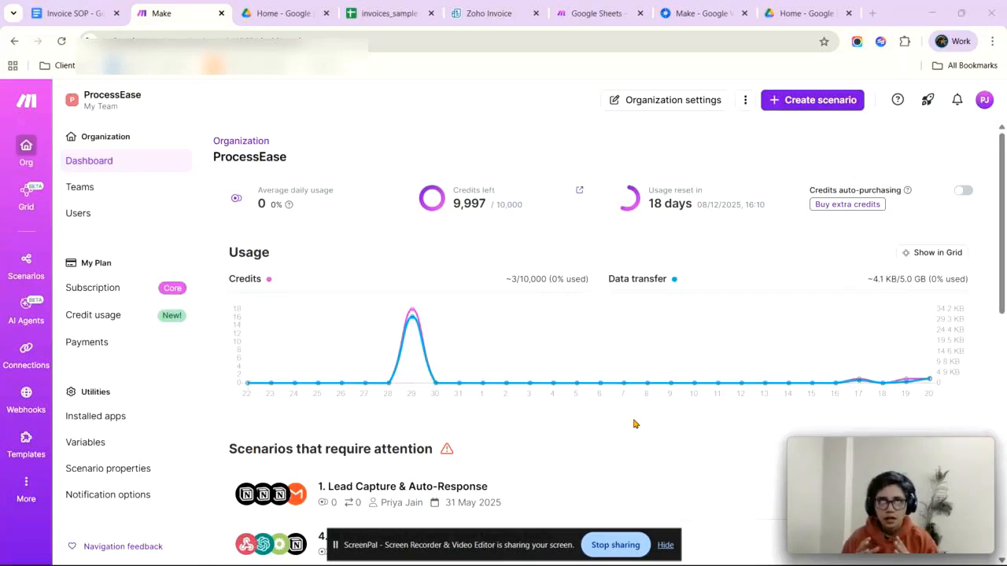
Switch to the Invoice SOP document and make the words "Ready to Invoice" in list item 1 bold.
mouse_move(617, 364)
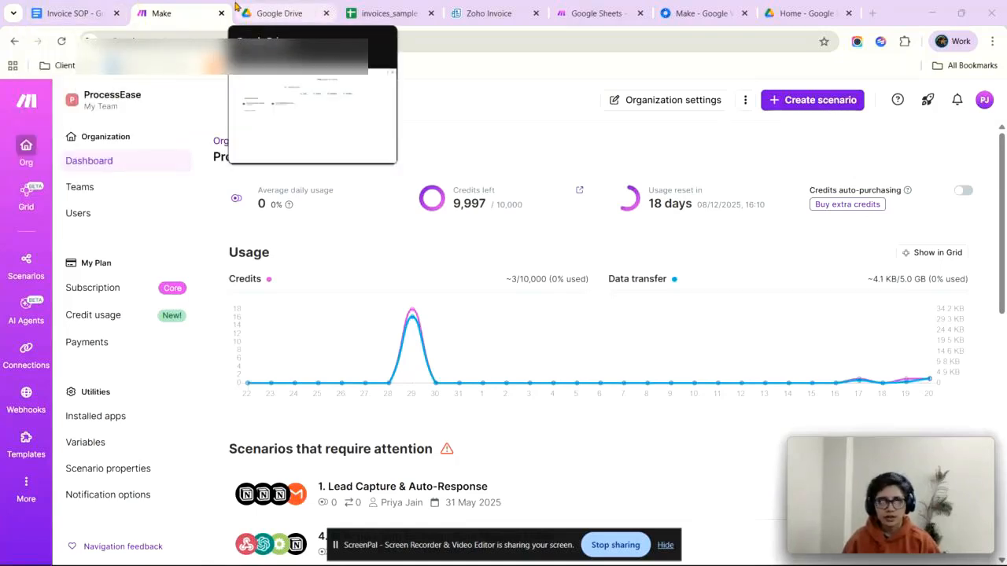
click(100, 10)
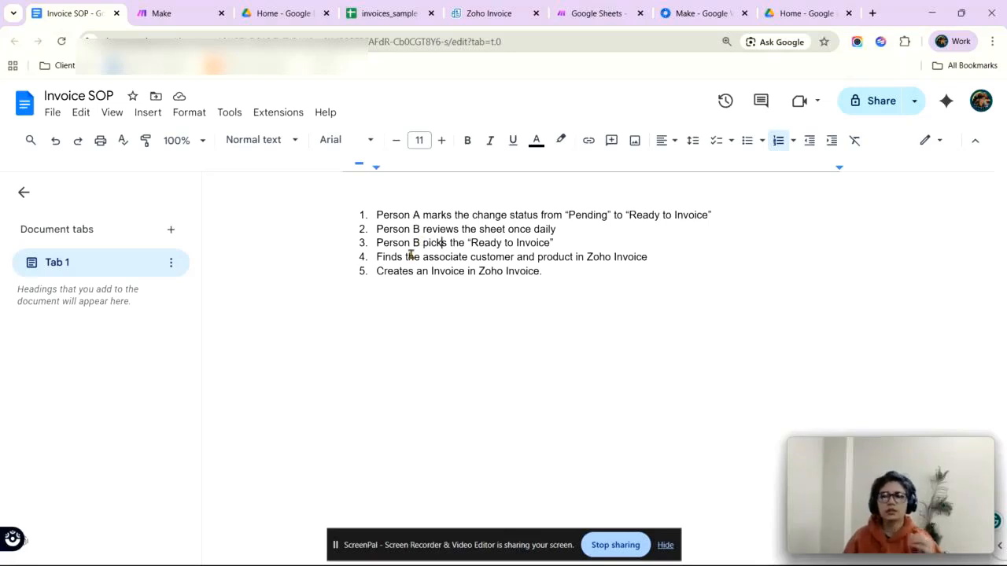
triple_click(396, 217)
click(398, 228)
triple_click(415, 216)
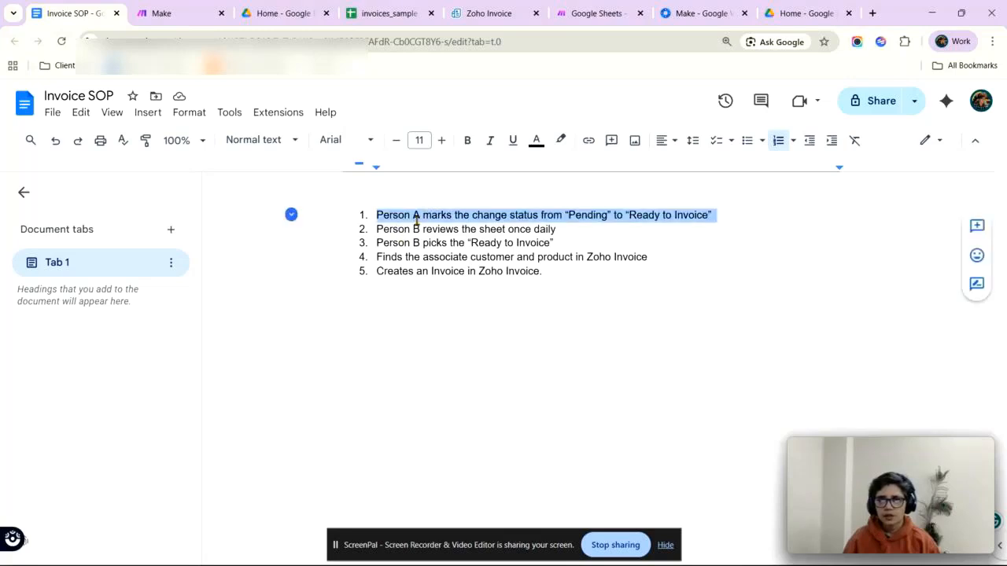
click(459, 228)
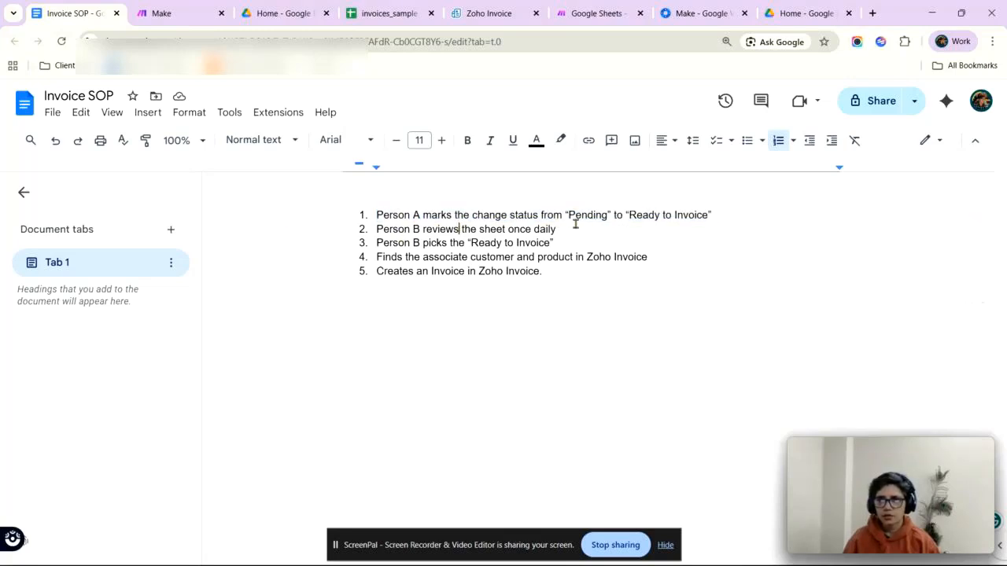
drag(629, 216, 711, 216)
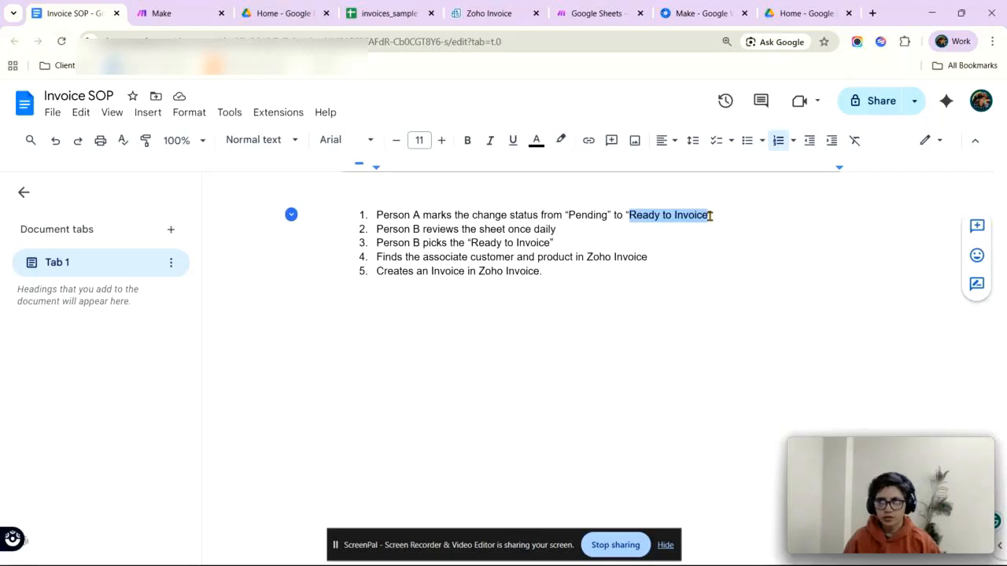
key(ctrl+b)
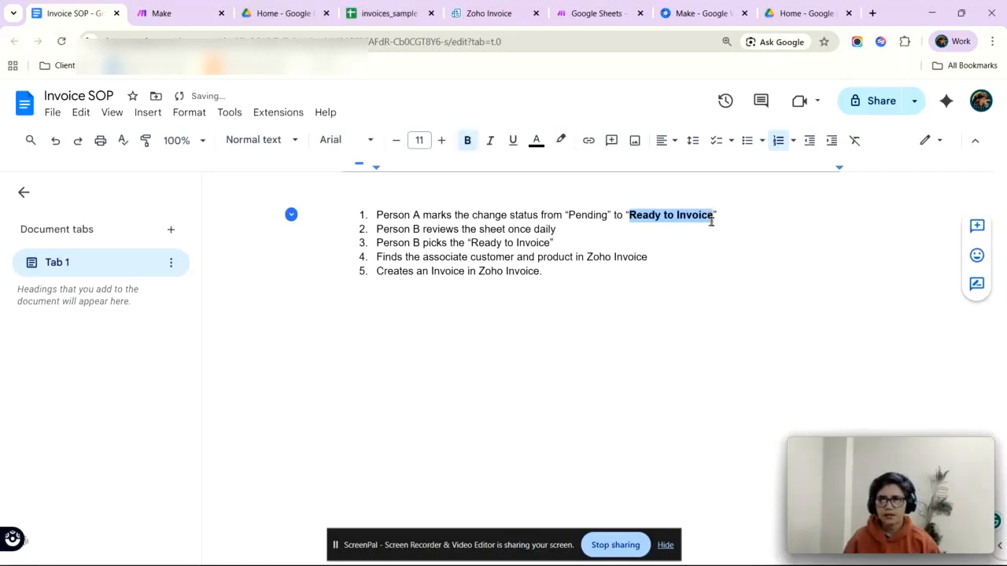
click(704, 242)
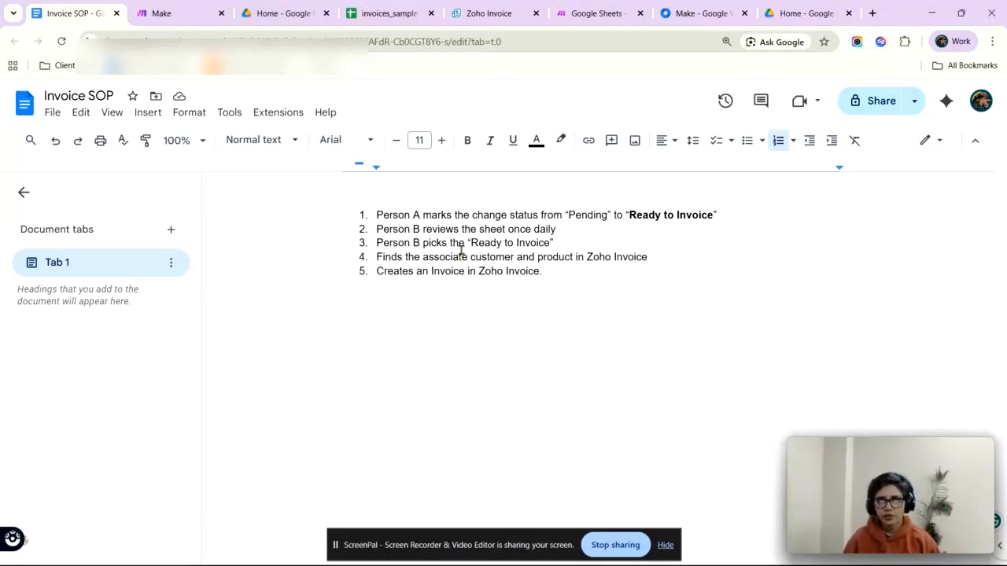
Make the words "Ready to Invoice" in list item 3 of the SOP bold.
drag(472, 243, 550, 243)
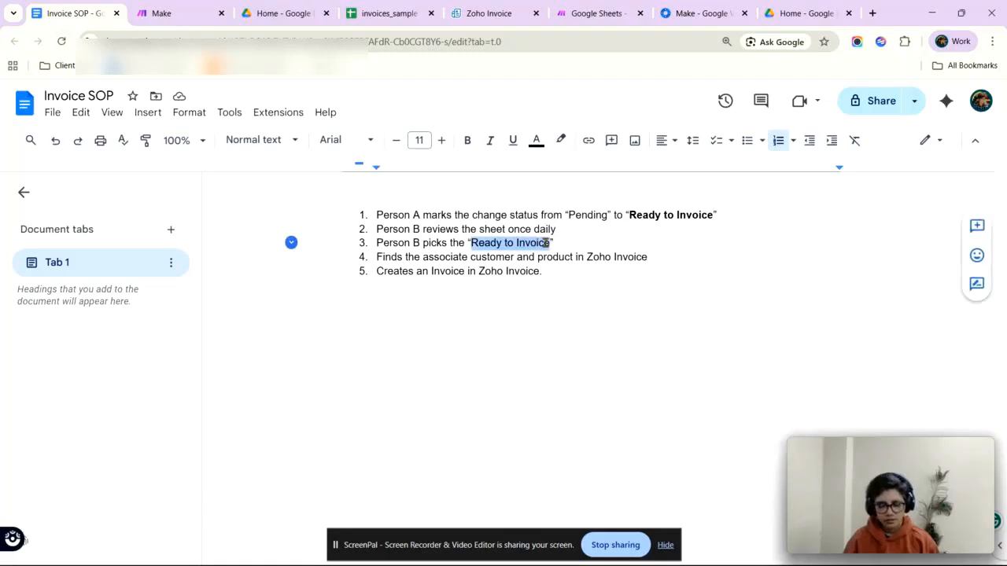
key(ctrl+b)
click(515, 272)
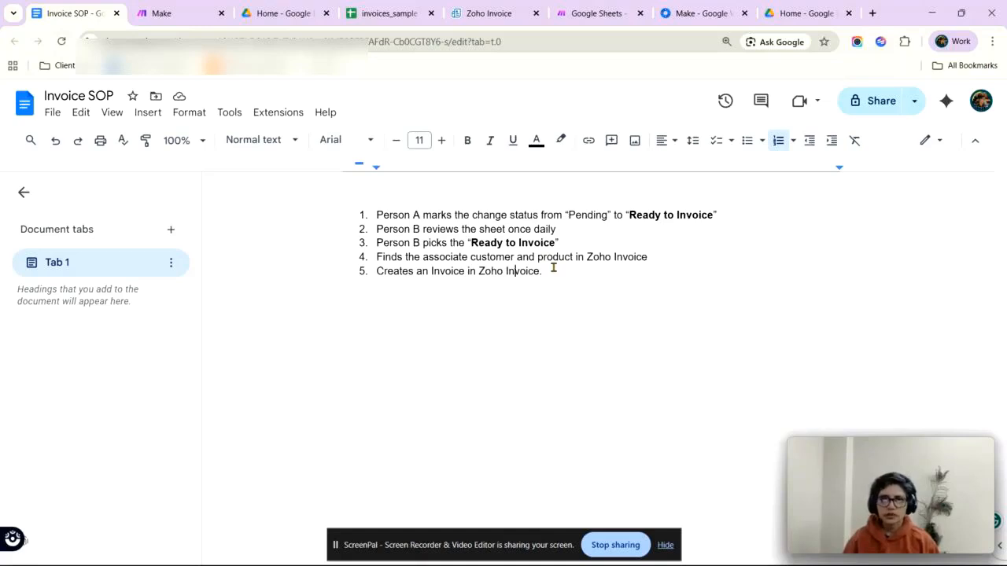
drag(554, 272, 377, 218)
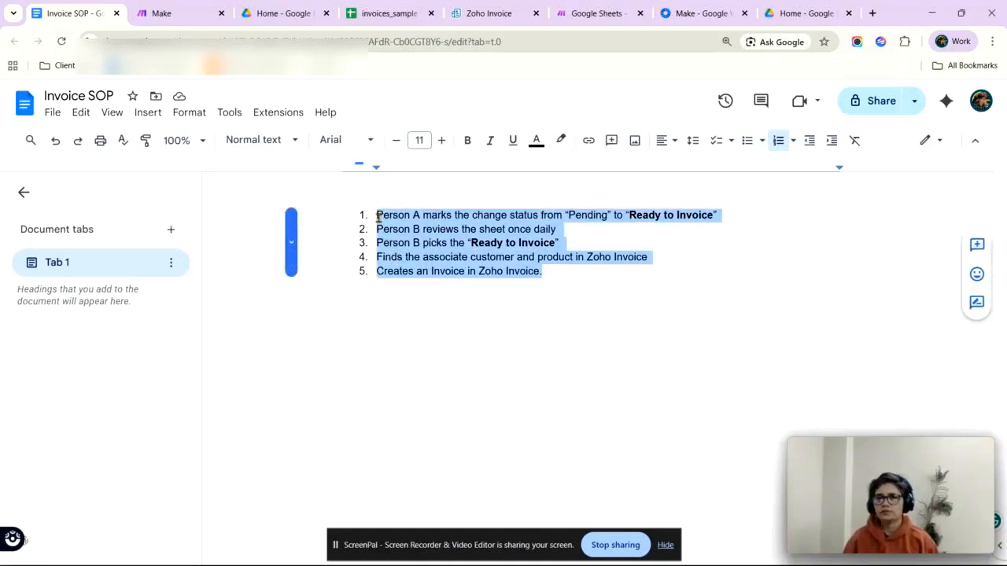
click(381, 305)
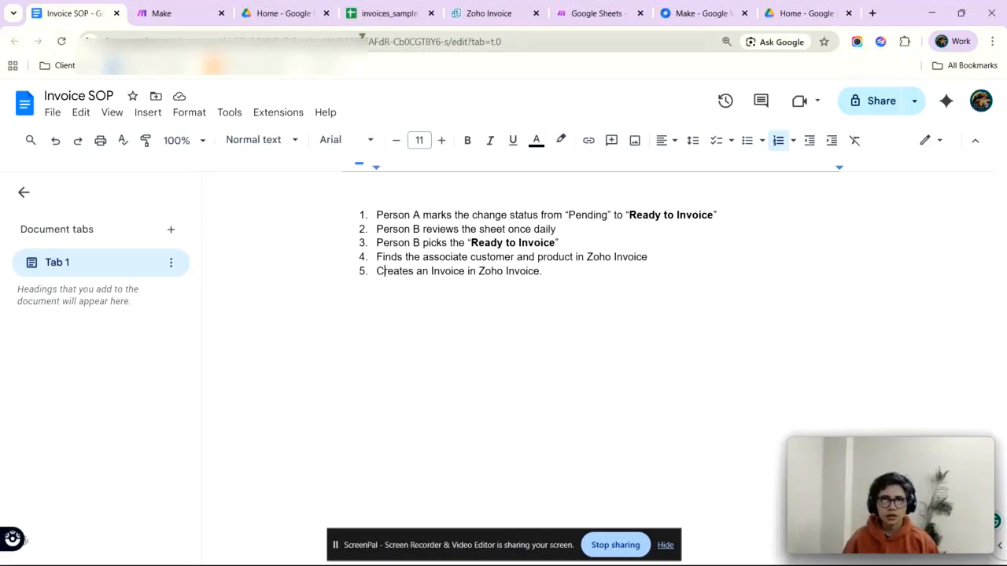
Switch to the invoices_sample spreadsheet and review its column headings from item_title through invoice_id.
click(383, 15)
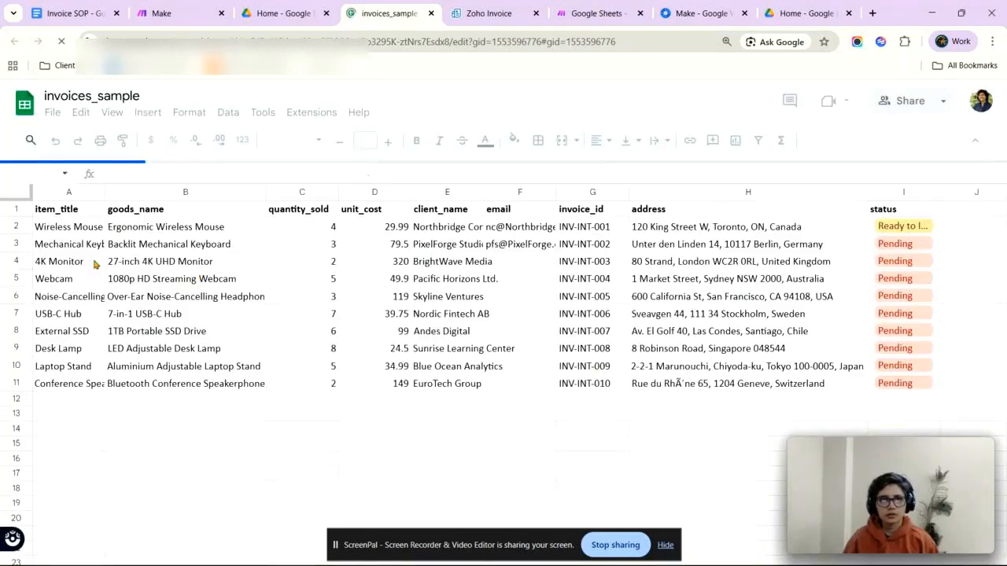
click(85, 229)
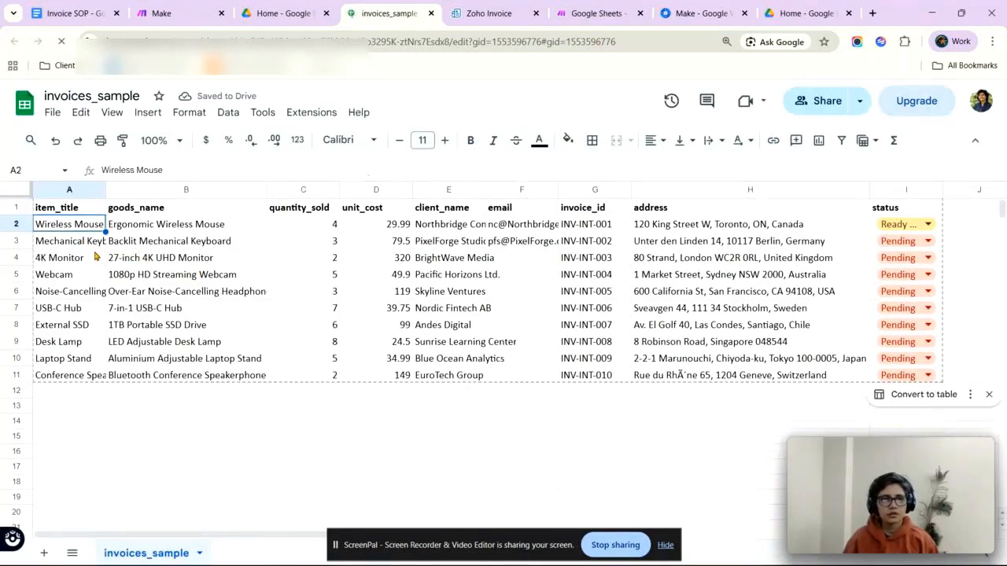
key(Right)
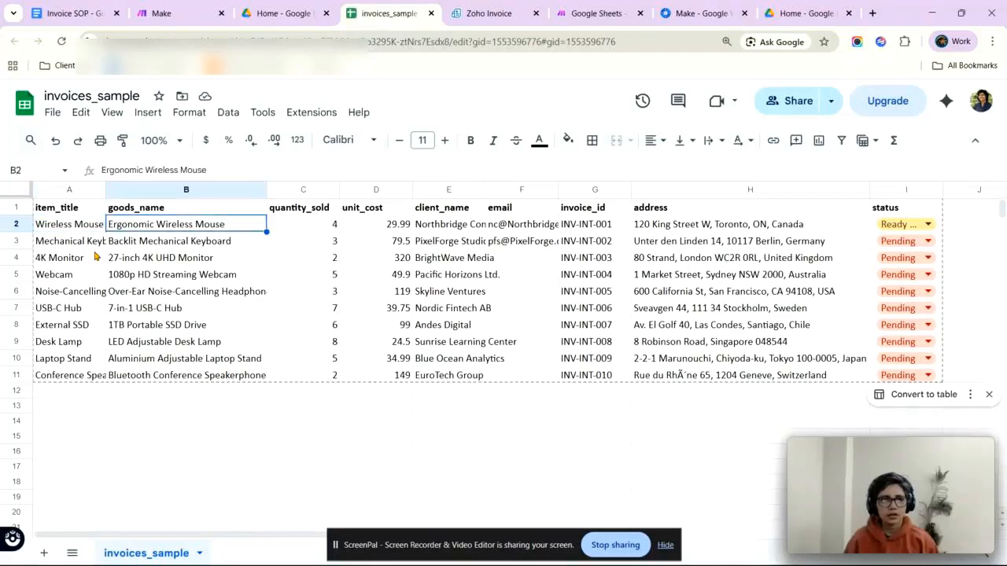
key(Down)
key(Up)
key(Up)
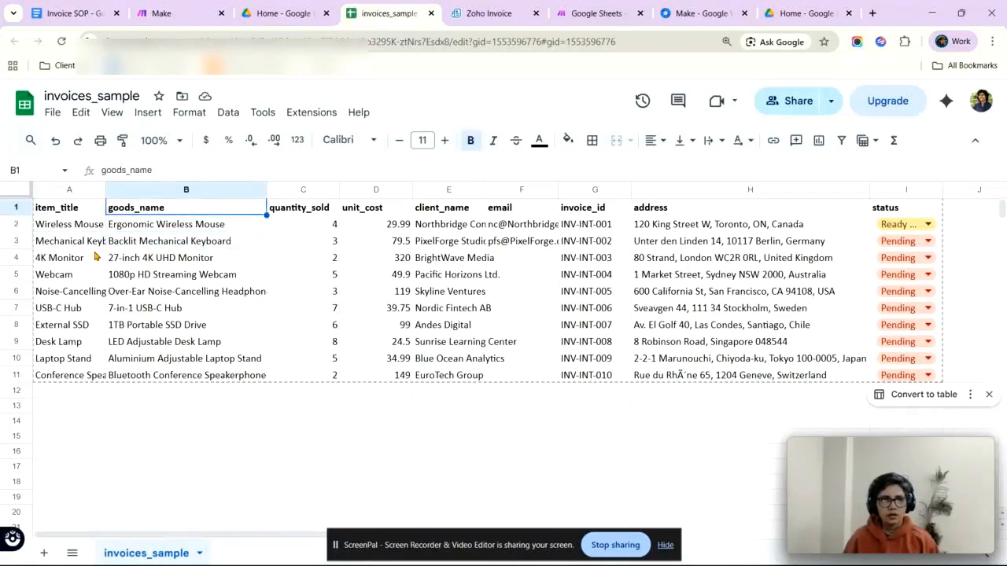
key(Right)
key(Right)
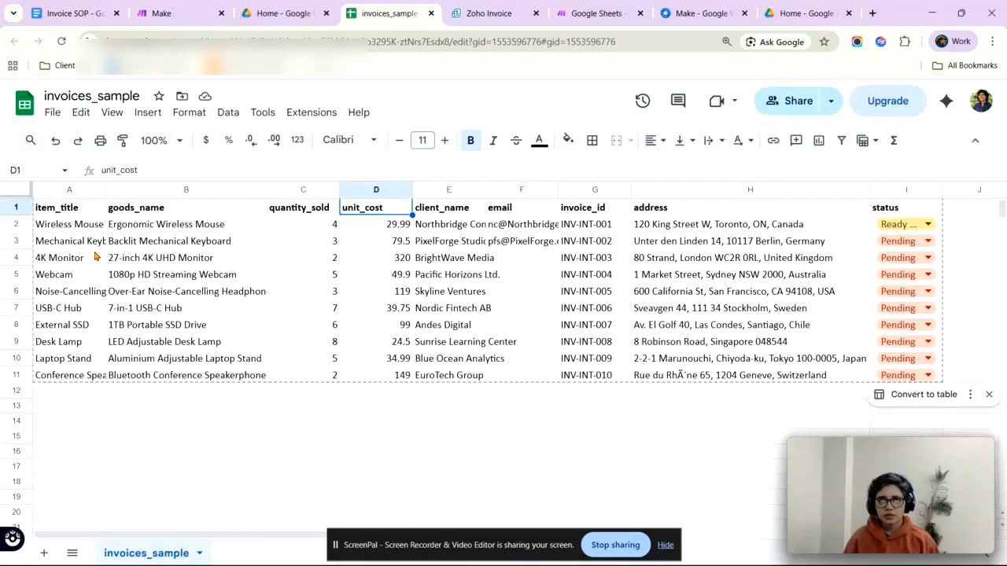
key(Right)
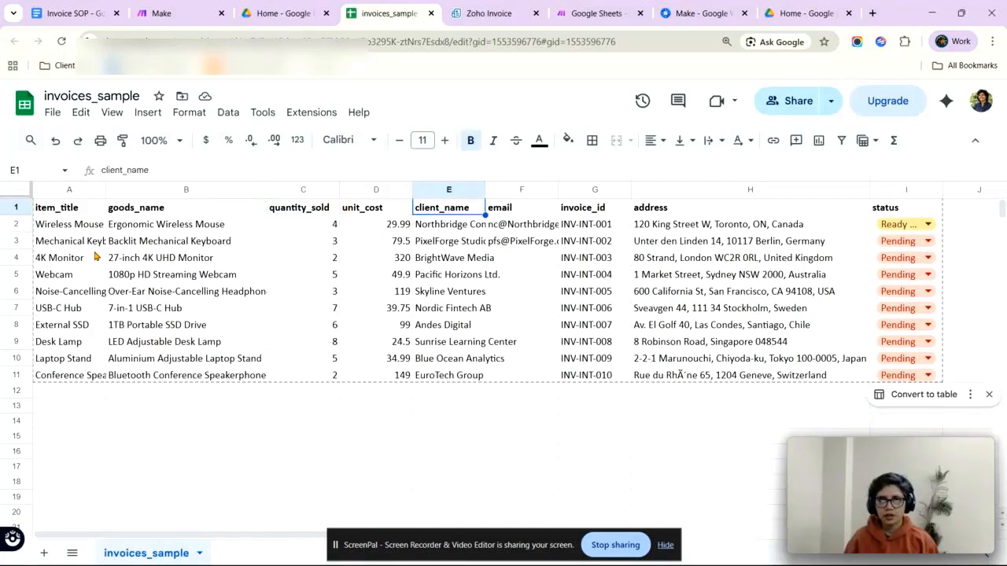
key(Right)
key(Right)
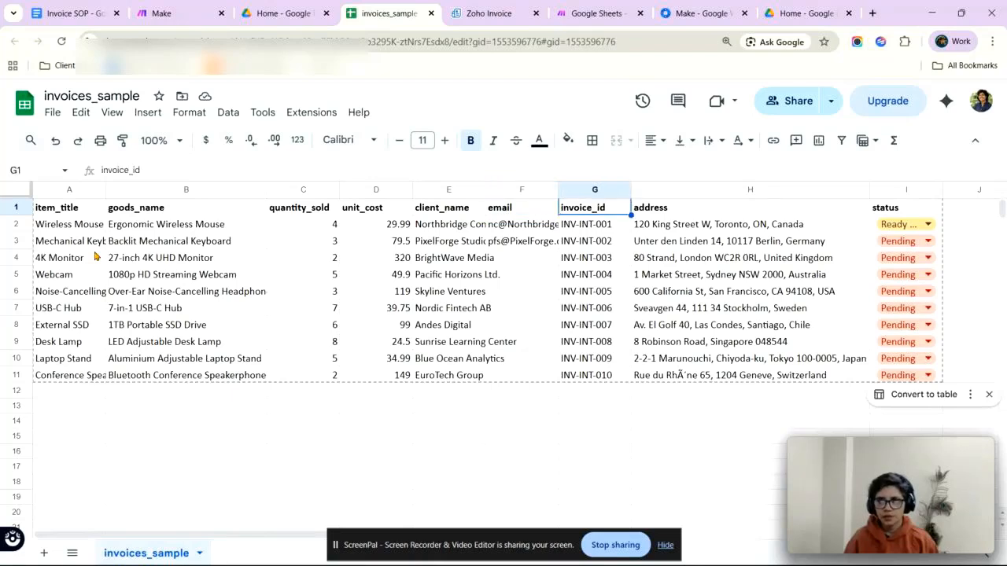
Examine the invoice_id, address and status columns, including the status choices available for the Mechanical Keyboard row.
key(Down)
key(Down)
key(Down)
key(Down)
key(Up)
key(Up)
key(Up)
key(Up)
key(Down)
key(Down)
key(Up)
key(Up)
key(Right)
key(Down)
key(Up)
key(Right)
key(Down)
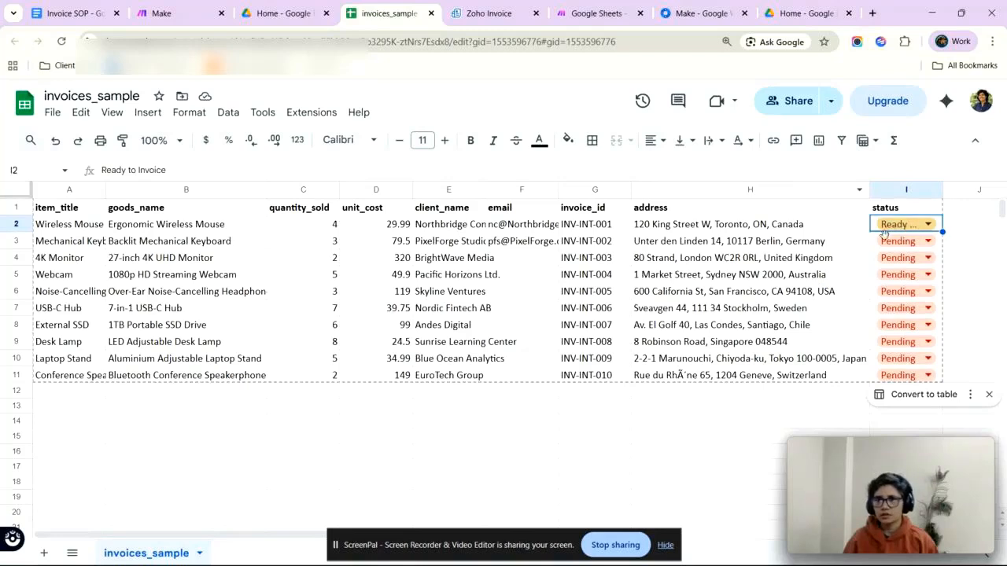
click(927, 241)
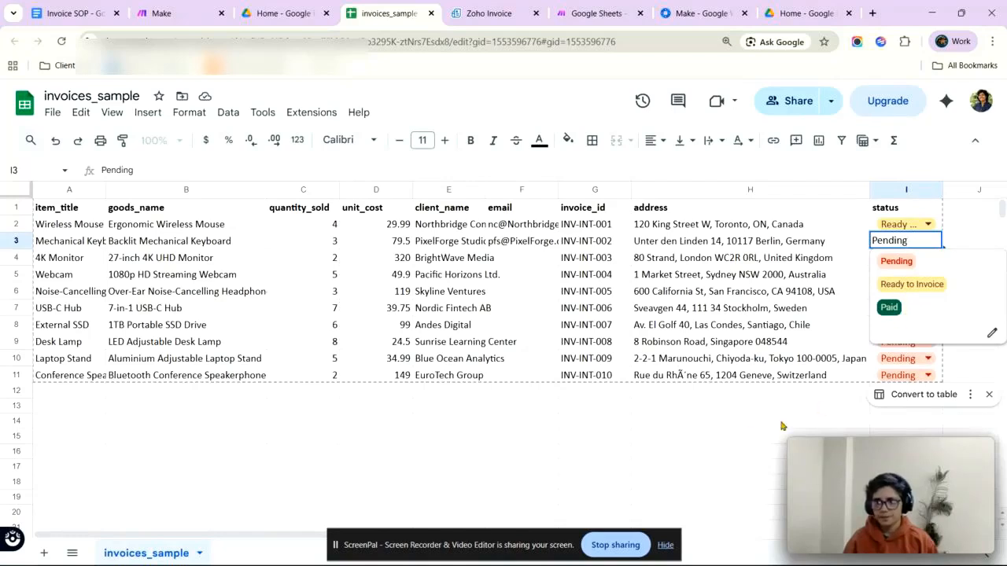
click(751, 422)
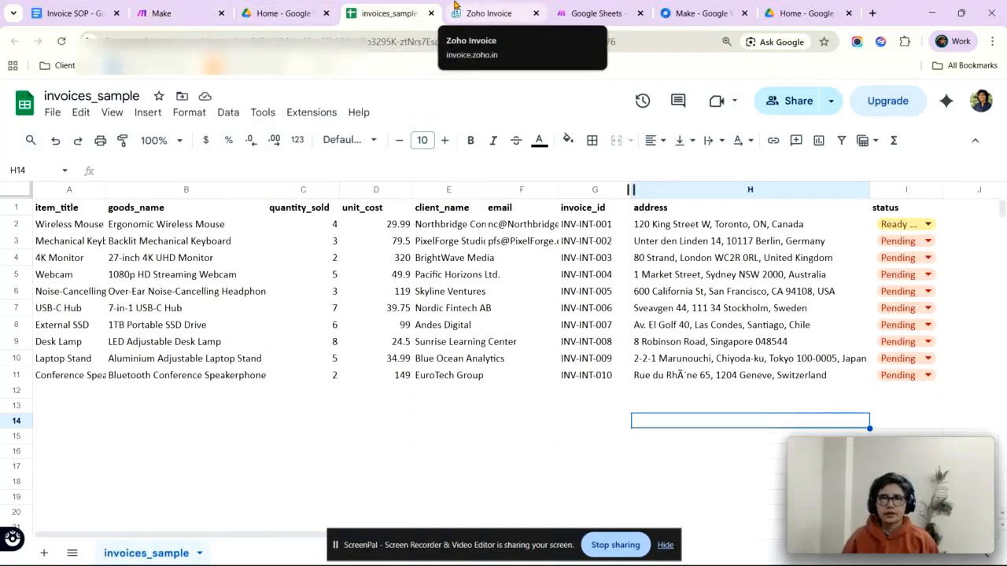
Switch to Zoho Invoice, discard the blank new item, and review the active items and active customers lists.
click(455, 9)
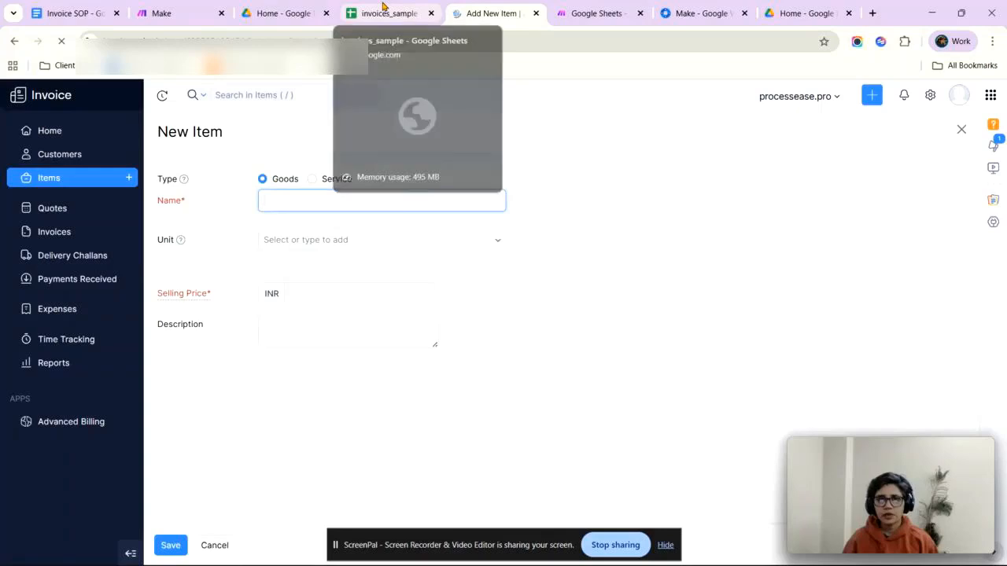
click(383, 7)
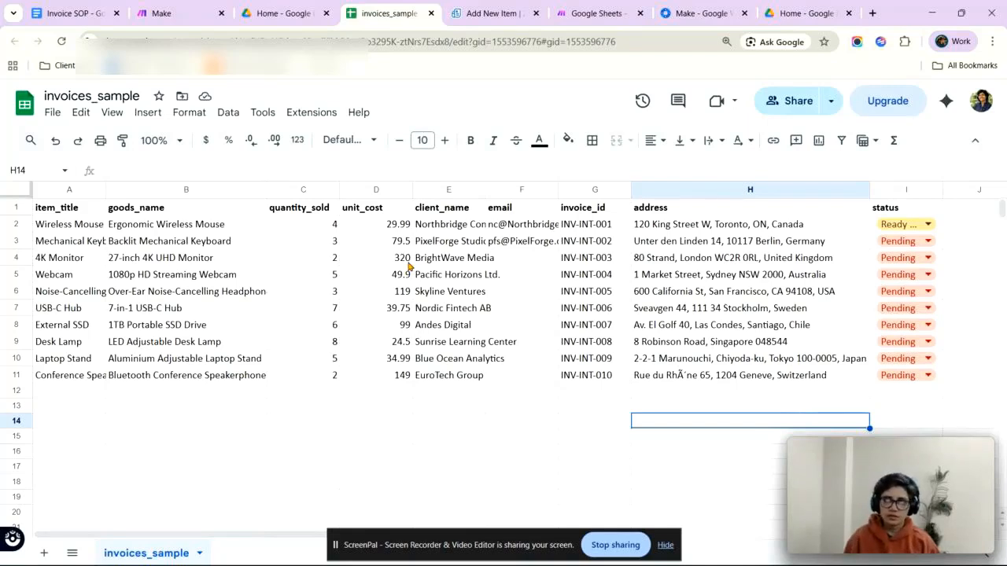
click(471, 13)
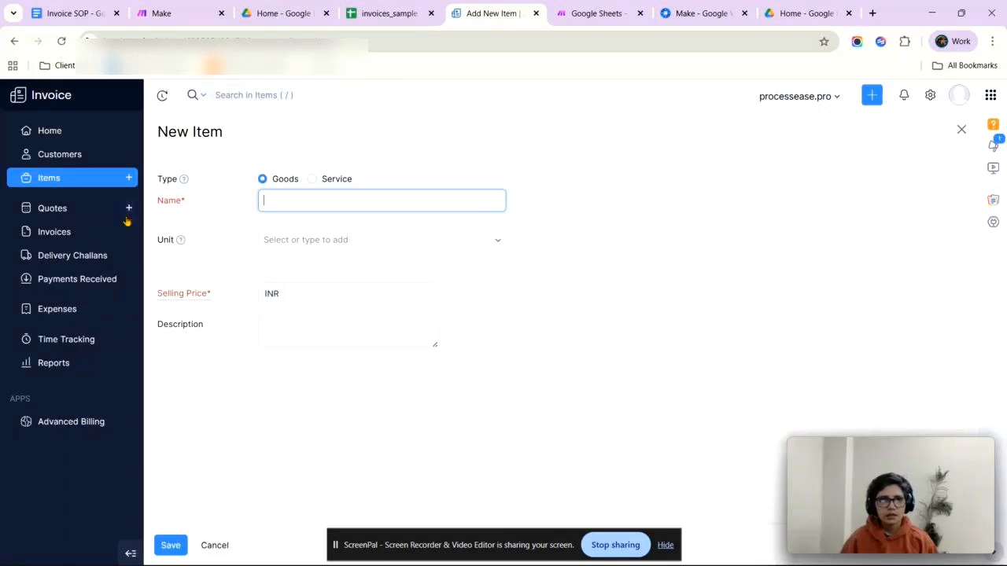
click(66, 178)
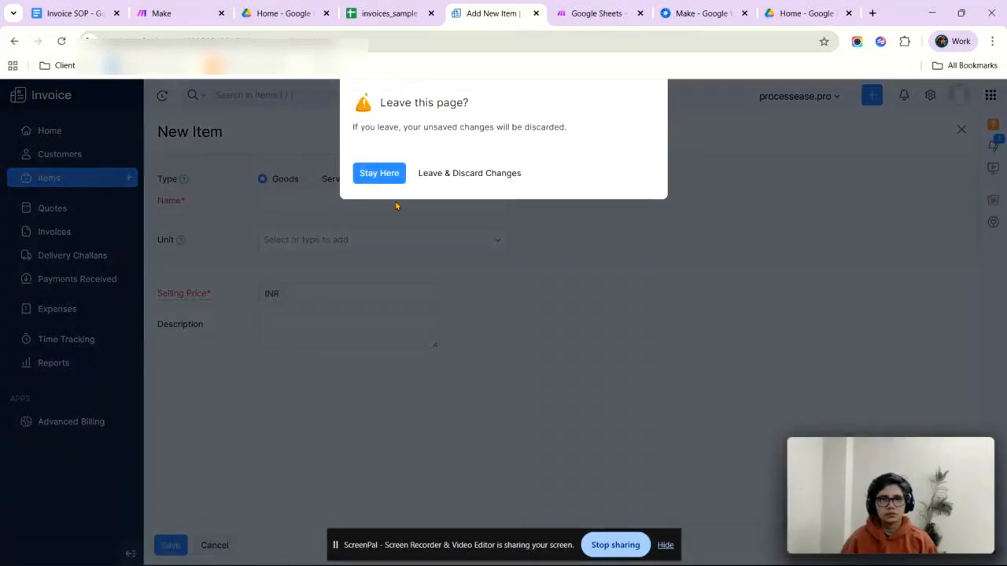
click(440, 178)
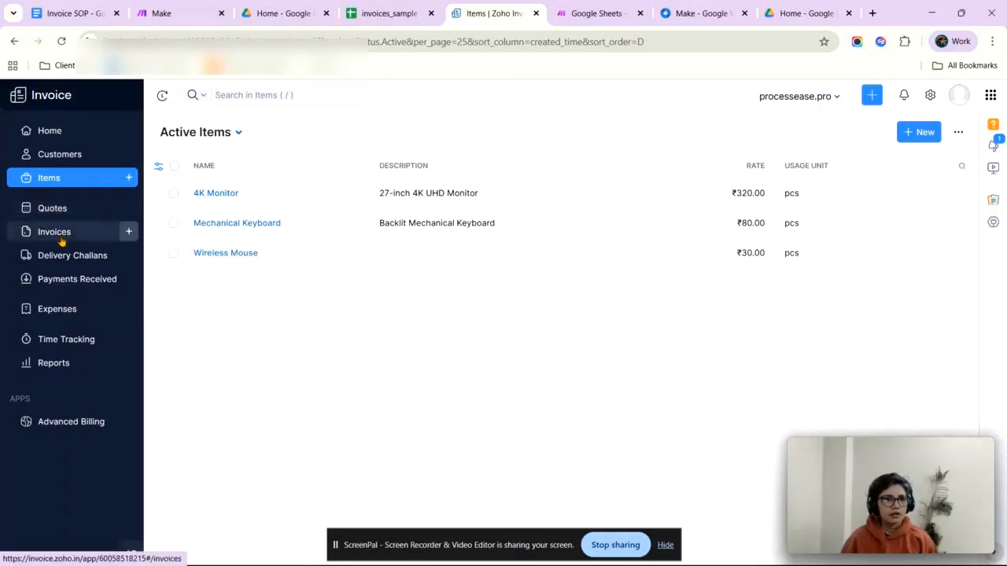
click(69, 154)
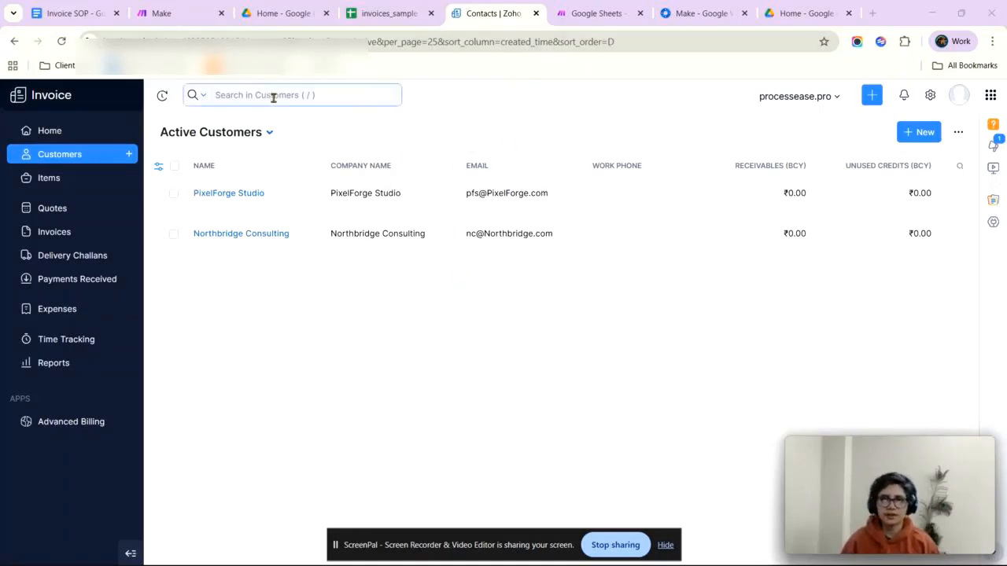
Switch to Make and create a new scenario from the organization dashboard.
click(181, 17)
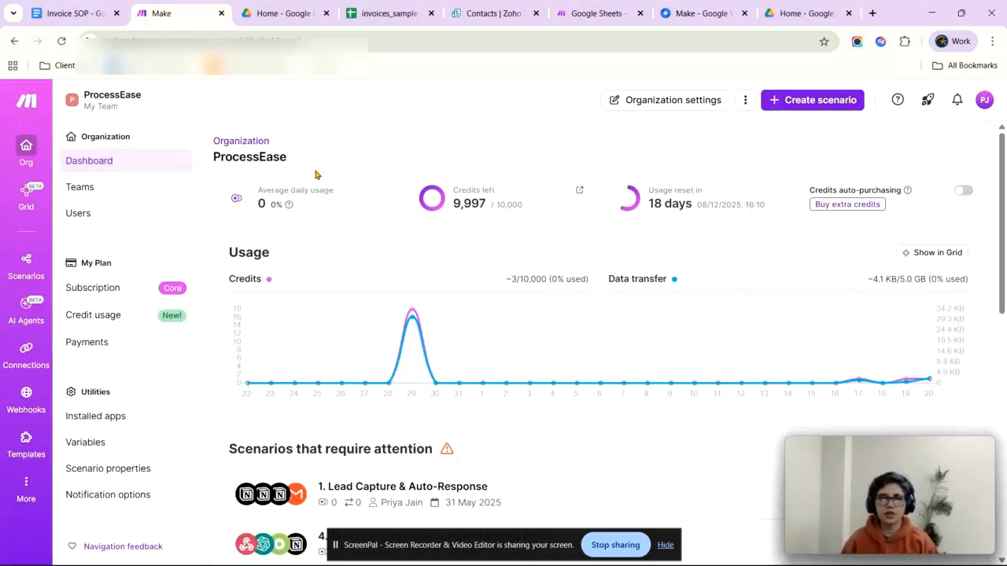
scroll(411, 315, down, 1)
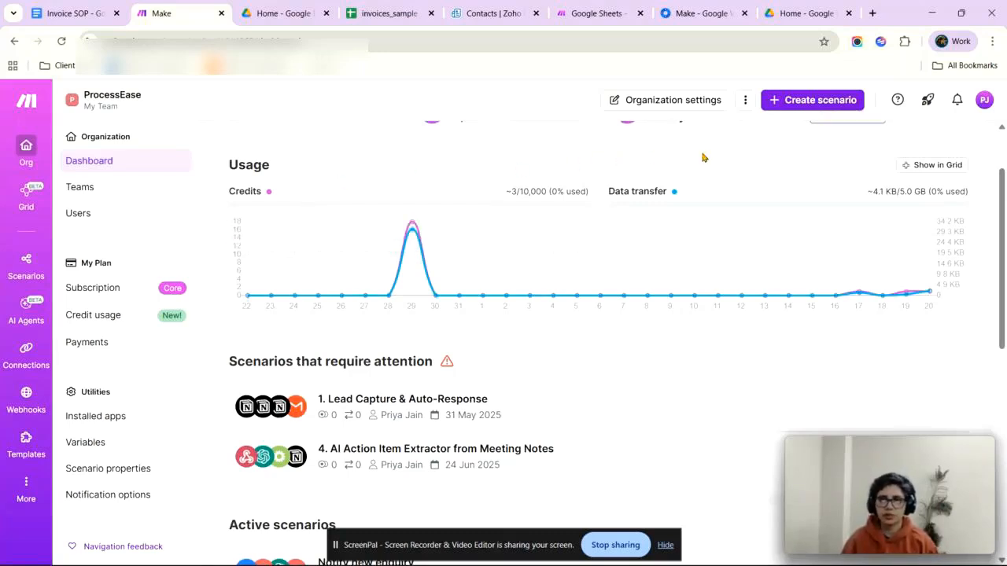
click(801, 108)
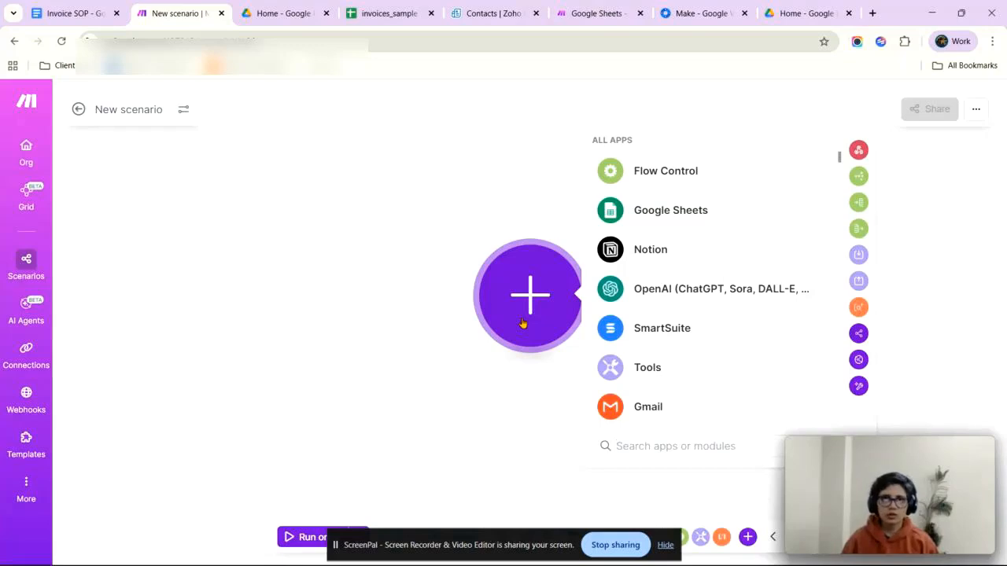
Check the invoices_sample sheet against SOP item 1 on changing the status from "Pending" to "Ready to Invoice".
click(412, 9)
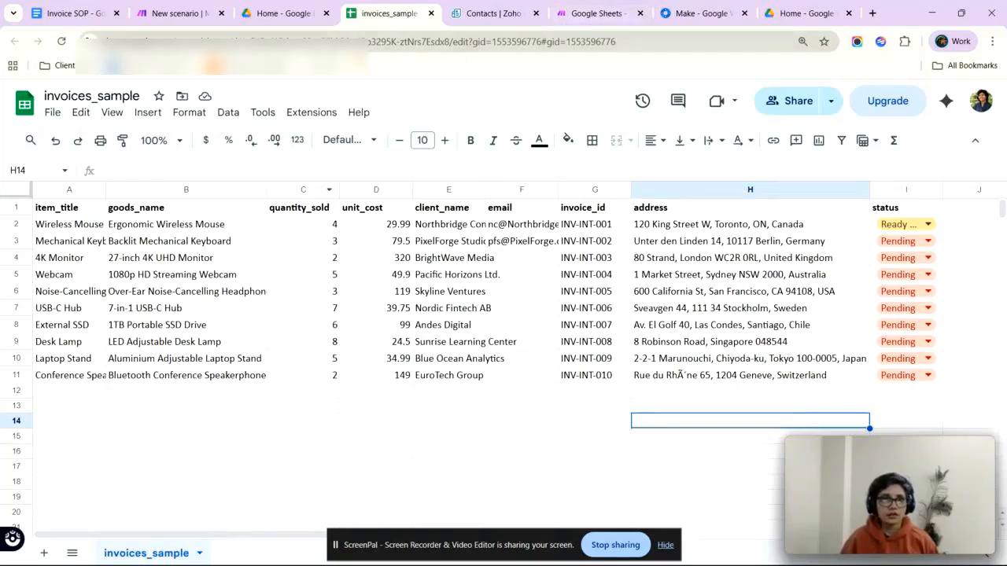
click(74, 13)
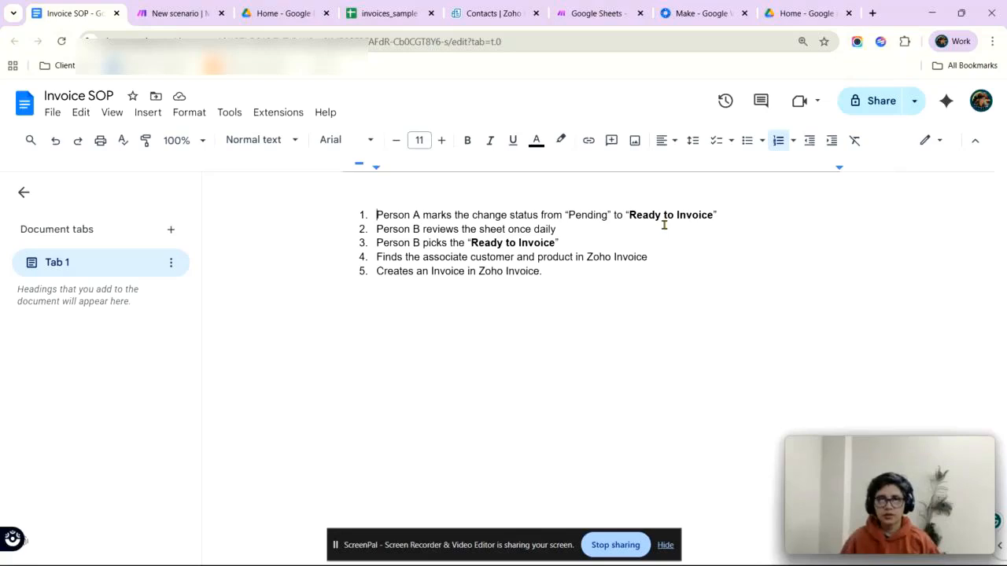
drag(625, 221, 707, 216)
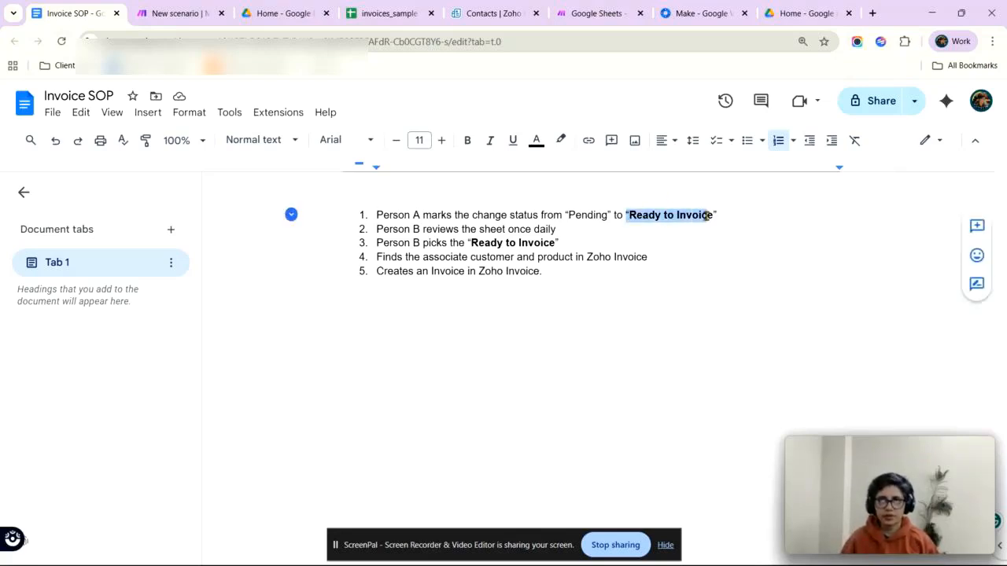
triple_click(464, 213)
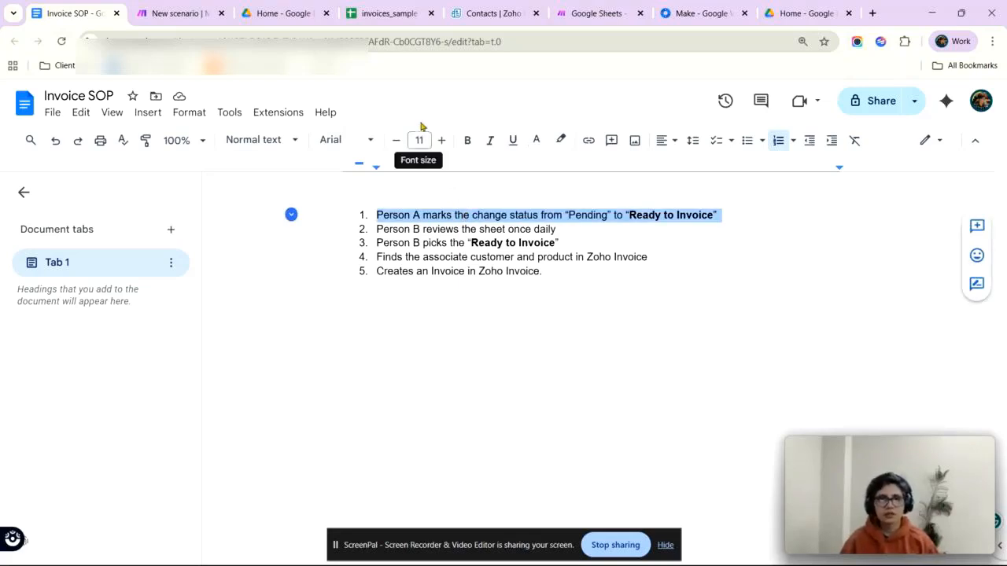
click(388, 14)
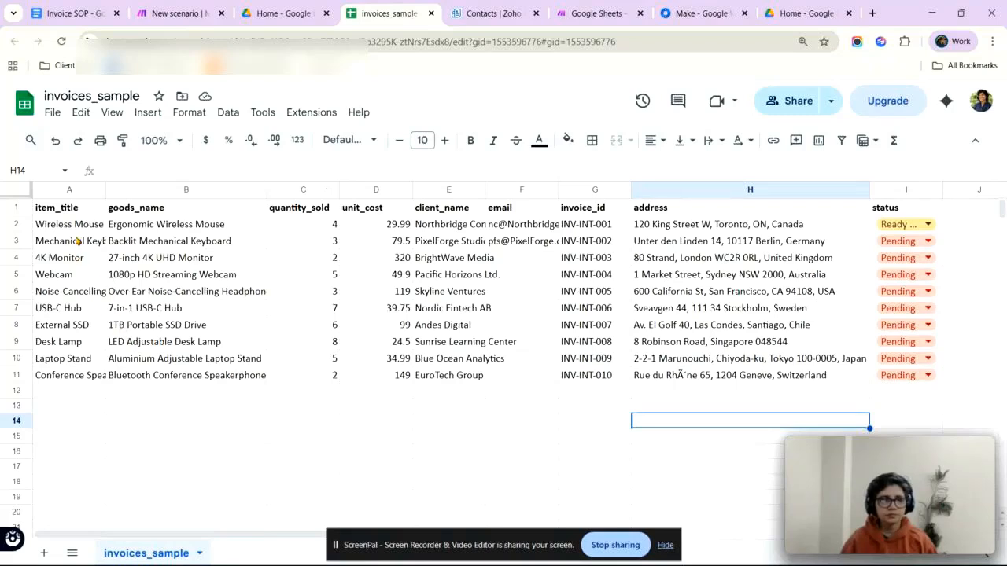
Switch to the new Make scenario and add the Google Sheets Search Rows (Advanced) module as its first module.
click(154, 12)
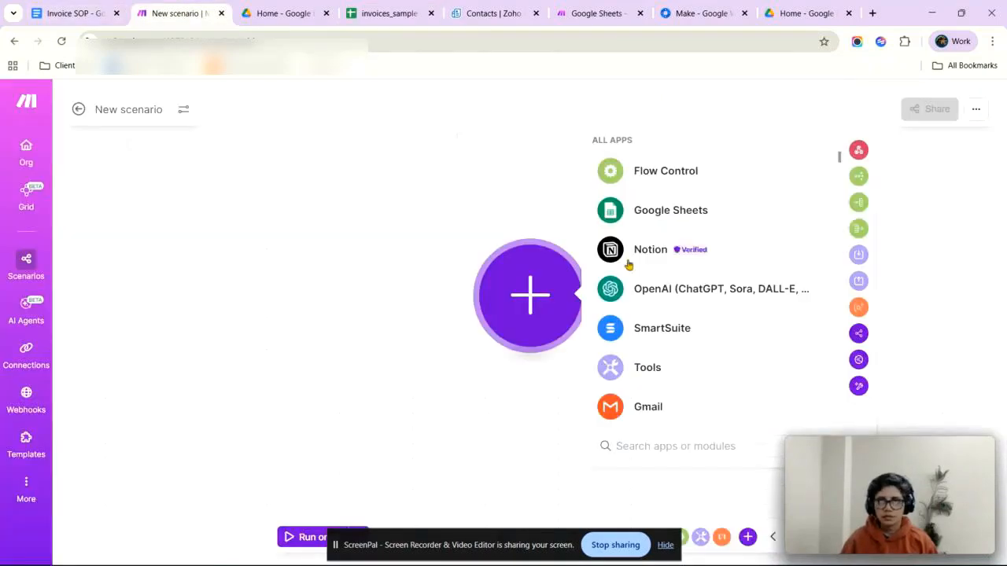
click(659, 213)
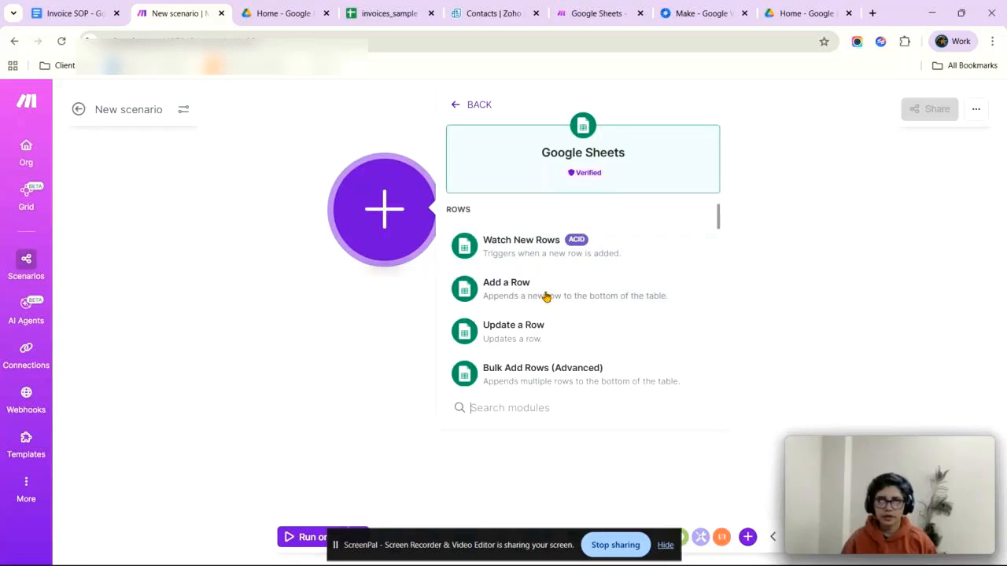
scroll(545, 294, down, 2)
scroll(543, 333, down, 2)
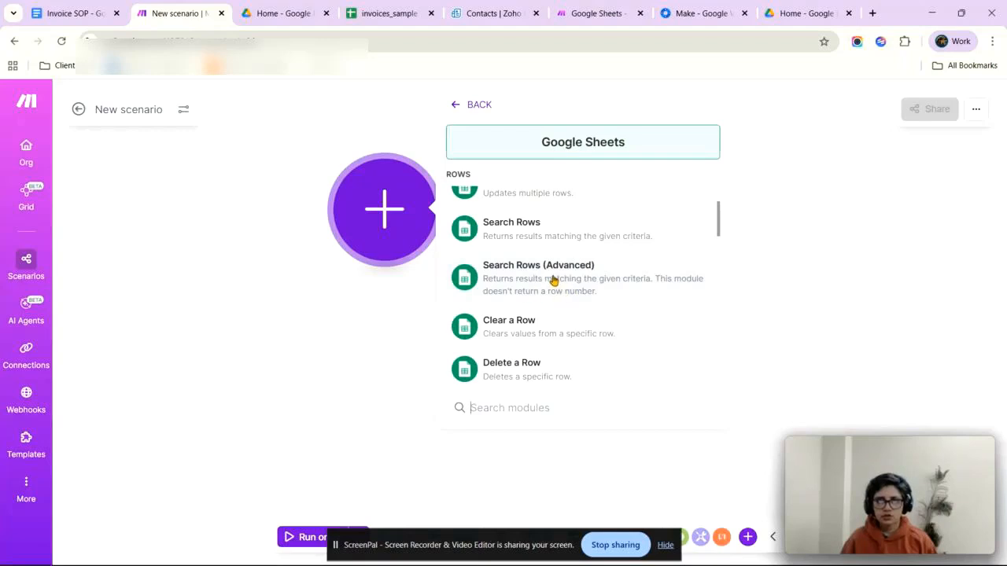
scroll(550, 281, down, 5)
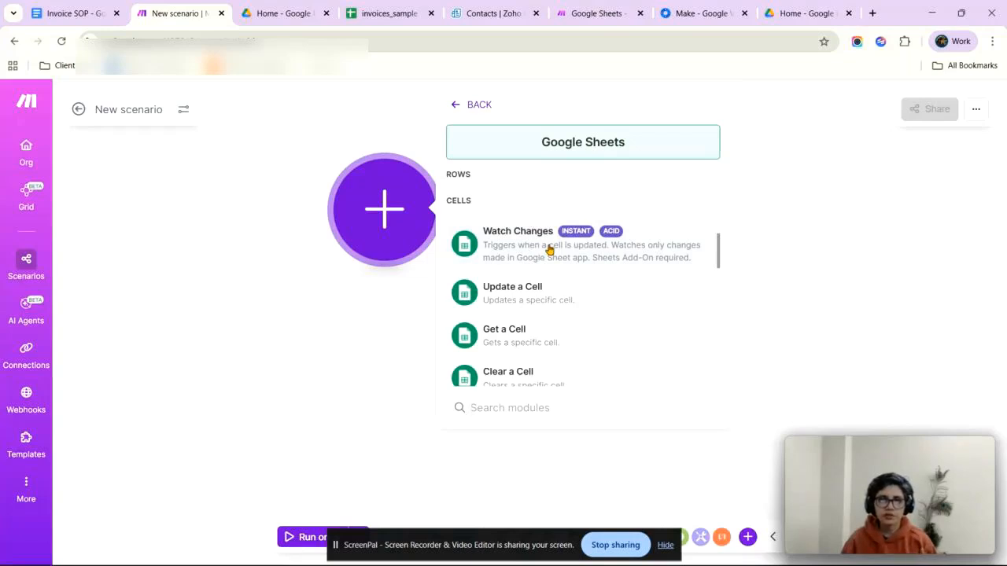
scroll(547, 248, down, 4)
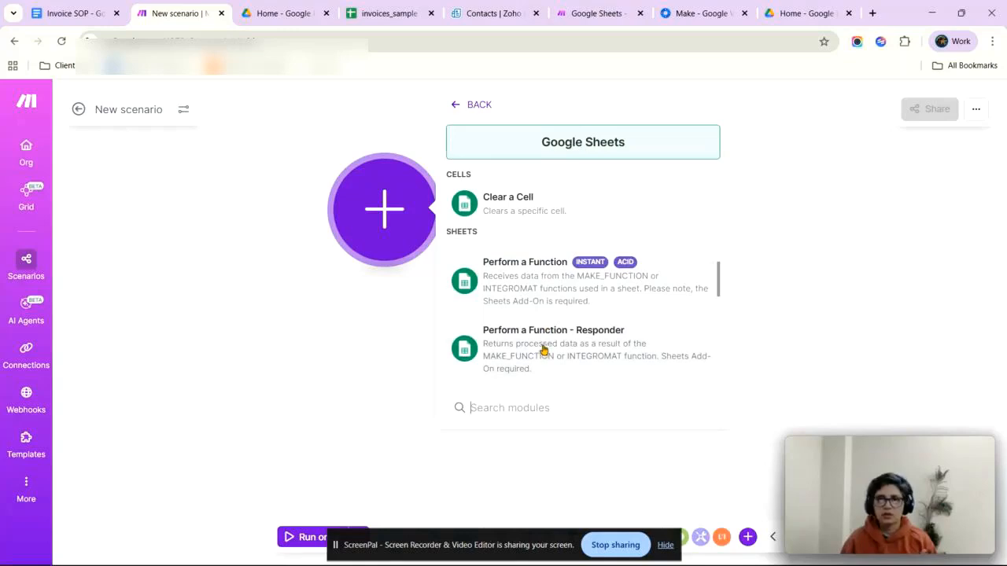
scroll(542, 338, up, 8)
scroll(543, 336, down, 3)
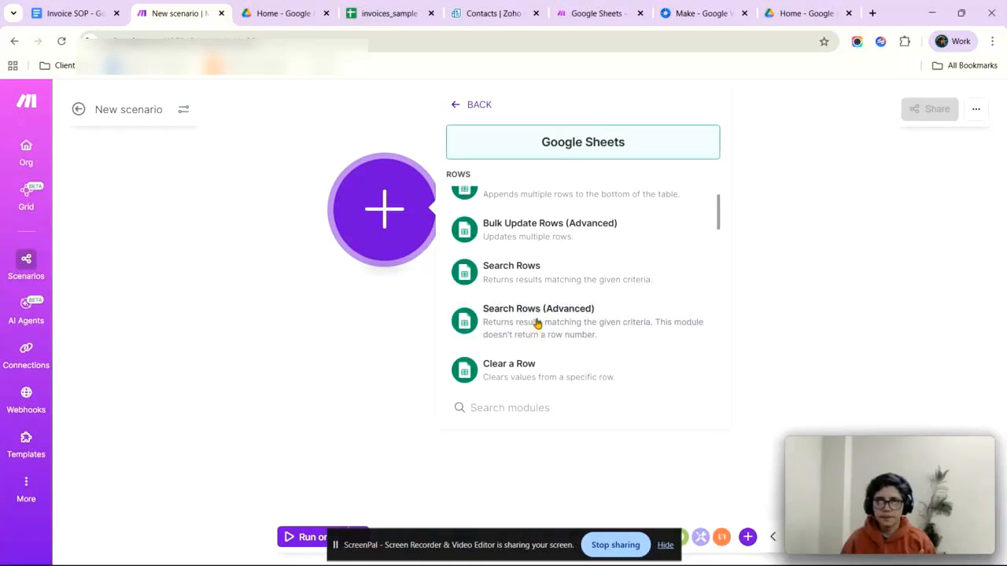
click(537, 327)
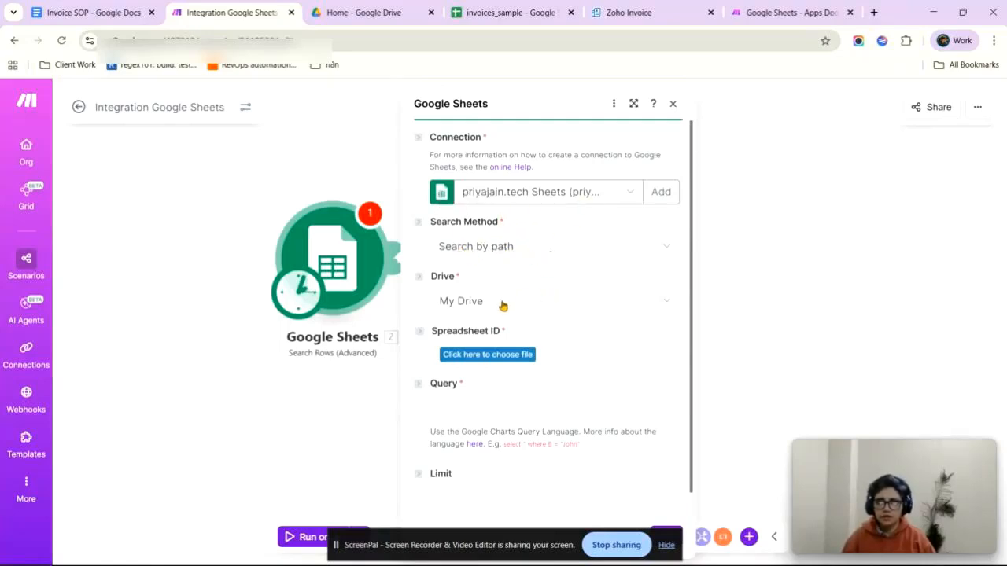
Set the module's drive to Shared with me and choose the invoices_sample spreadsheet and its invoices_sample sheet.
click(567, 308)
click(533, 346)
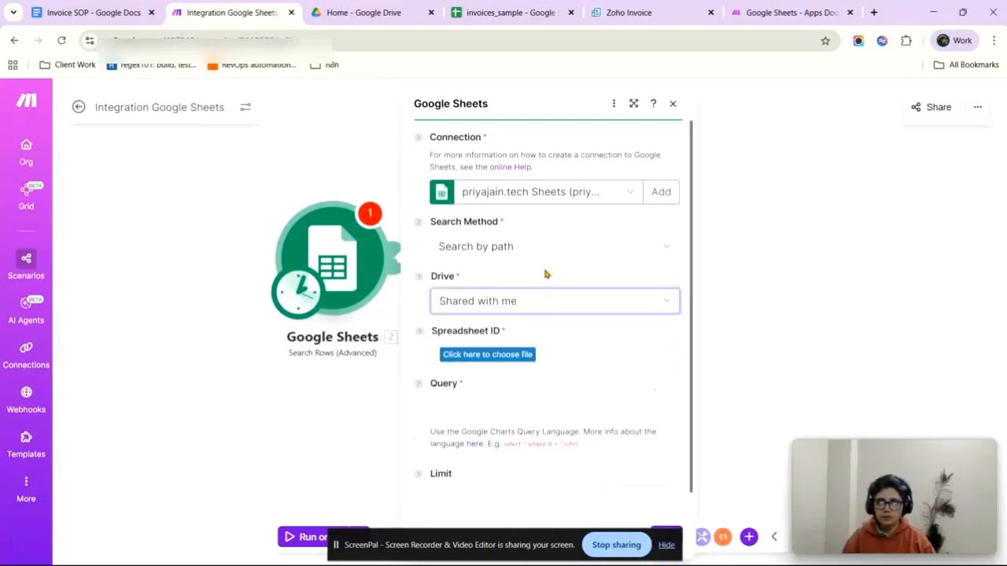
click(511, 355)
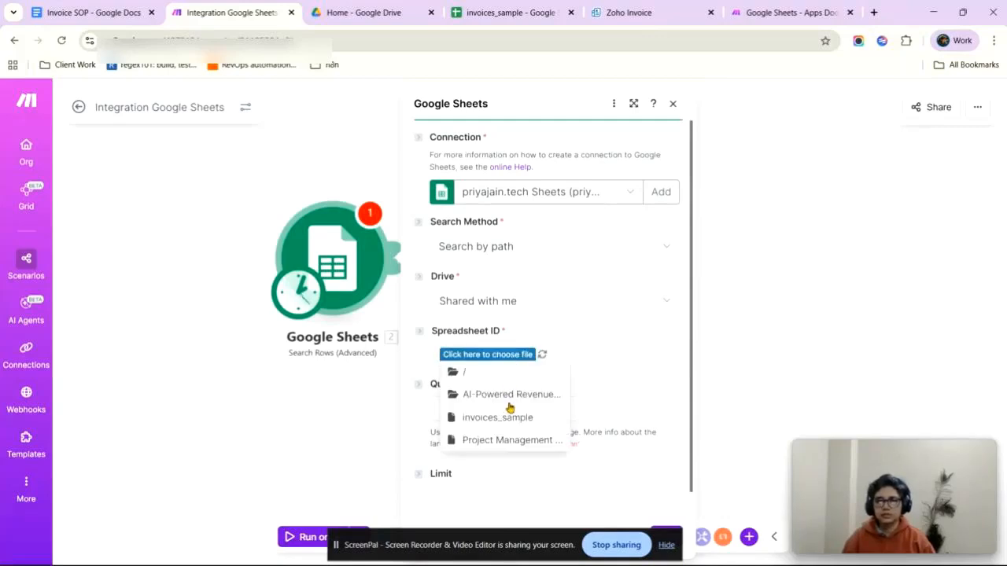
click(507, 417)
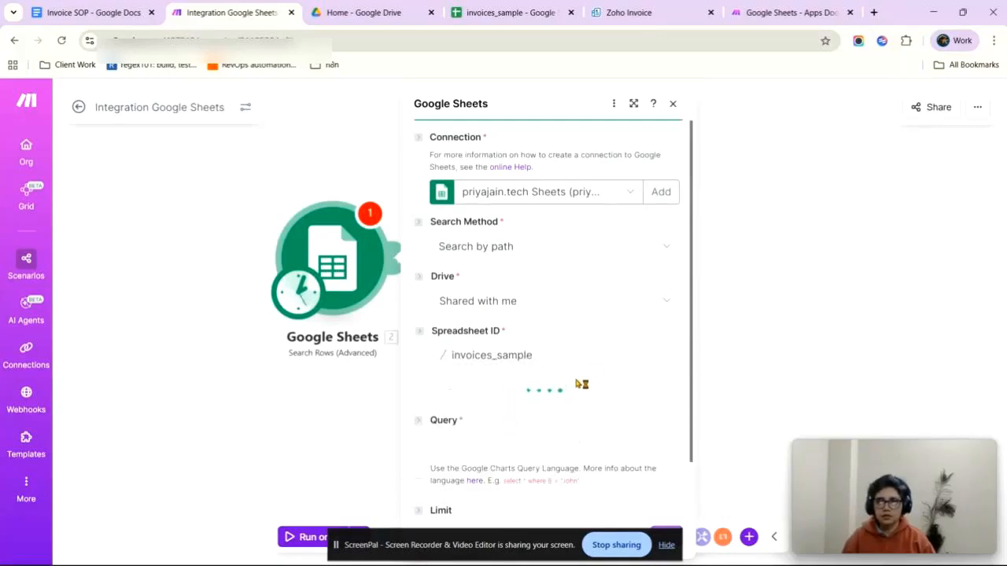
scroll(592, 353, down, 1)
click(591, 332)
click(545, 358)
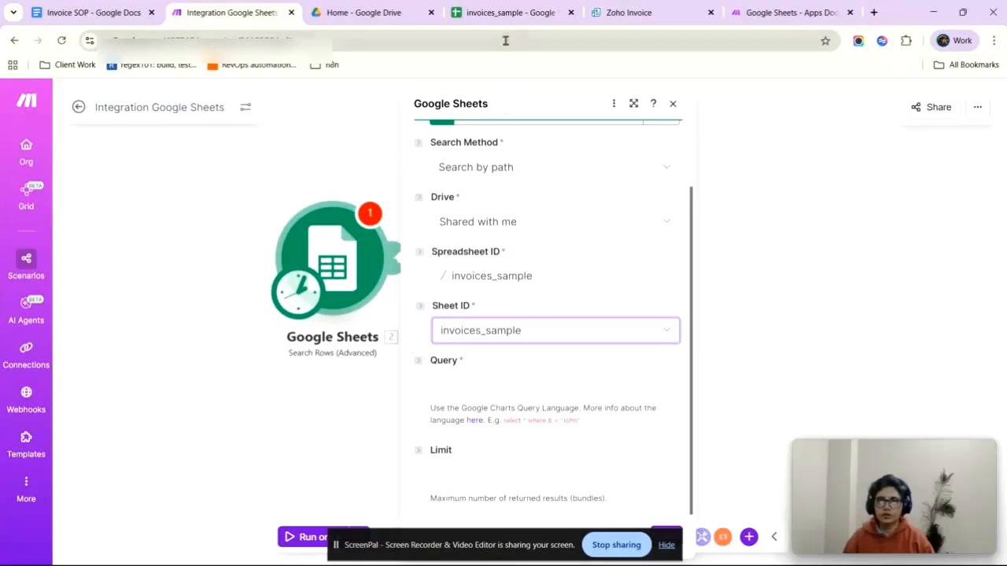
Check in the invoices_sample spreadsheet which column letter holds the status, and return to the Make scenario.
click(508, 14)
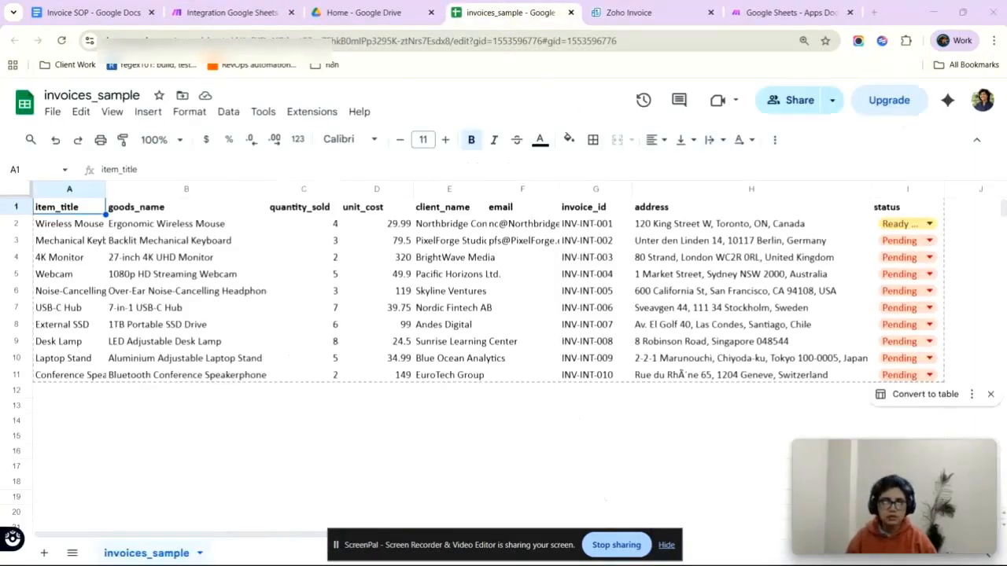
click(825, 214)
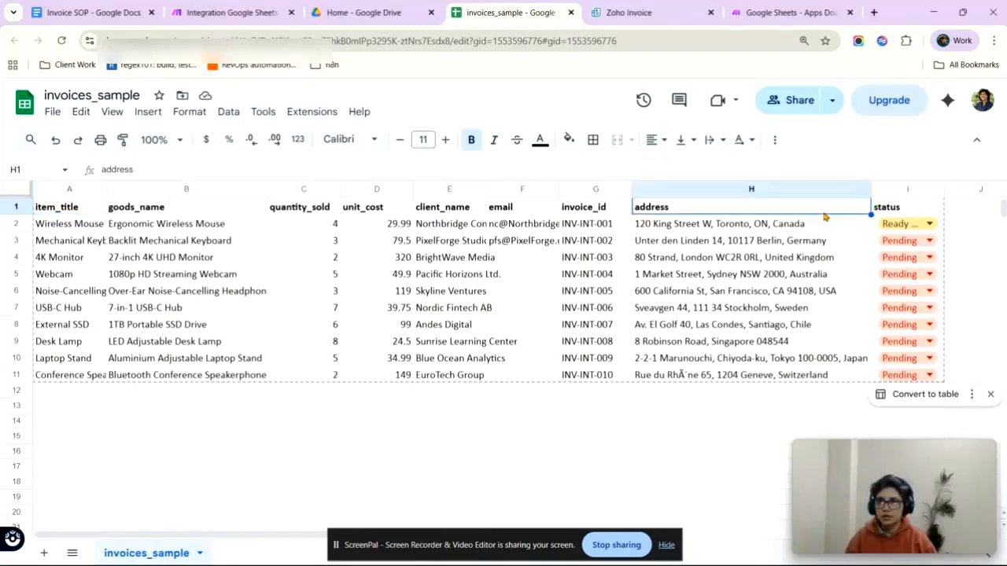
key(Right)
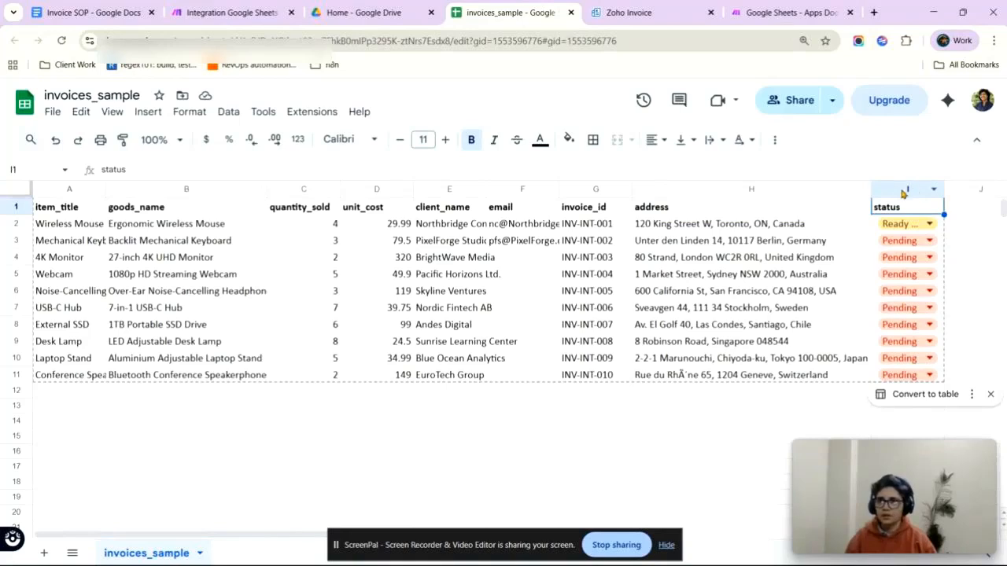
click(220, 22)
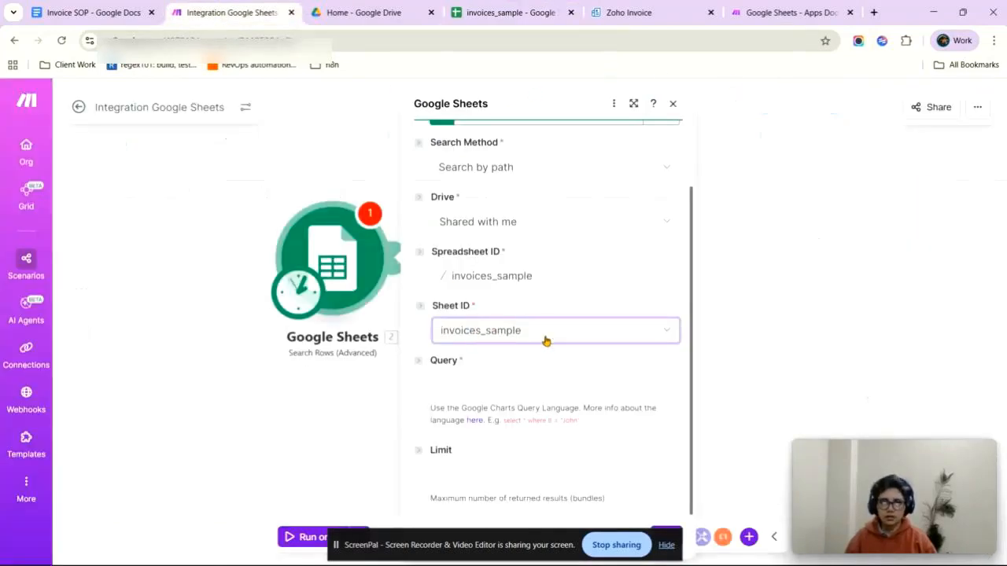
Enter the module's query as select * where status="Ready to Invoice".
click(512, 384)
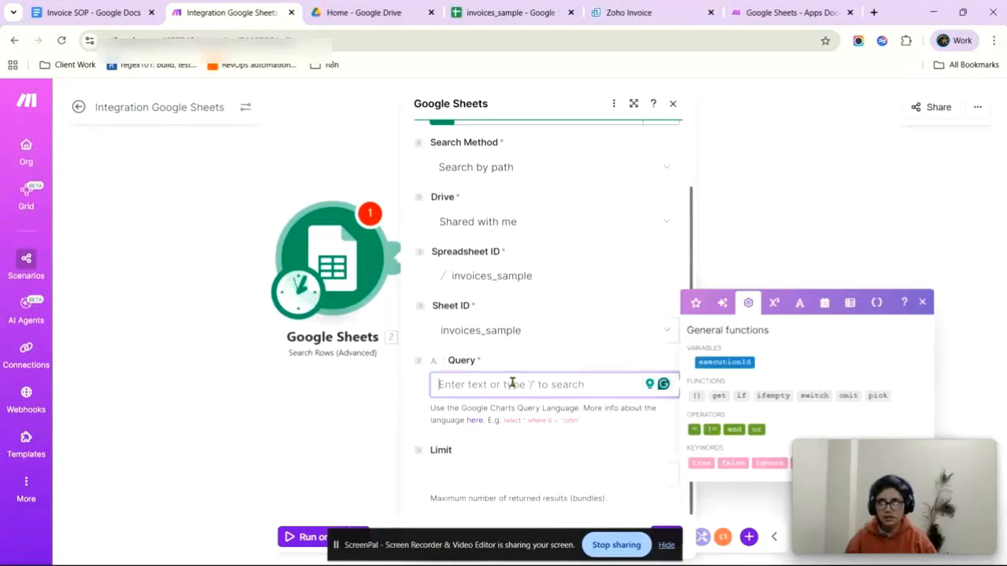
text(select * where status="Ready to Invoice")
key(Escape)
click(477, 385)
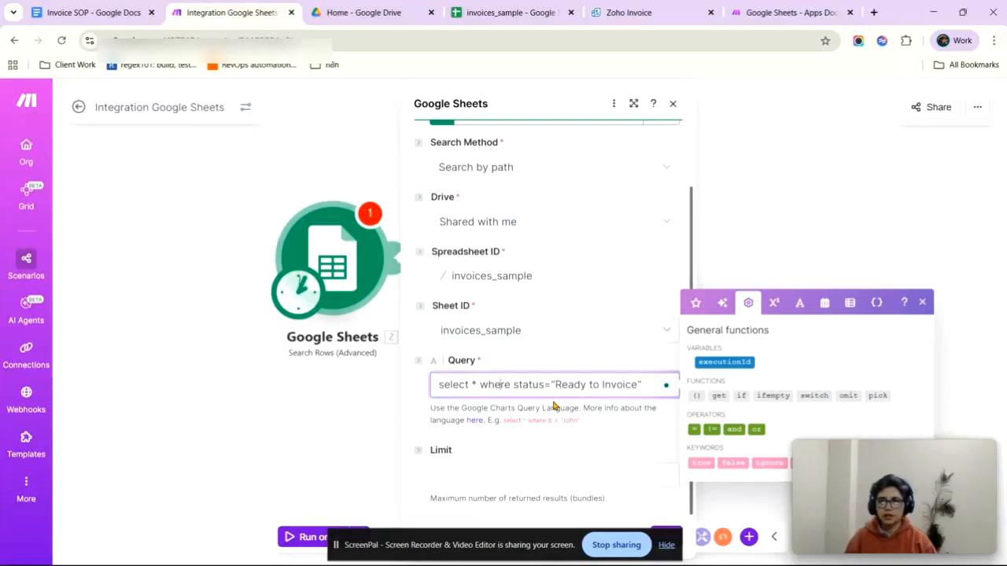
Replace the status field name in the query with column letter I, giving select * where I="Ready to Invoice".
click(545, 384)
key(BackSpace)
key(BackSpace)
key(BackSpace)
key(BackSpace)
key(BackSpace)
key(BackSpace)
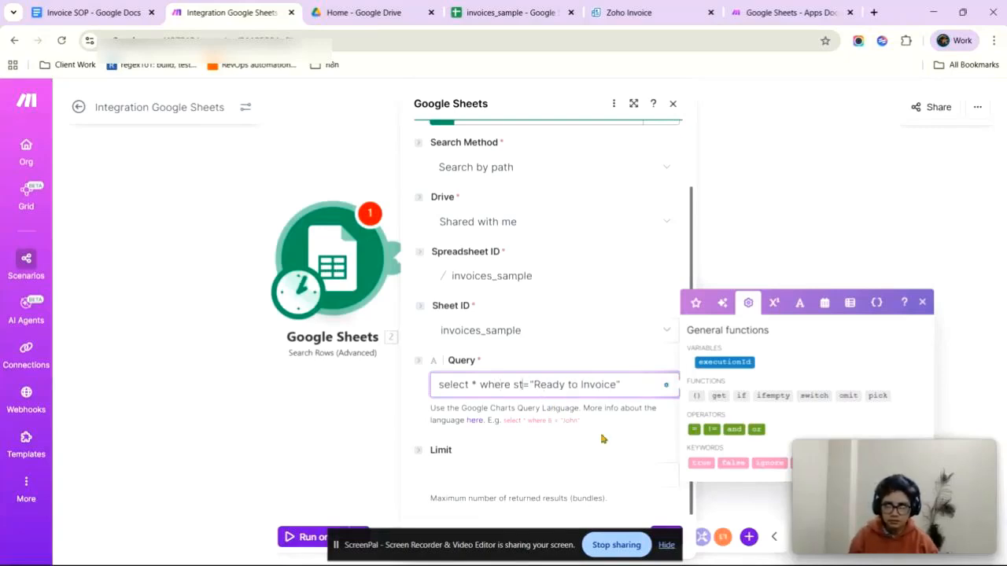
text(I)
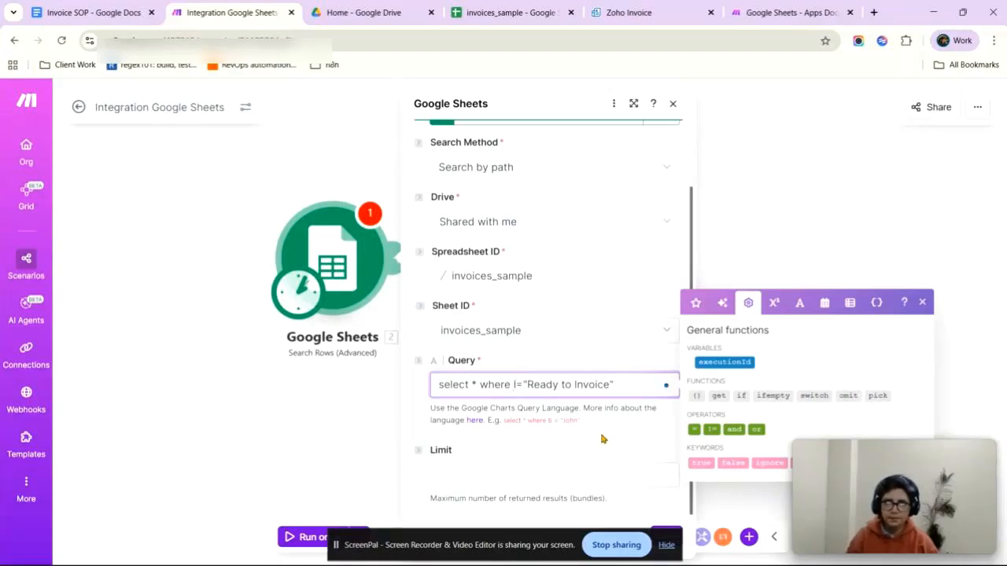
click(565, 450)
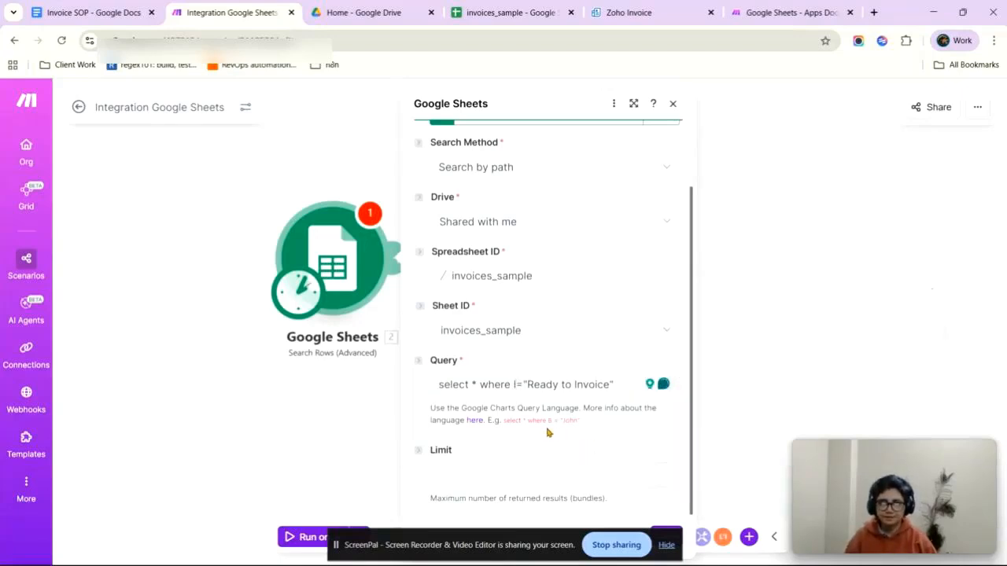
Limit the returned results to 10, confirm the Search Rows (Advanced) settings and save the scenario.
click(509, 476)
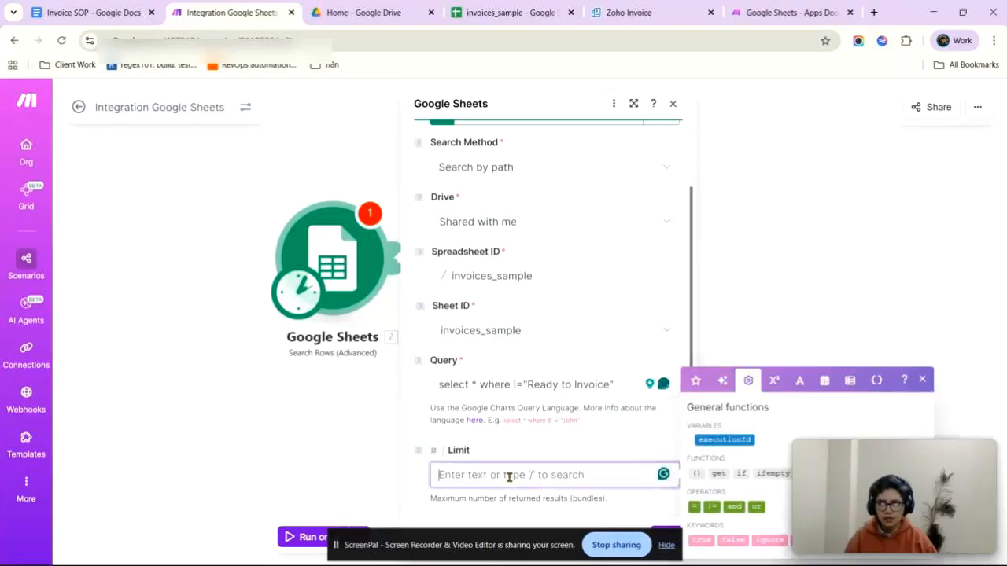
text(10)
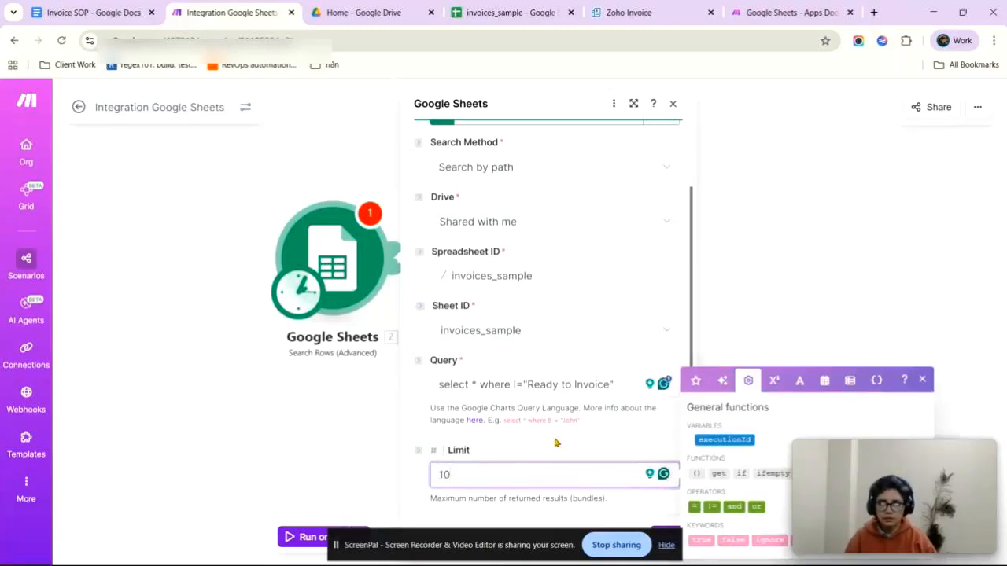
click(517, 520)
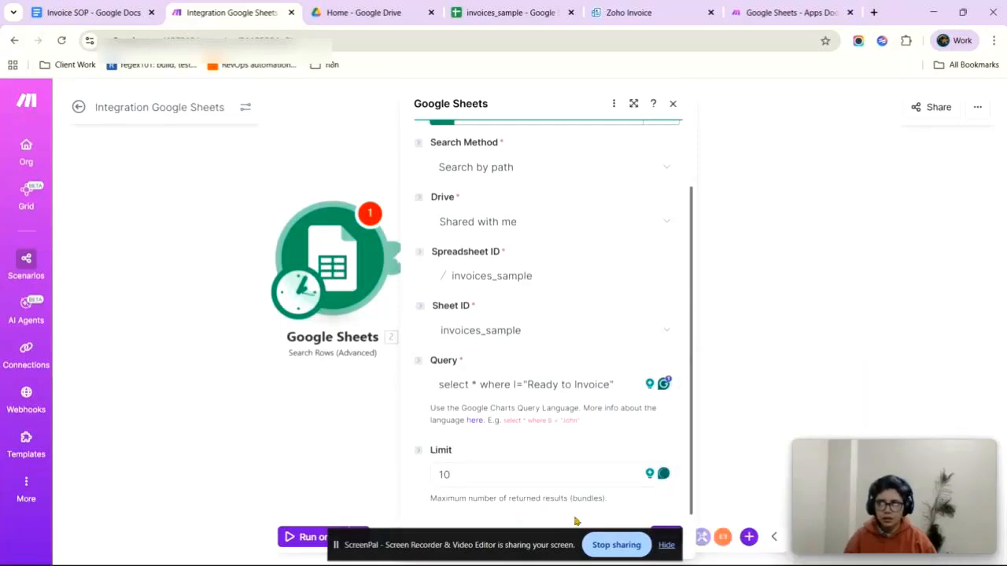
drag(516, 544, 163, 565)
click(664, 537)
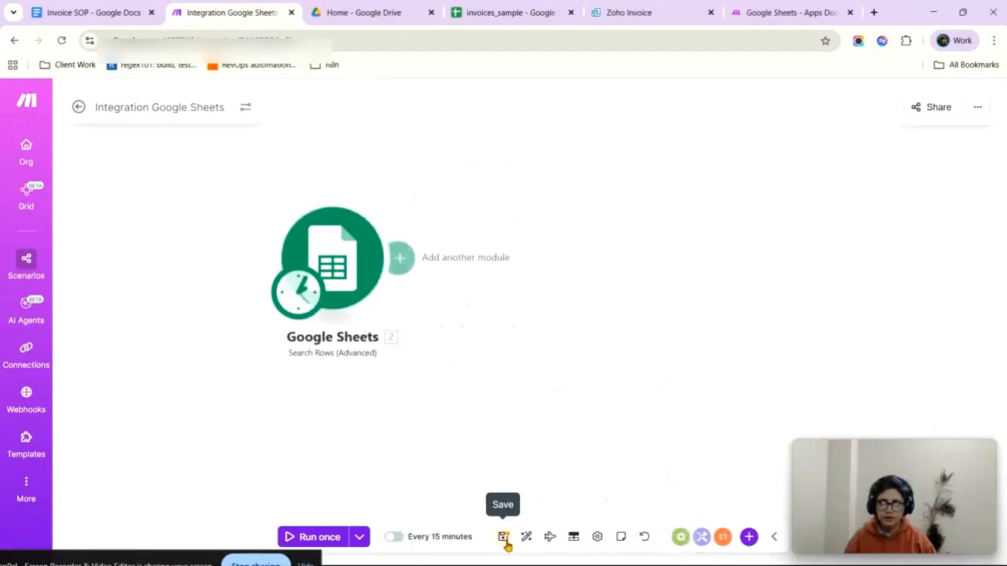
click(504, 538)
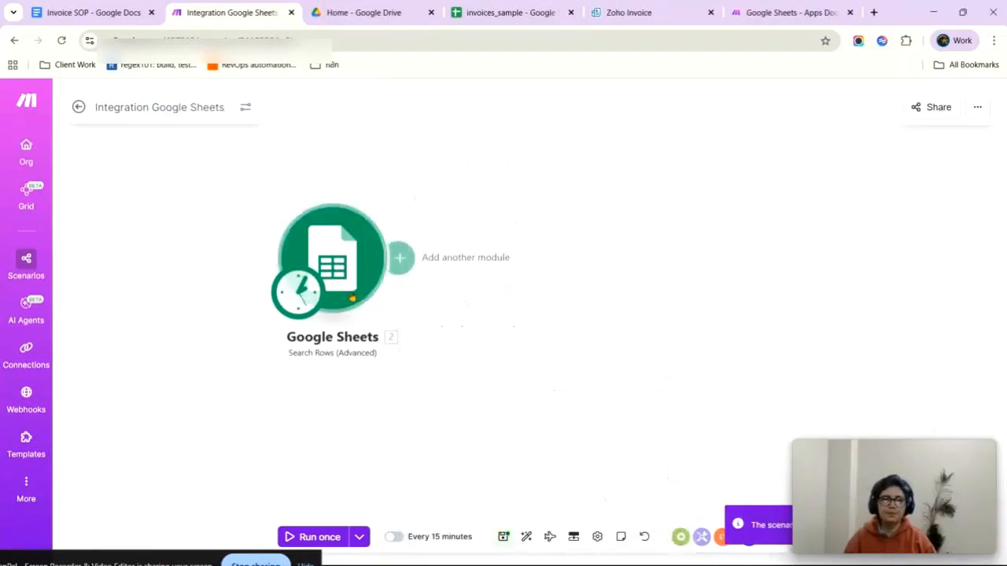
Run only the Google Sheets module and compare its output bundle with the rows in the invoices_sample sheet.
right_click(358, 254)
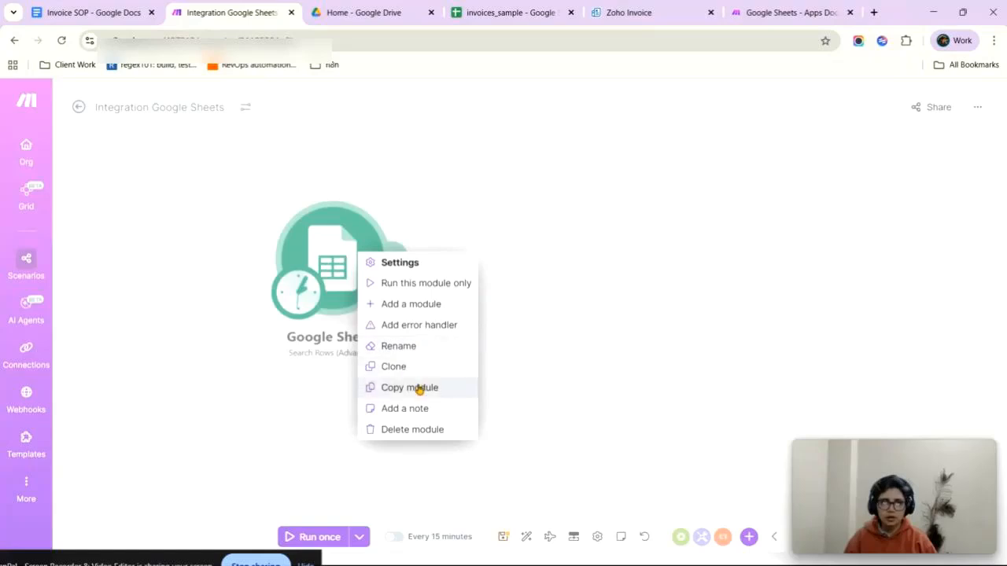
click(422, 287)
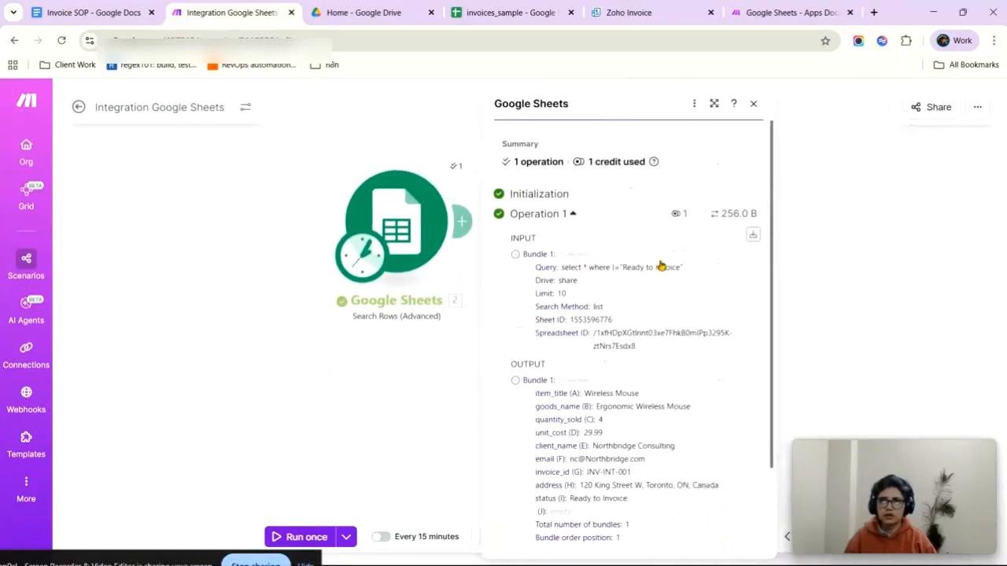
scroll(675, 356, down, 2)
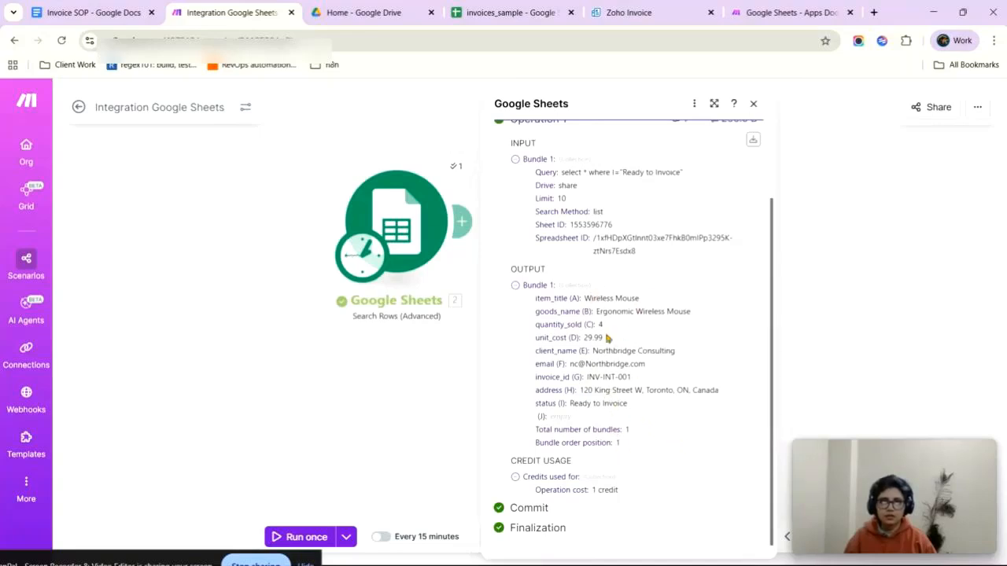
click(532, 15)
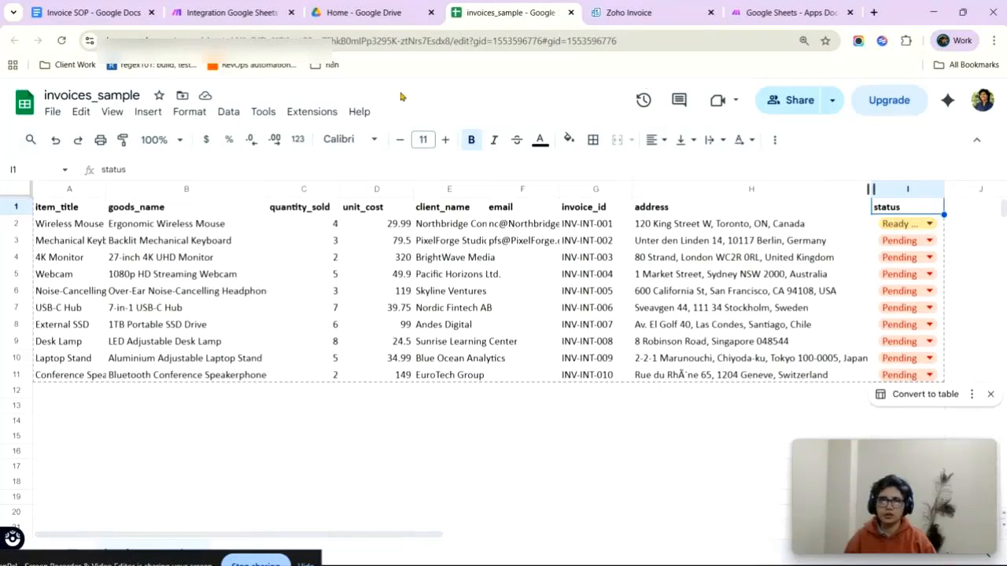
click(266, 6)
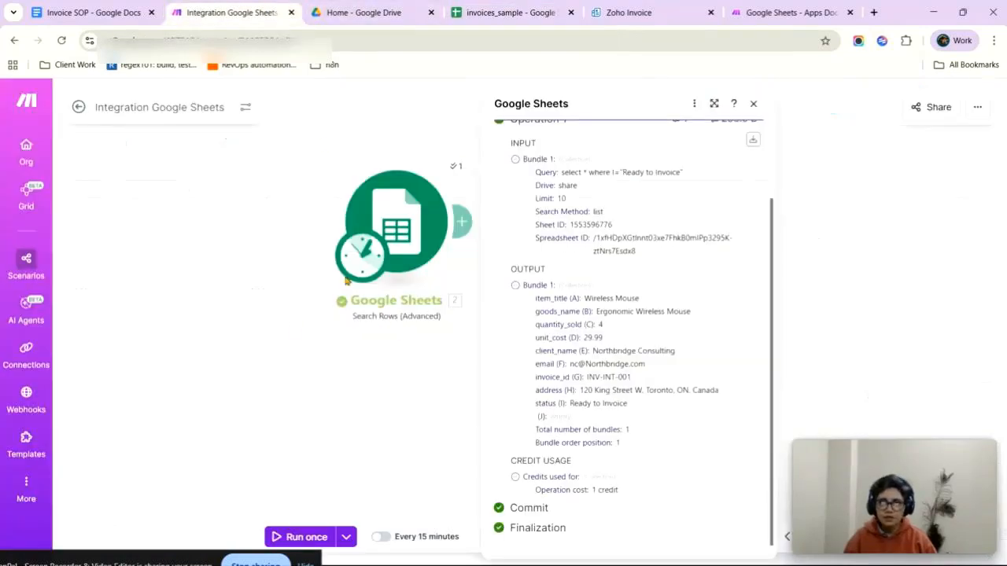
click(401, 370)
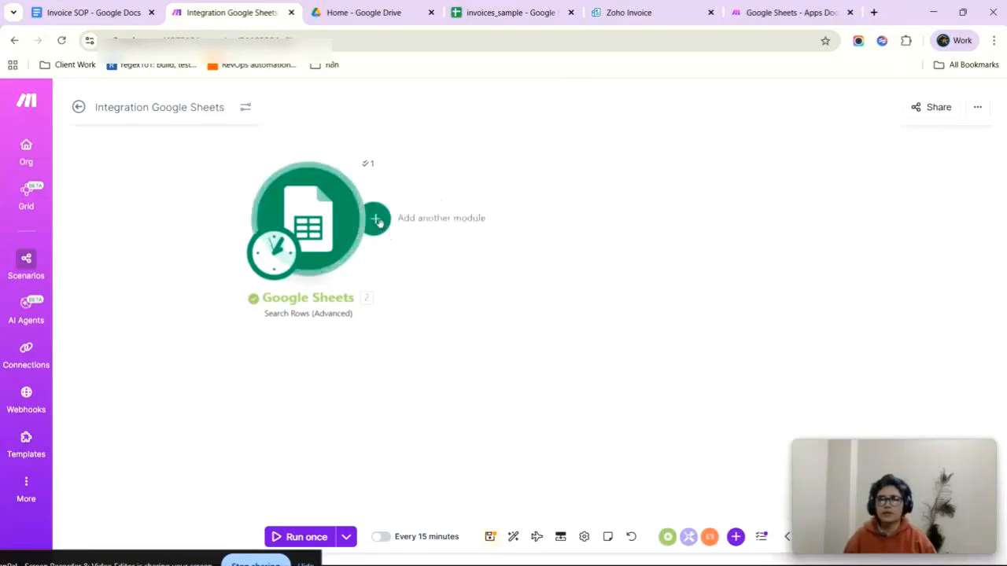
Add a Zoho Invoice Create an Invoice module after the Google Sheets search module.
click(373, 219)
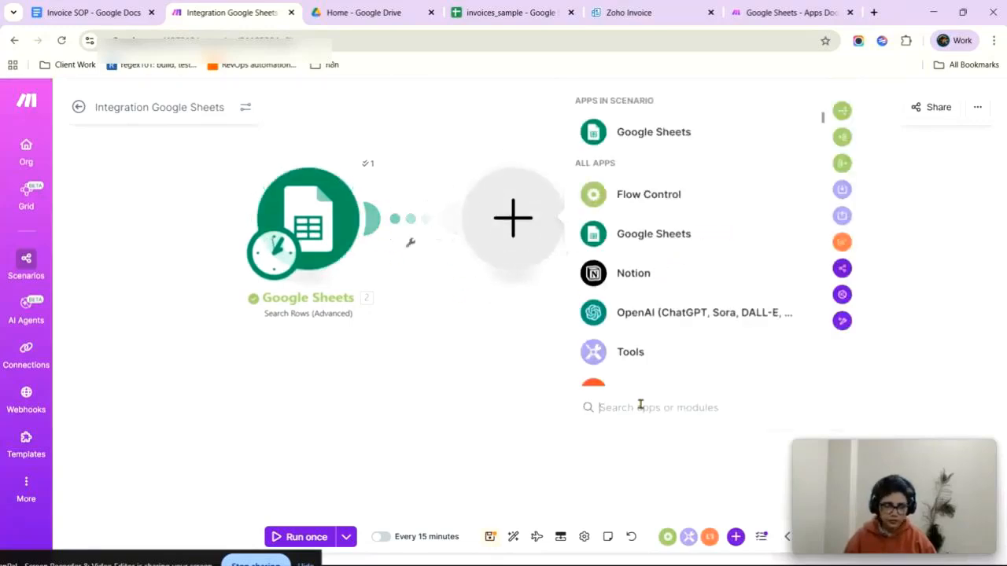
text(zoho)
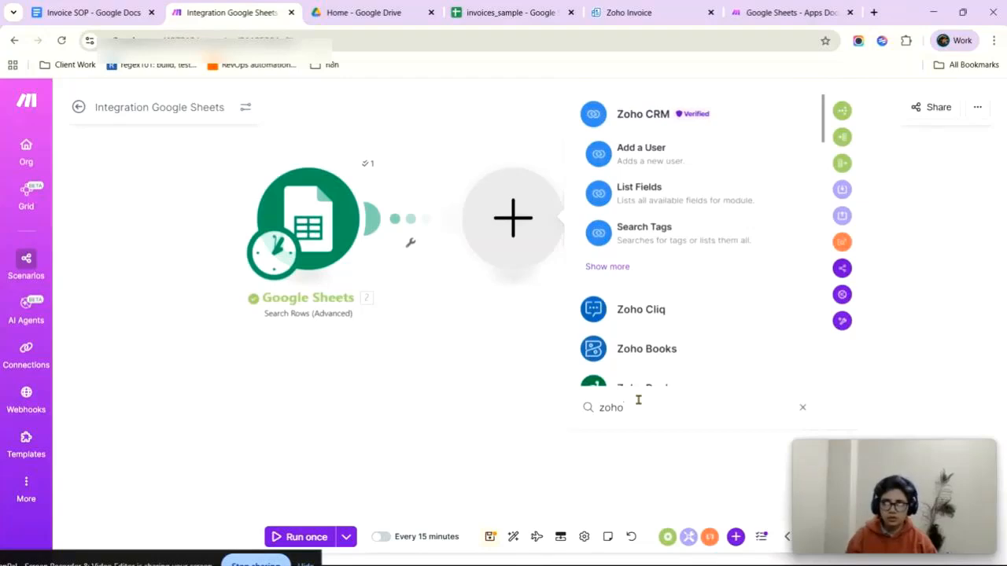
text( in)
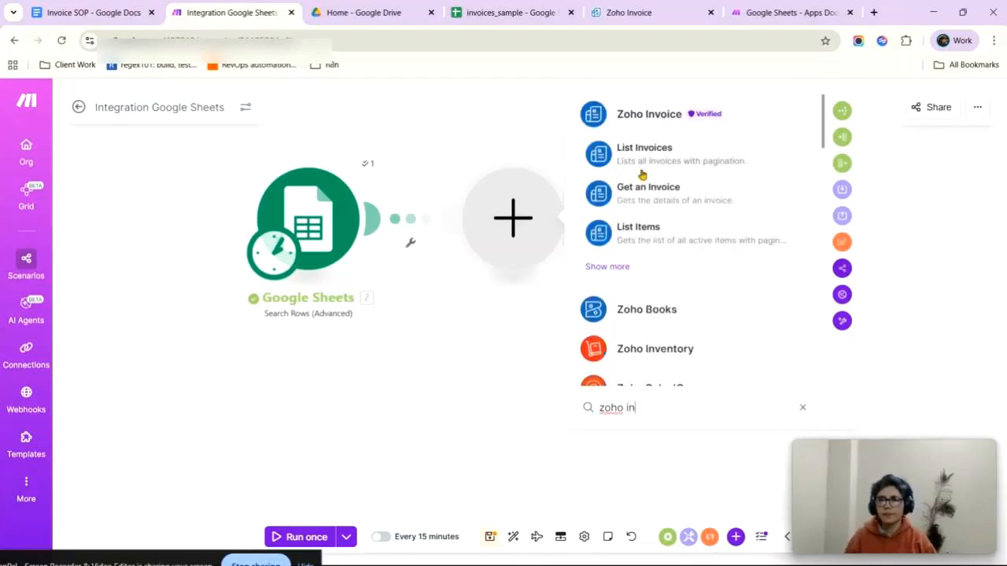
click(607, 267)
scroll(697, 346, down, 3)
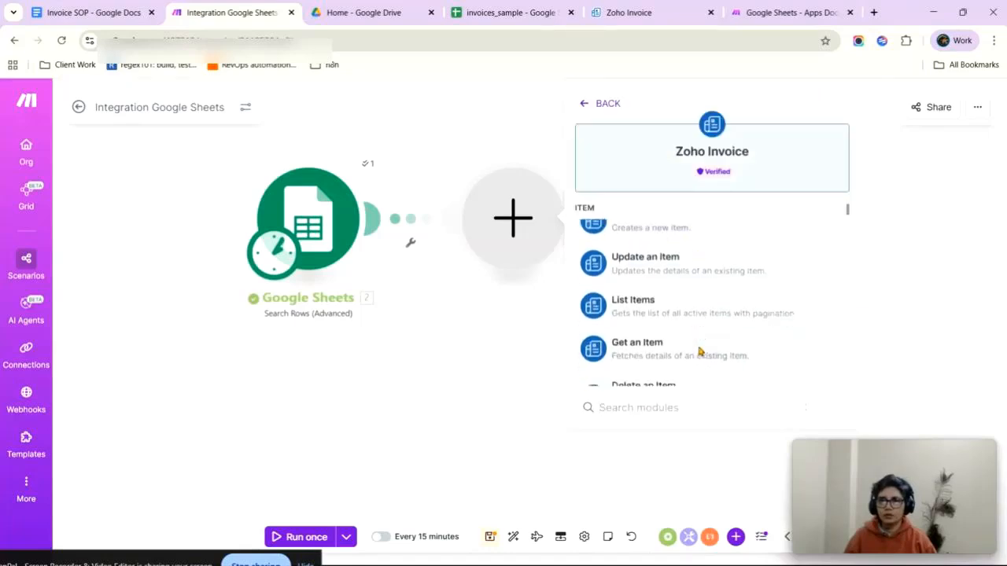
text(crea)
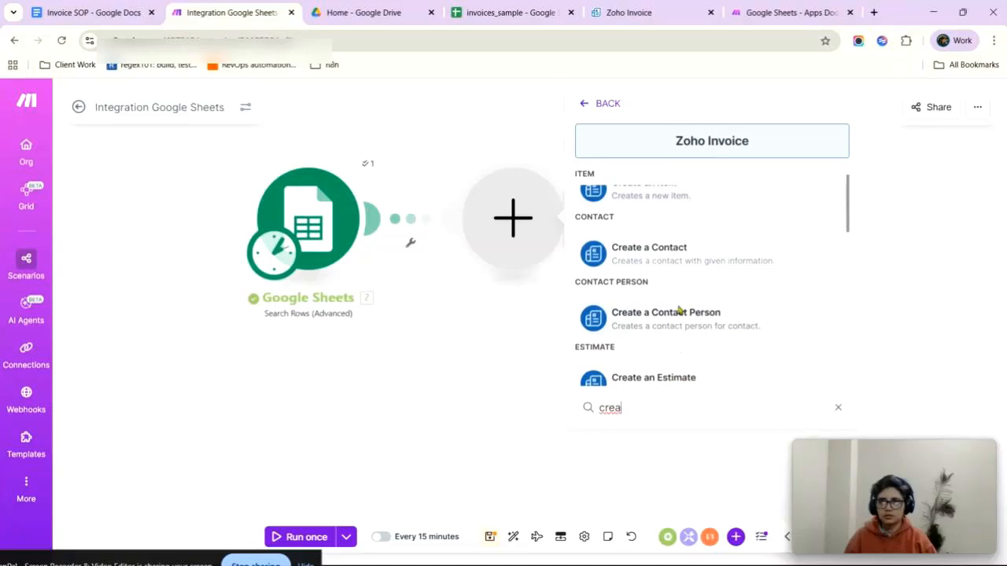
scroll(672, 315, down, 3)
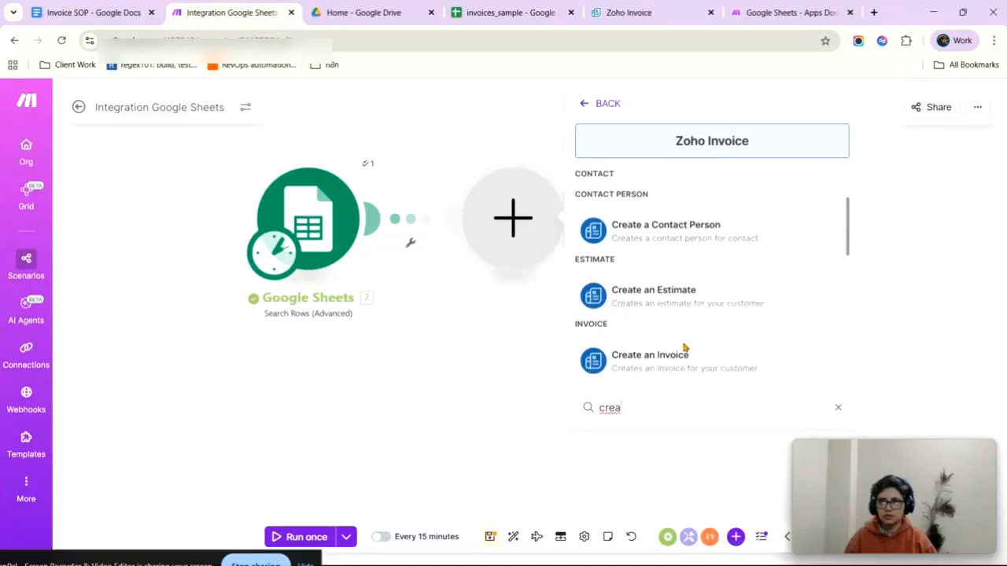
click(663, 285)
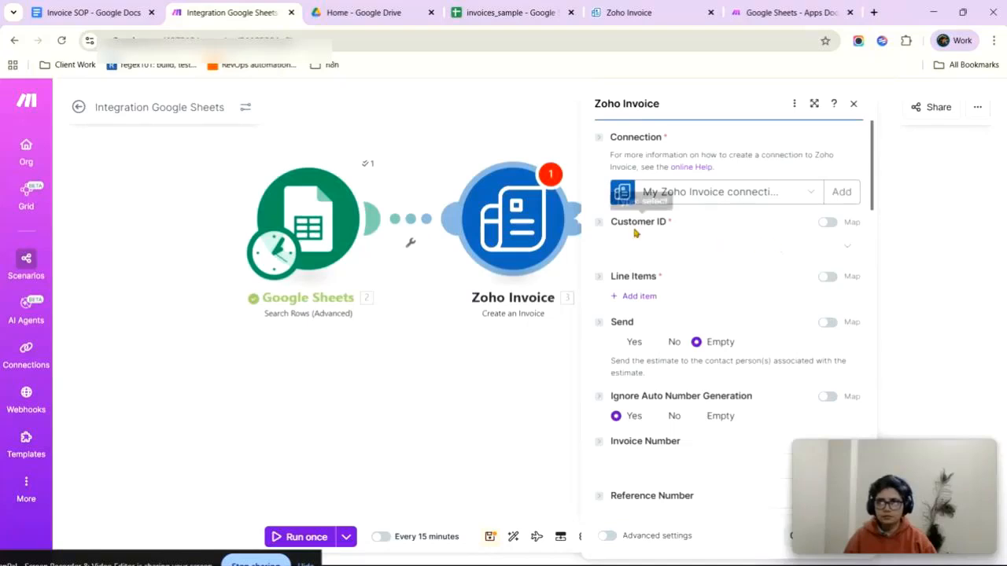
Check the Customer ID and line item Item ID options for the invoice, and review the Google Sheets output bundle.
click(740, 248)
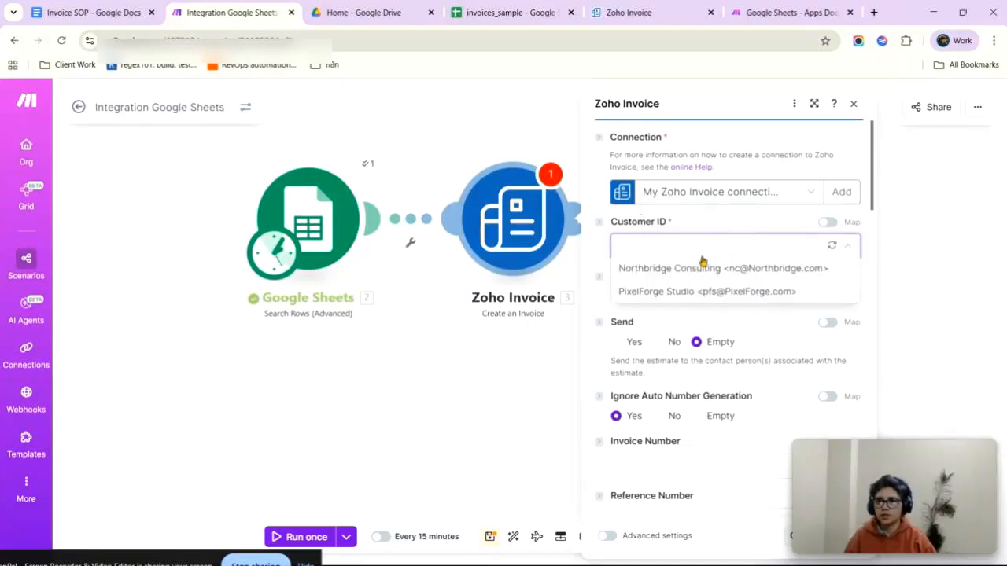
click(370, 163)
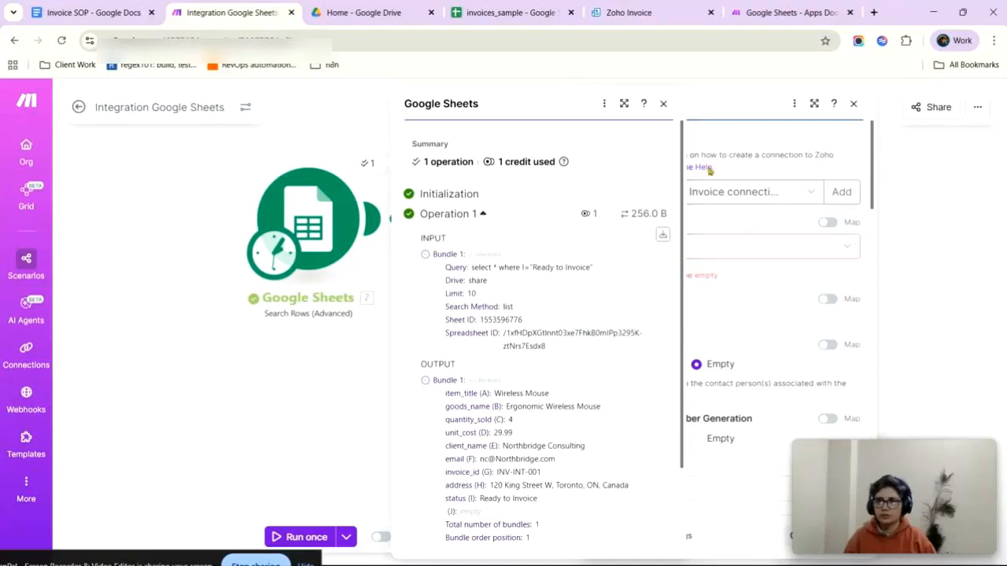
click(663, 103)
scroll(696, 314, down, 2)
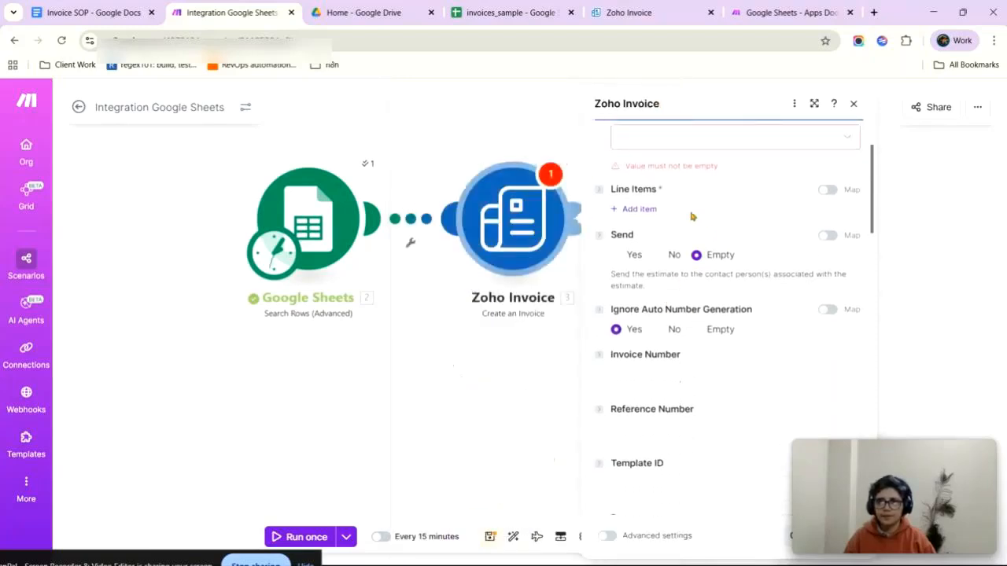
click(654, 214)
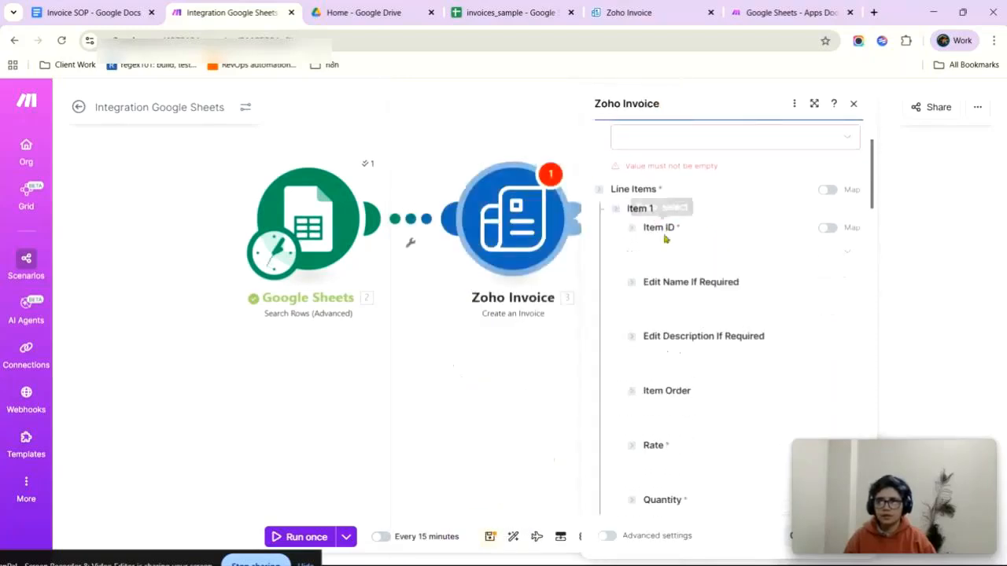
click(720, 258)
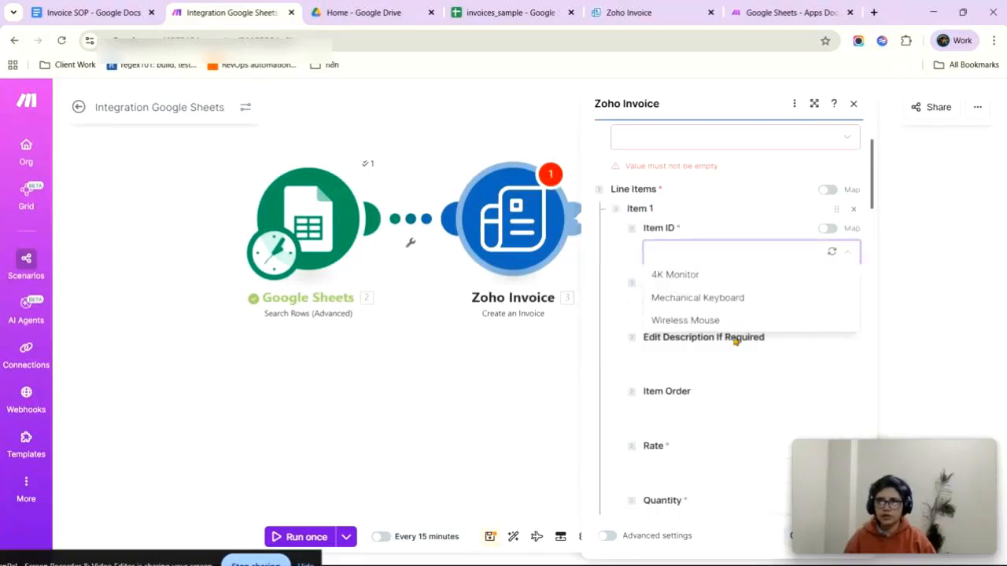
scroll(759, 234, up, 3)
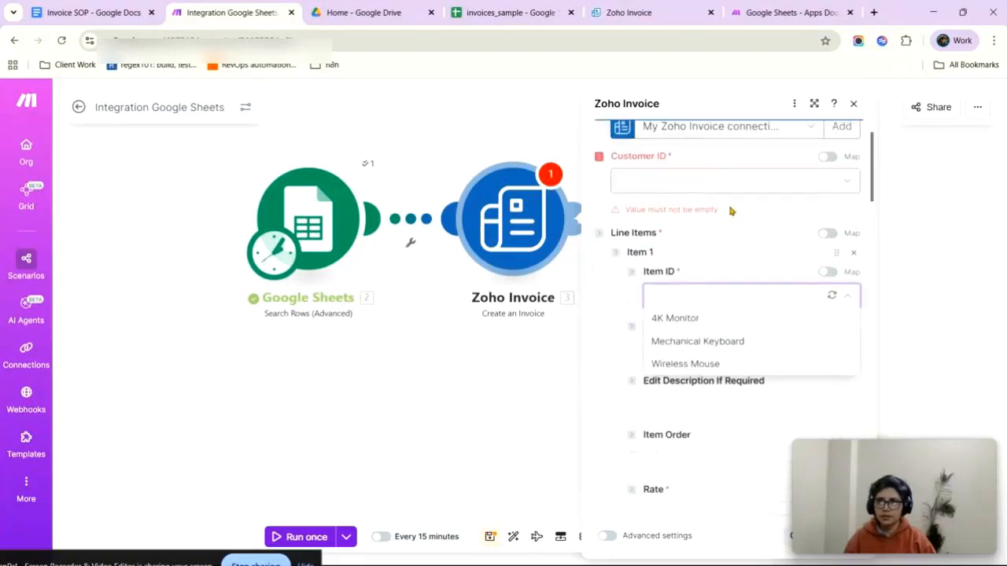
Try mapping the Customer ID, examine the remaining Create an Invoice fields, and discard the module's settings.
click(825, 223)
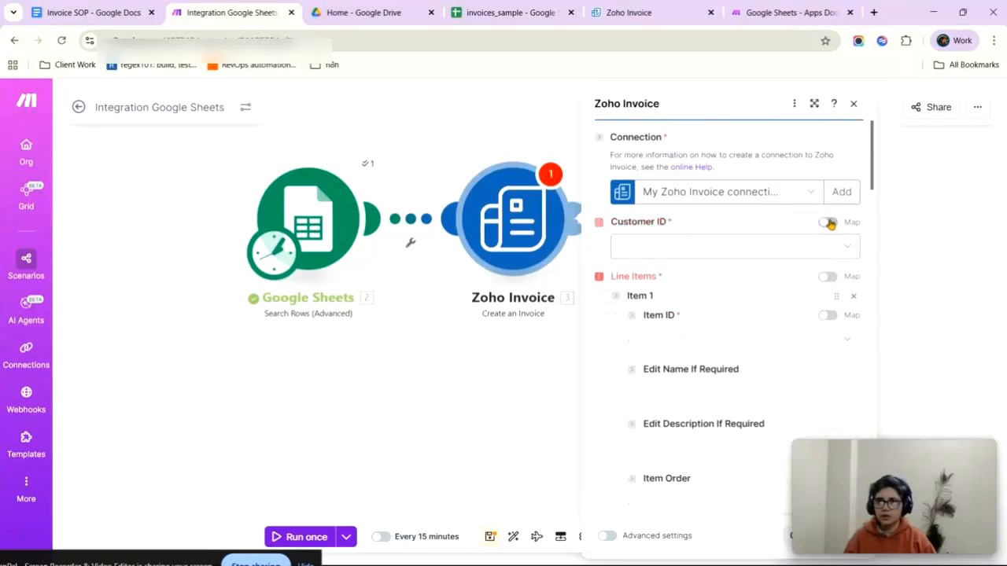
click(825, 278)
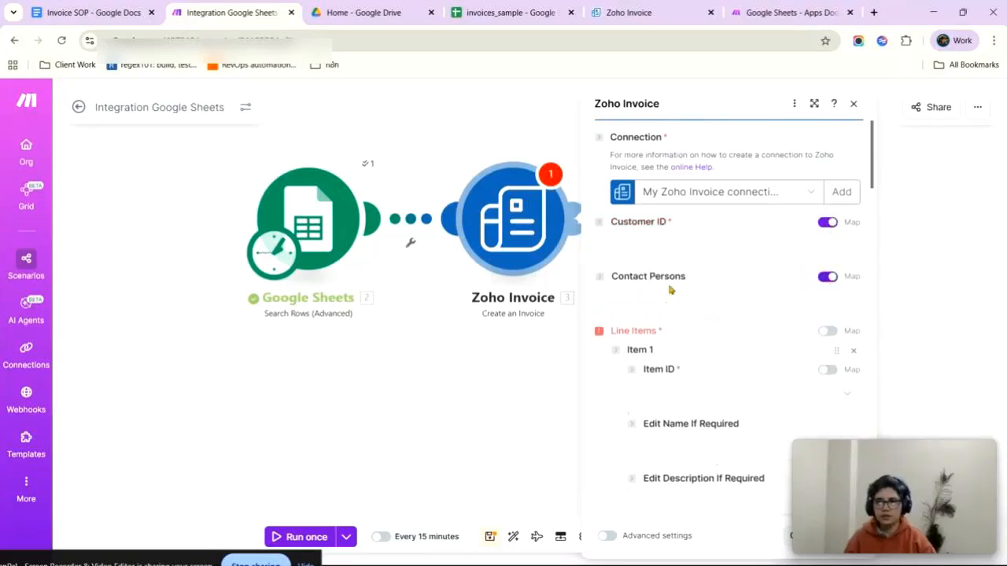
scroll(692, 413, down, 5)
scroll(767, 236, down, 12)
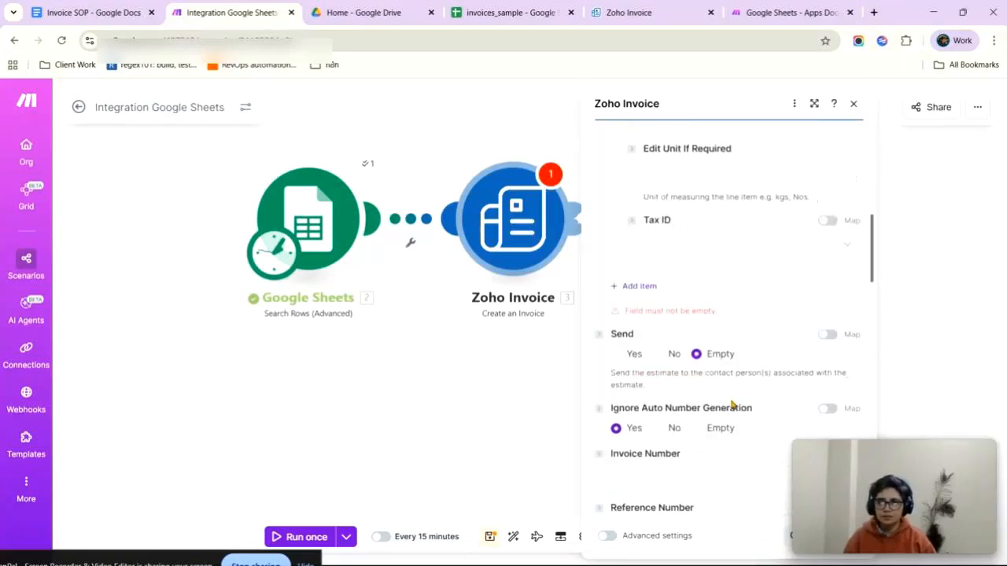
scroll(700, 492, down, 2)
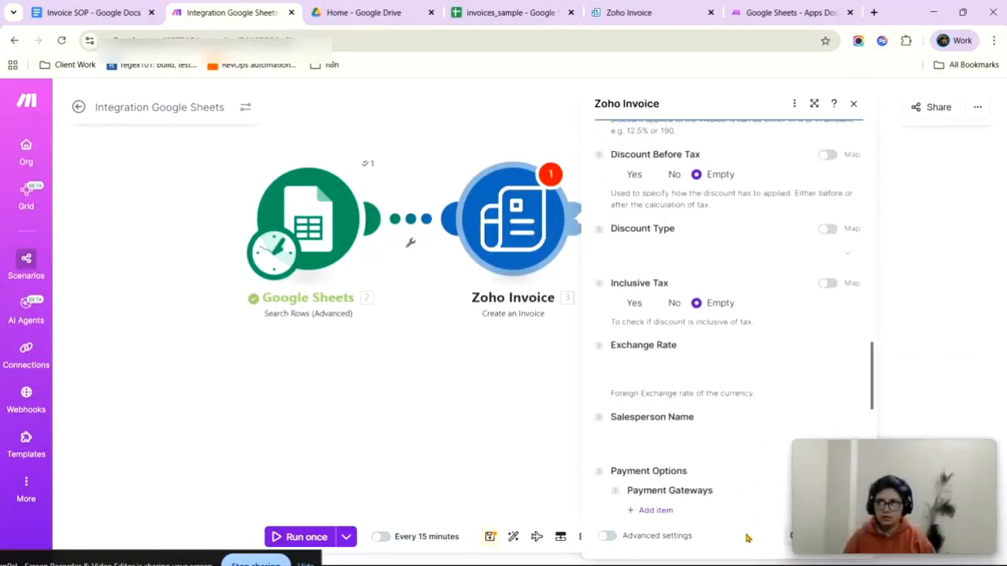
drag(734, 533, 692, 518)
drag(866, 491, 265, 437)
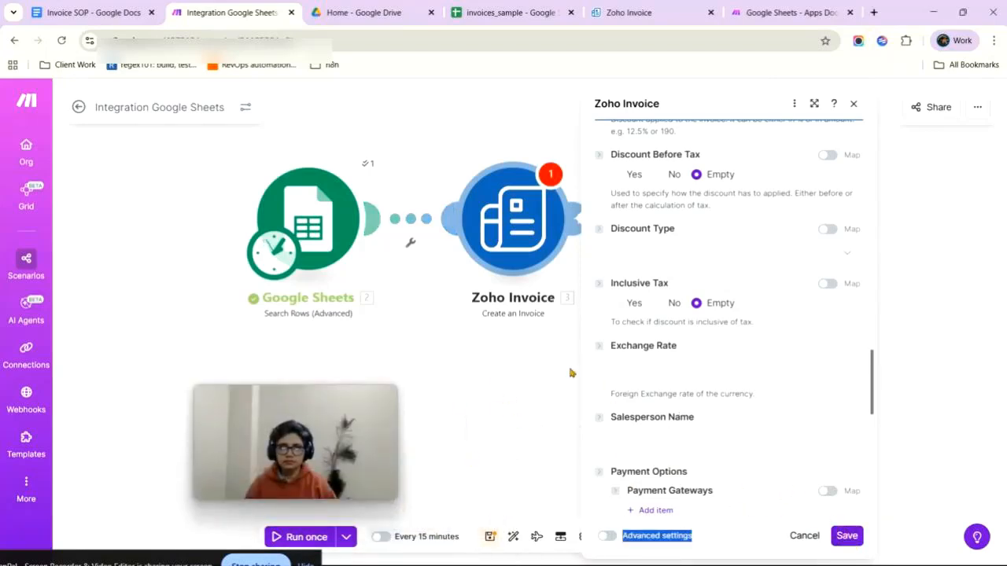
scroll(771, 372, up, 10)
scroll(760, 361, up, 10)
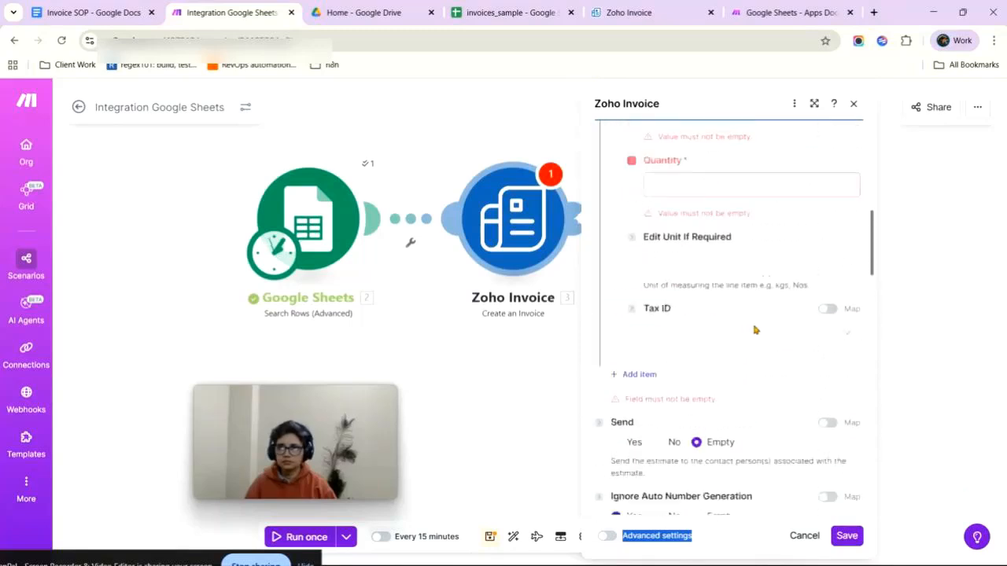
scroll(751, 298, up, 3)
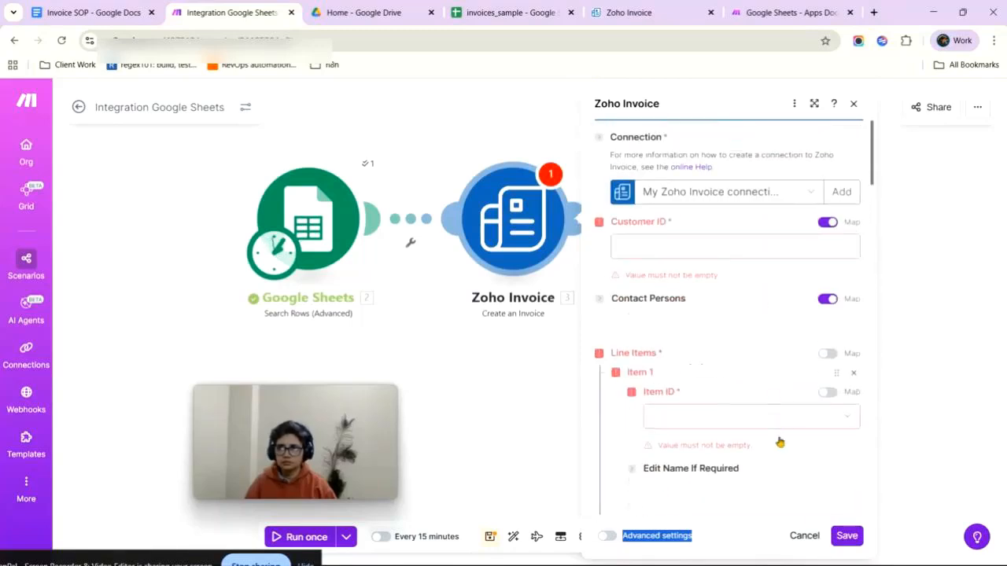
click(804, 533)
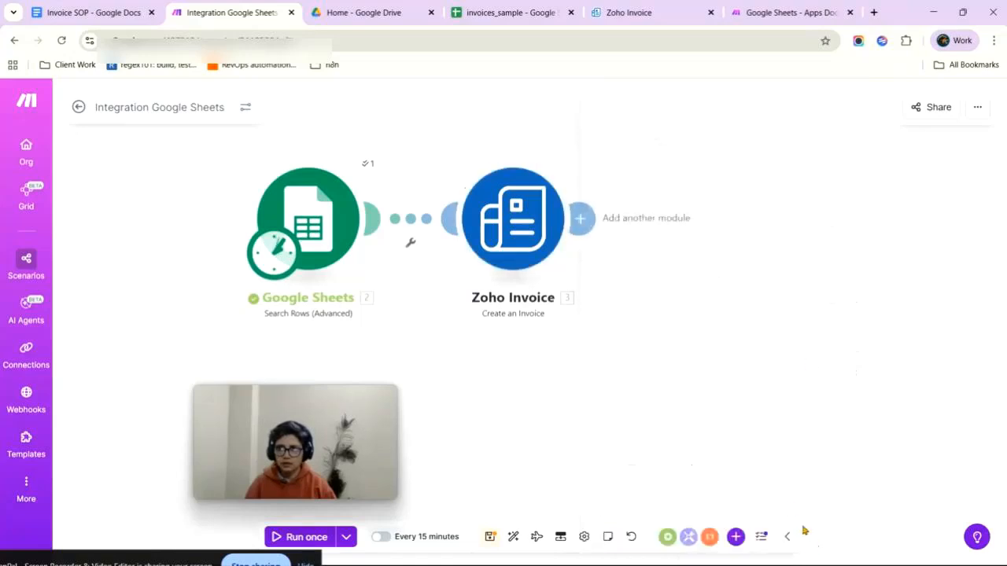
Move the Create an Invoice module farther from Google Sheets and insert a new module between them.
drag(513, 253, 601, 242)
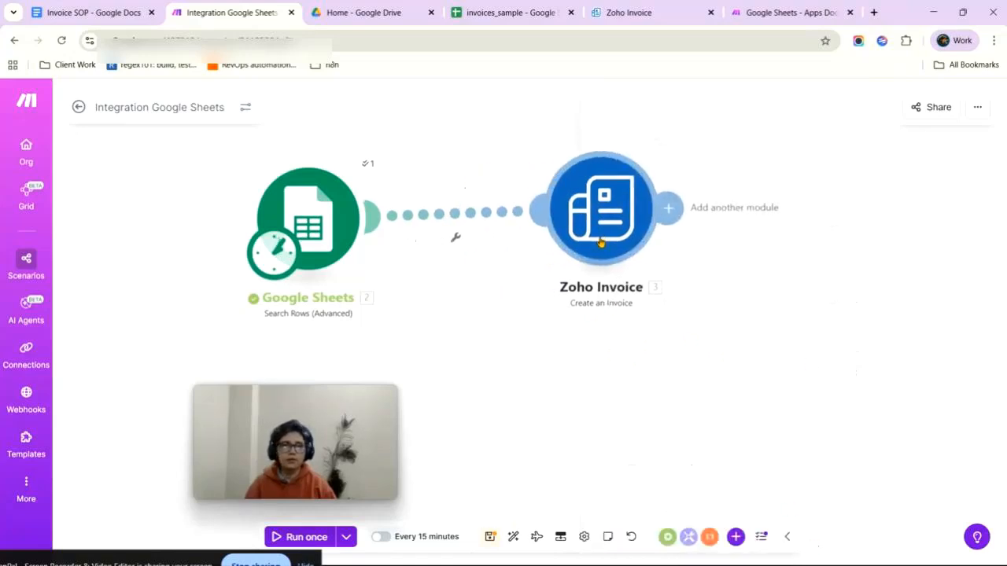
click(473, 249)
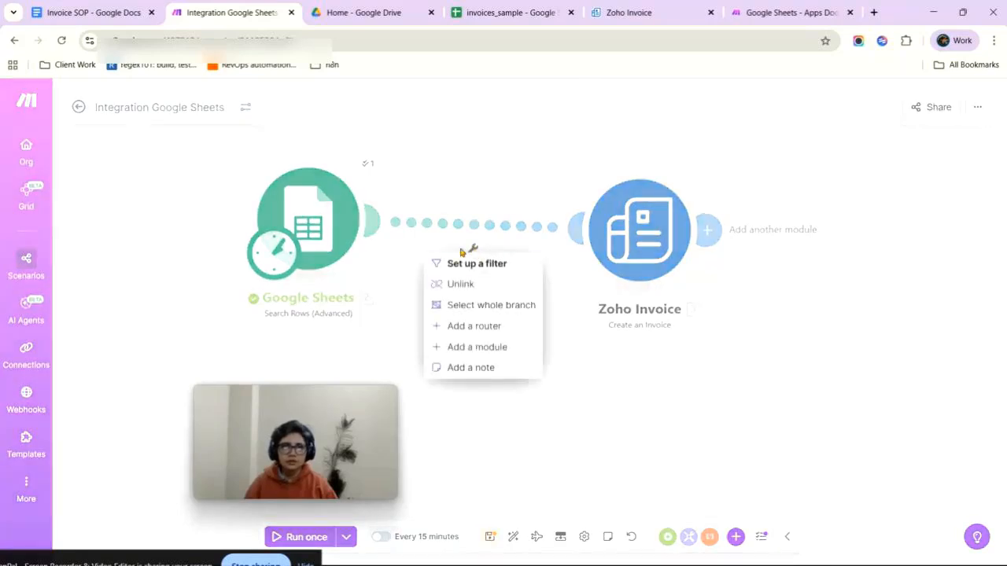
click(473, 245)
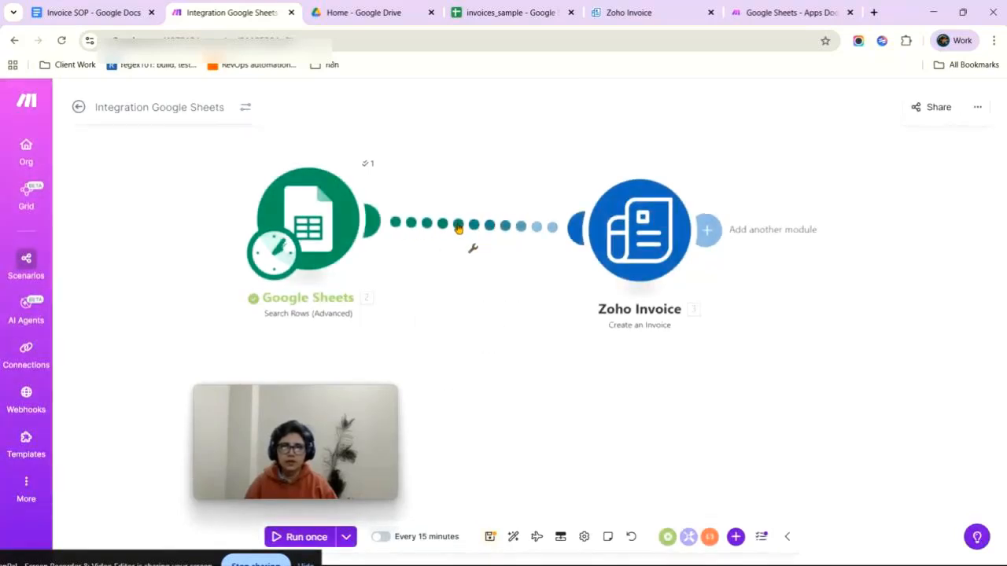
click(472, 235)
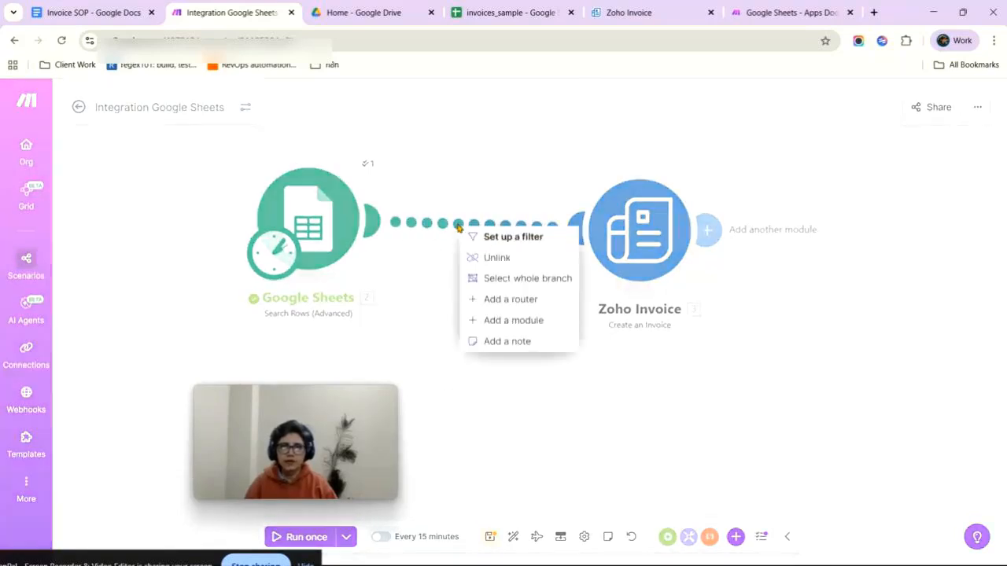
click(511, 321)
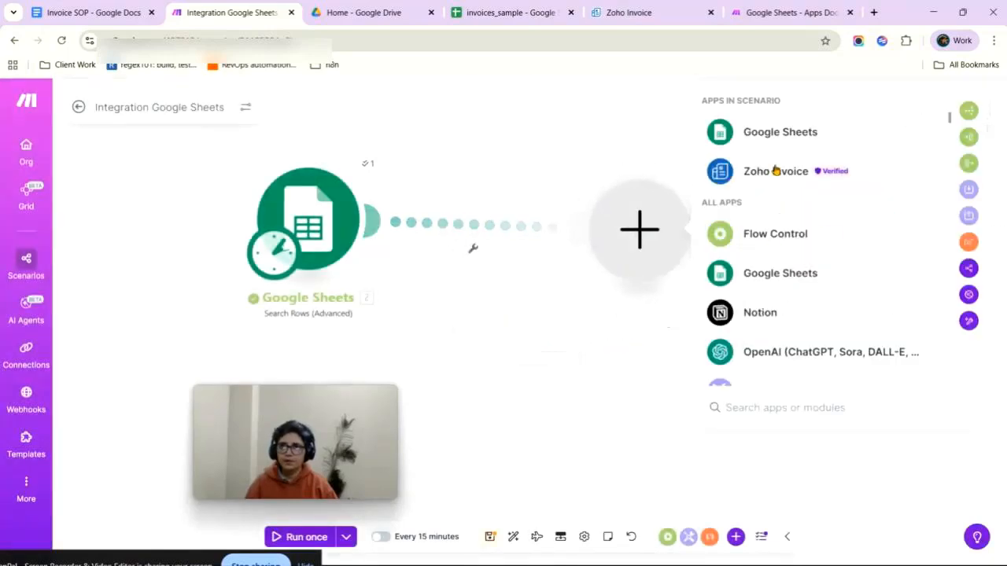
Make the new module Zoho Invoice List Contacts, remove its empty filter condition, and save its settings.
click(775, 171)
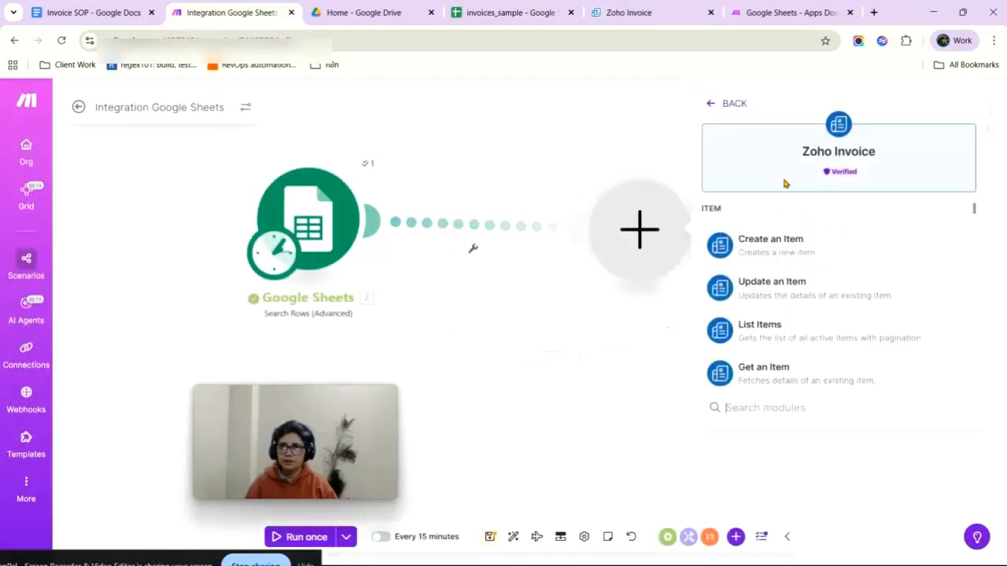
click(789, 407)
text(list)
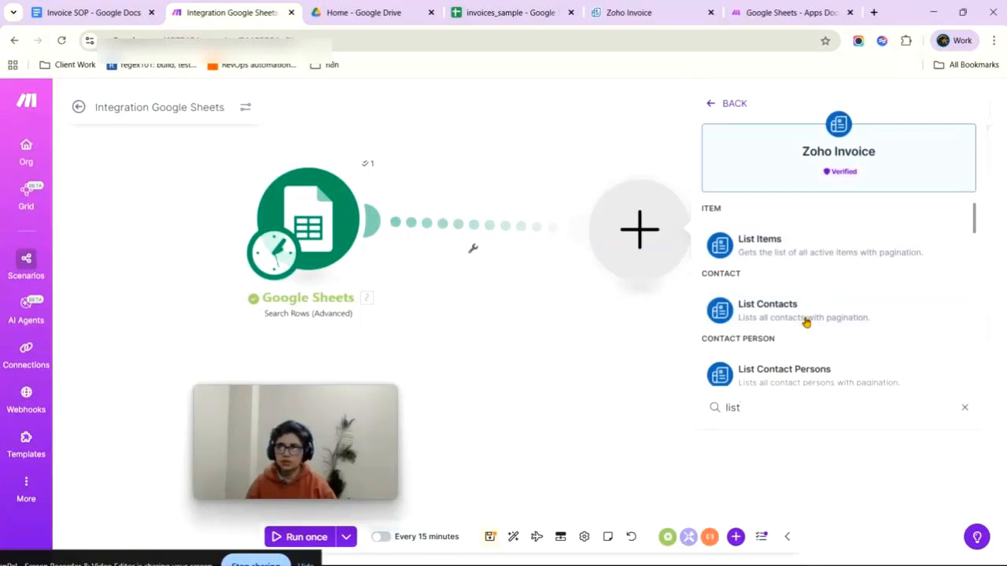
click(797, 324)
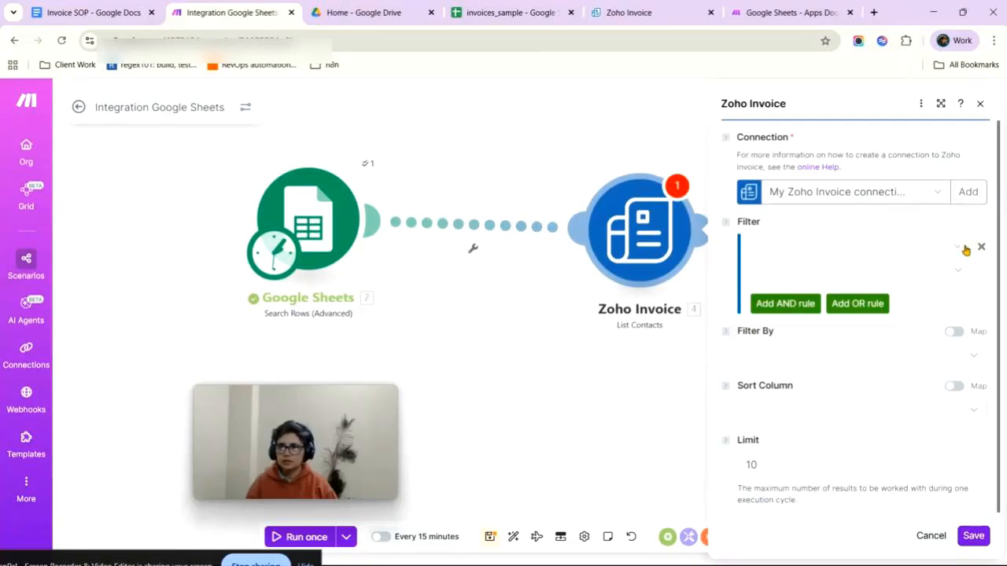
click(982, 248)
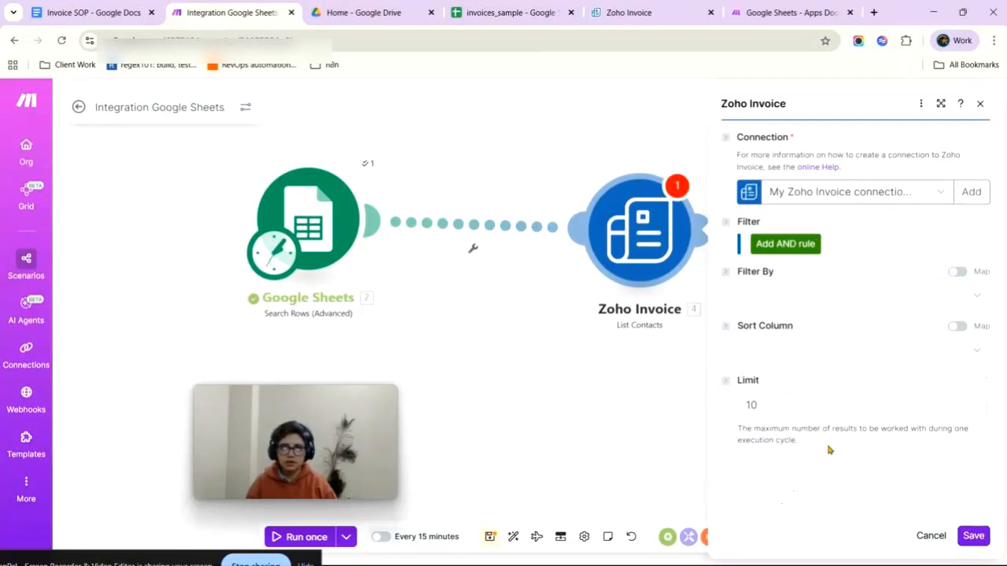
click(974, 536)
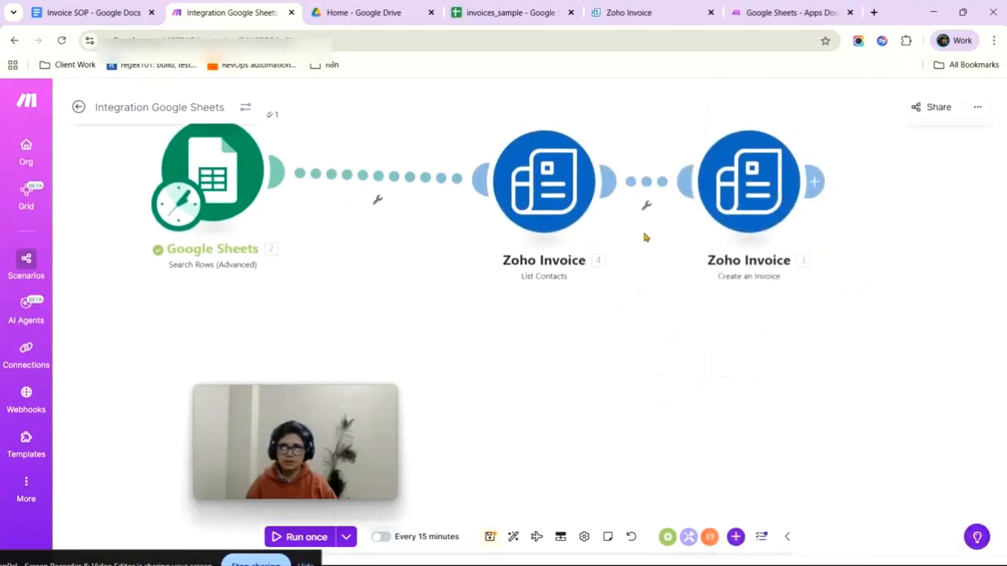
Run only the List Contacts module and examine the contact fields in its output bundle.
right_click(559, 196)
click(595, 223)
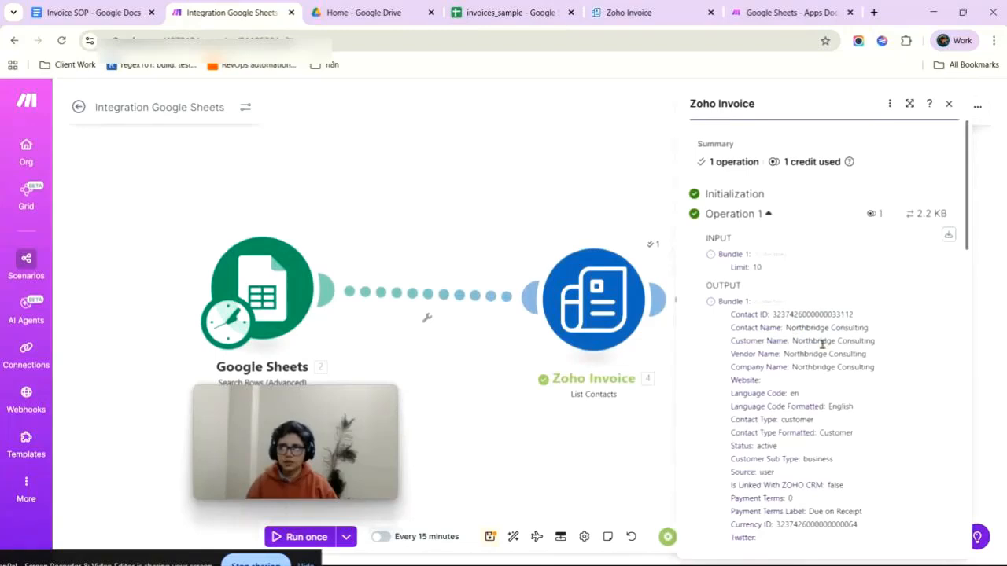
scroll(775, 330, down, 6)
scroll(777, 337, down, 5)
scroll(810, 488, down, 3)
scroll(787, 432, up, 8)
scroll(789, 334, up, 6)
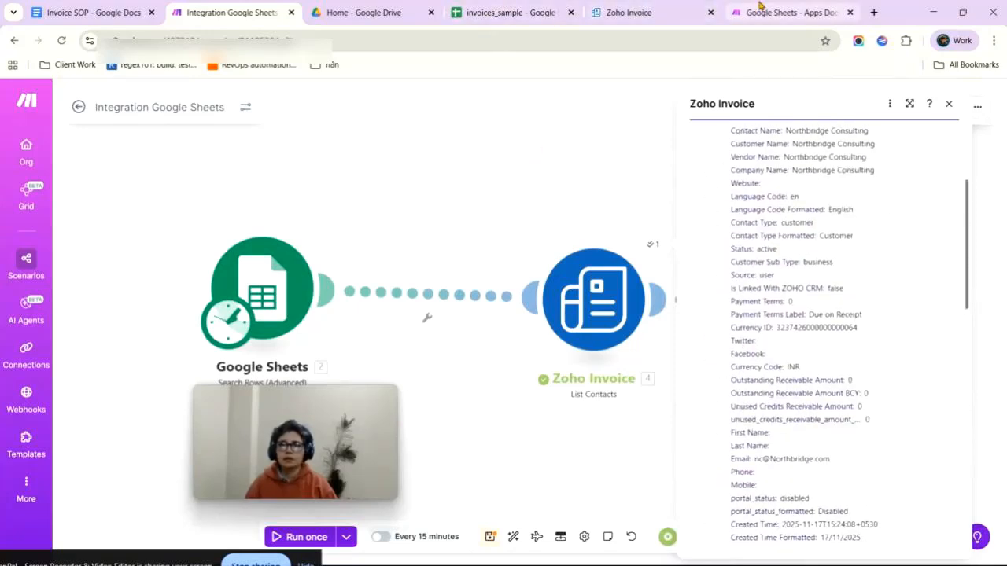
Place the List Contacts module next to Google Sheets, leaving a wide gap before the Create an Invoice module.
drag(593, 316, 459, 303)
drag(538, 442, 559, 342)
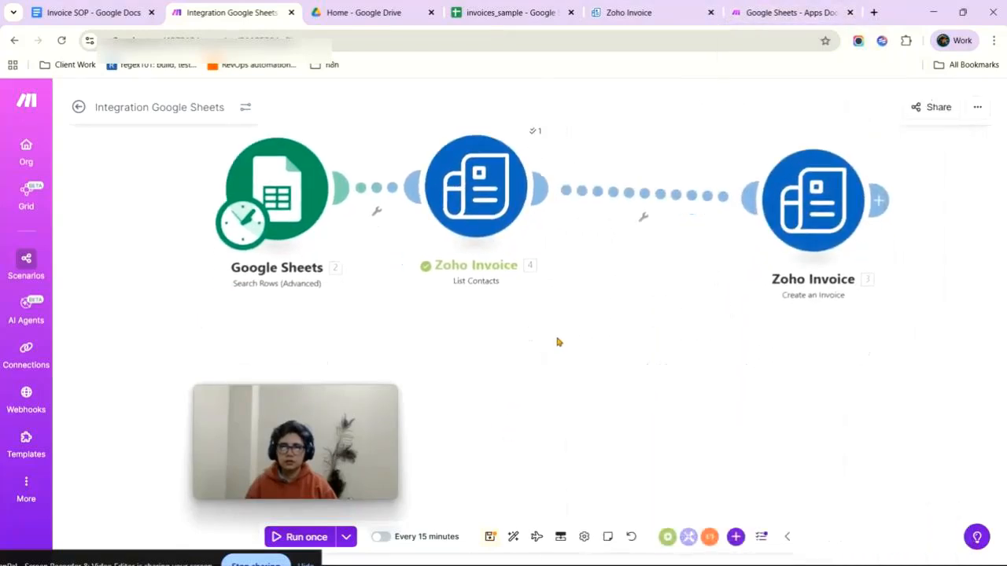
drag(767, 277, 726, 269)
drag(785, 177, 752, 162)
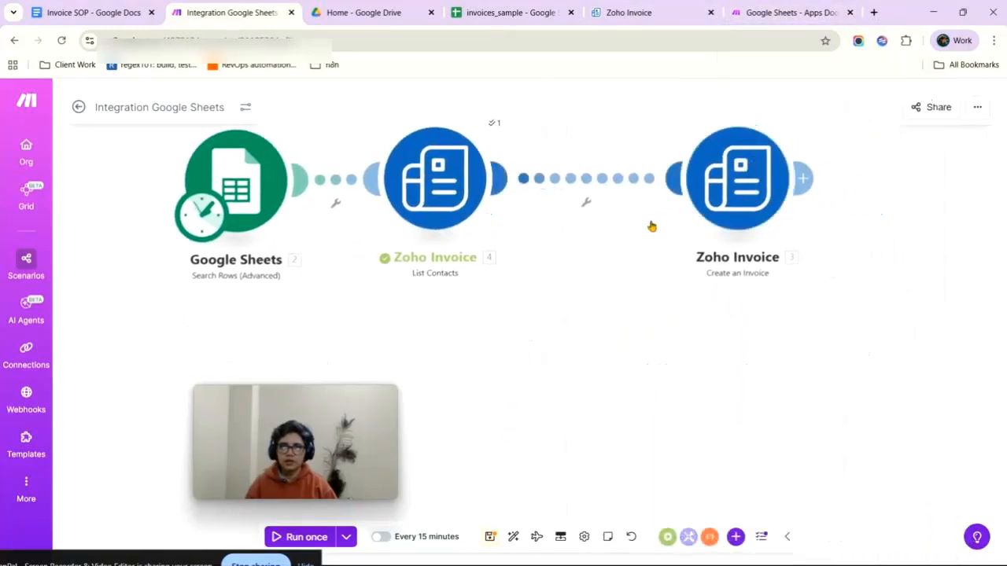
Insert a Zoho Invoice List Items module between List Contacts and Create an Invoice, save its settings, and position it between them.
click(579, 186)
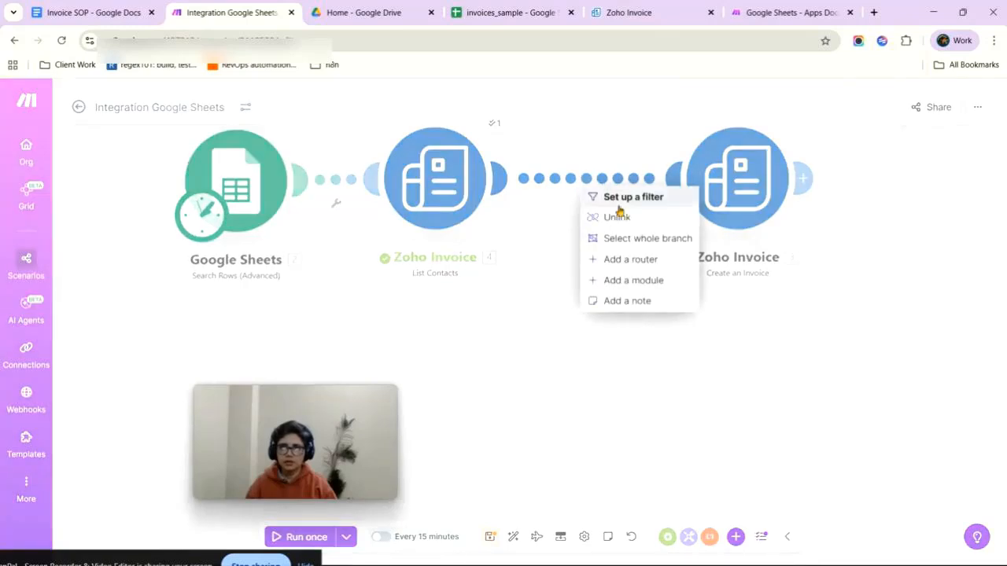
click(636, 281)
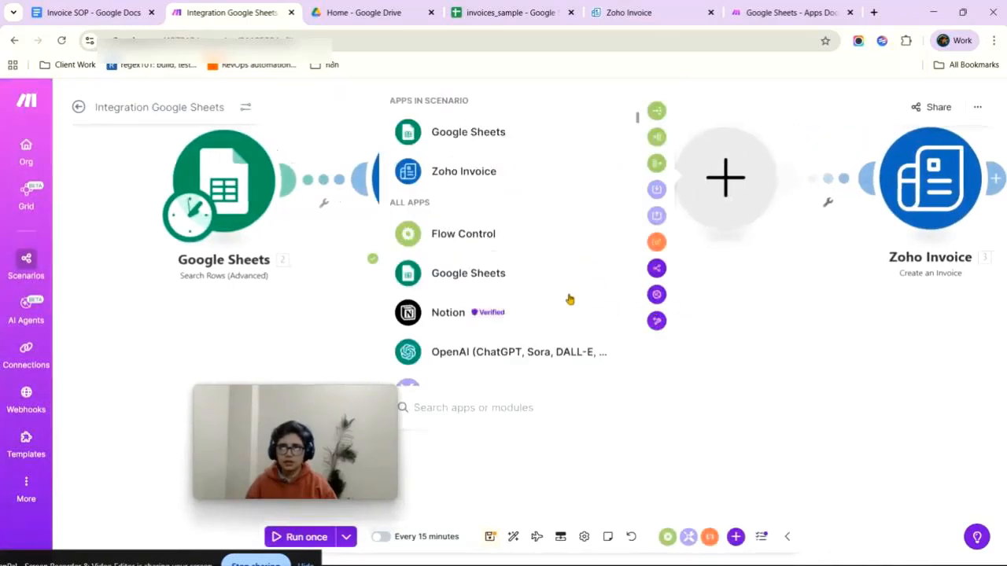
click(462, 173)
scroll(516, 305, down, 2)
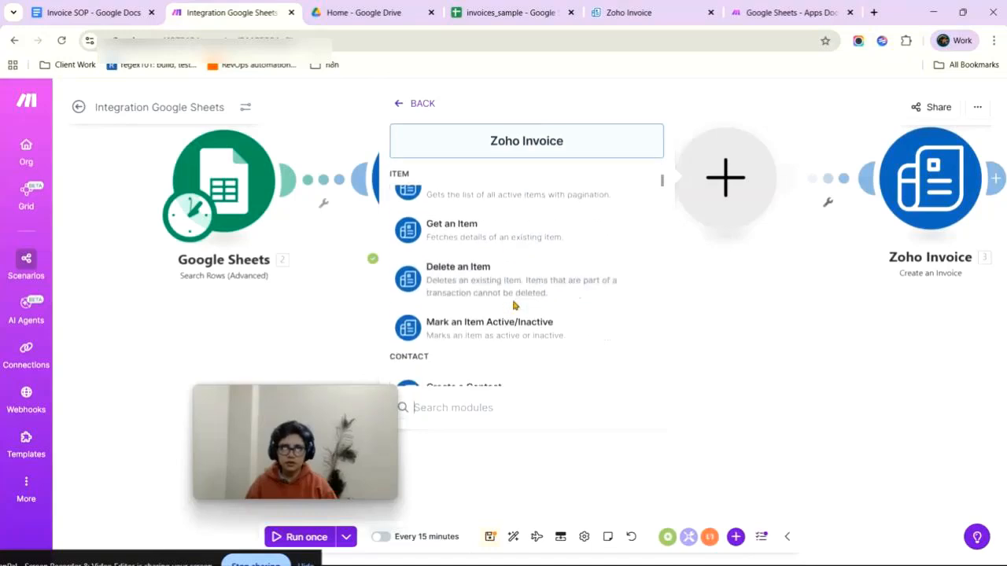
scroll(501, 288, up, 2)
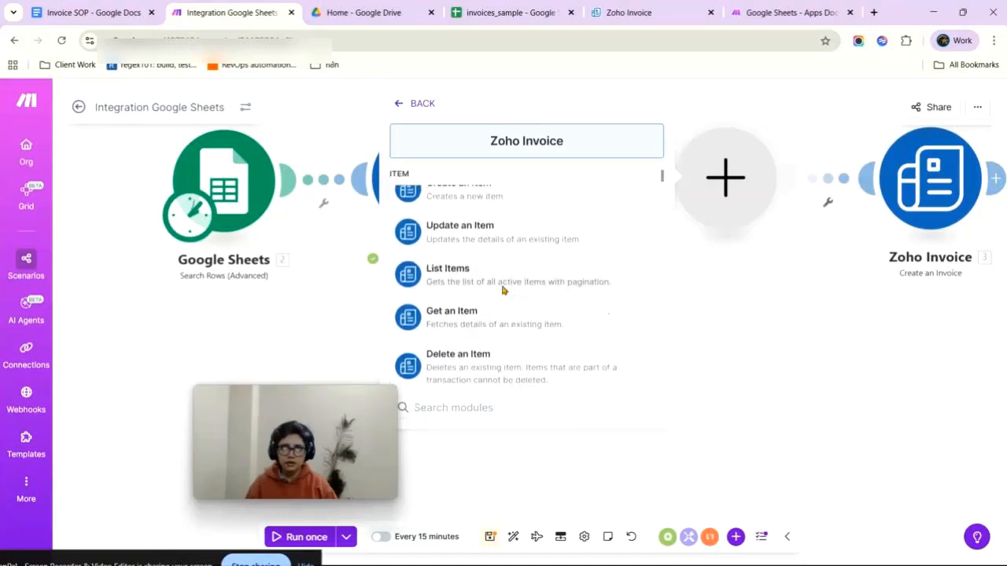
click(453, 277)
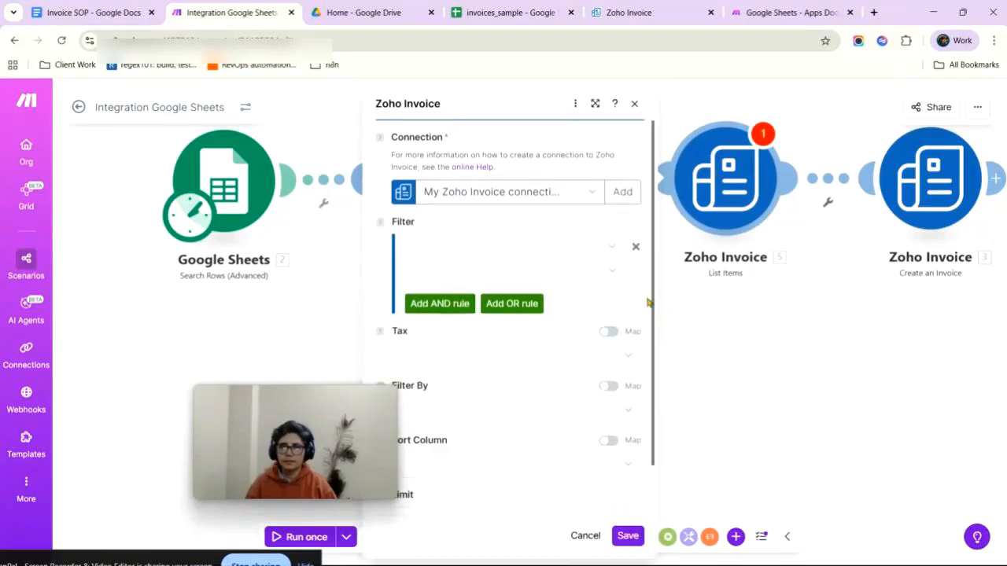
click(628, 535)
drag(687, 245, 614, 195)
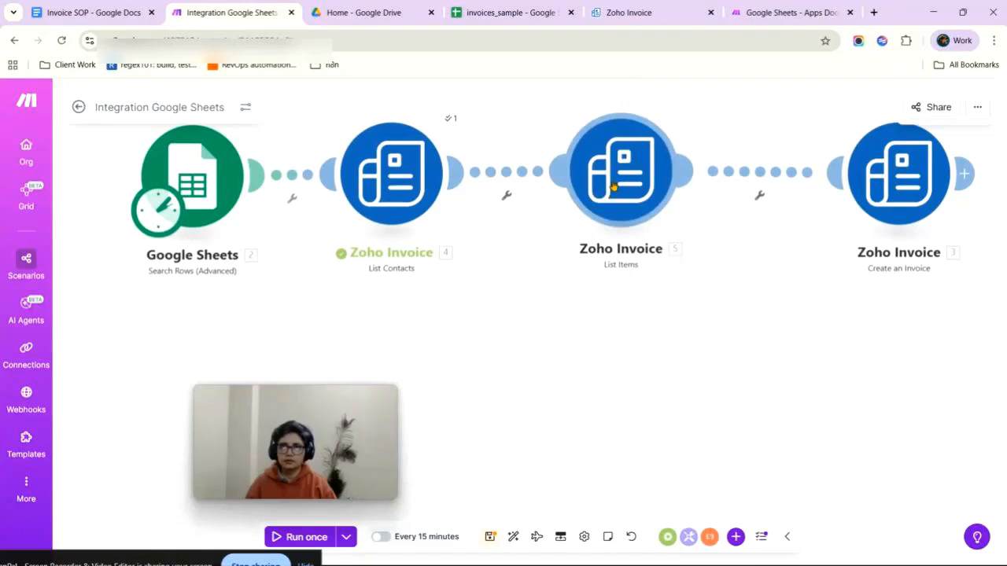
Run only the List Items module and examine the item fields in each output bundle.
right_click(614, 187)
click(653, 215)
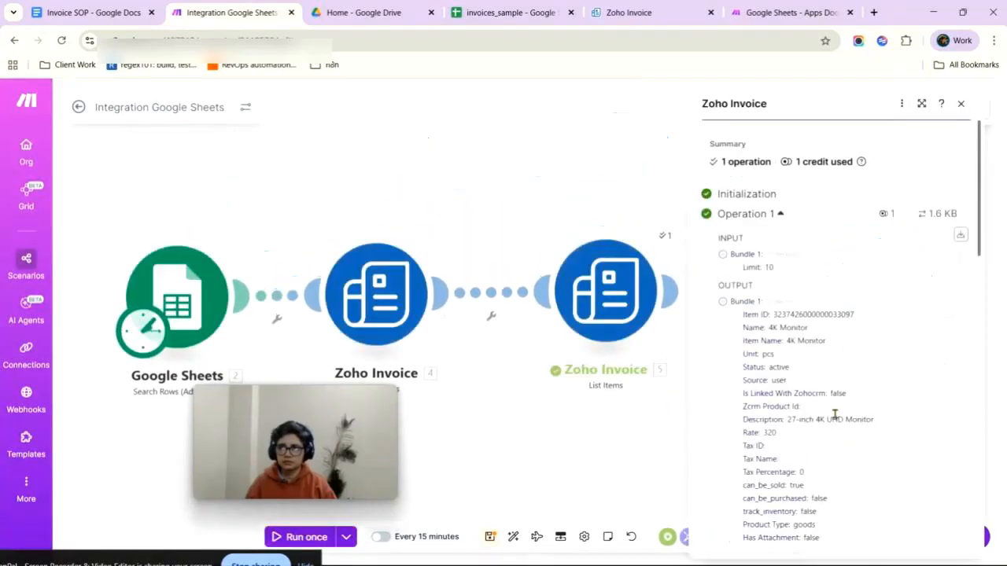
scroll(834, 414, down, 5)
scroll(819, 351, up, 3)
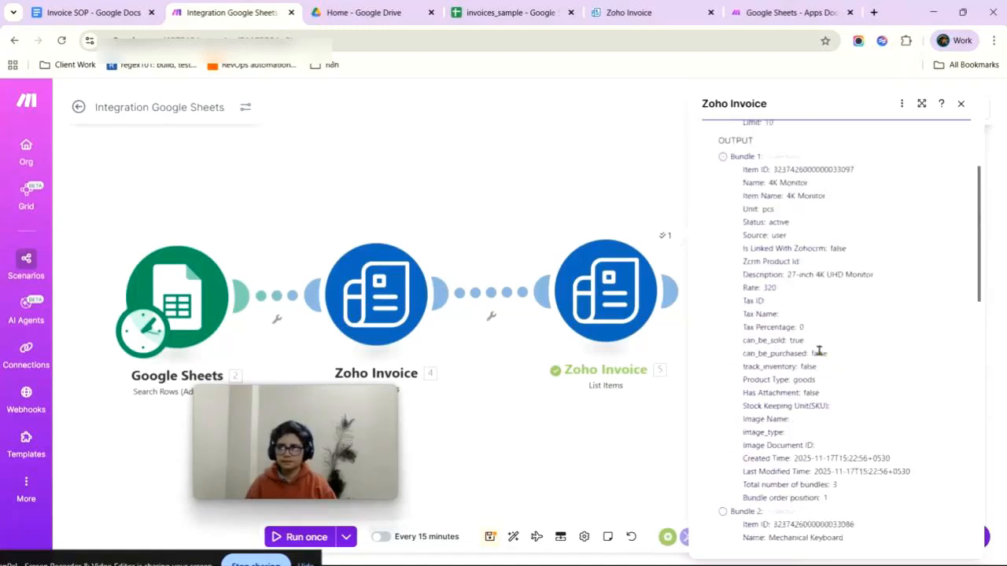
scroll(819, 351, up, 2)
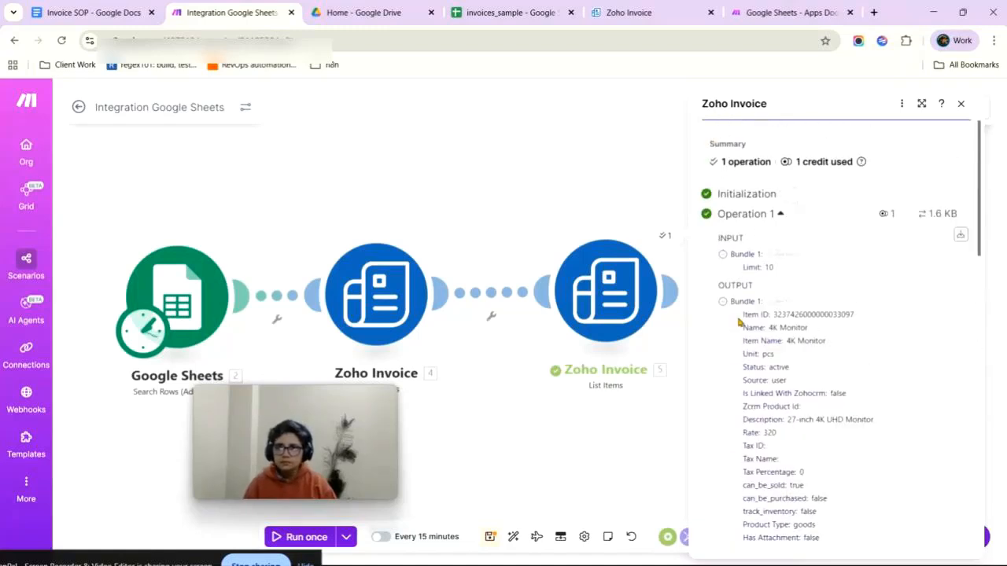
scroll(818, 379, down, 10)
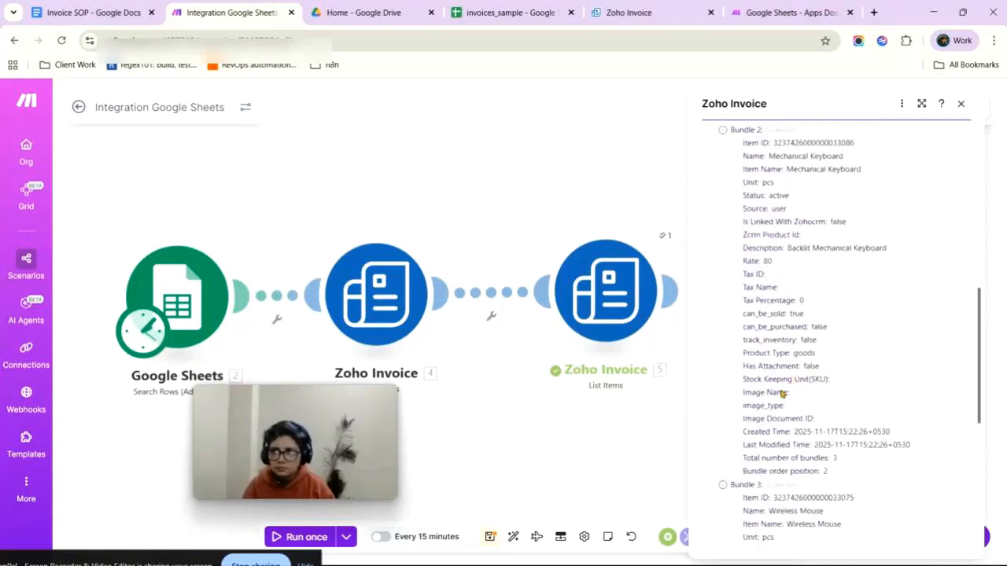
click(579, 451)
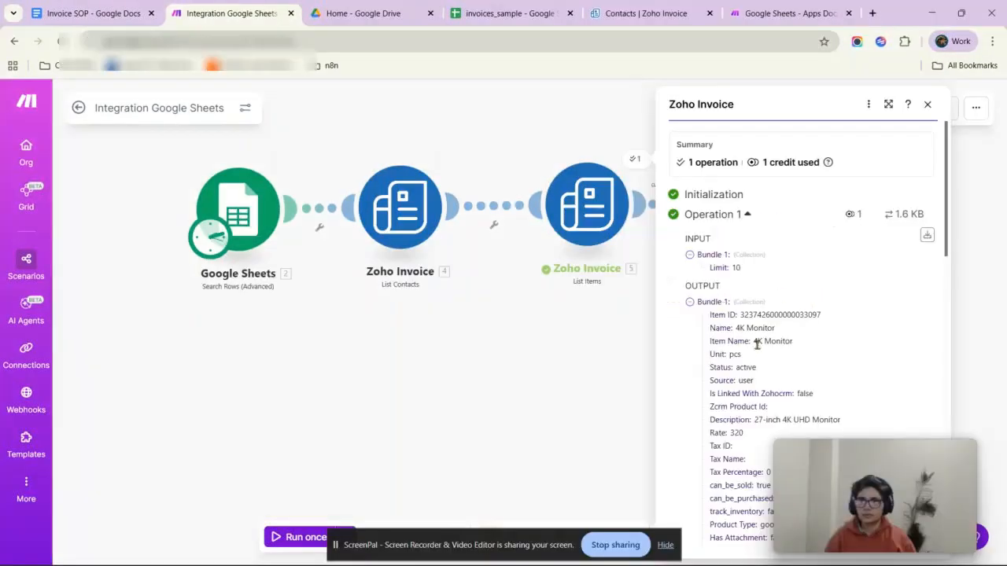
scroll(754, 350, down, 3)
scroll(749, 358, down, 5)
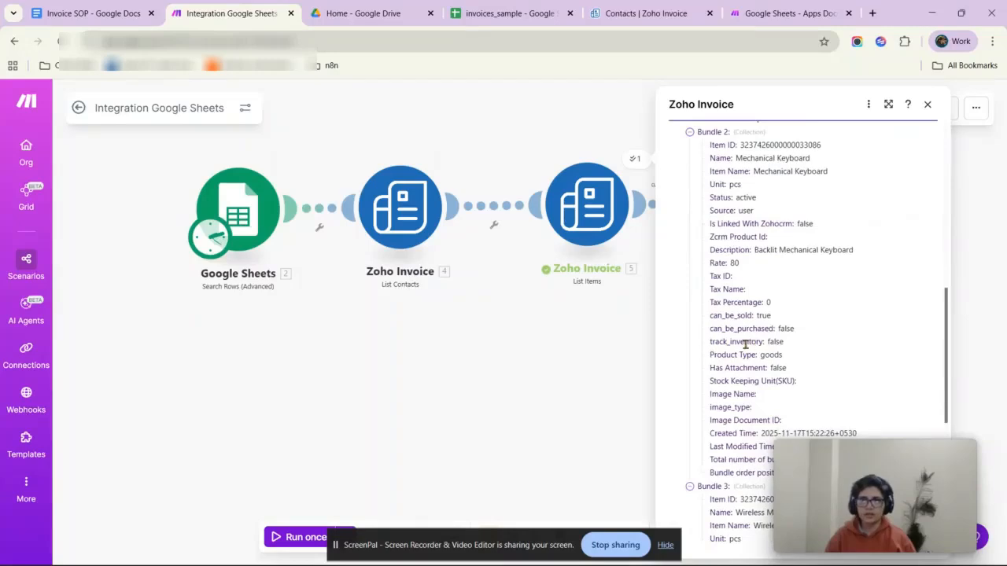
scroll(745, 345, down, 3)
scroll(747, 302, down, 5)
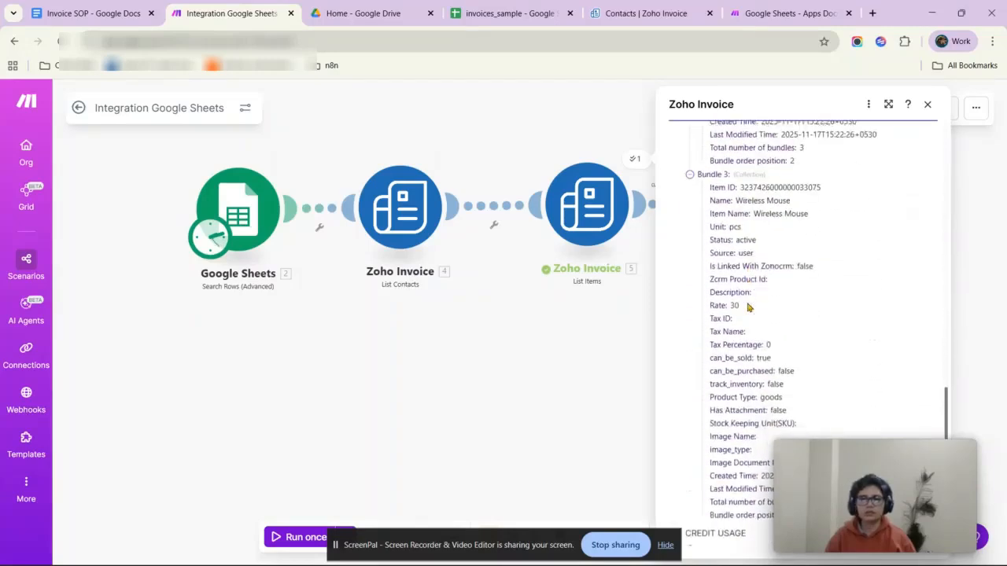
click(528, 359)
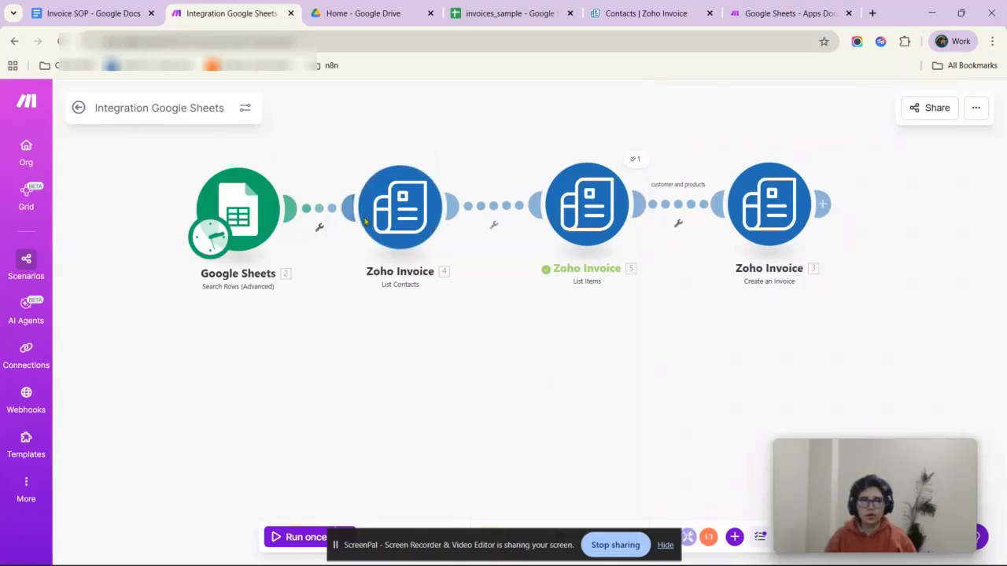
Check the active customers' names in Zoho Invoice and set the List Contacts filter field to Contact Name.
click(399, 208)
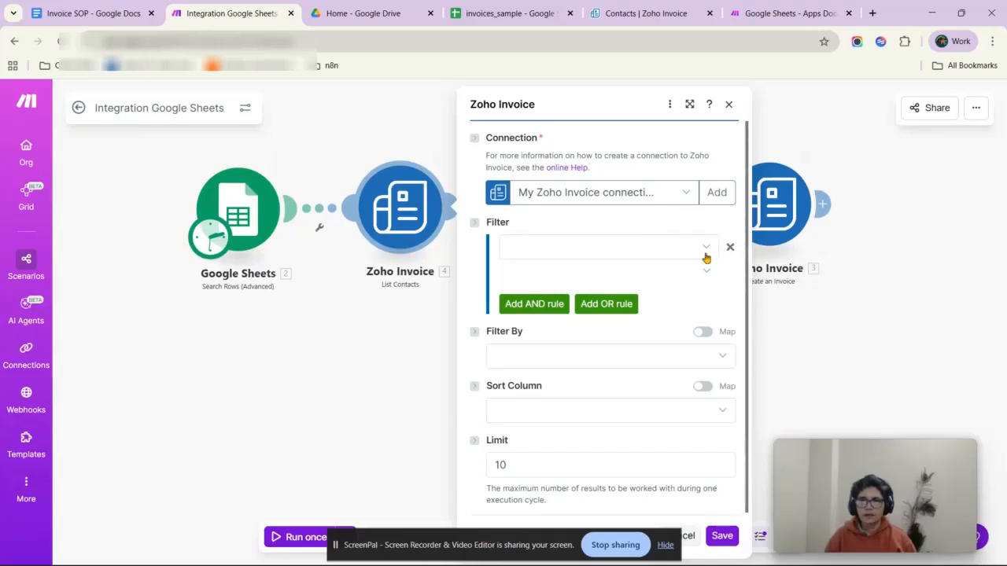
click(621, 252)
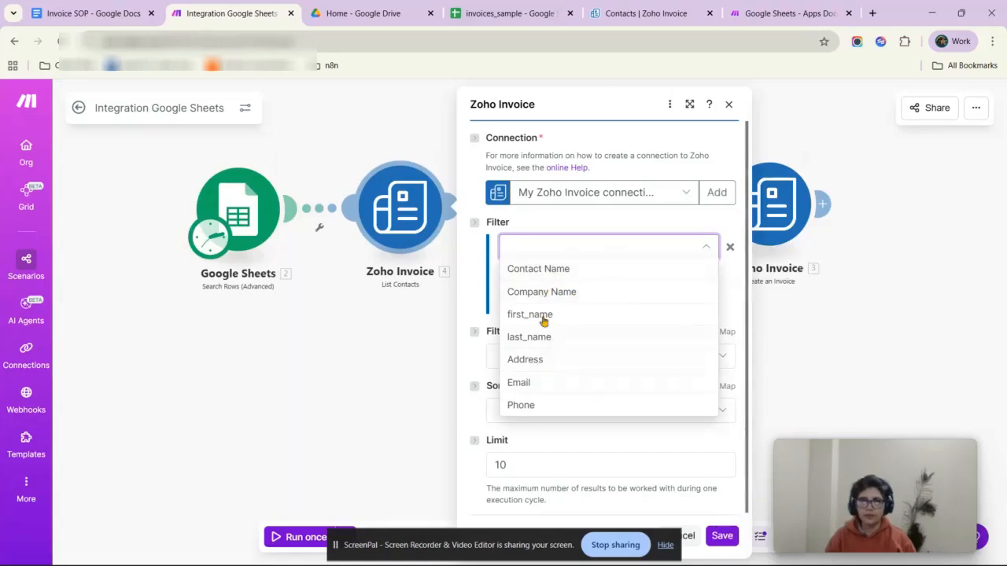
click(637, 17)
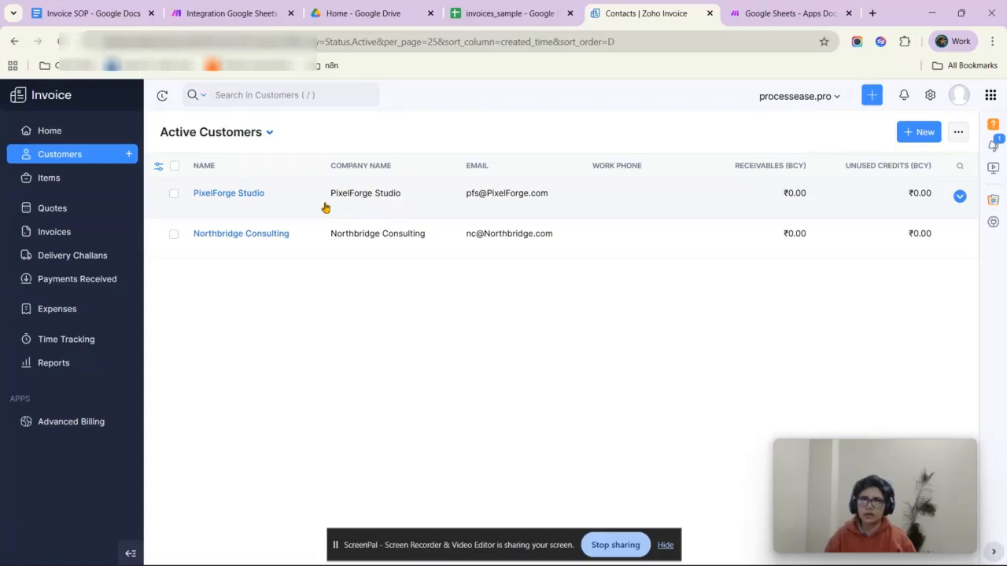
click(236, 22)
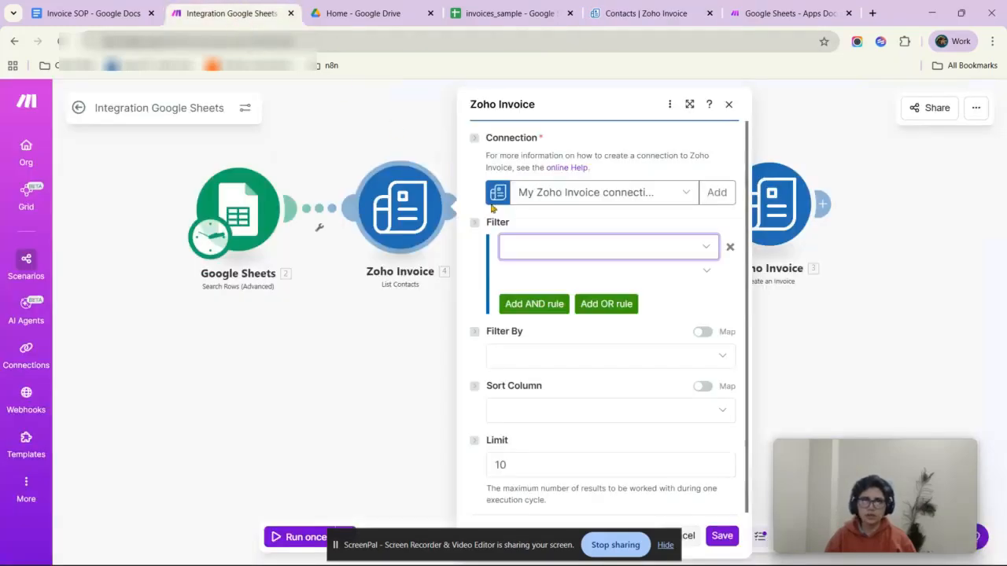
click(695, 256)
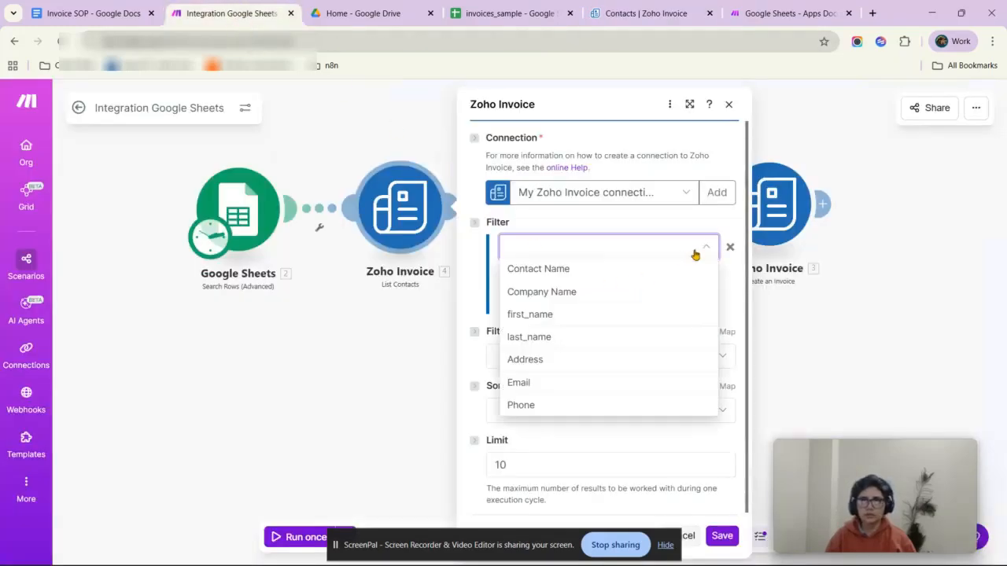
click(593, 271)
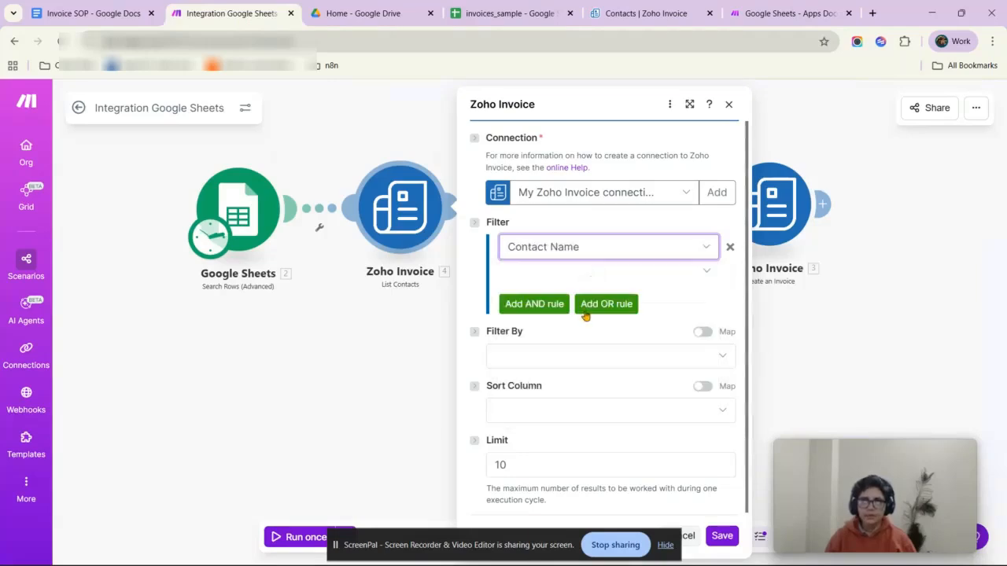
click(629, 354)
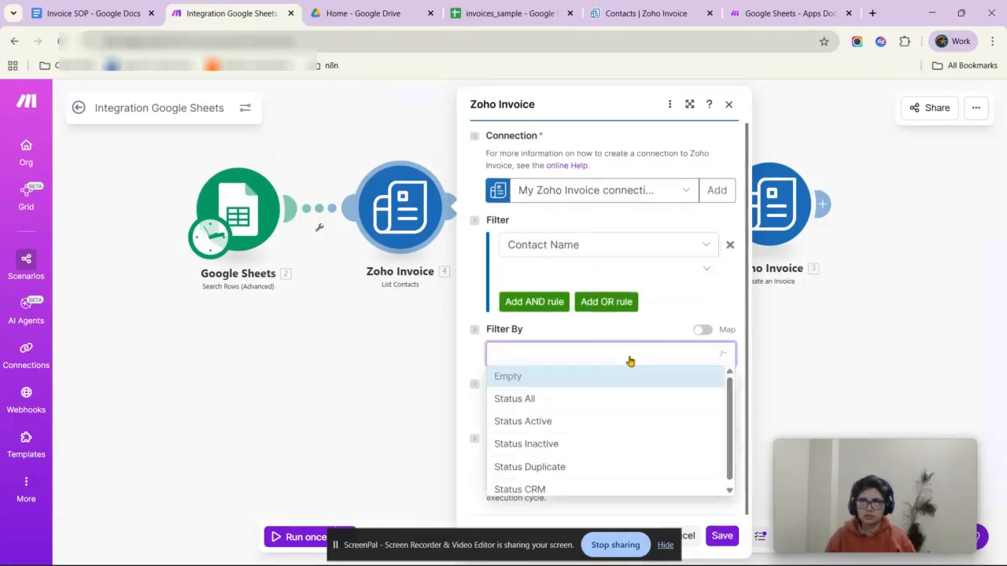
click(690, 289)
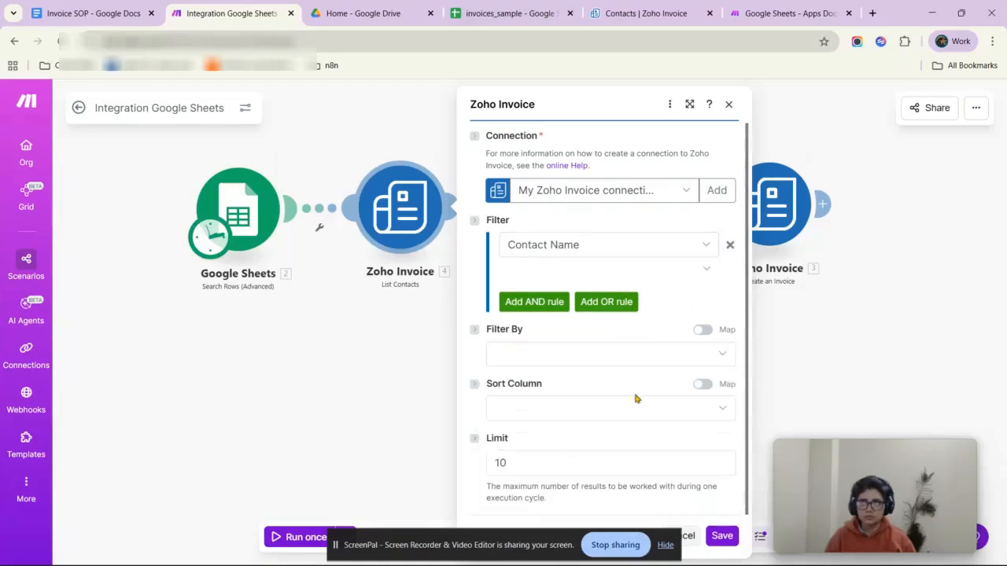
click(634, 246)
click(629, 266)
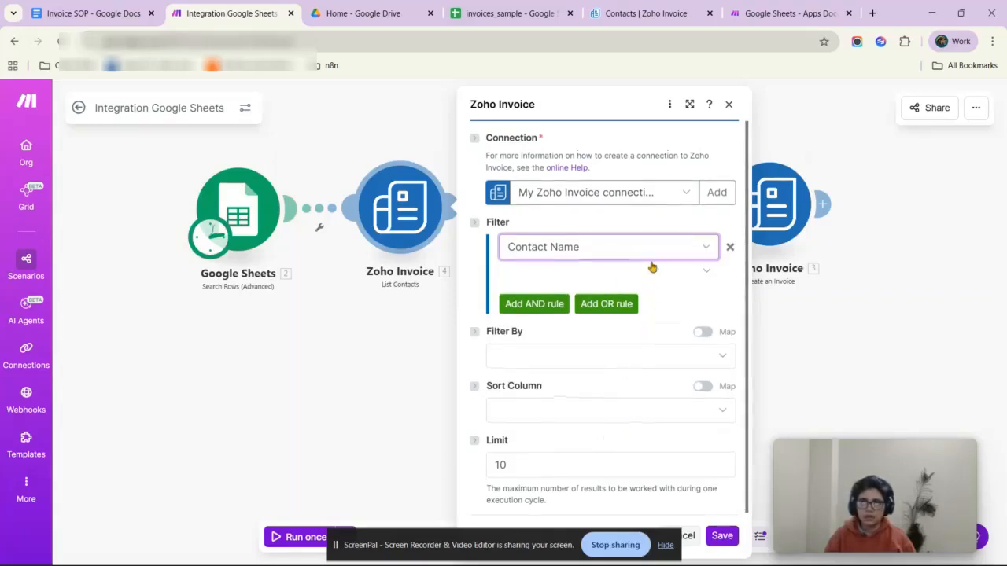
Set the filter operator to Contact Name: Contains and map client_name (E) from Google Sheets as its value.
click(710, 273)
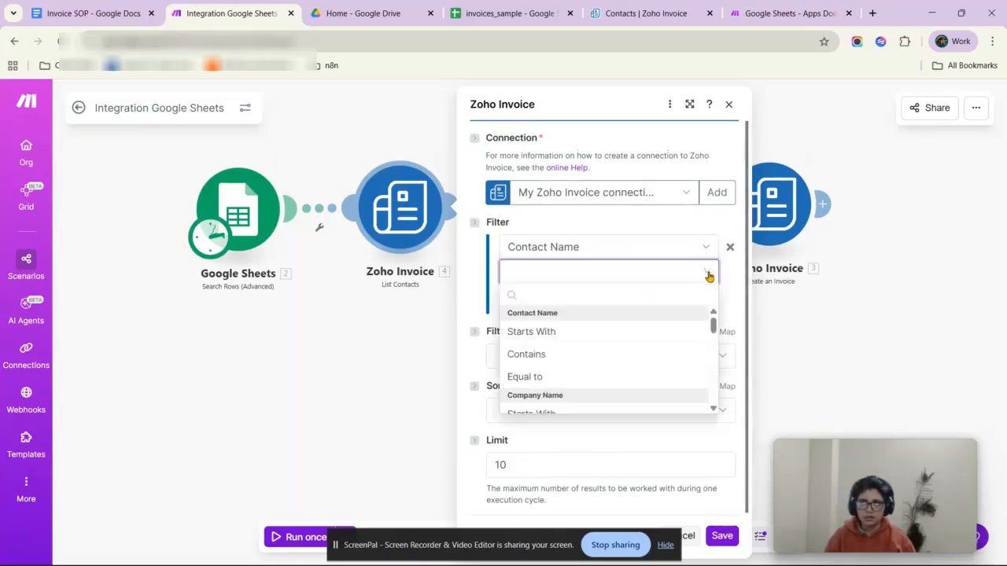
click(548, 355)
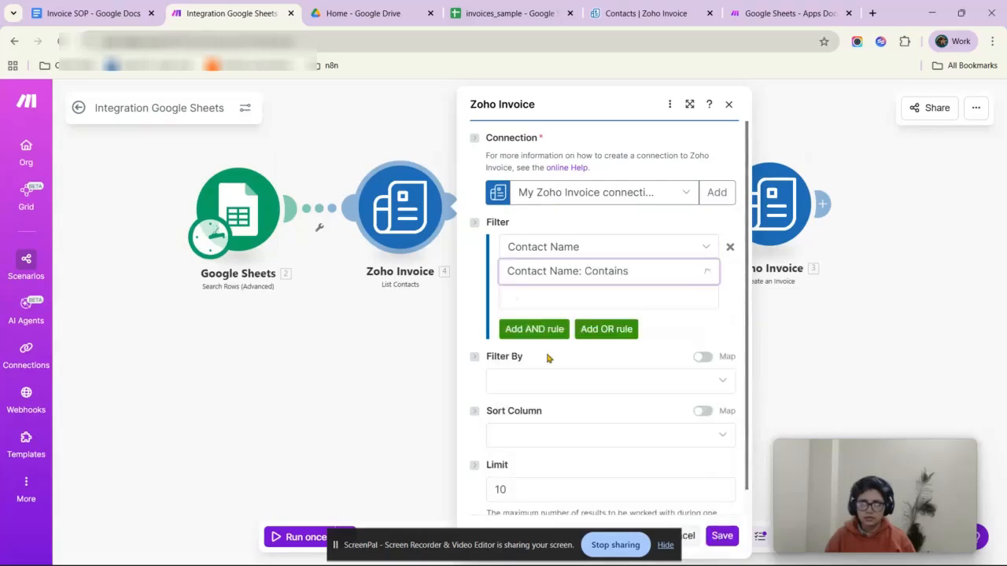
click(564, 296)
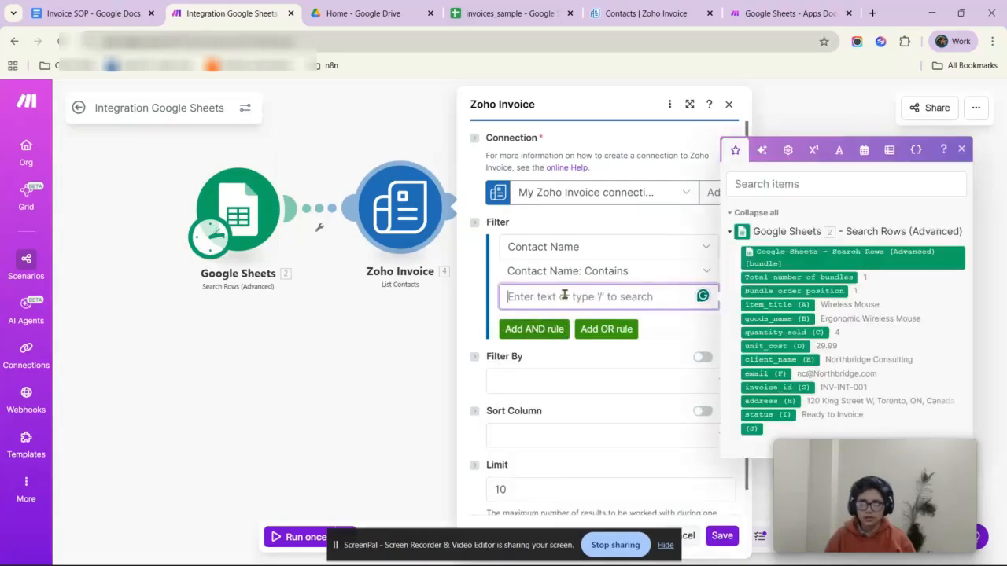
click(800, 359)
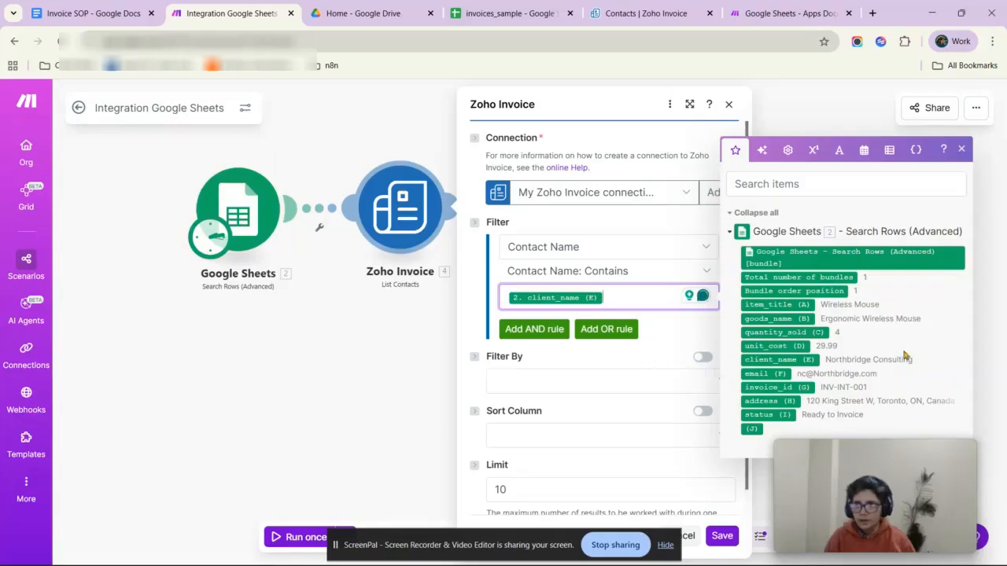
Copy Northbridge Consulting from cell E2 of the invoices_sample sheet and save the List Contacts settings in Make.
click(511, 14)
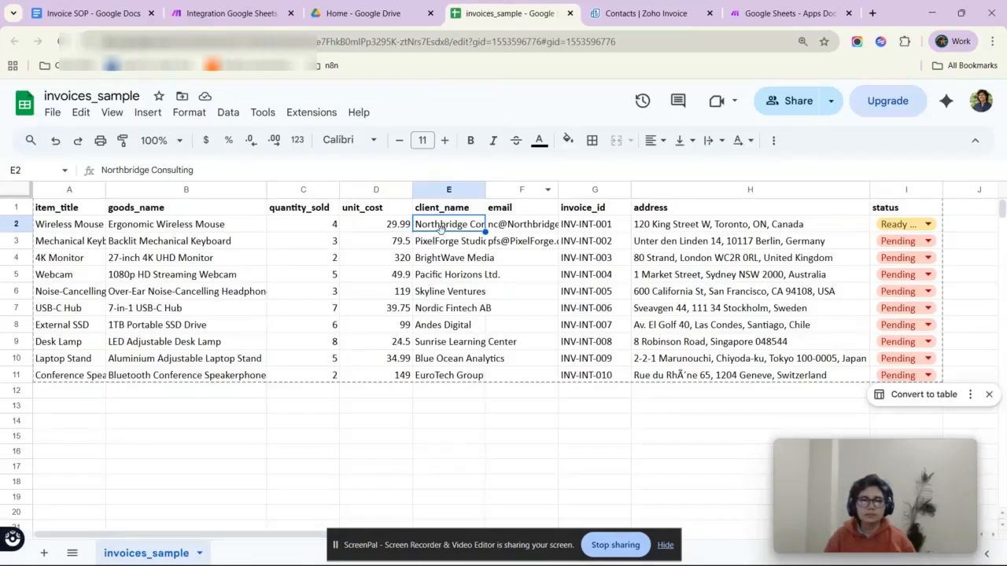
double_click(442, 225)
triple_click(442, 224)
key(ctrl+c)
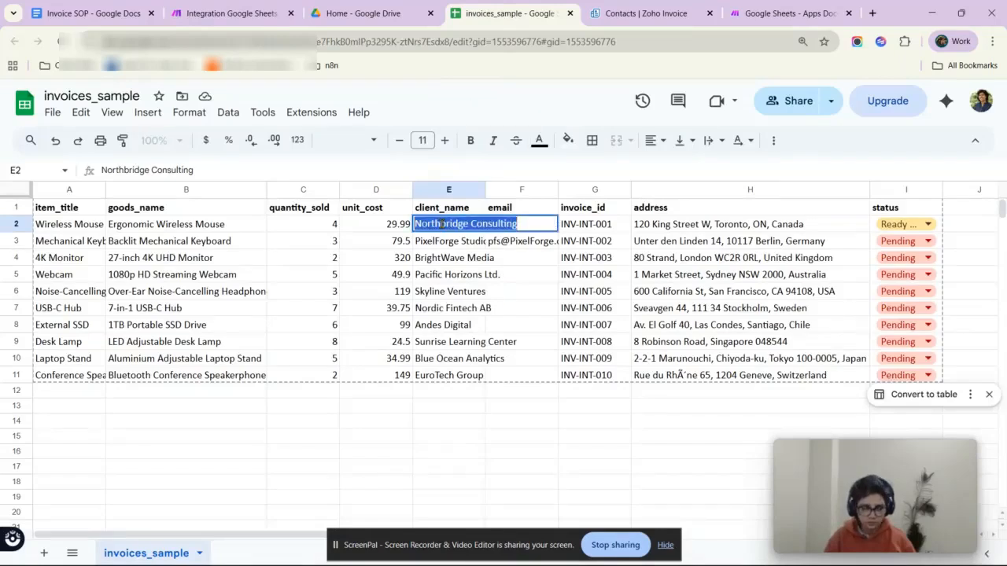
click(228, 13)
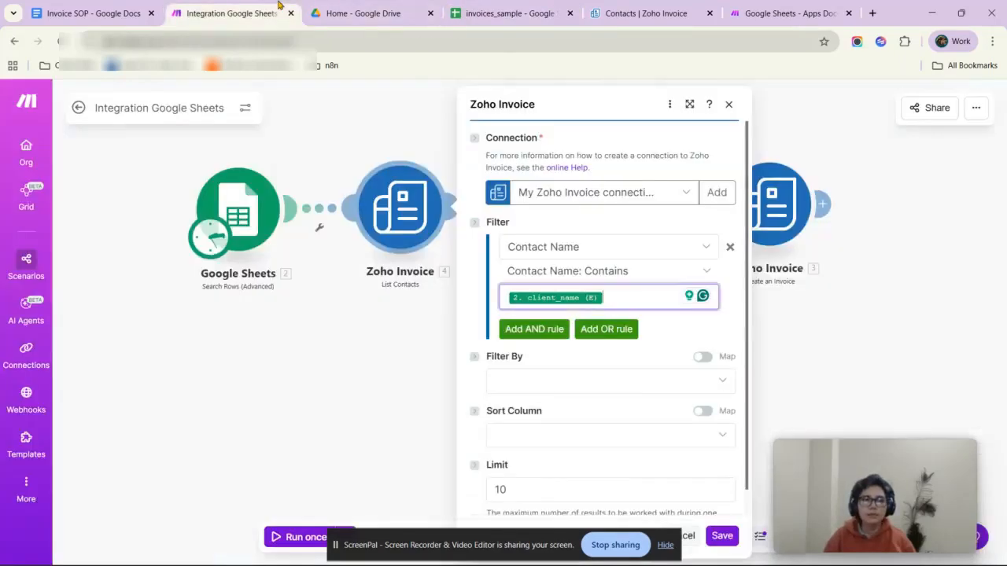
click(723, 535)
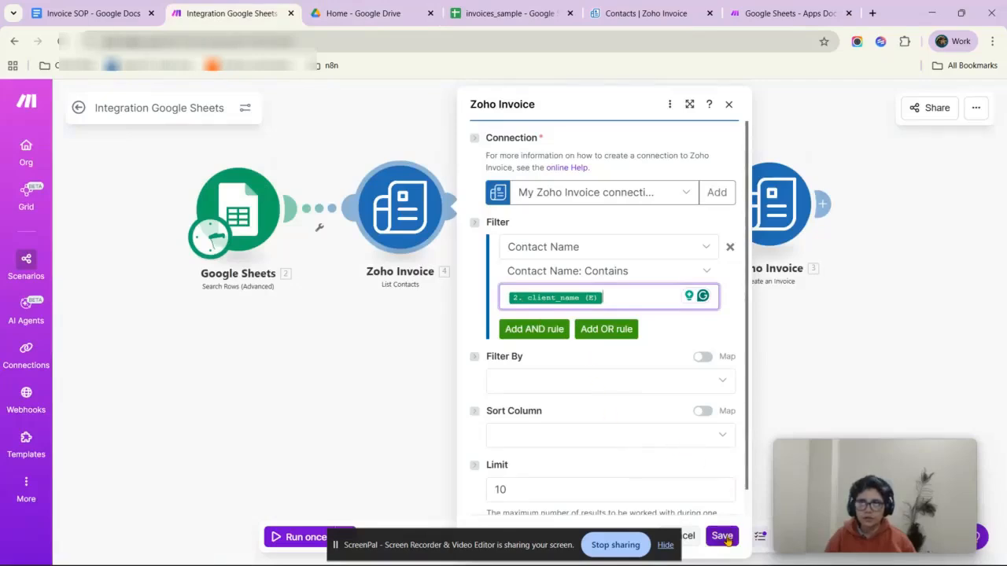
Run only the List Contacts module with client_name Northbridge Consulting, examine the output bundle and recheck the module's filter settings.
right_click(405, 203)
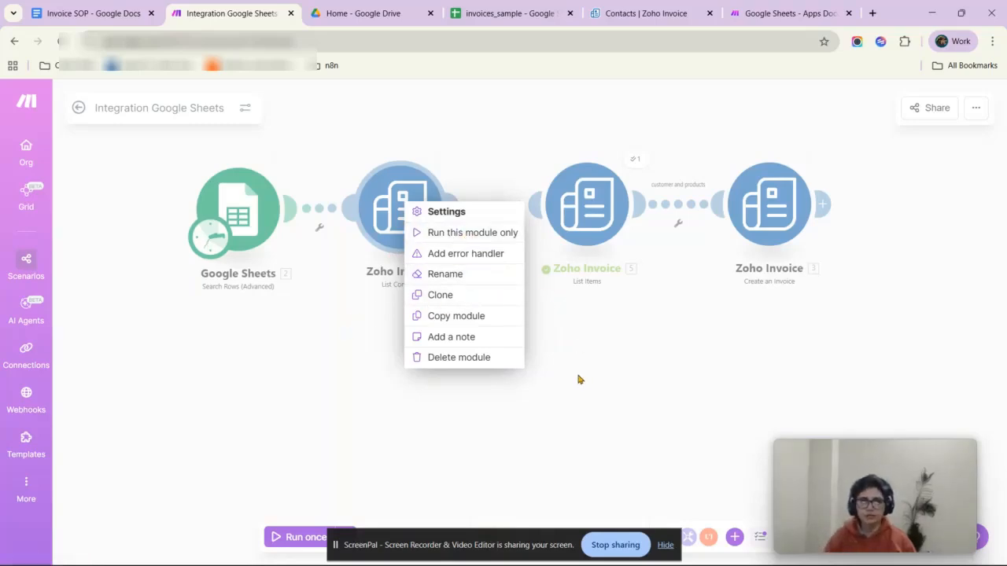
click(480, 233)
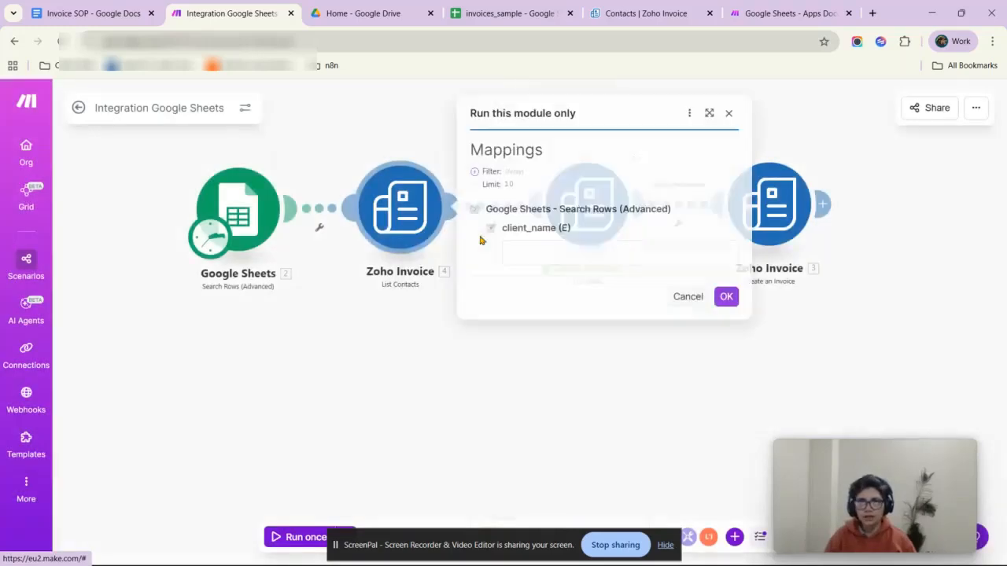
click(531, 254)
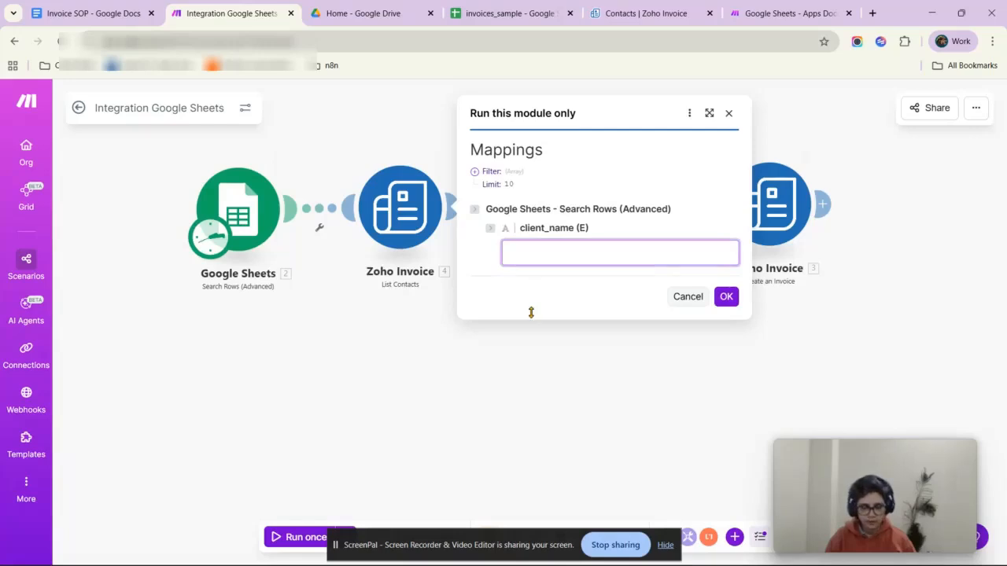
key(ctrl+v)
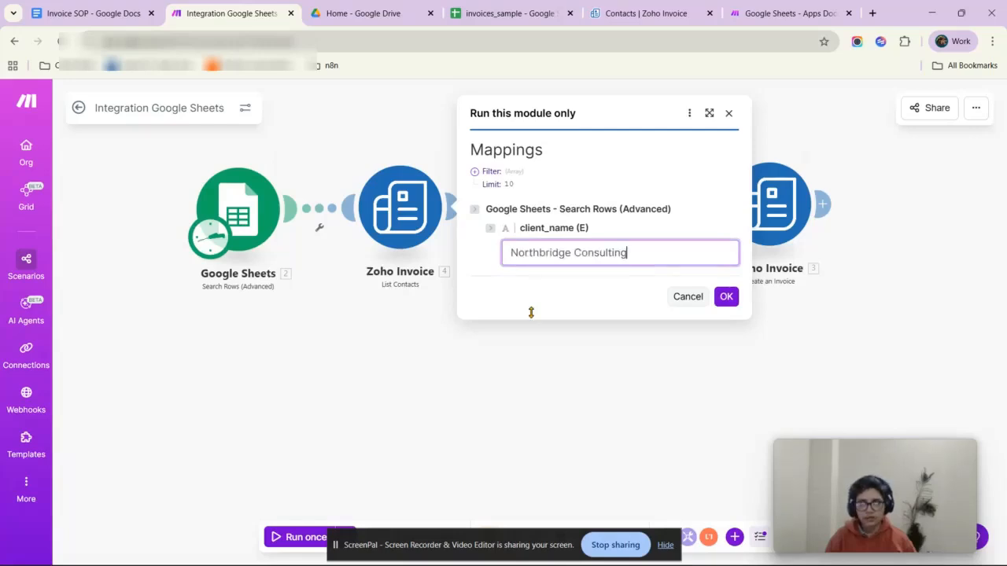
click(725, 297)
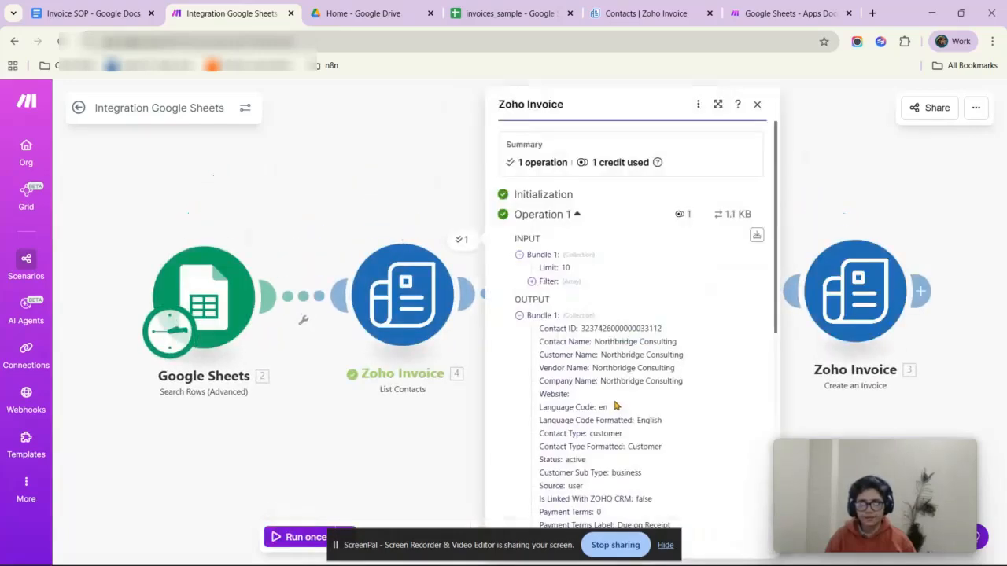
scroll(598, 330, down, 5)
scroll(645, 338, up, 5)
click(417, 414)
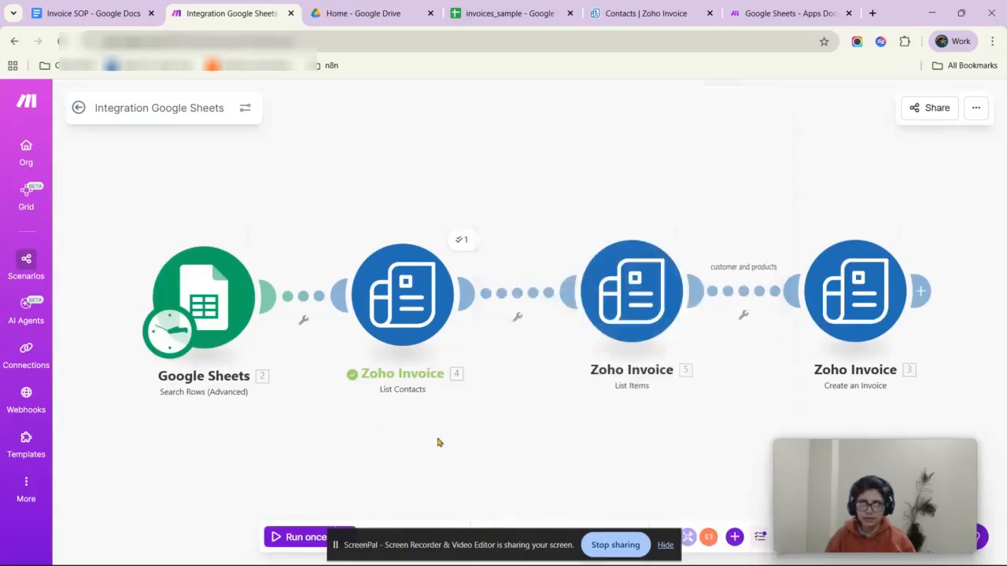
click(401, 285)
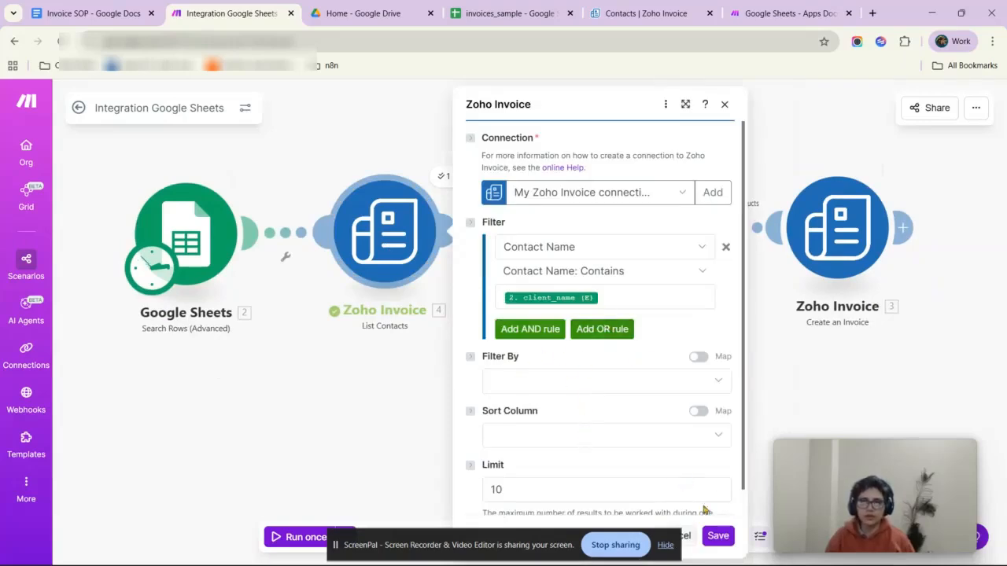
click(717, 536)
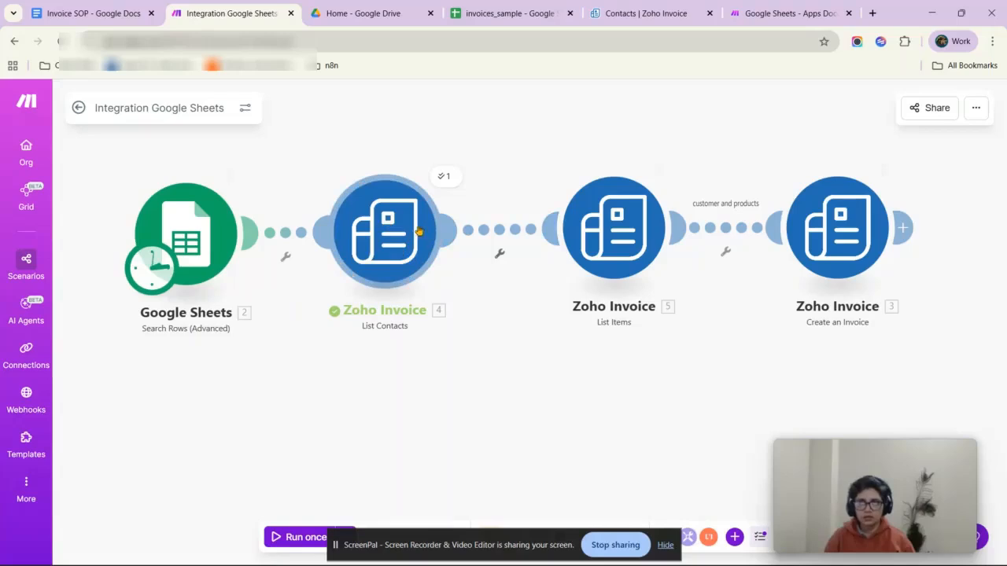
Set the List Items filter field to Name and check the active items' names in Zoho Invoice.
drag(593, 368, 564, 301)
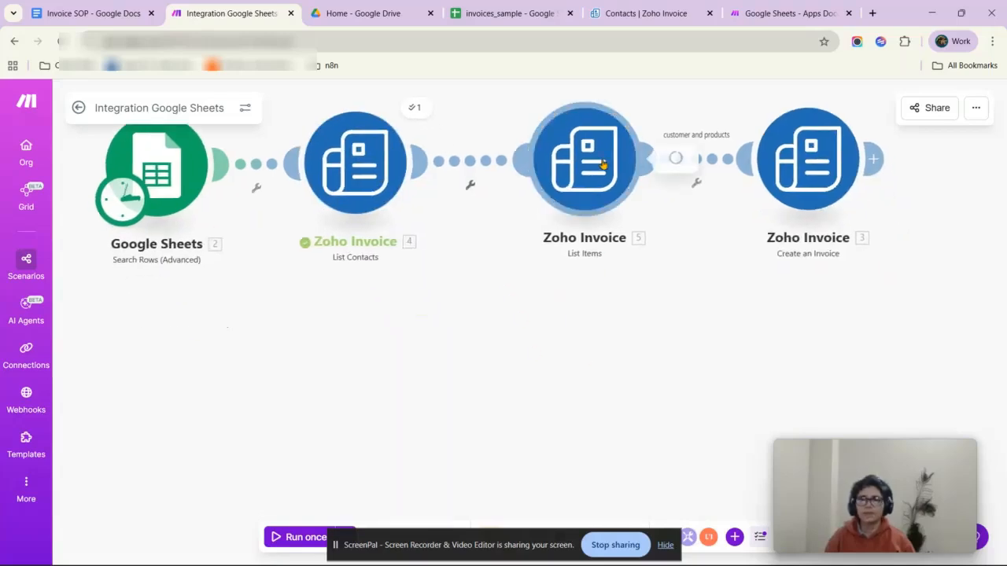
click(602, 163)
click(895, 250)
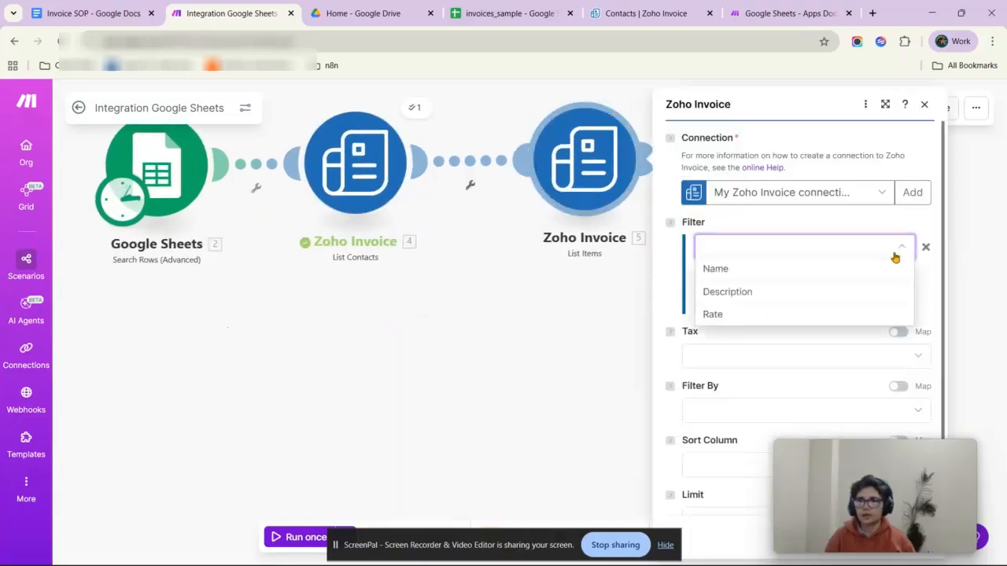
click(831, 270)
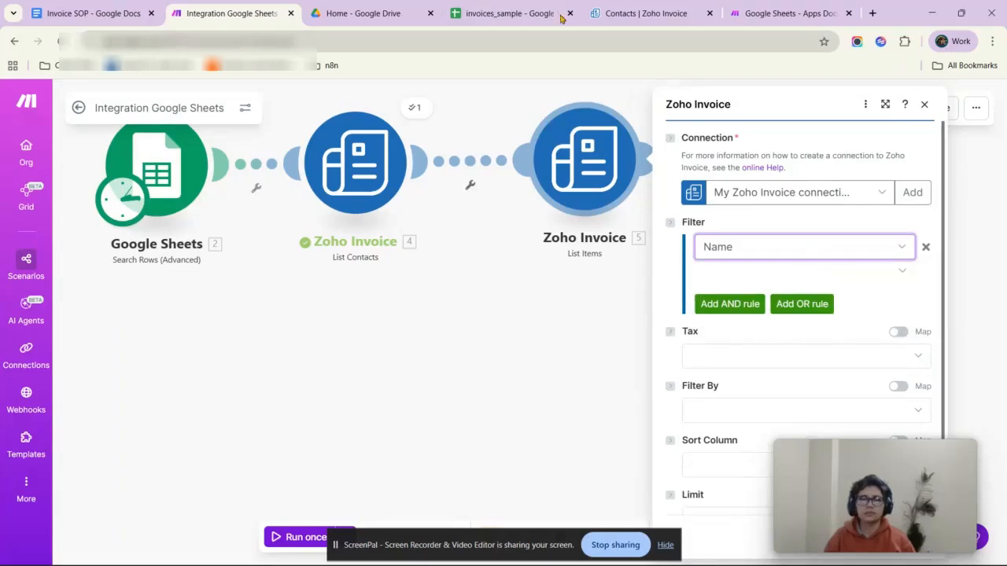
click(622, 13)
click(47, 183)
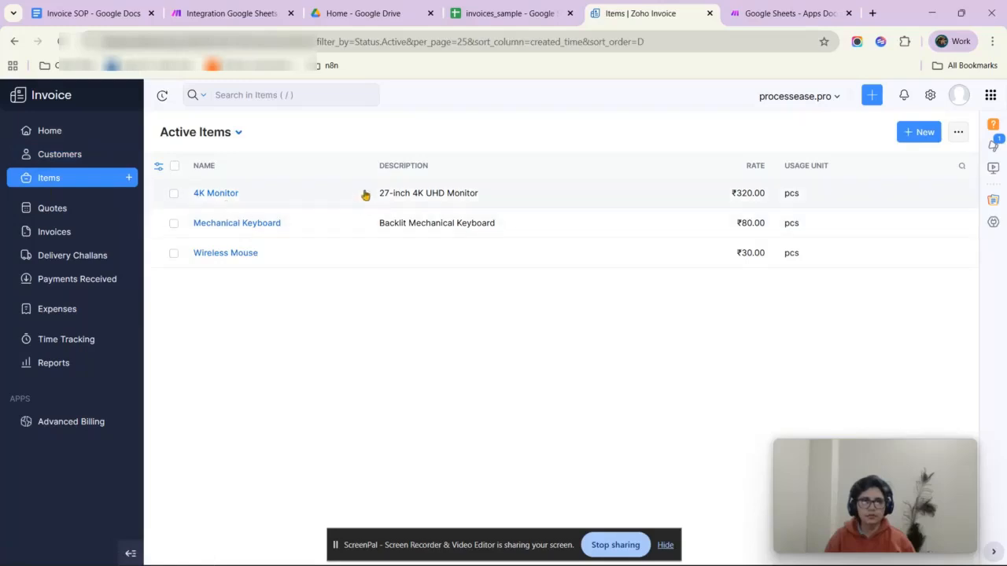
Return to Make and set the List Items filter operator to Name: Contains.
click(252, 10)
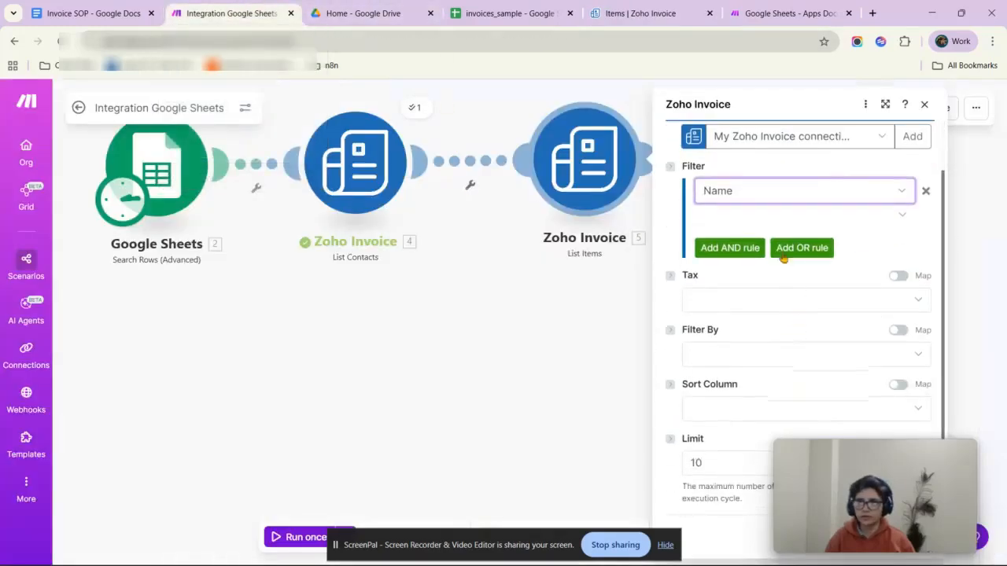
click(890, 262)
click(753, 338)
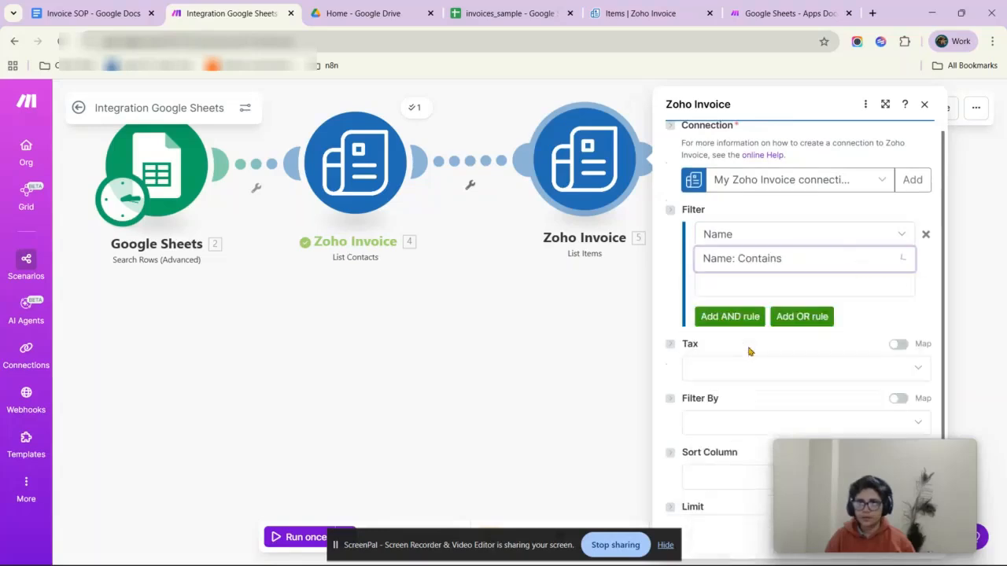
Map item_title (A) from Google Sheets as the filter value and save the List Items settings.
click(783, 283)
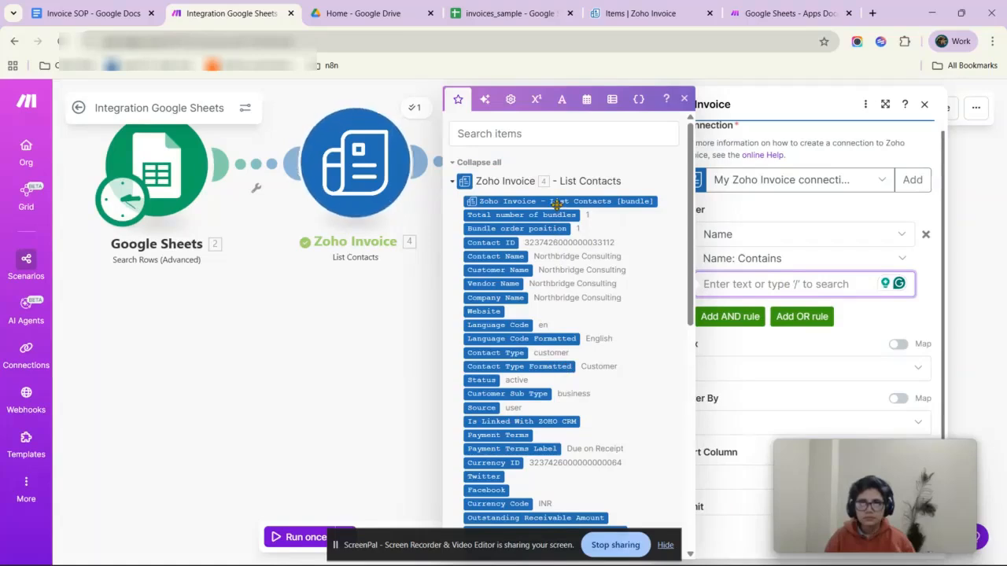
scroll(504, 315, down, 3)
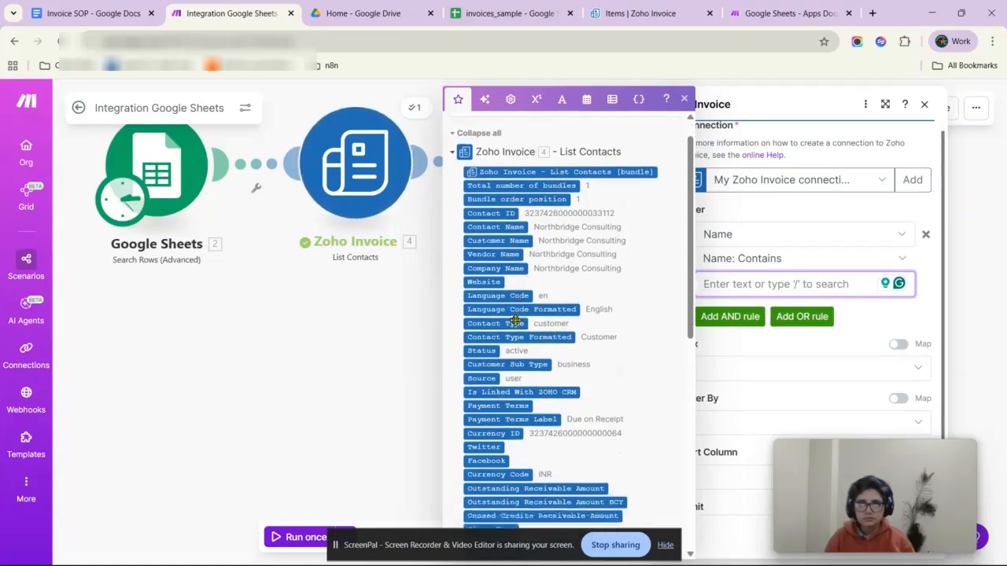
scroll(484, 334, down, 1)
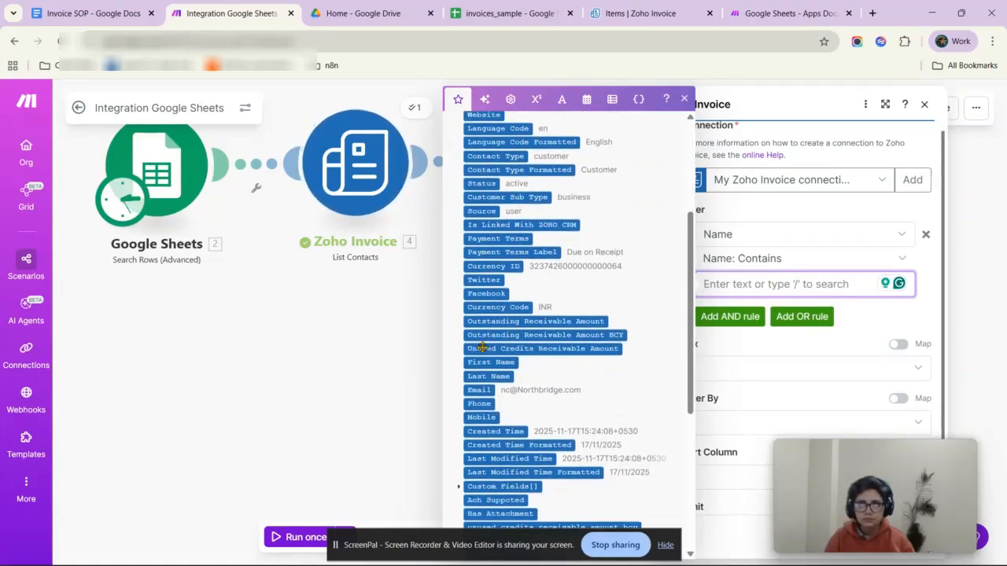
scroll(475, 405, down, 3)
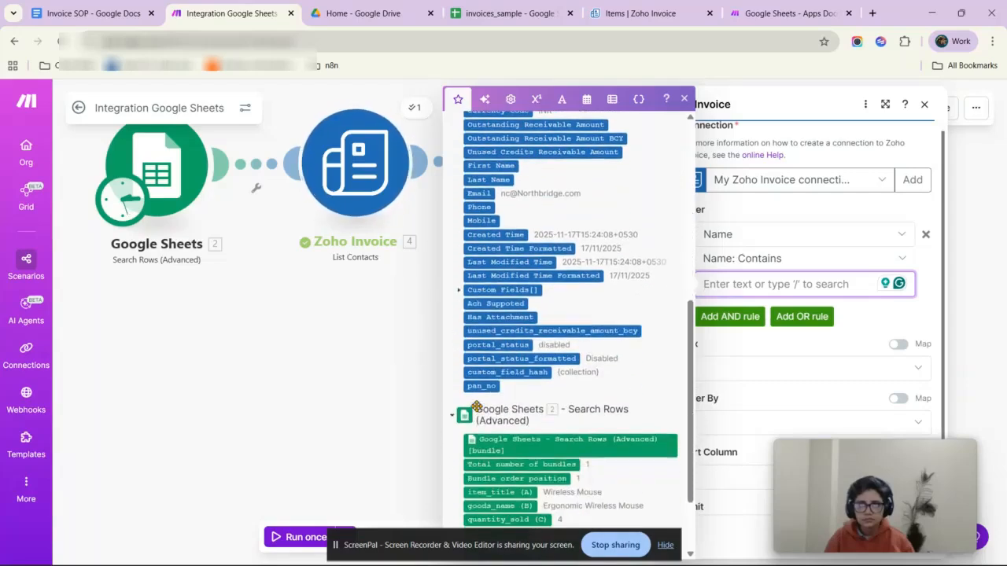
scroll(502, 391, up, 2)
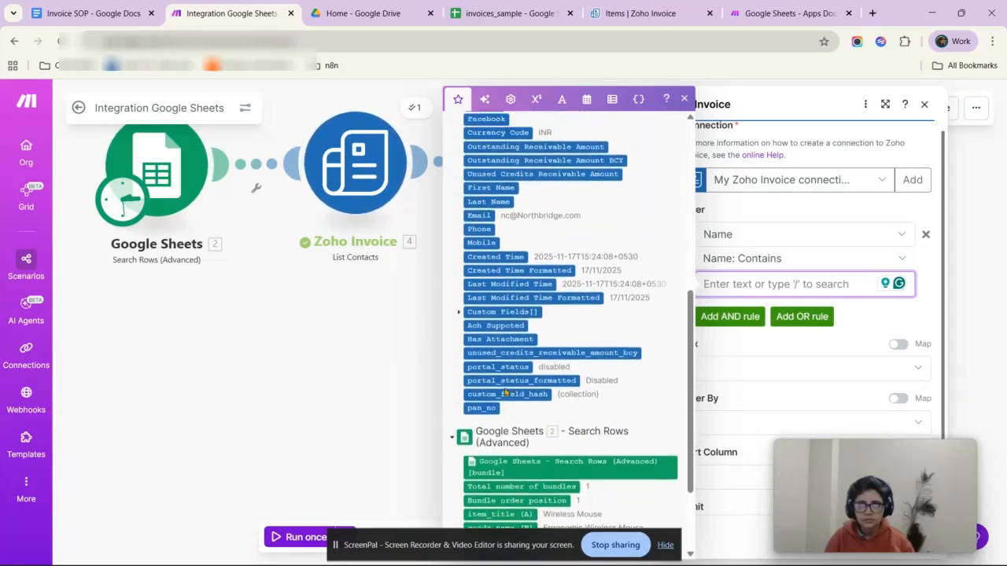
scroll(504, 381, up, 3)
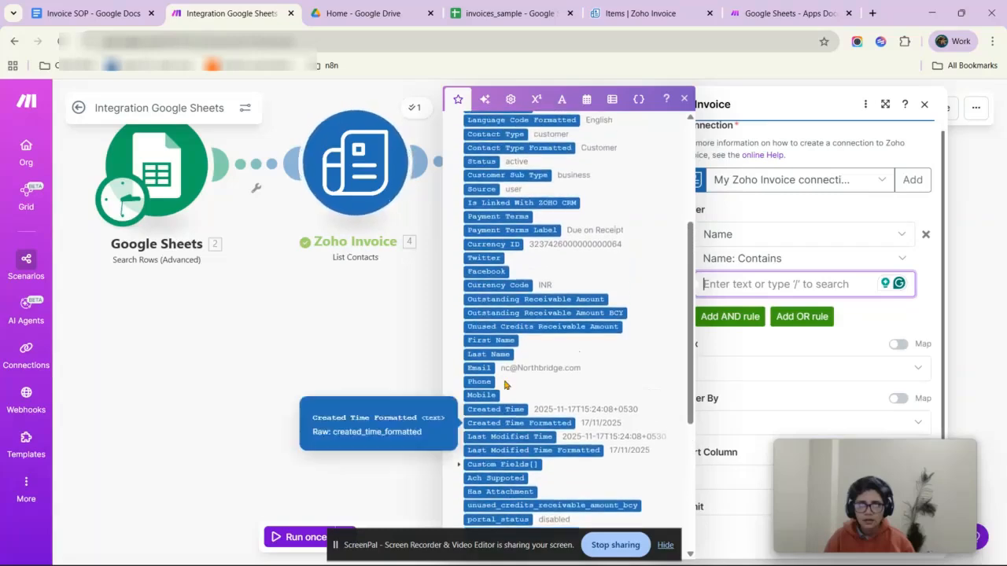
scroll(505, 379, up, 3)
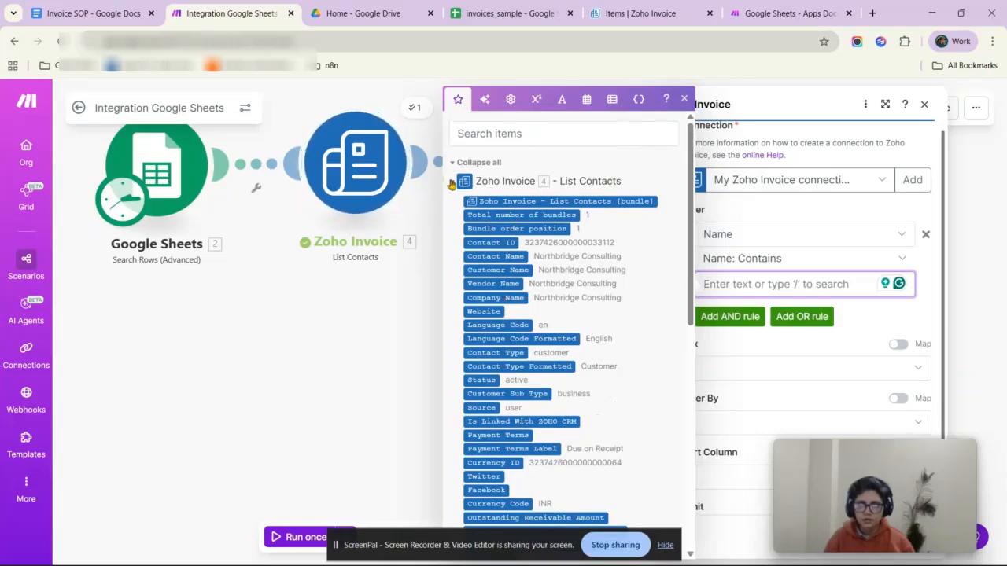
click(452, 182)
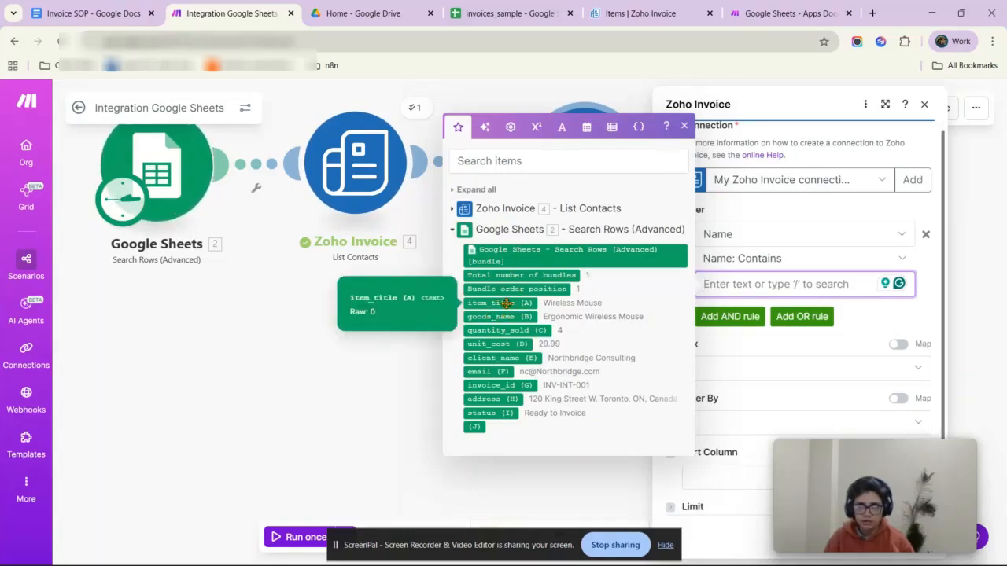
click(506, 302)
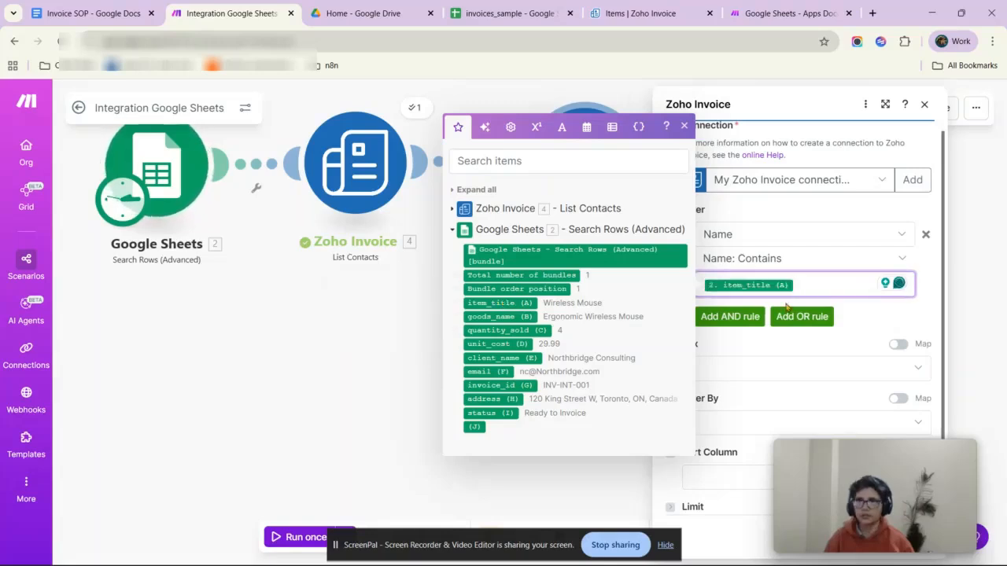
click(819, 218)
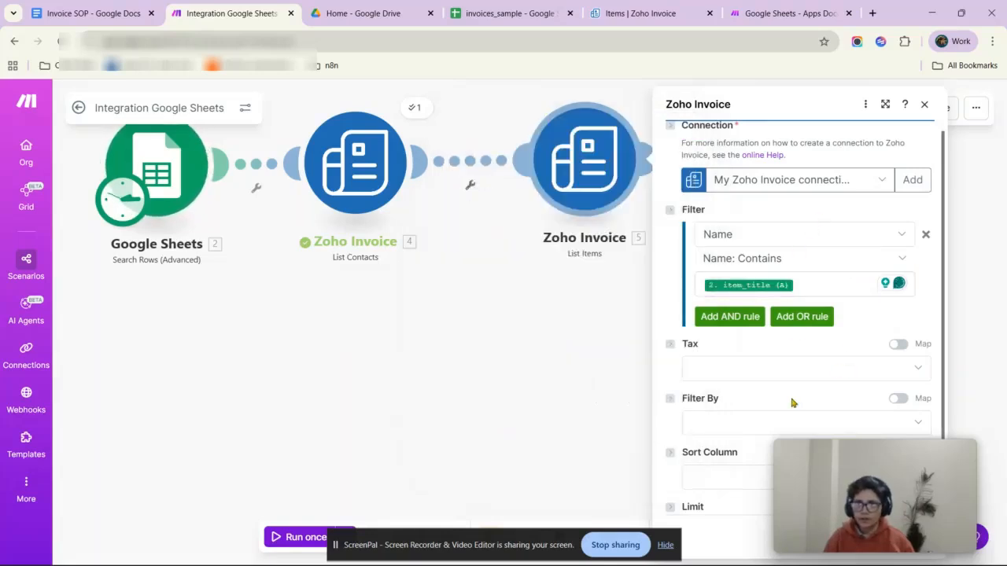
scroll(793, 397, down, 1)
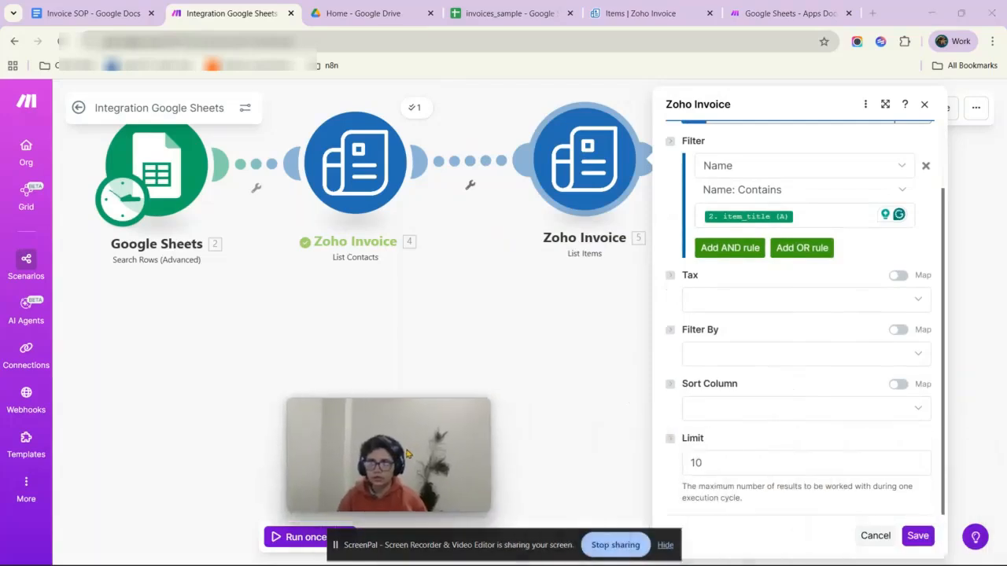
click(917, 535)
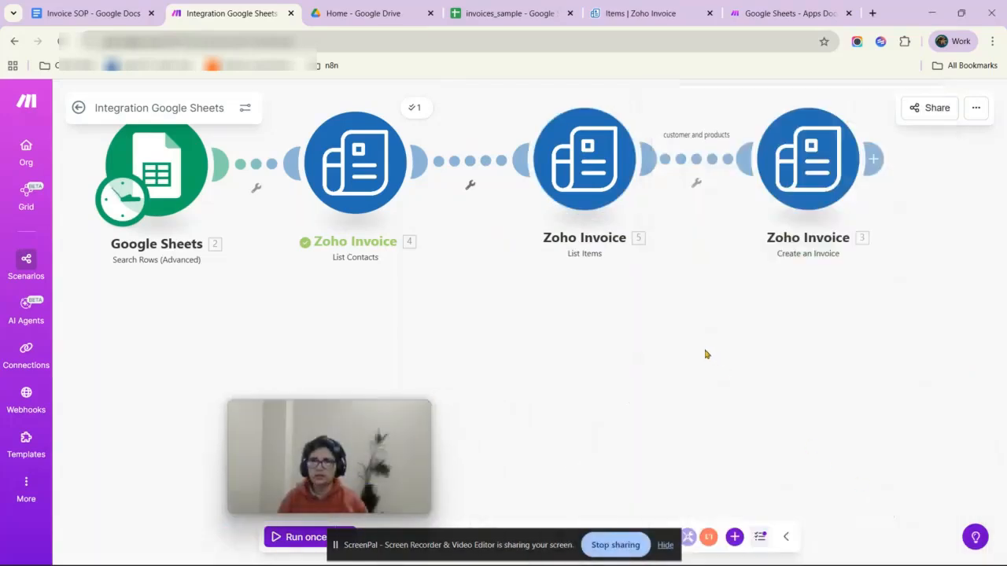
Start a run of only the List Items module and copy Wireless Mouse from cell A2 of the invoices_sample sheet.
drag(580, 212, 508, 199)
right_click(508, 200)
click(533, 204)
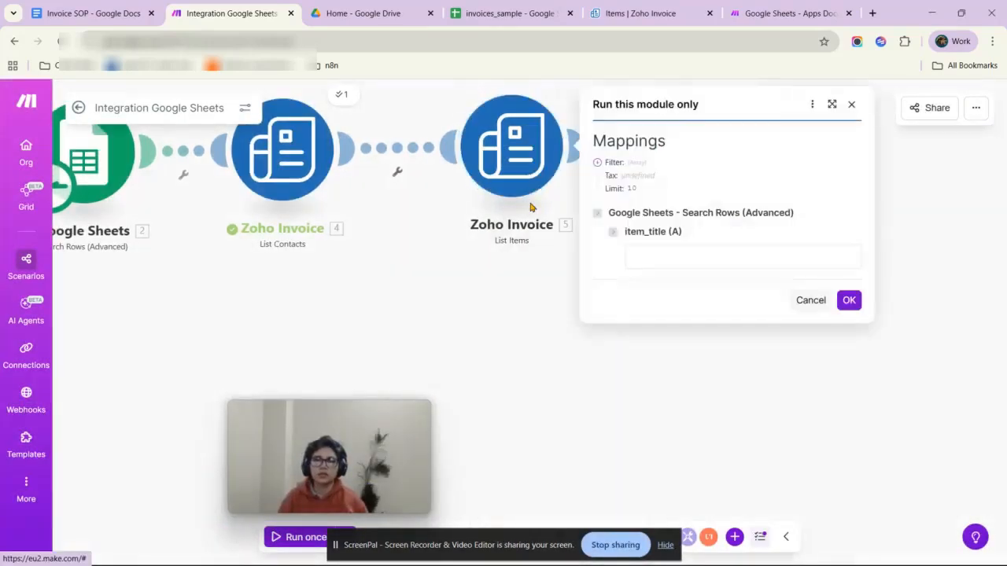
click(483, 13)
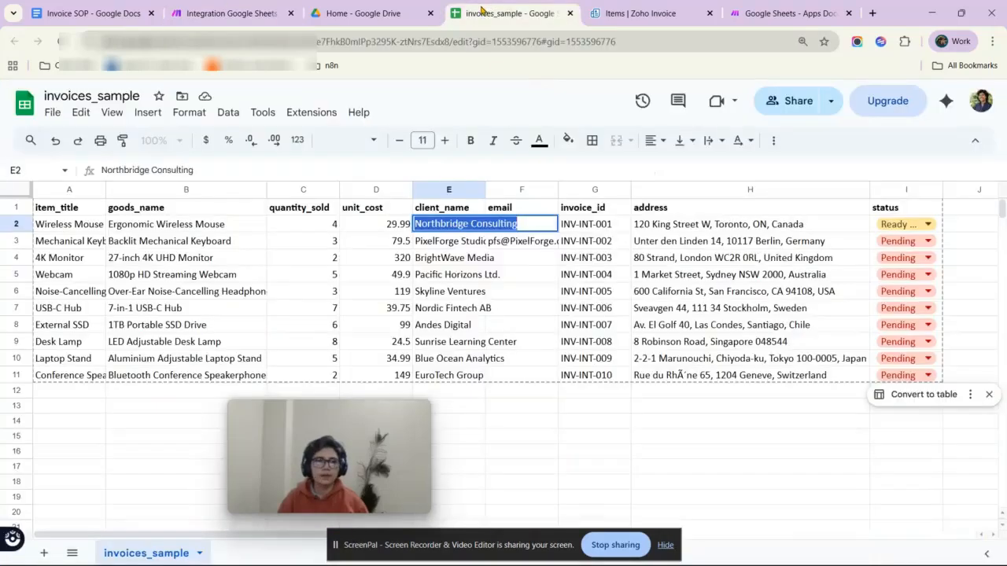
click(81, 224)
double_click(80, 224)
key(ctrl+c)
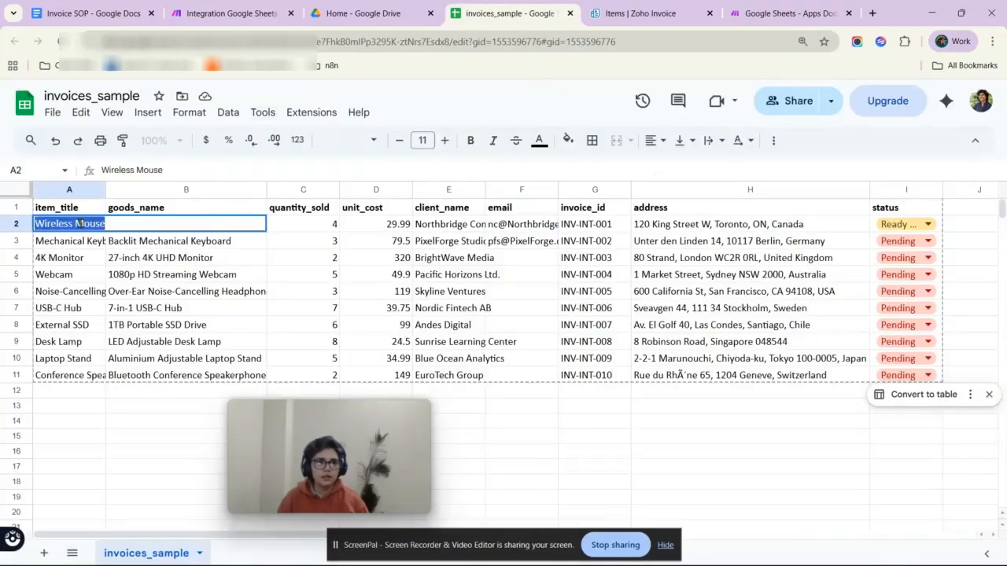
Run the List Items module in Make with item_title Wireless Mouse and examine the output bundle.
click(212, 5)
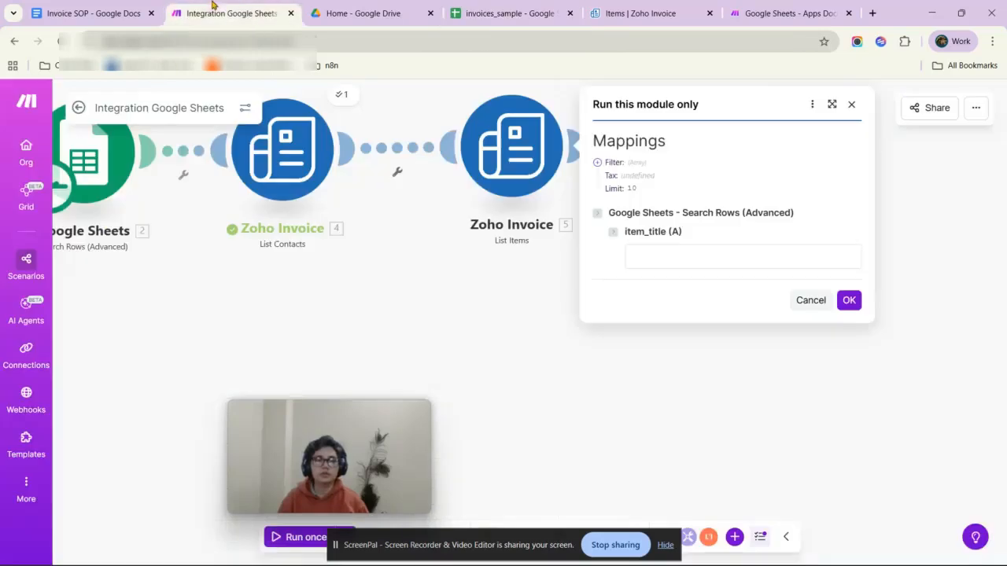
click(683, 250)
key(ctrl+v)
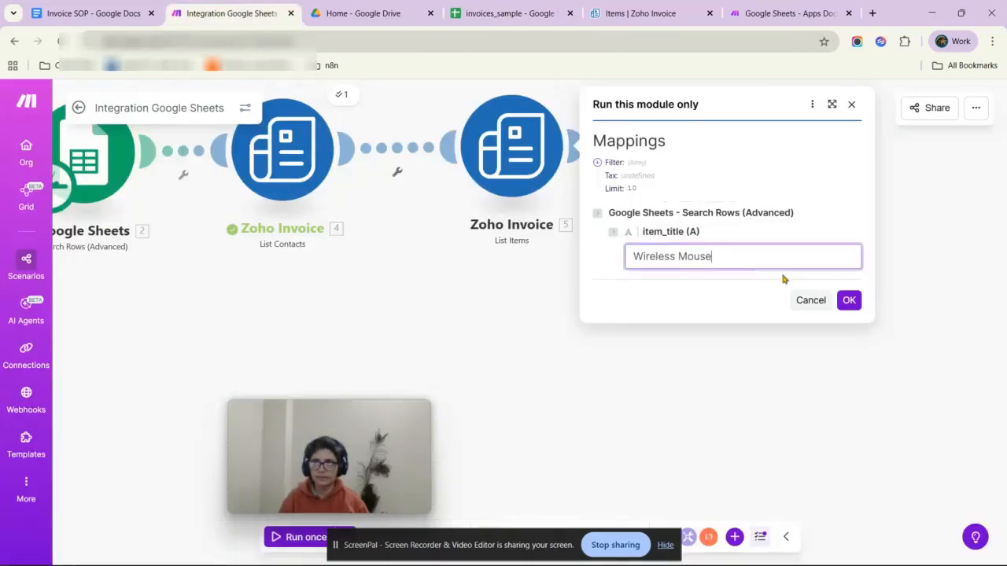
click(848, 300)
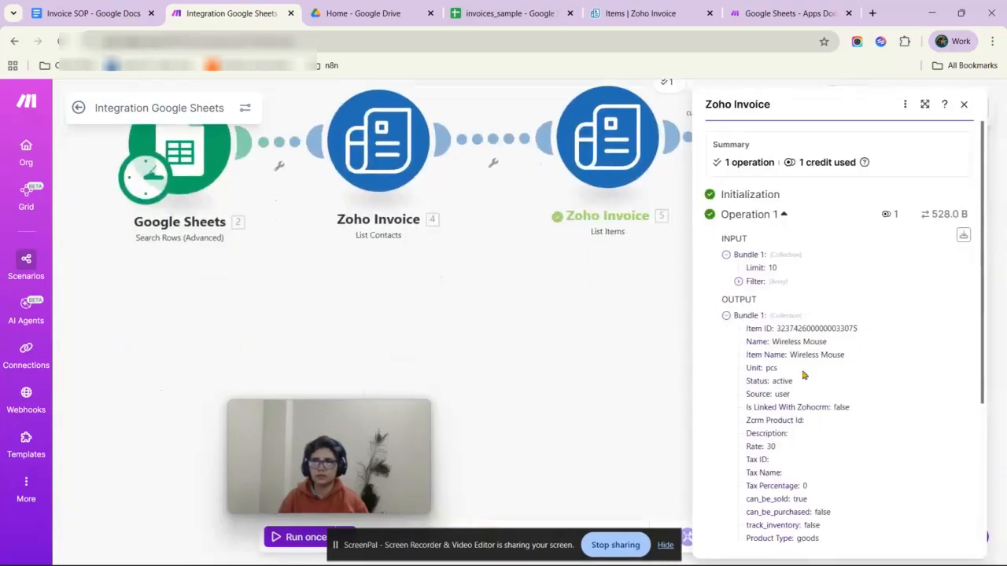
scroll(803, 362, down, 5)
click(634, 364)
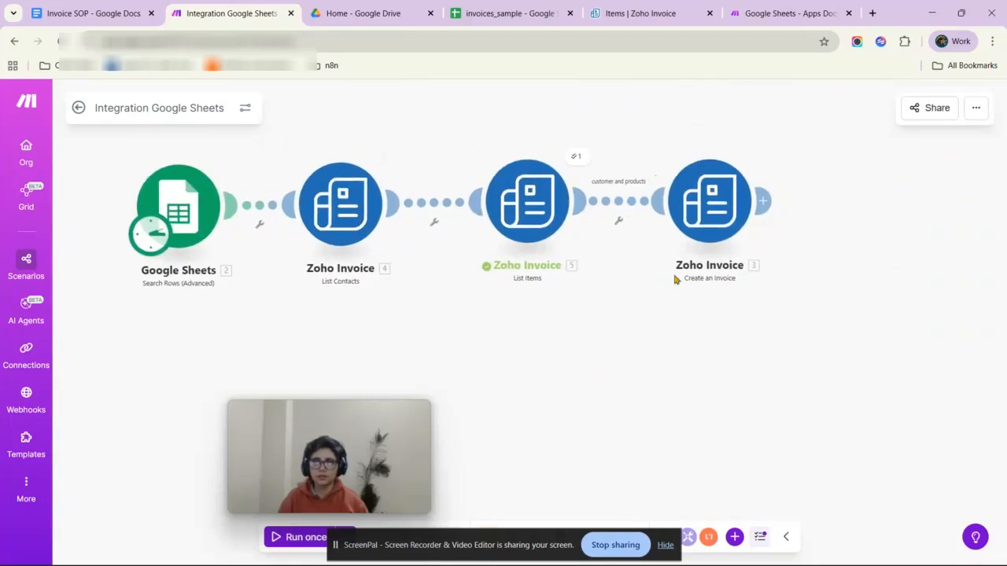
Open the Create an Invoice module's settings, then switch to Zoho Invoice and check the Invoices page.
click(711, 206)
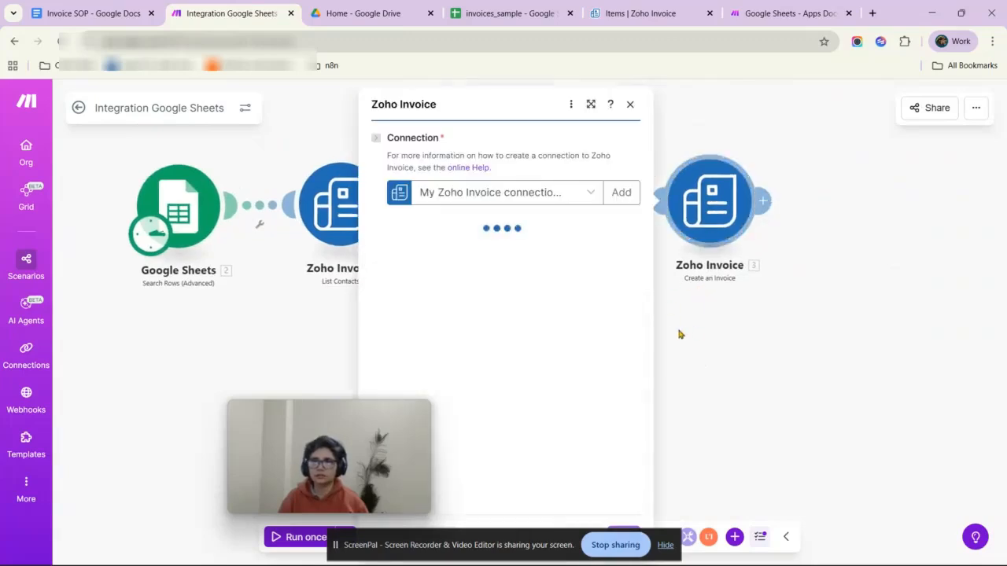
click(645, 10)
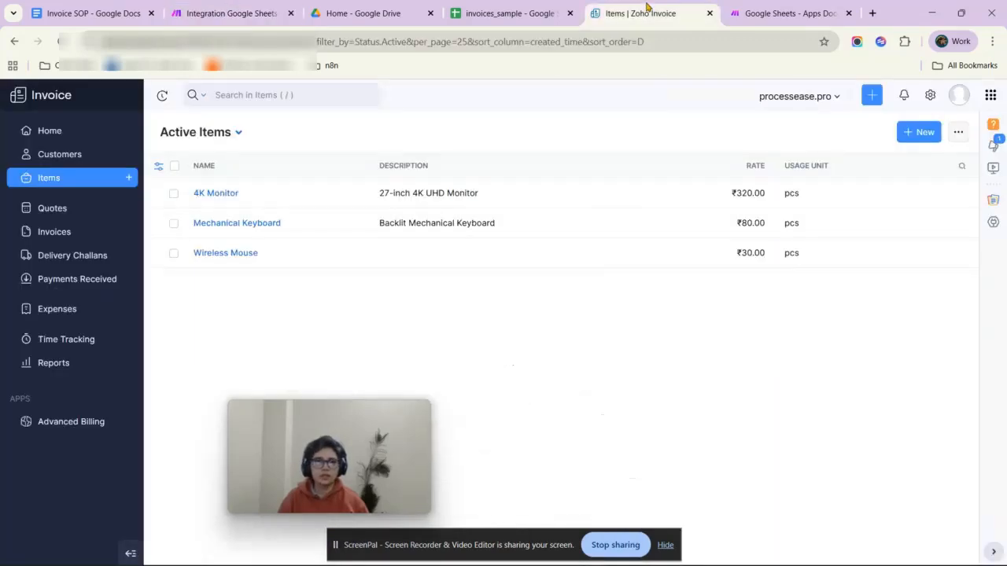
click(57, 233)
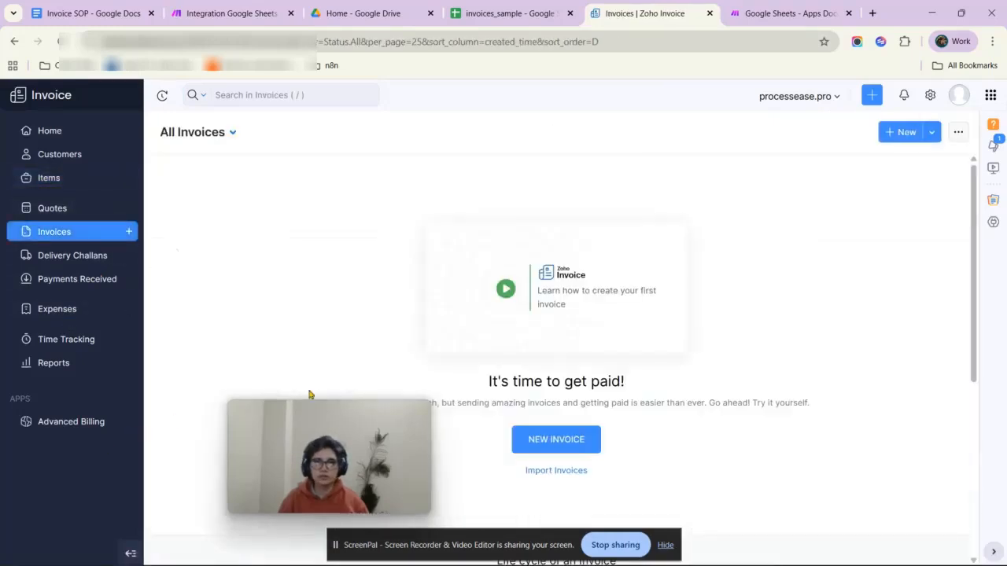
scroll(443, 370, down, 5)
scroll(512, 318, up, 3)
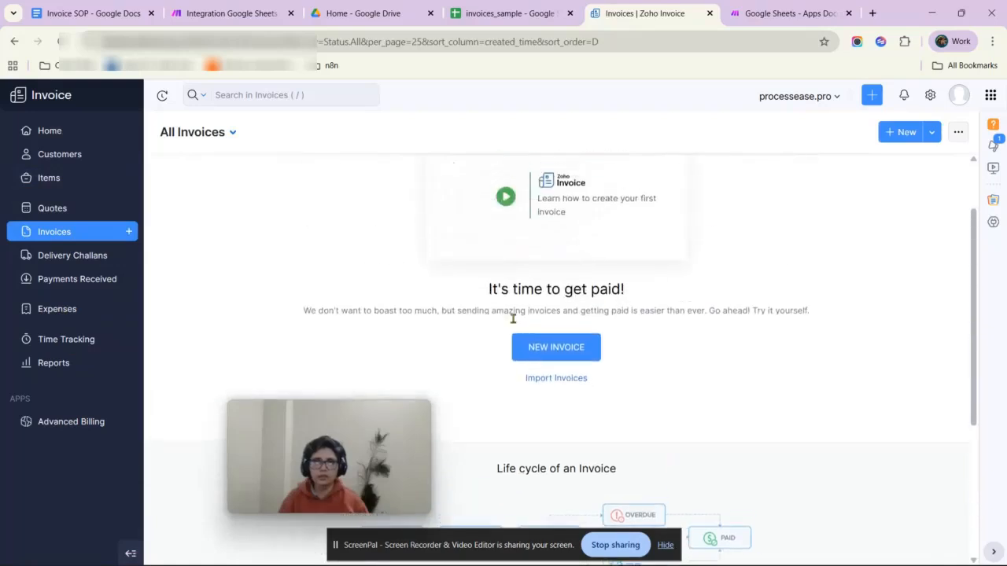
Return to Make and map the invoice's Customer ID to Contact ID from the List Contacts module.
click(219, 17)
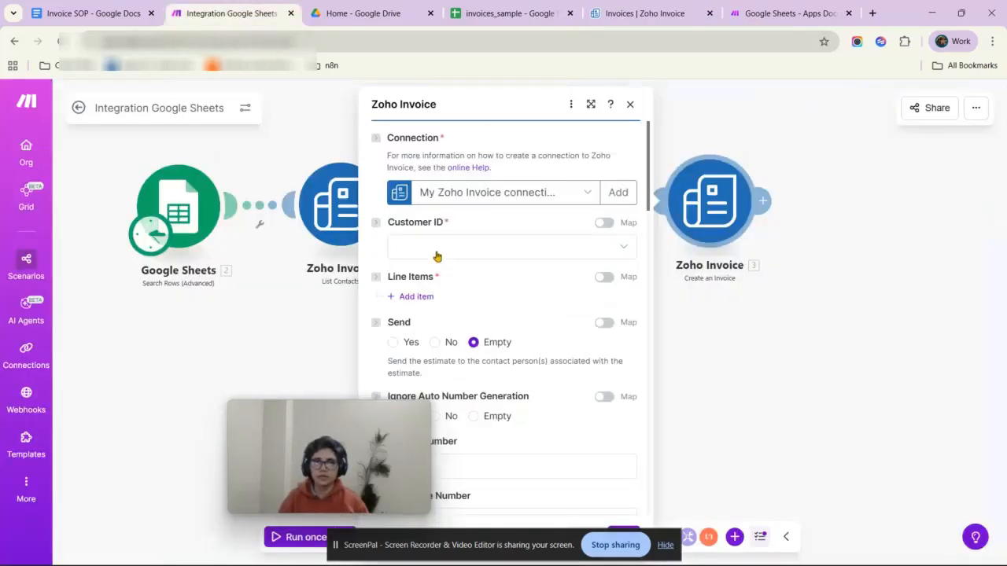
drag(250, 362, 329, 341)
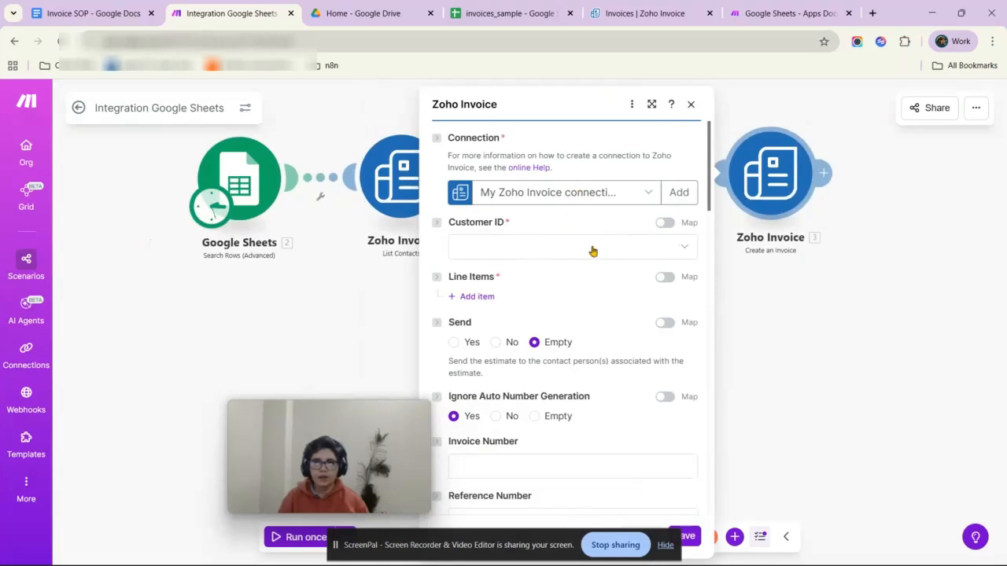
click(667, 223)
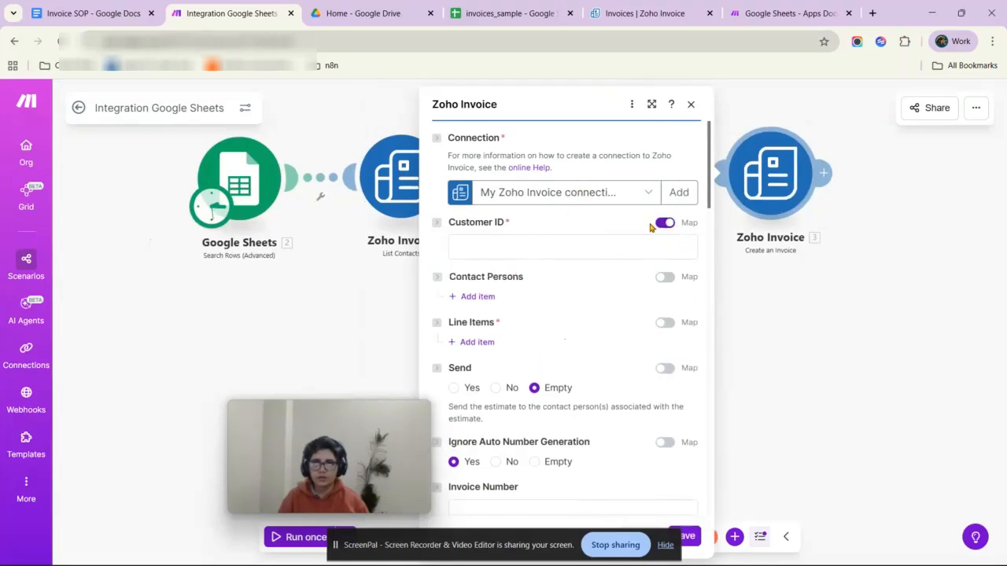
click(549, 245)
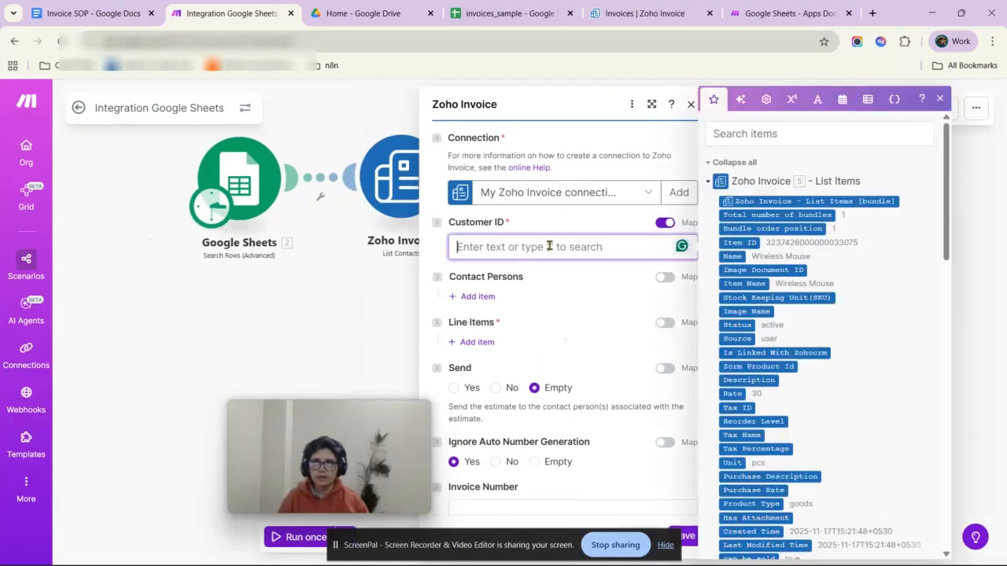
click(707, 183)
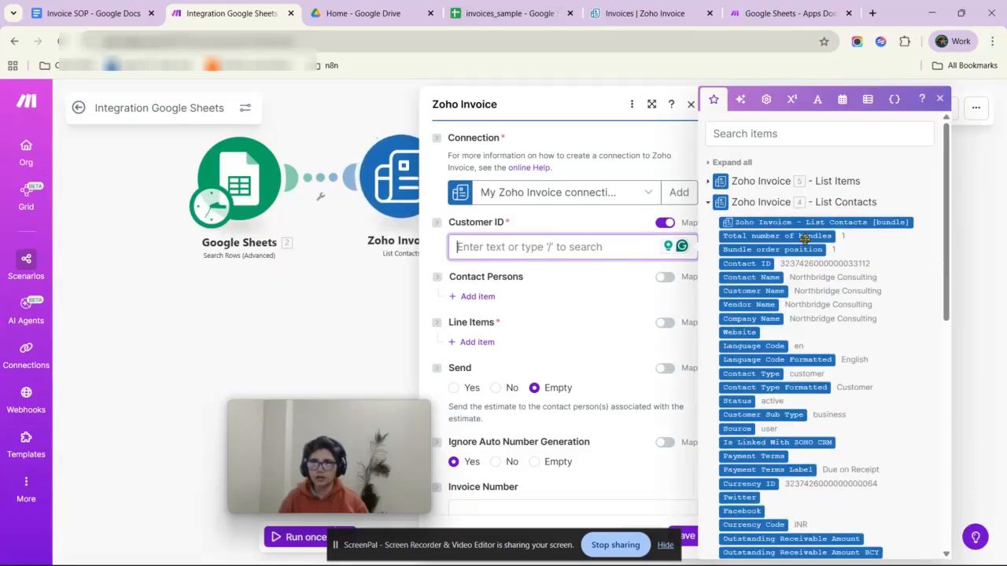
click(766, 263)
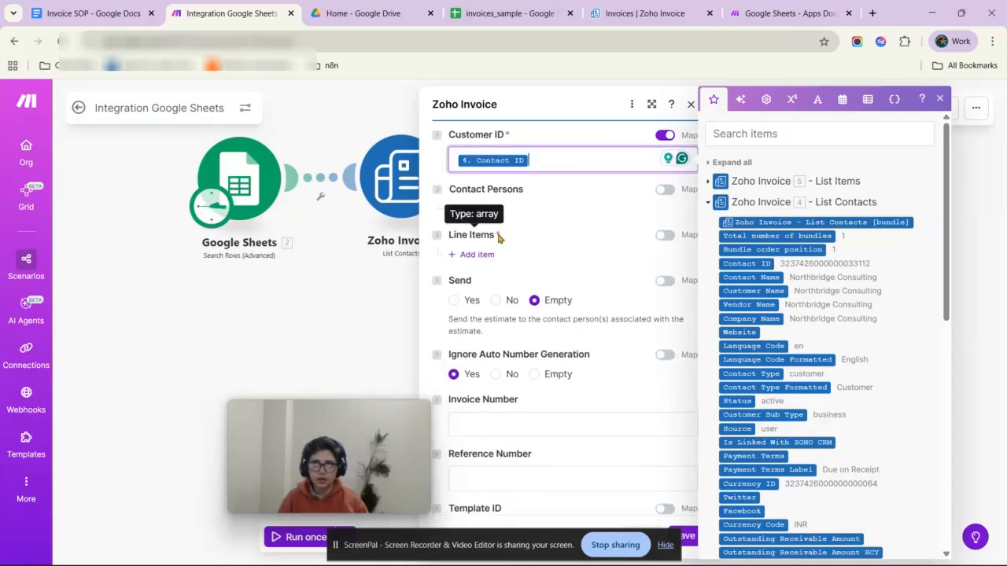
Add a line item to the invoice and map its Item ID to Item ID from the List Items module.
click(486, 255)
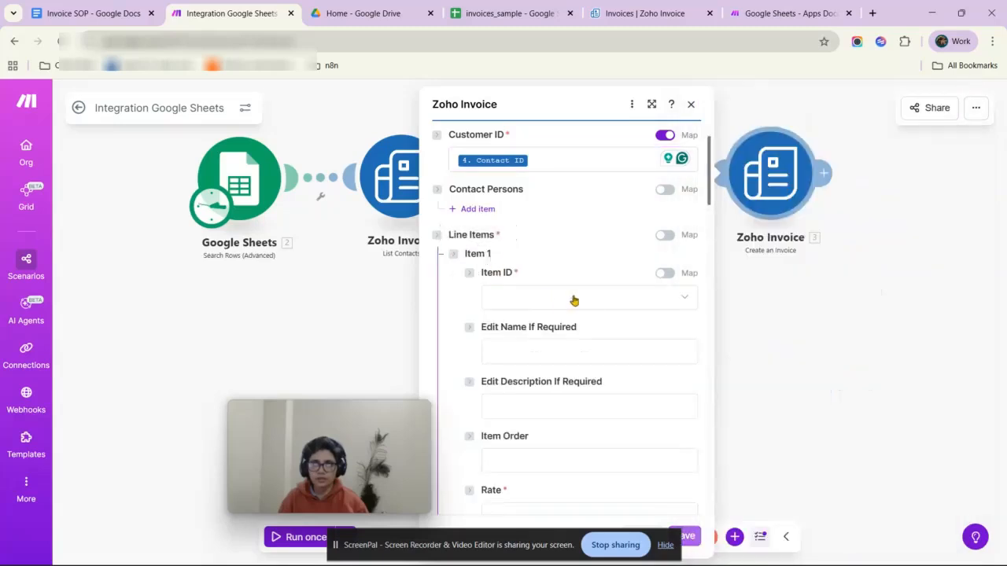
click(665, 274)
click(573, 300)
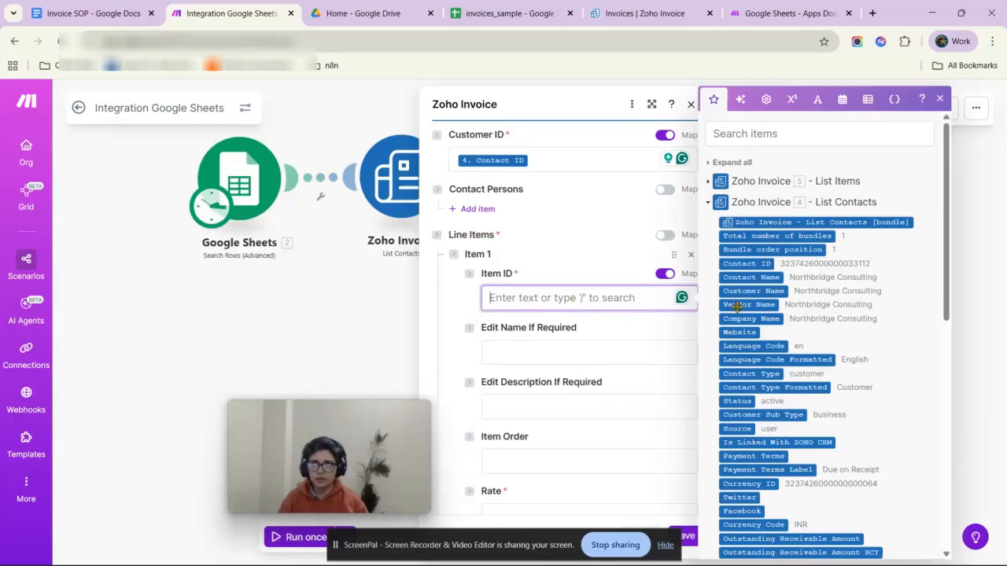
click(709, 204)
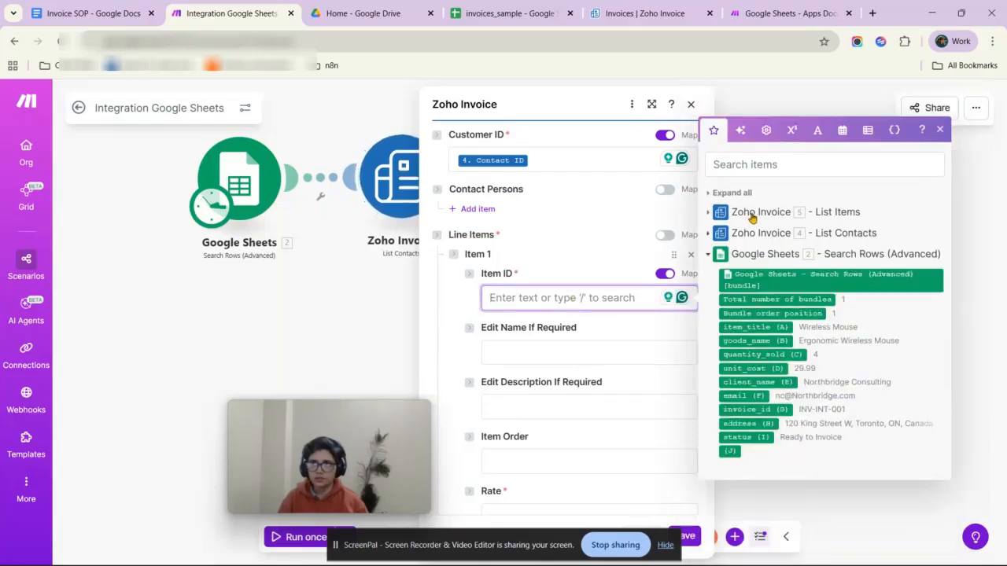
click(708, 214)
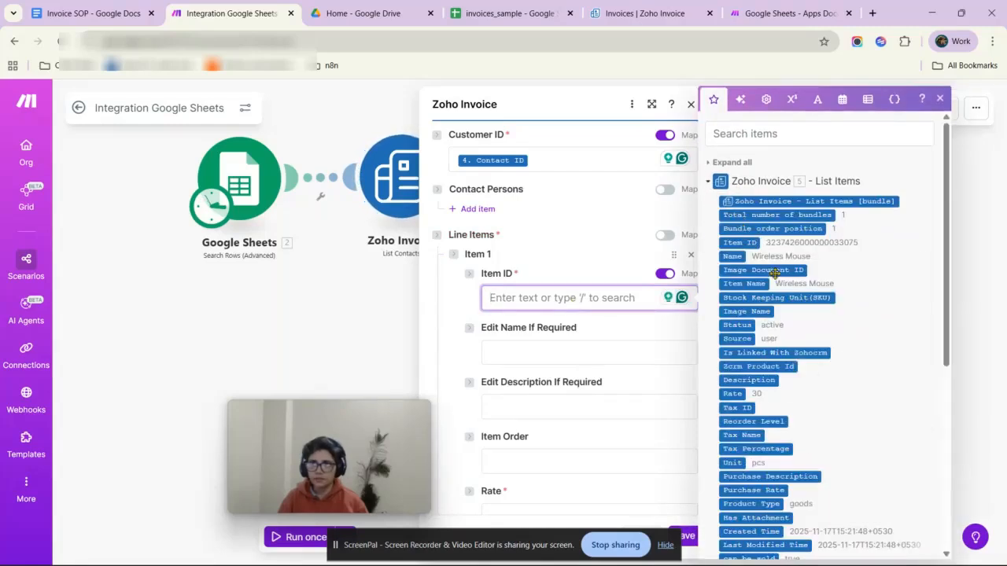
click(744, 242)
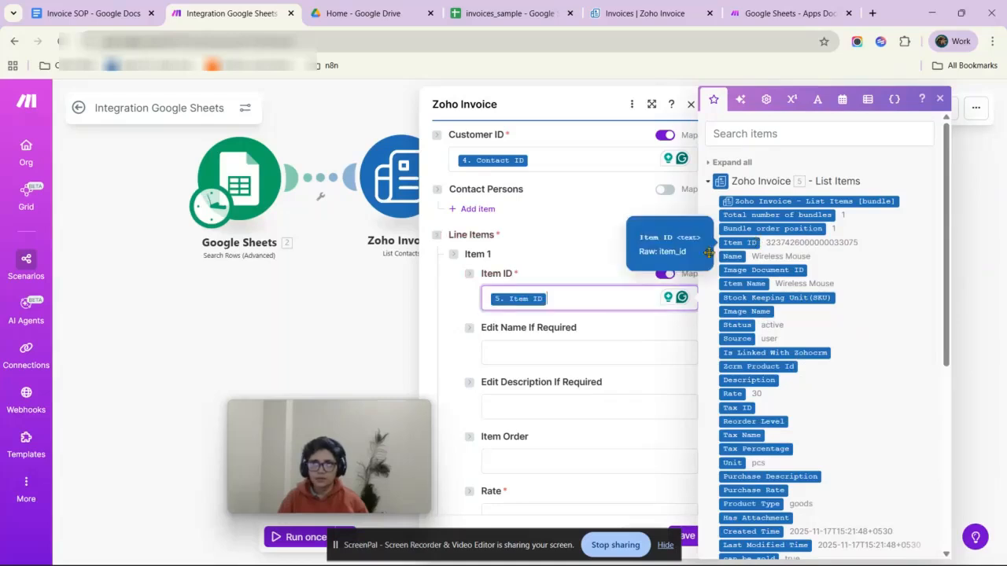
Map the line item's Rate to Rate from List Items and its Quantity to quantity_sold (C) from Google Sheets.
click(443, 314)
scroll(618, 364, down, 10)
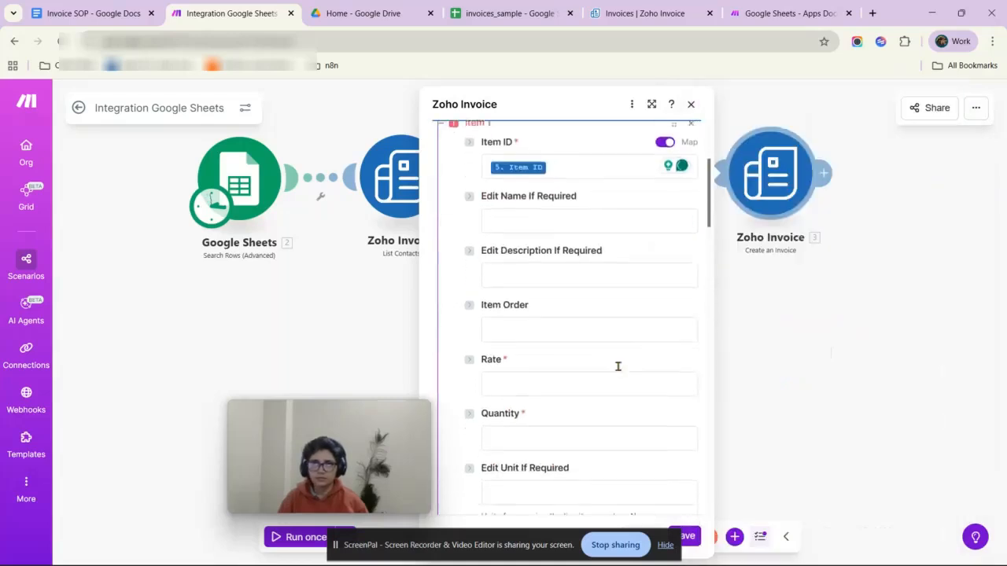
scroll(586, 397, up, 5)
scroll(582, 390, down, 2)
scroll(582, 386, up, 1)
scroll(577, 370, down, 2)
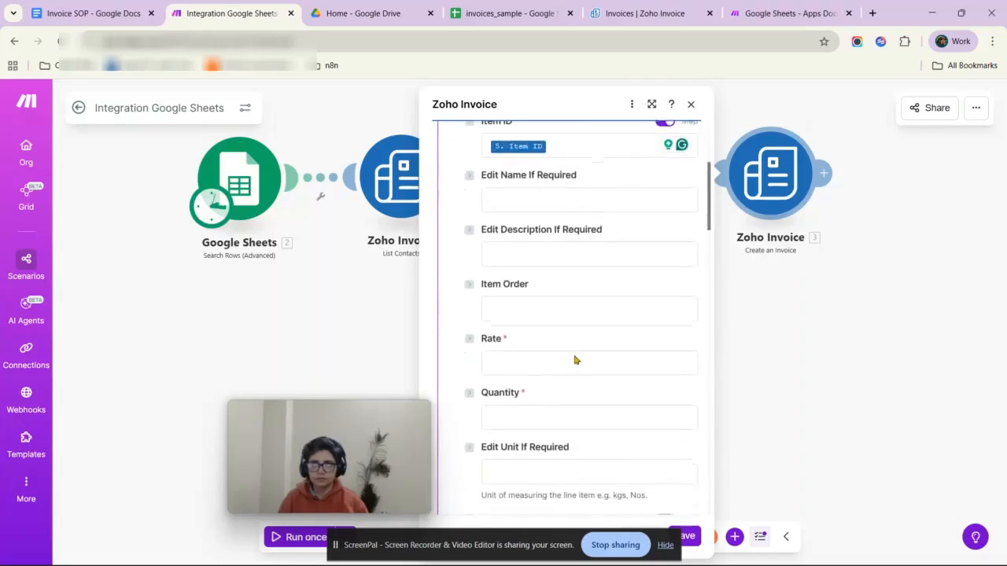
click(539, 290)
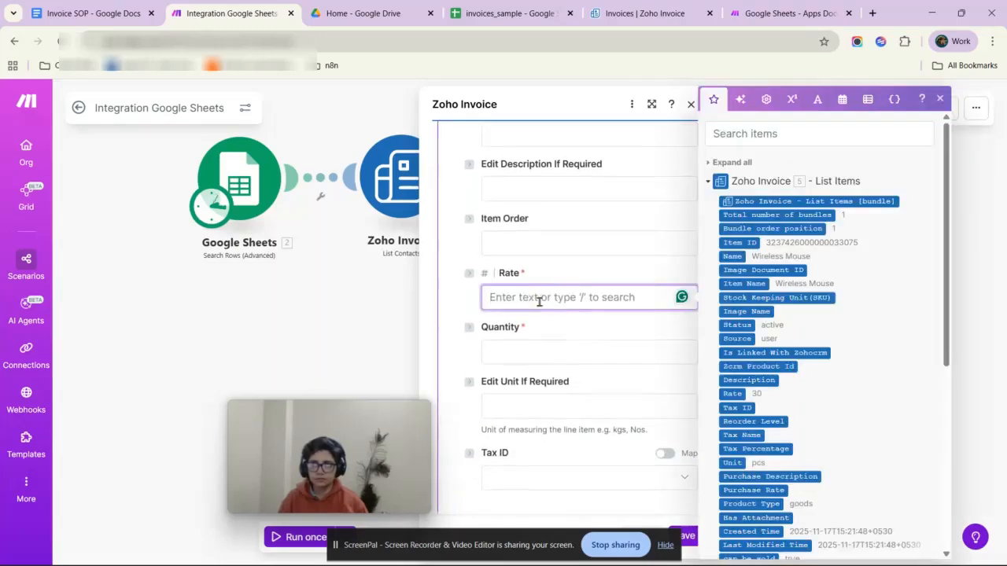
scroll(763, 307, down, 1)
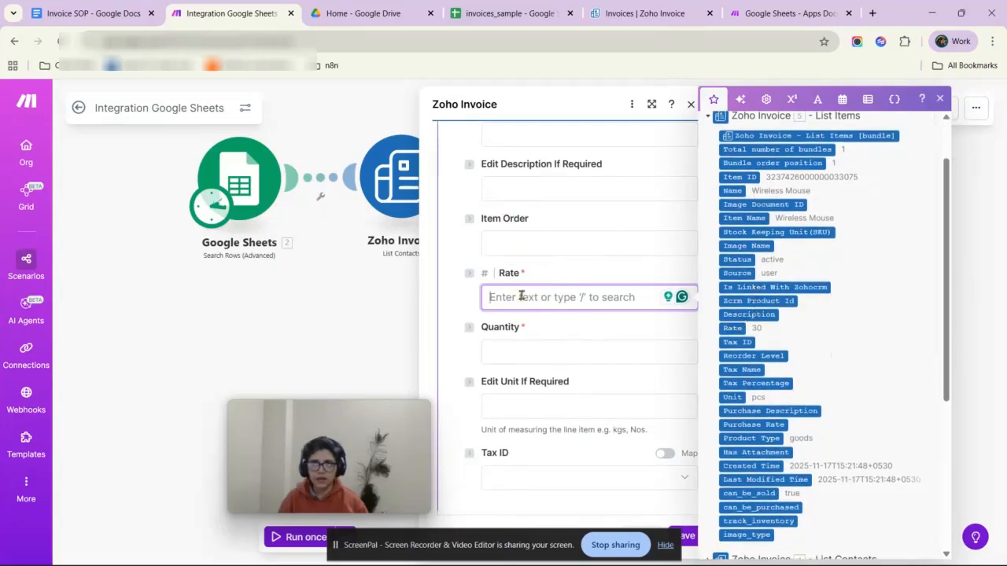
click(730, 327)
key(Tab)
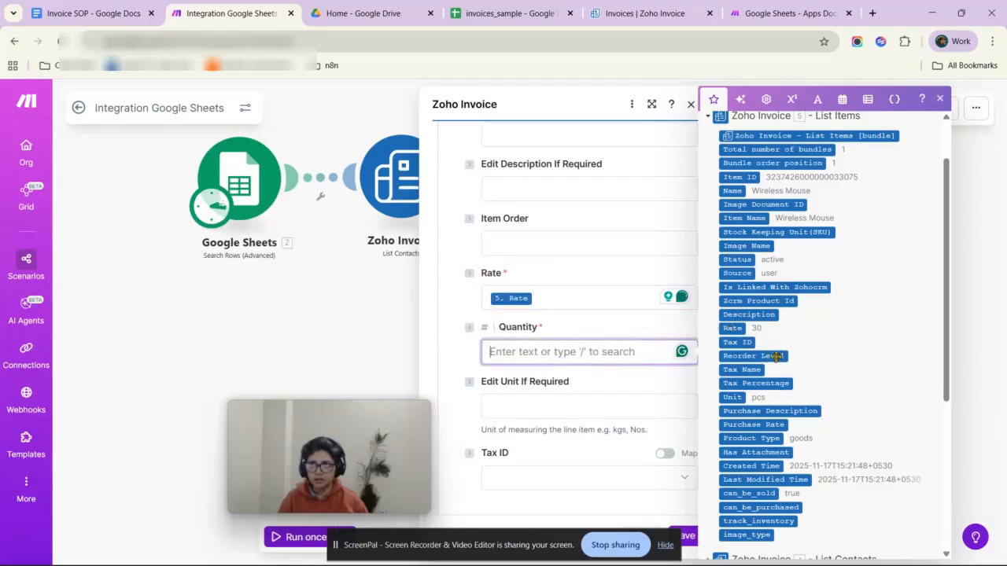
scroll(787, 384, down, 4)
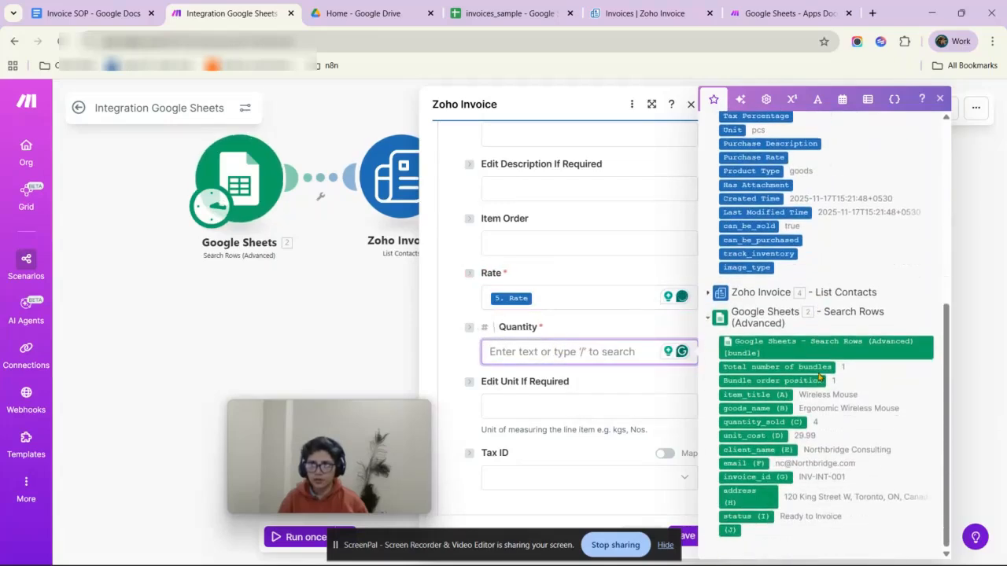
click(775, 423)
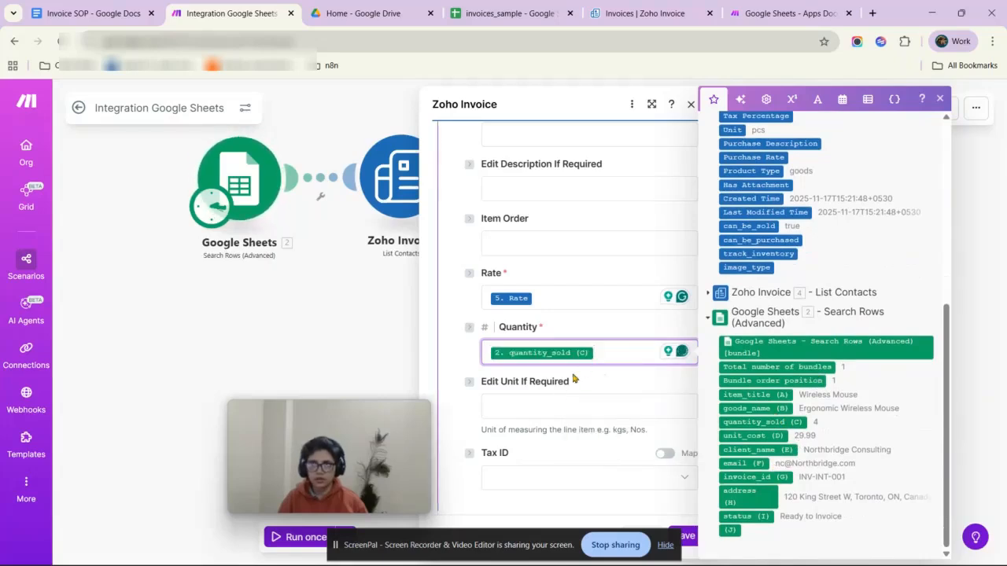
Review the remaining Create an Invoice fields below the line item, from Send and Invoice Number through the discount, payment and notes options.
scroll(563, 405, down, 5)
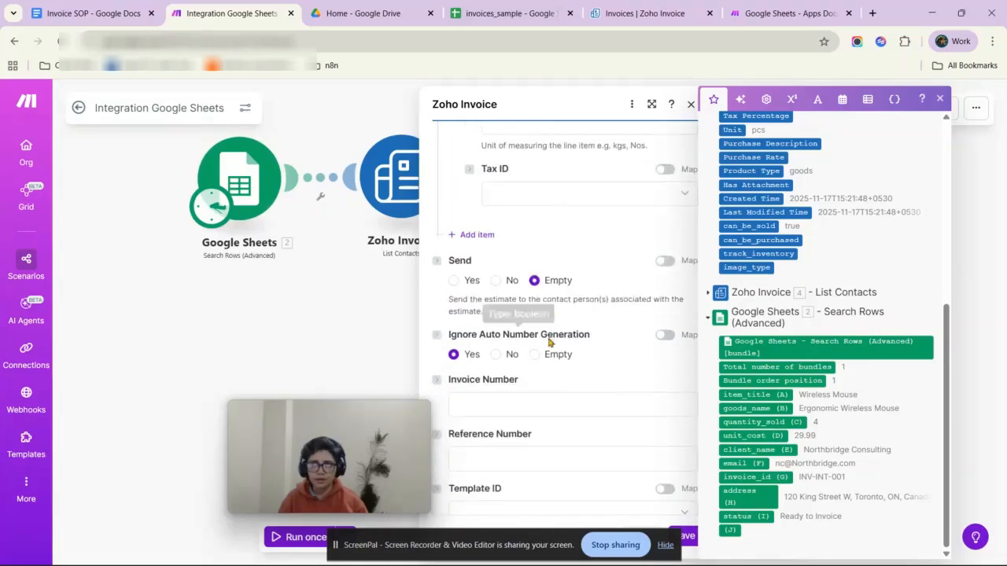
scroll(549, 334, down, 4)
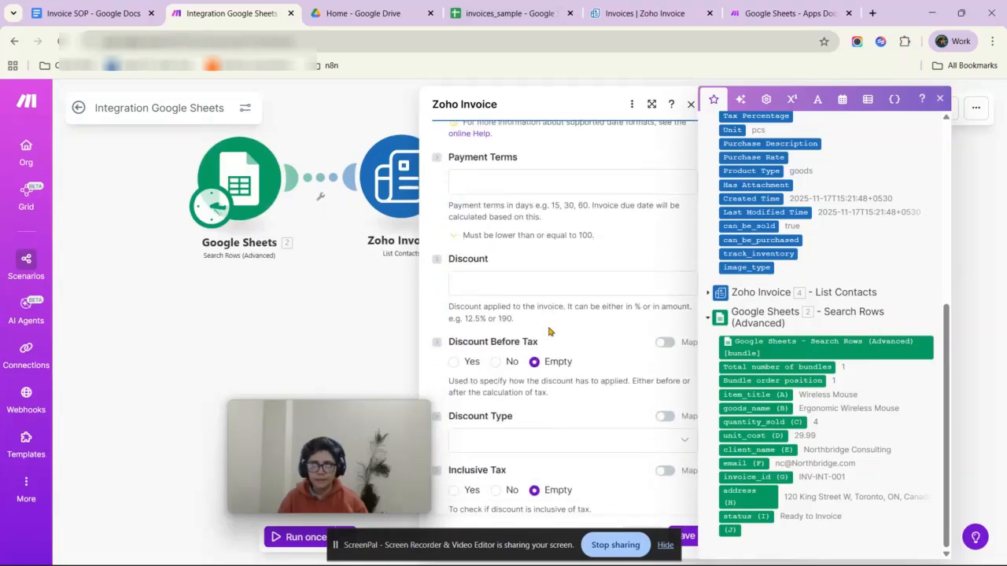
scroll(549, 332, down, 8)
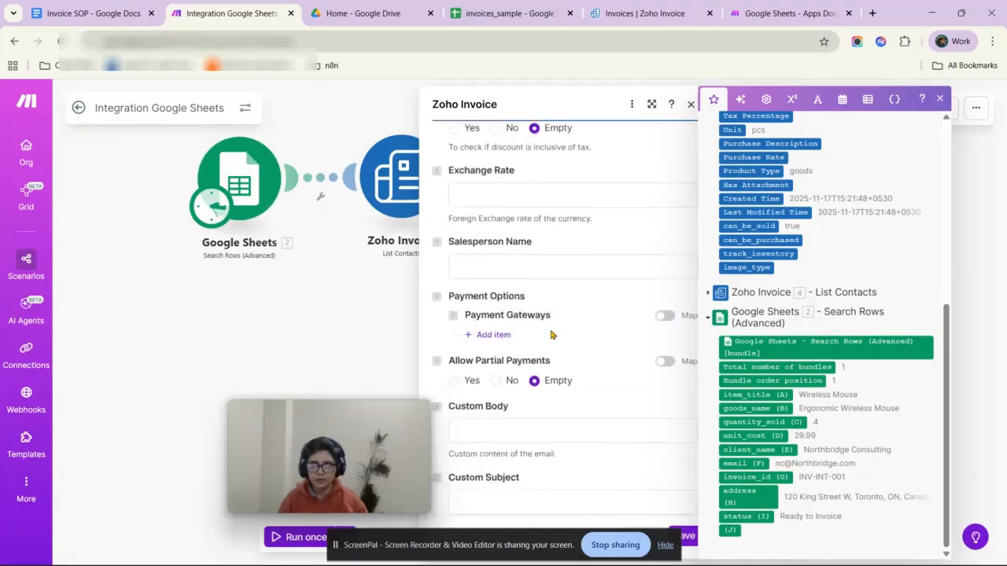
scroll(551, 336, down, 2)
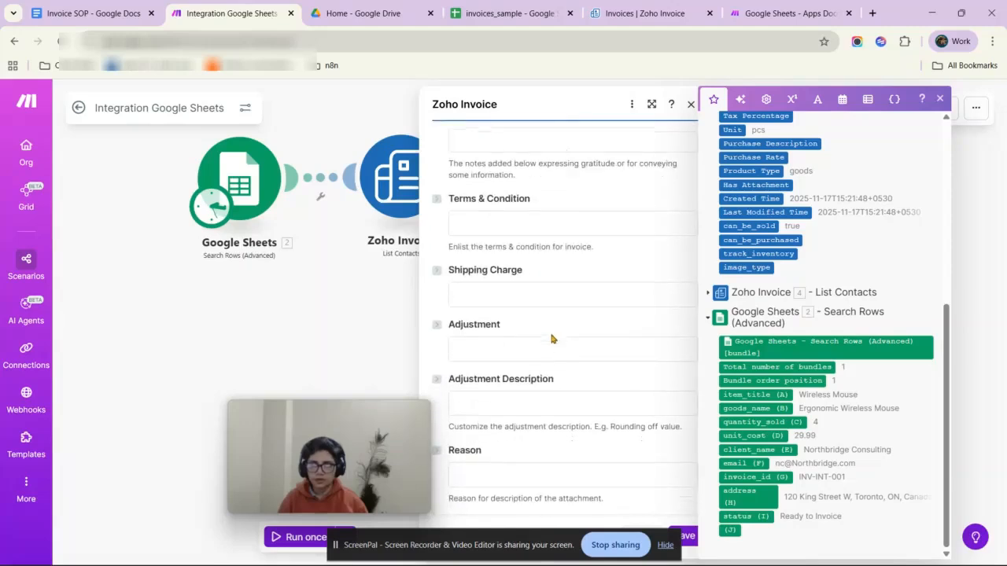
click(502, 502)
scroll(559, 393, up, 10)
scroll(548, 371, up, 15)
scroll(548, 348, down, 10)
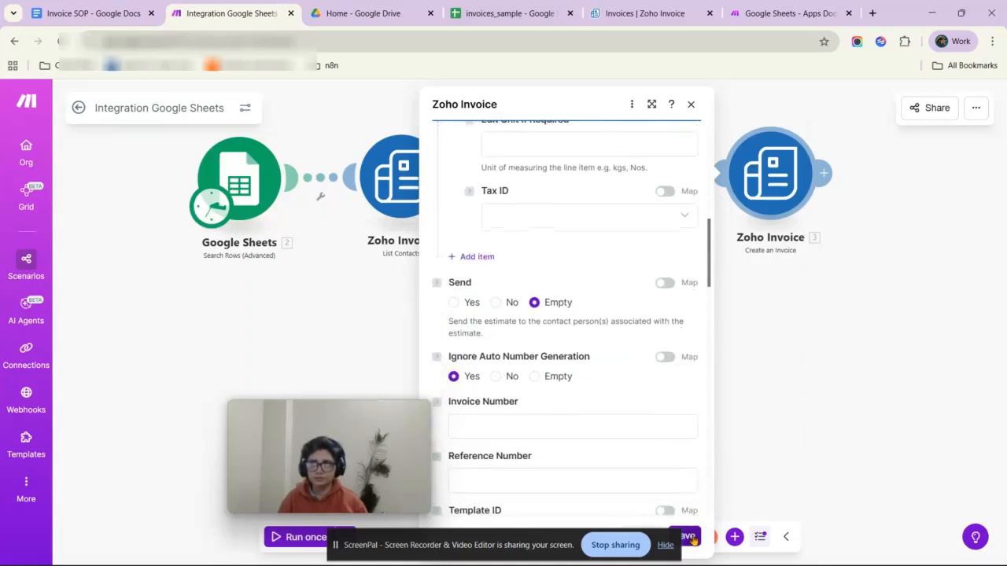
Set the required invoice Date to the now variable.
drag(799, 467, 796, 419)
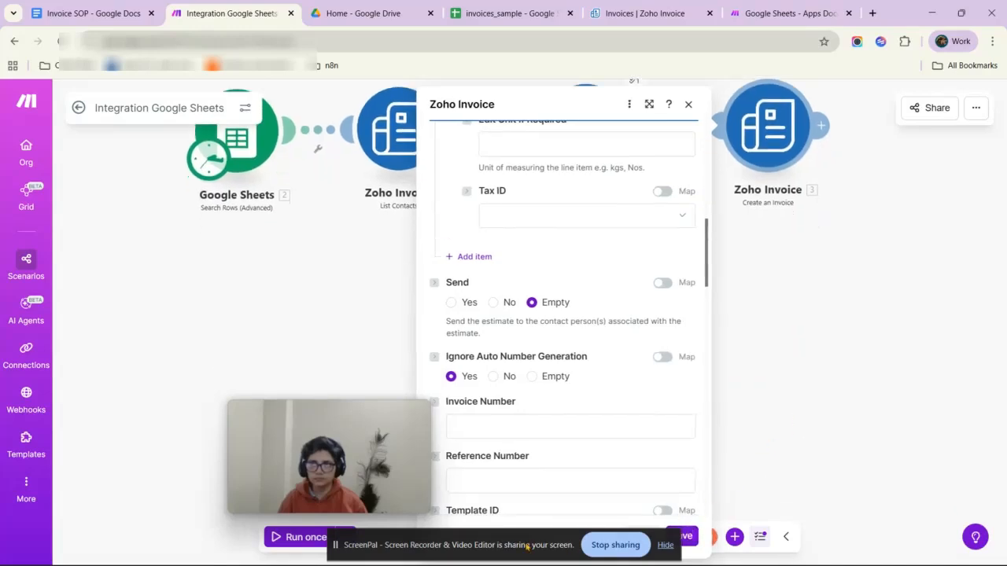
drag(527, 547, 396, 528)
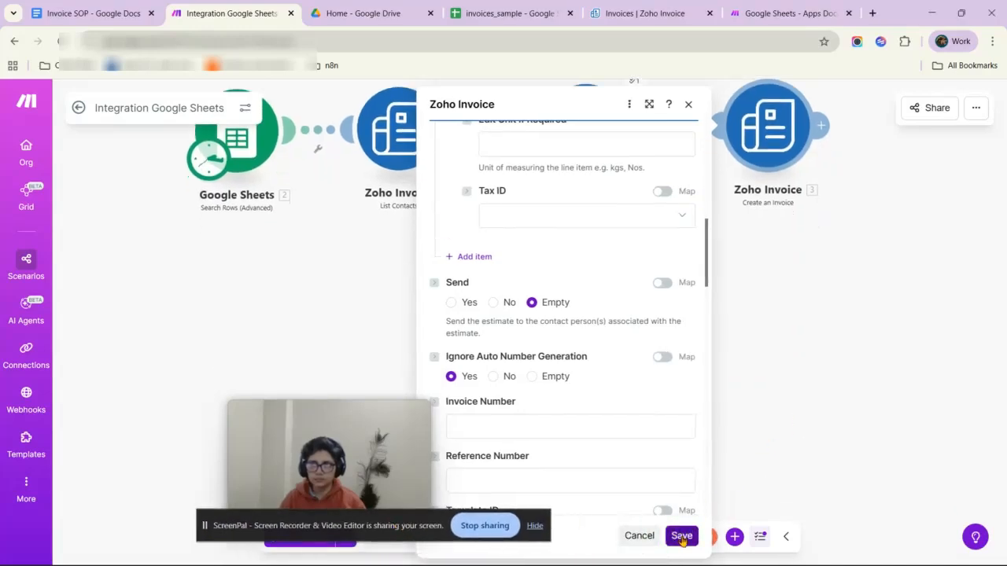
scroll(663, 438, down, 6)
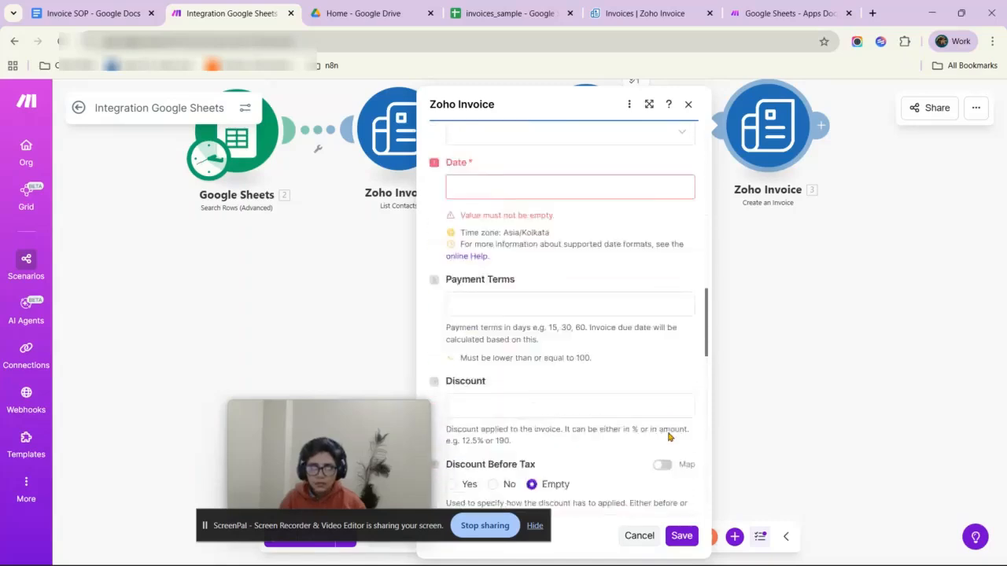
scroll(621, 362, up, 1)
click(550, 219)
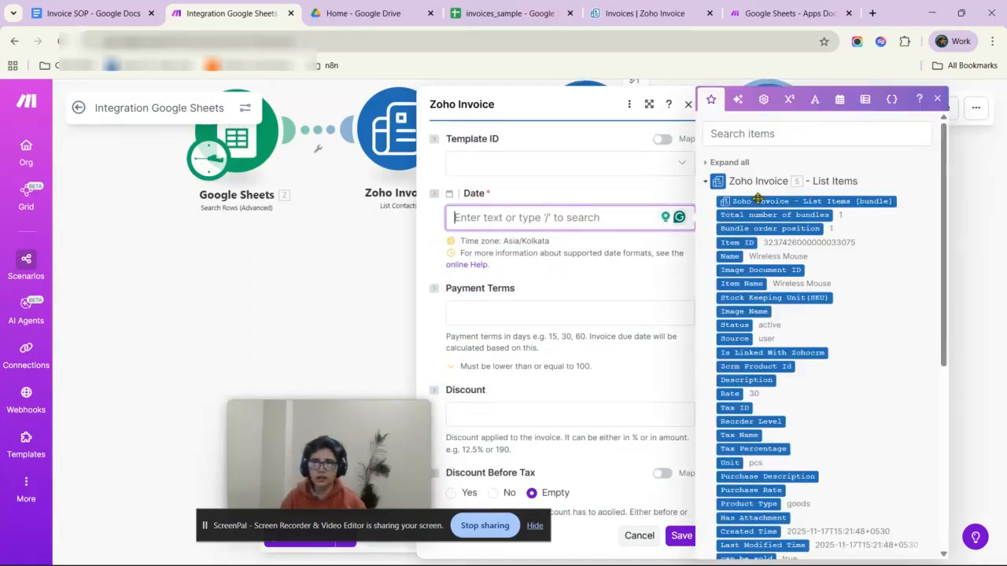
scroll(806, 368, down, 3)
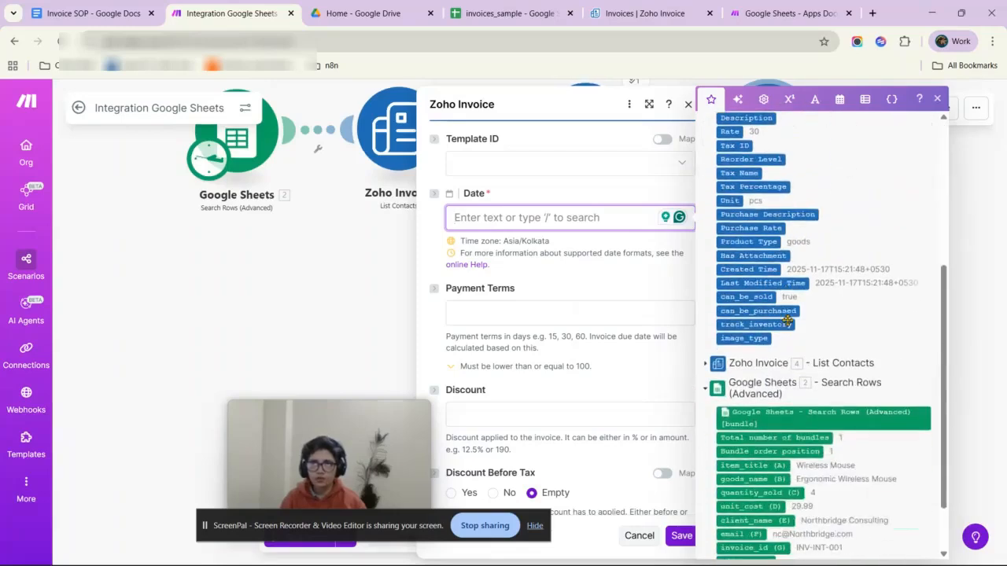
scroll(833, 398, down, 2)
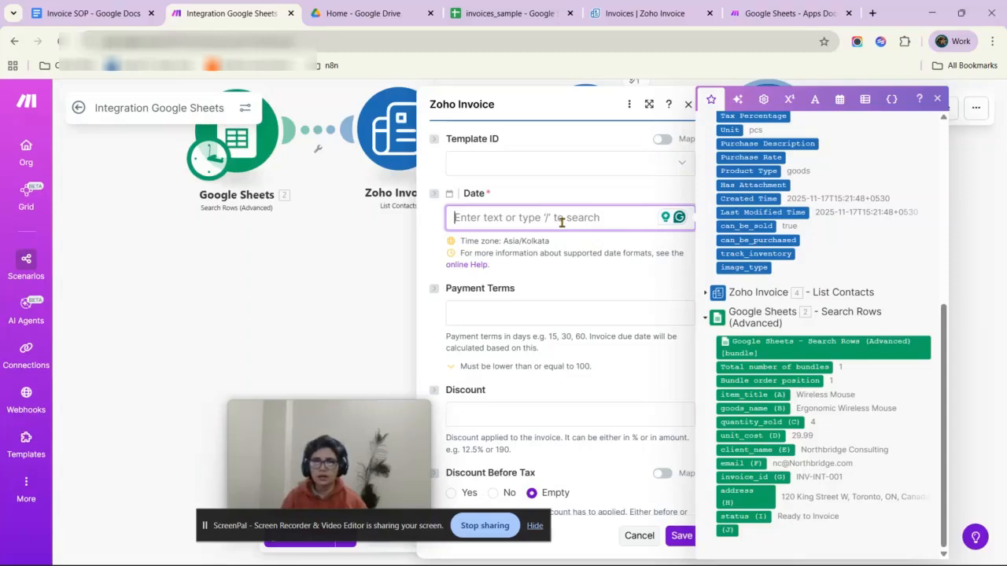
click(839, 99)
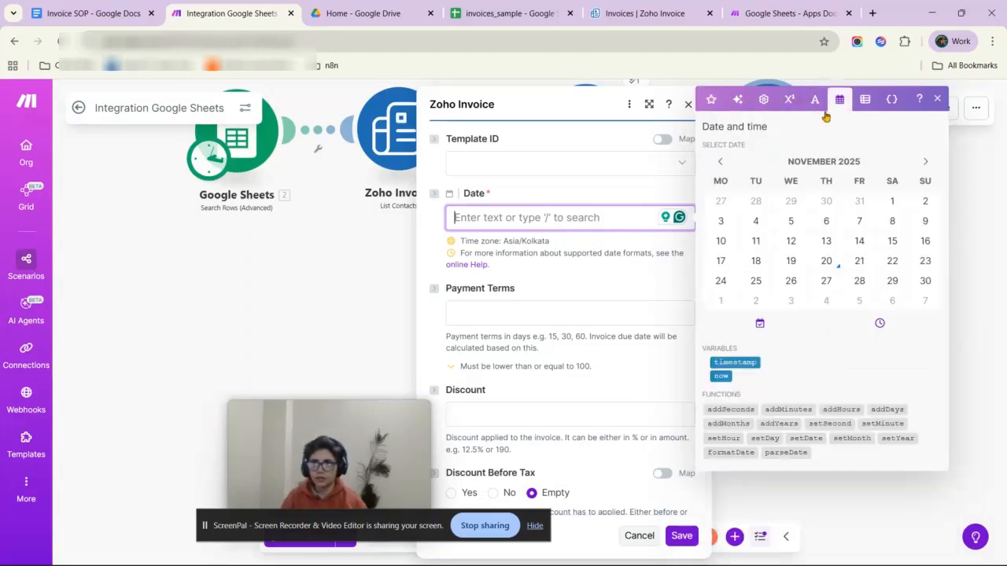
click(723, 376)
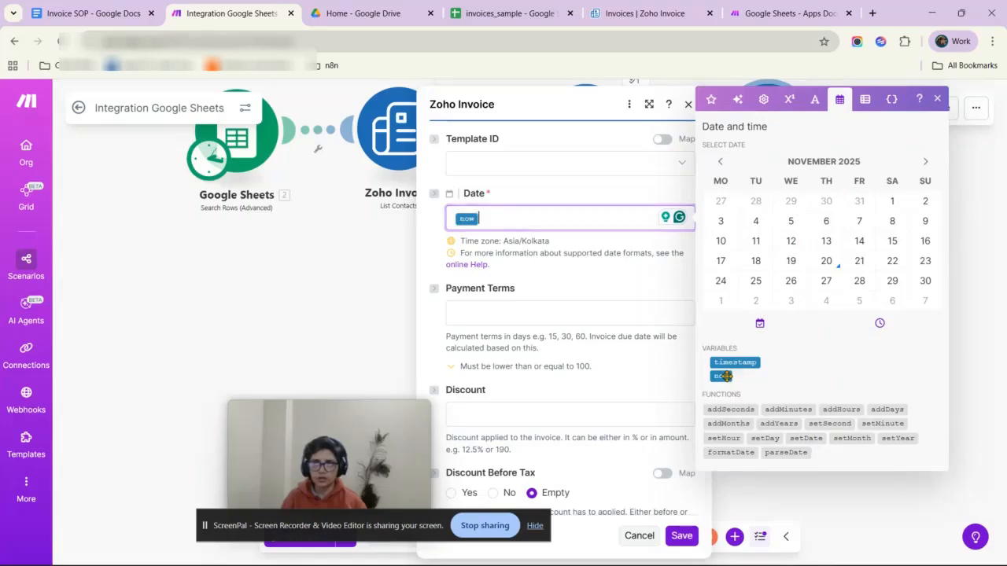
Check the remaining Create an Invoice fields, save the module's settings and save the scenario.
click(577, 287)
scroll(566, 287, down, 3)
scroll(561, 263, down, 7)
scroll(573, 331, down, 3)
scroll(568, 317, up, 3)
scroll(569, 315, down, 3)
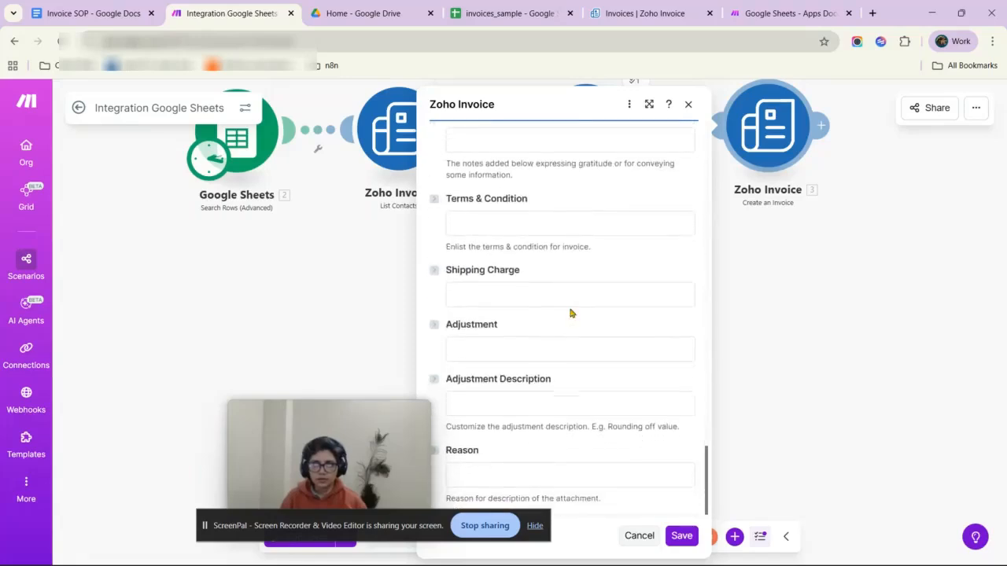
click(682, 536)
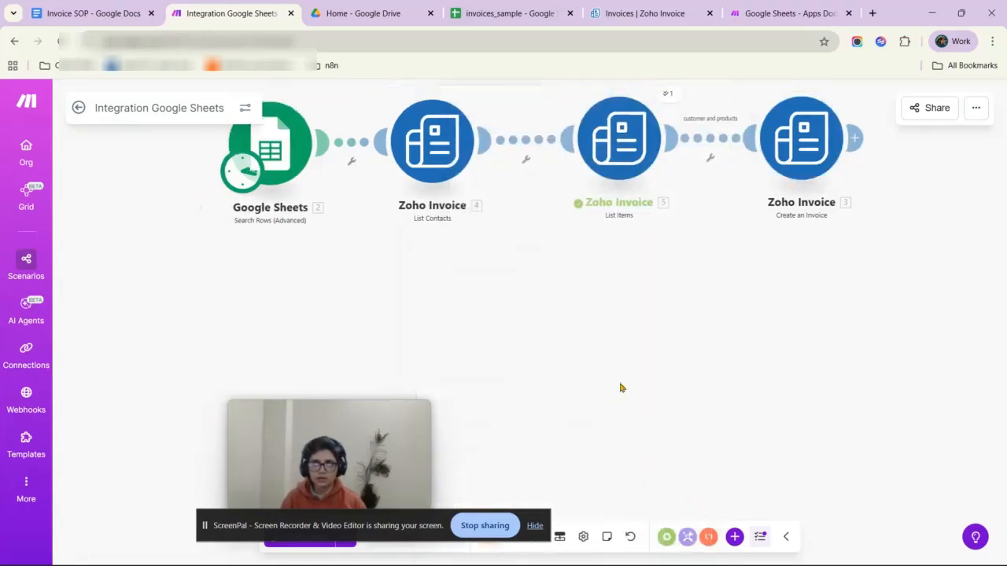
drag(373, 530, 670, 453)
click(491, 539)
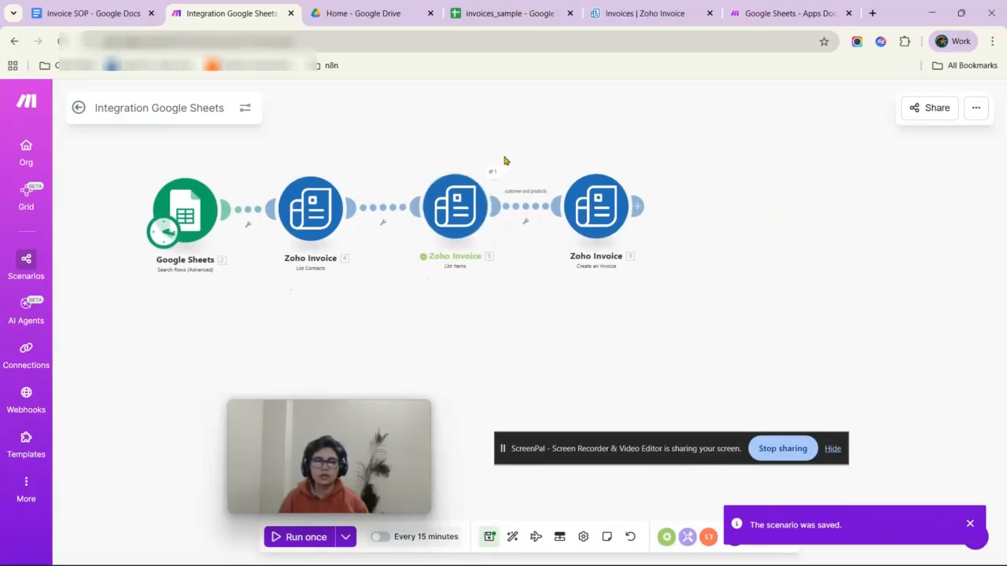
Copy the Wireless Mouse Item ID from the List Items module's output bundle for the test run.
click(493, 173)
scroll(685, 283, down, 3)
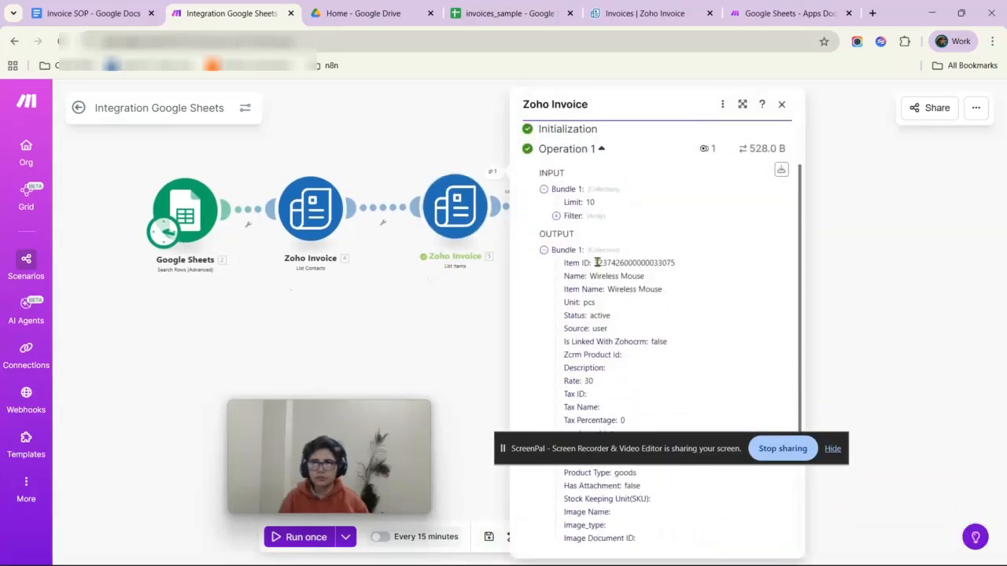
drag(595, 263, 674, 262)
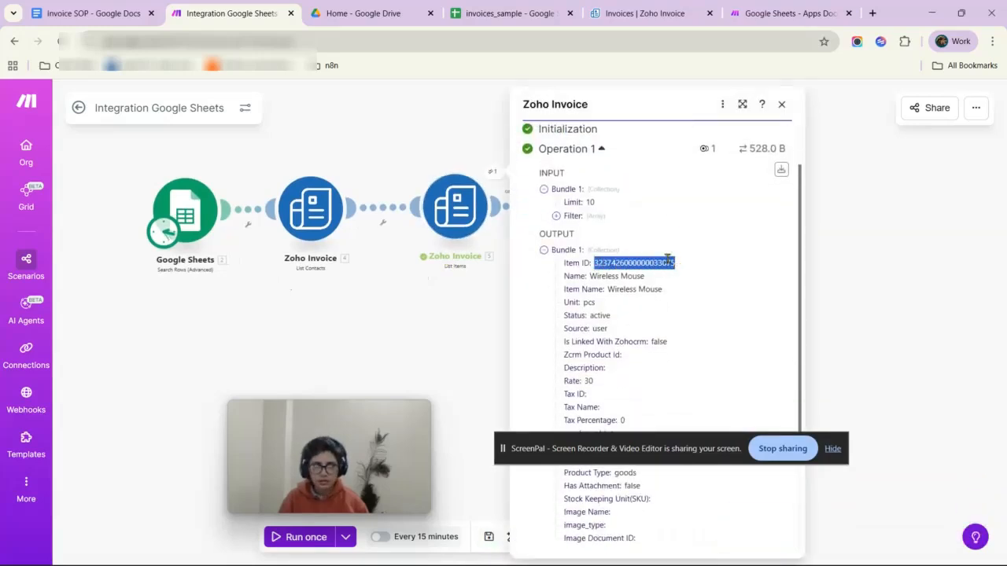
scroll(669, 331, down, 1)
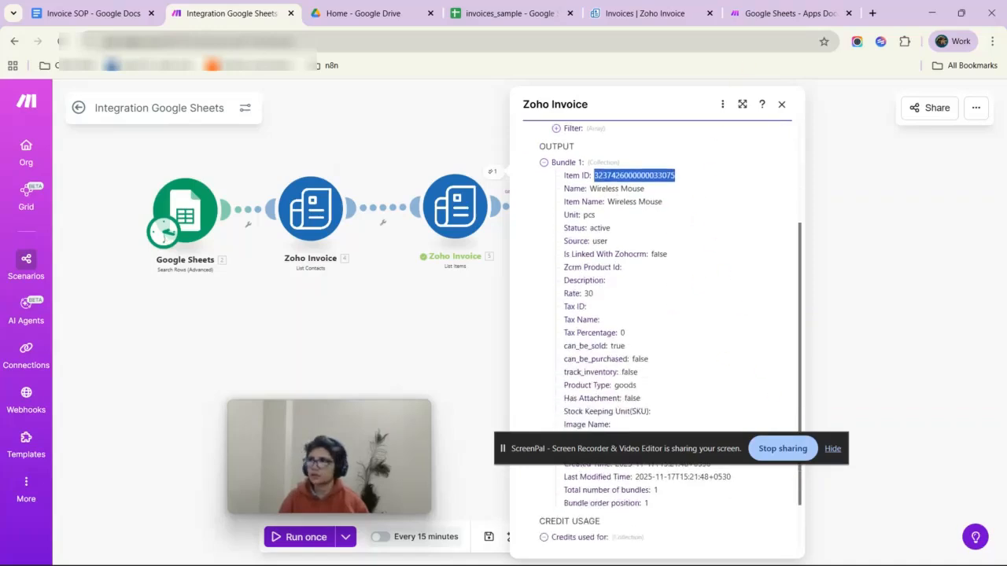
key(alt+Tab)
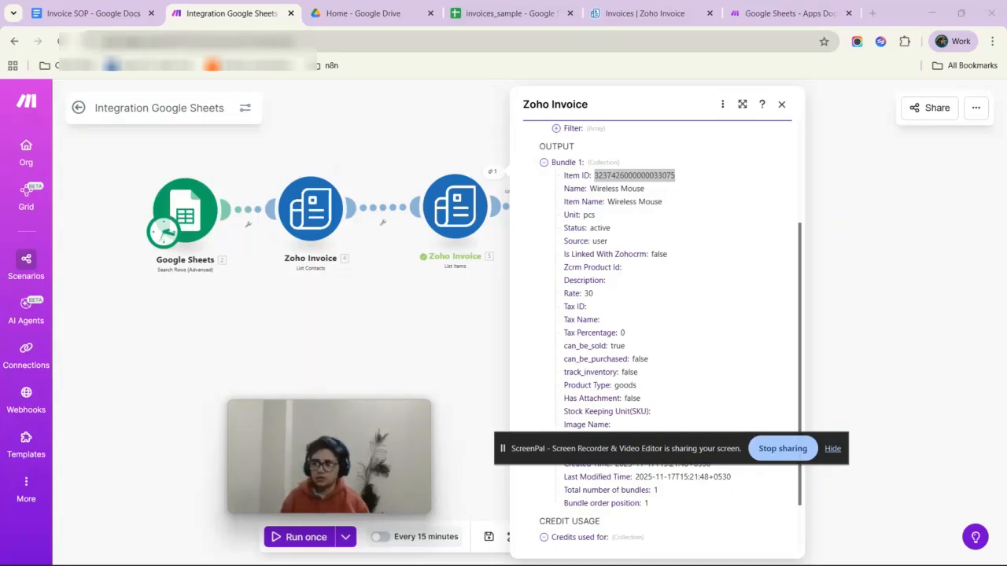
click(432, 373)
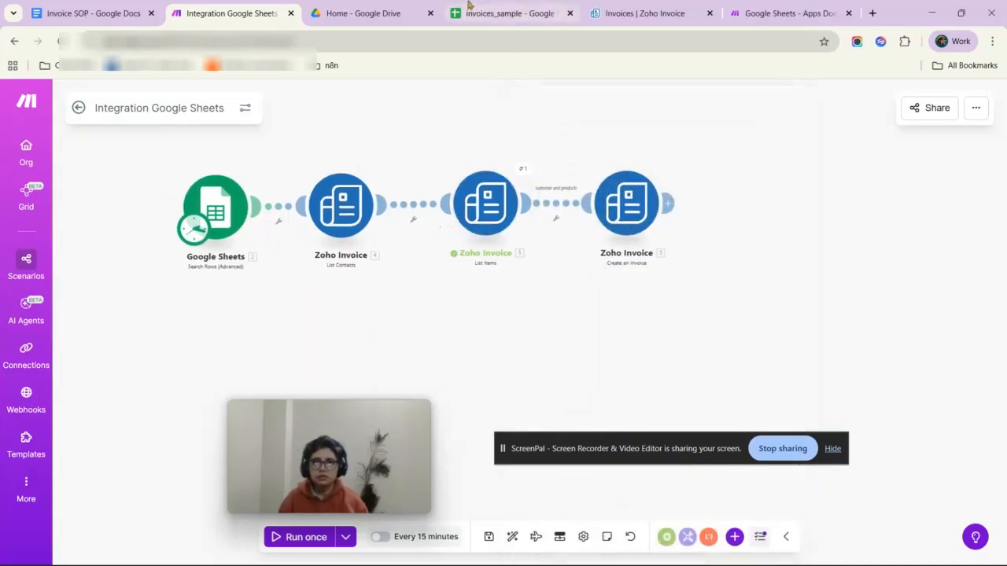
Open the Northbridge Consulting customer in Zoho Invoice and copy its contact ID from the page address.
click(617, 9)
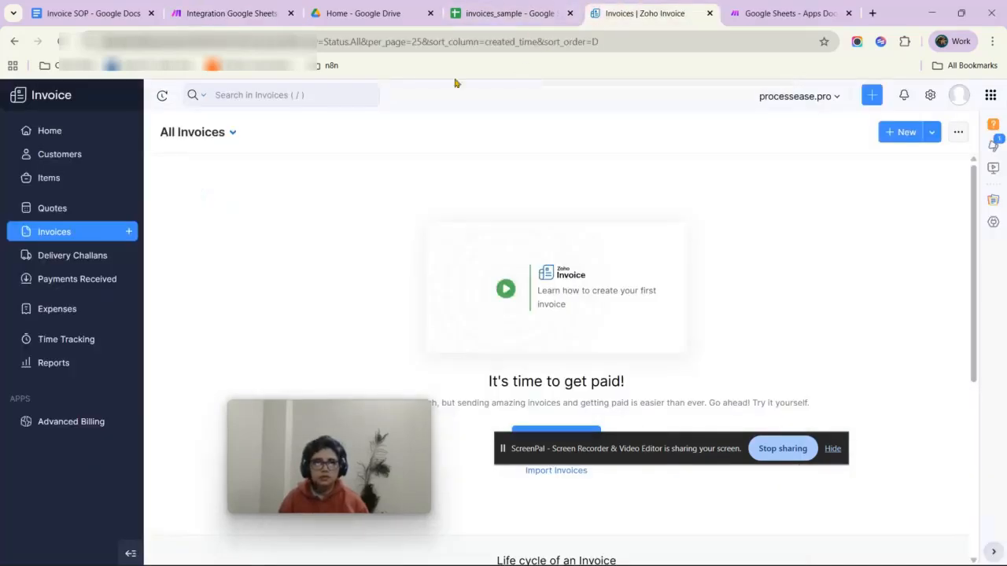
click(59, 154)
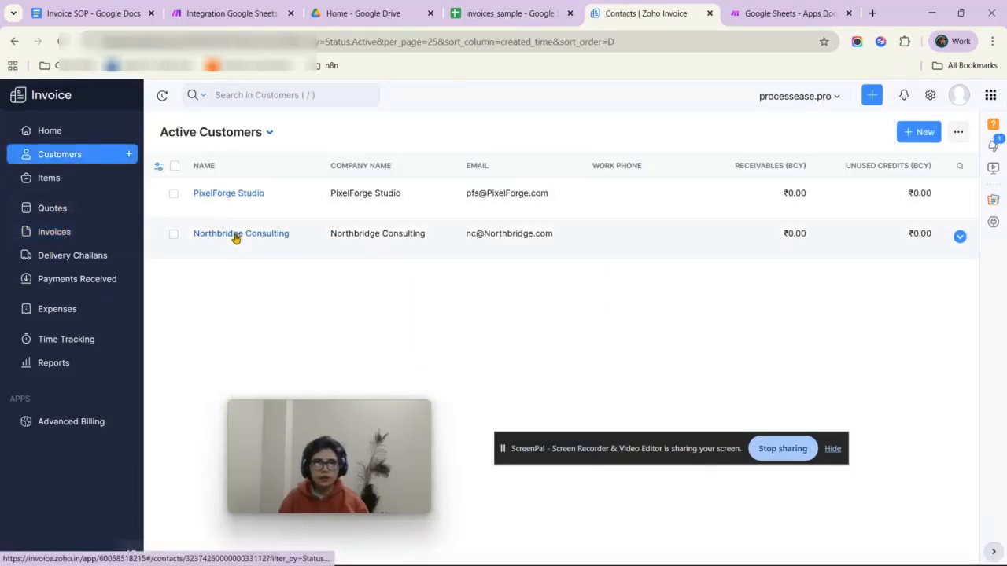
click(234, 235)
click(337, 43)
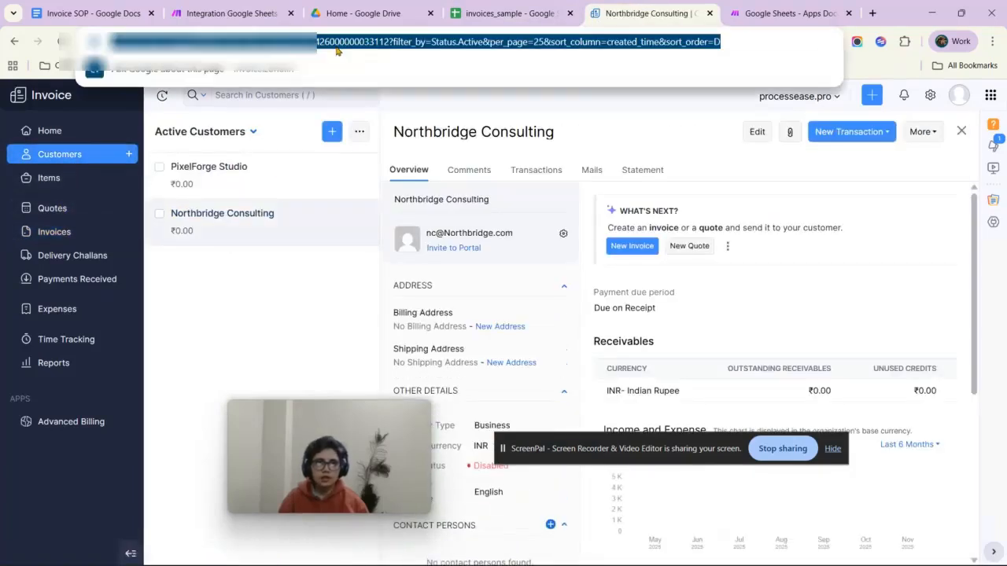
click(338, 43)
drag(322, 43, 405, 41)
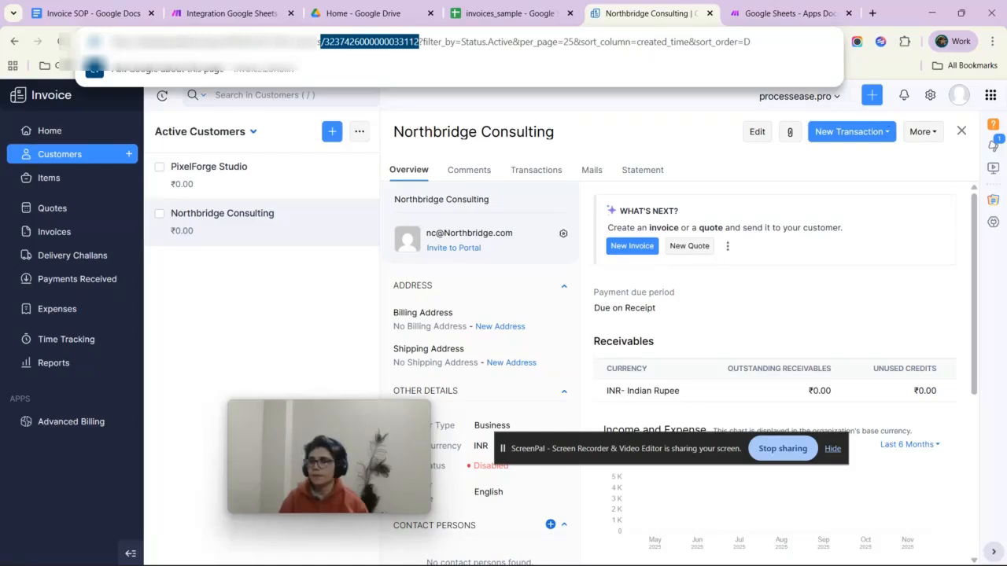
key(alt+Tab)
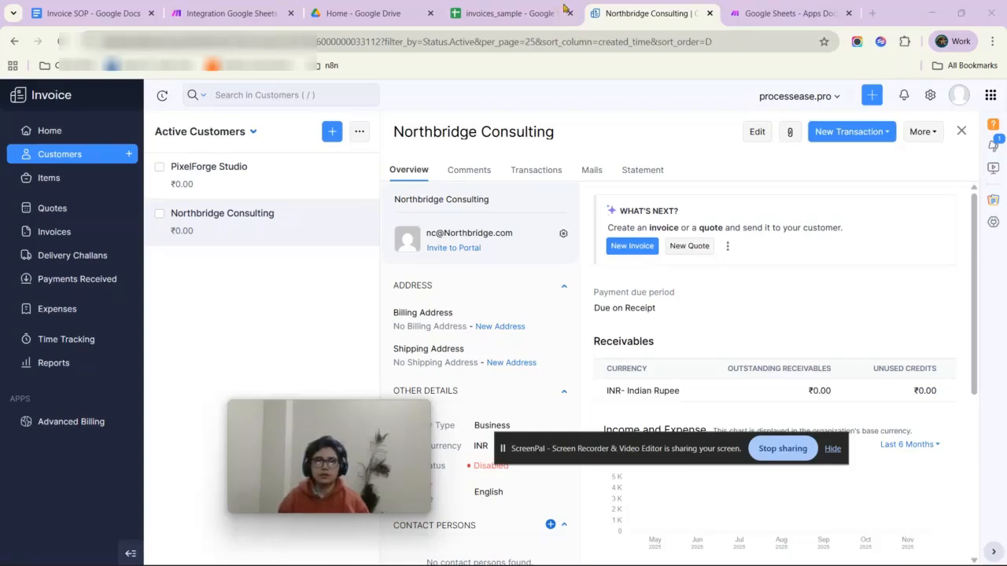
Start a standalone run of the Create an Invoice module in Make and set quantity_sold (C) to 4, as in the sheet's Wireless Mouse row.
click(228, 13)
right_click(619, 221)
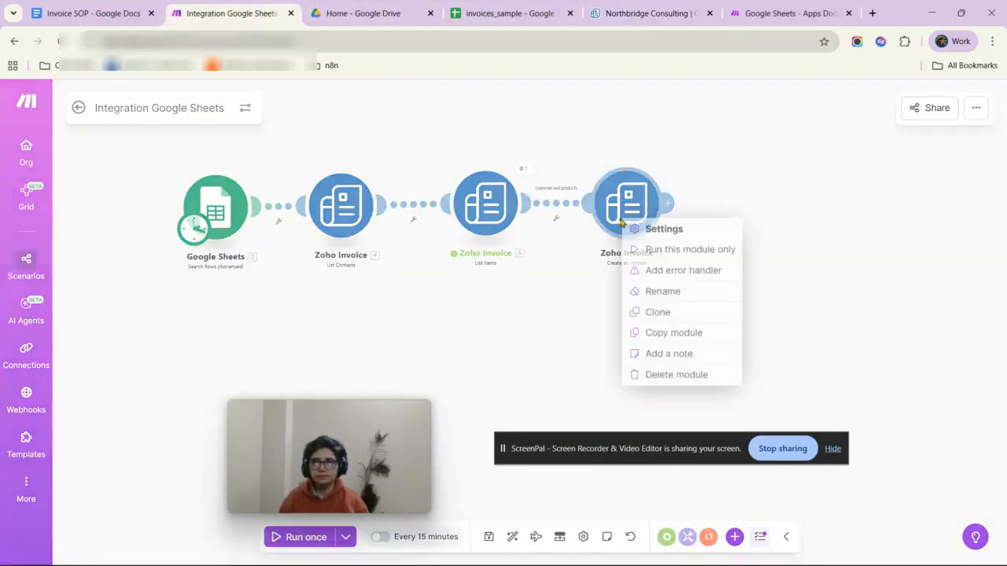
click(656, 250)
drag(579, 331, 519, 274)
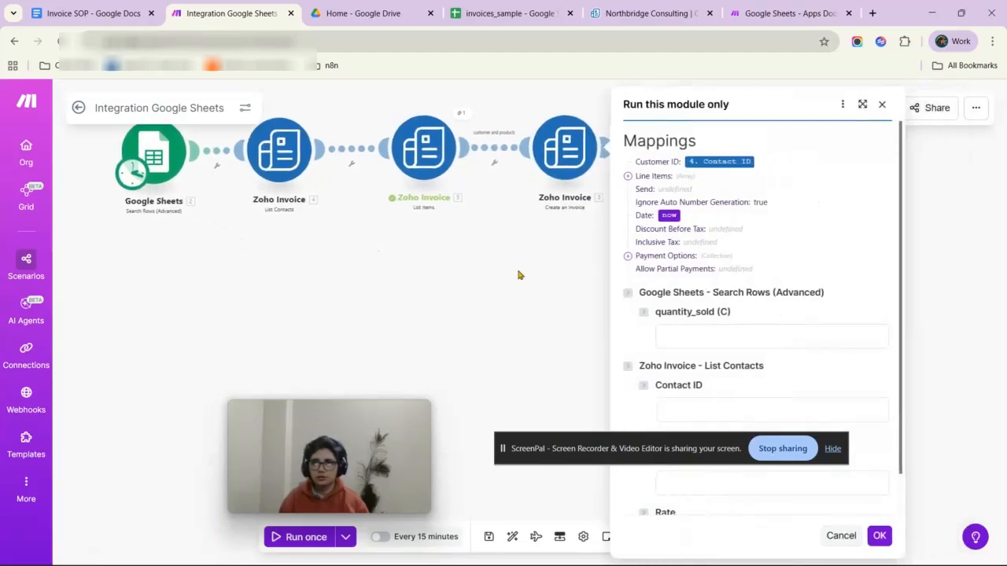
scroll(747, 263, down, 1)
click(503, 13)
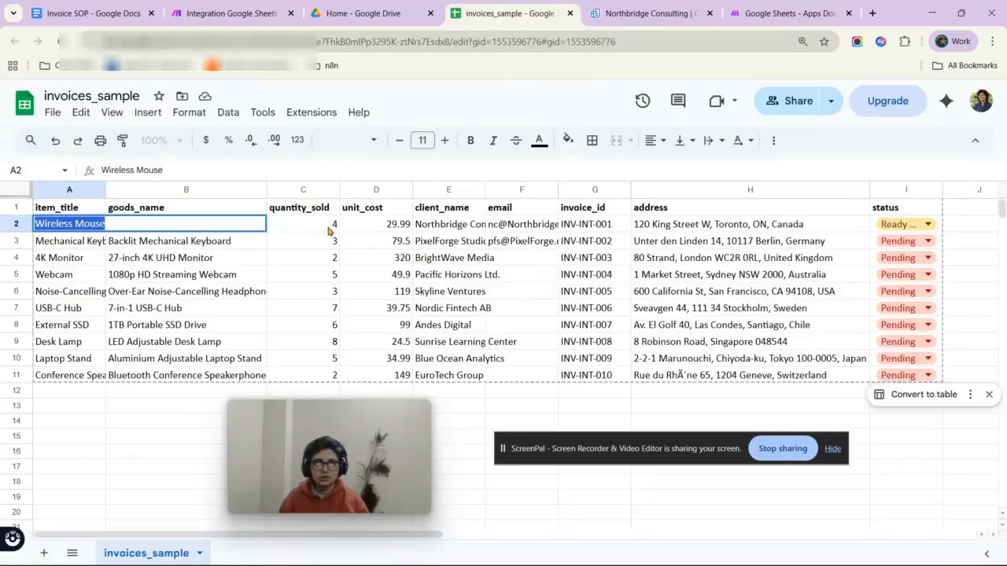
click(258, 8)
click(689, 290)
text(4)
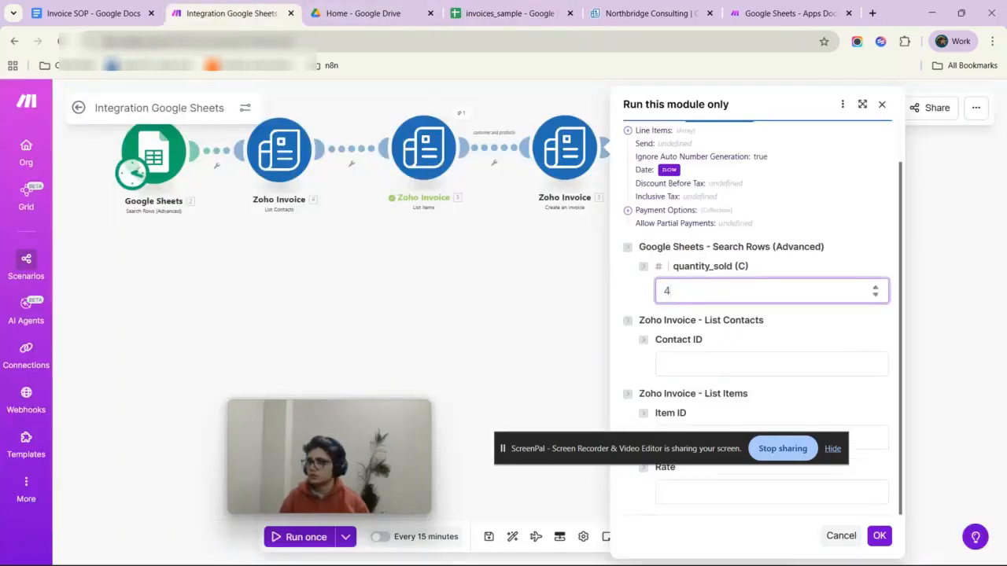
Fill in the test run's Contact ID and Item ID with the copied Northbridge Consulting and Wireless Mouse IDs.
key(alt+Tab)
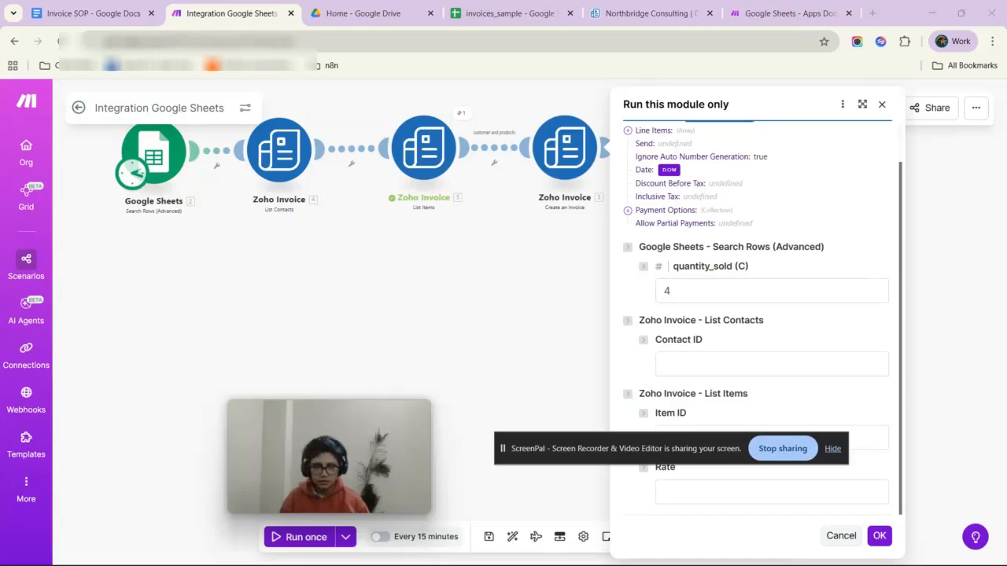
click(711, 364)
key(ctrl+v)
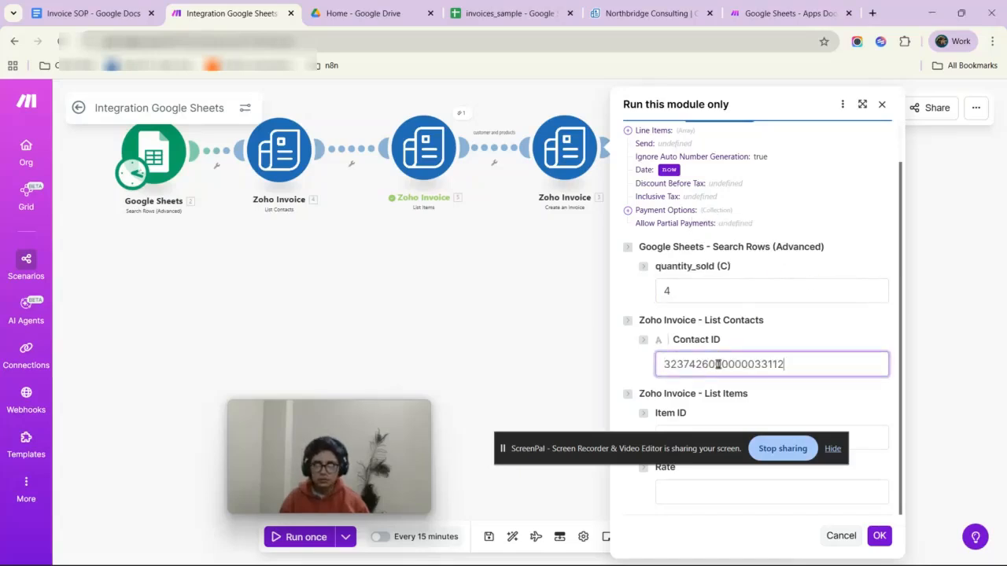
drag(720, 442, 302, 358)
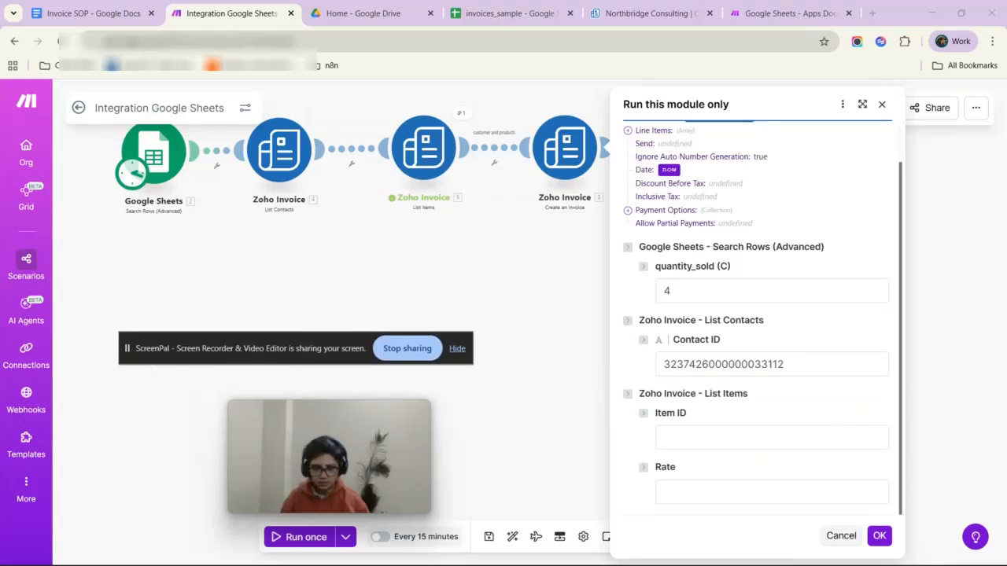
click(715, 436)
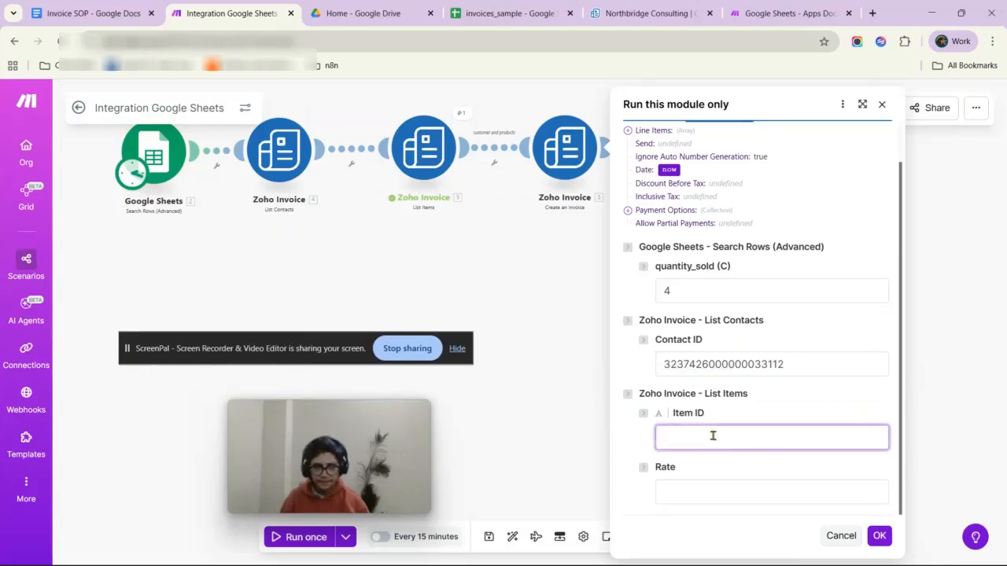
key(ctrl+v)
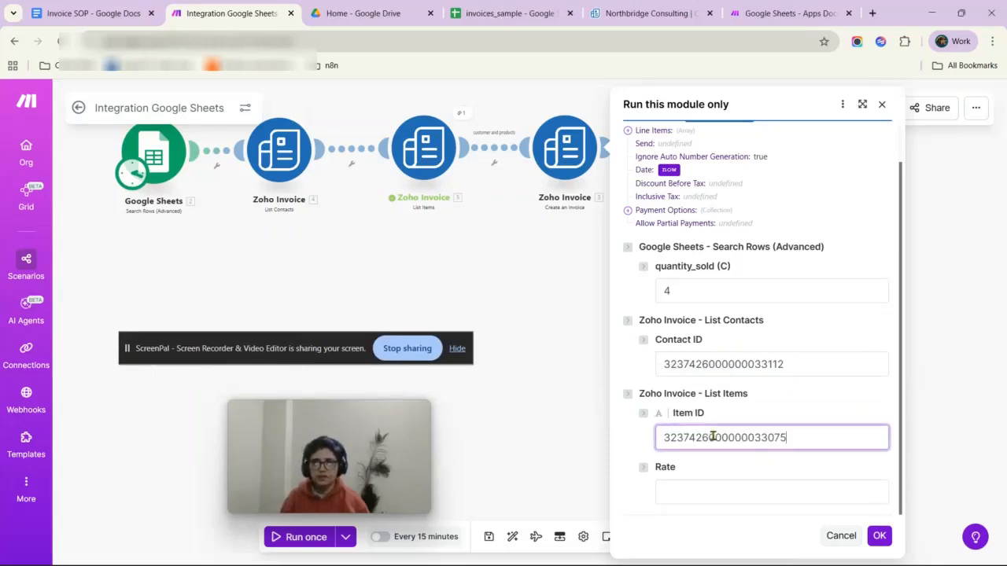
Look up the Wireless Mouse price in Zoho Invoice, set the test Rate to 30 and run the Create an Invoice module.
click(715, 493)
click(656, 16)
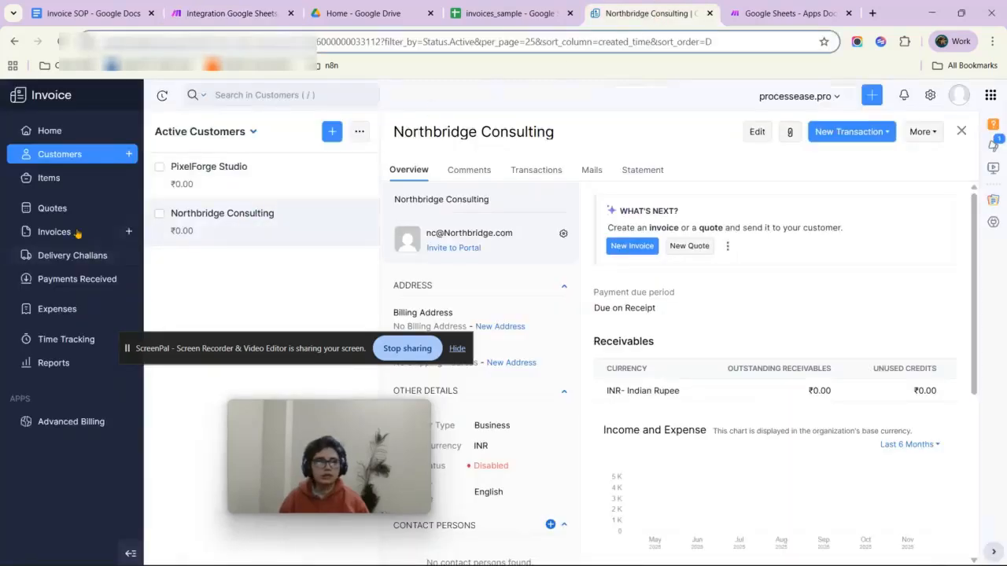
click(45, 177)
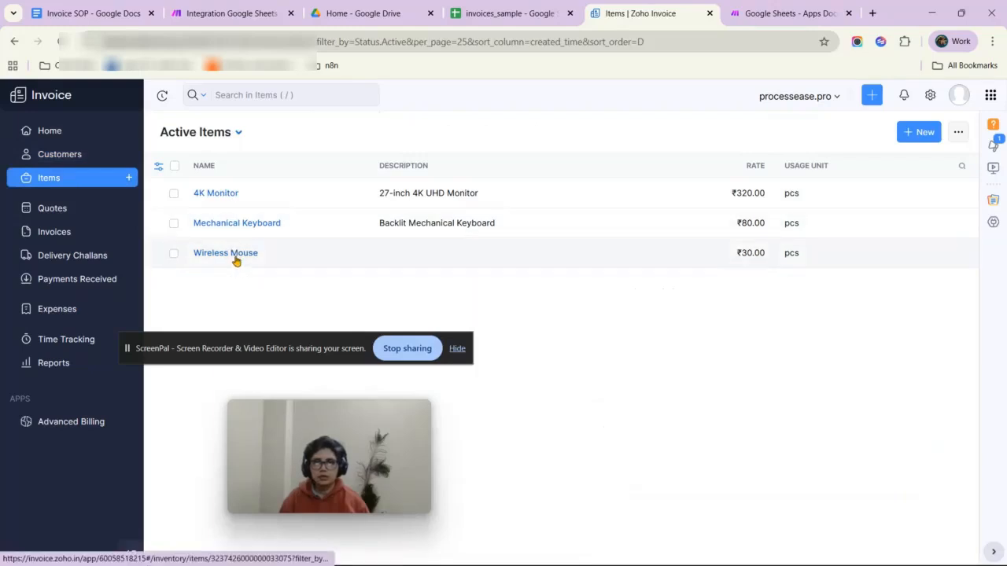
click(767, 13)
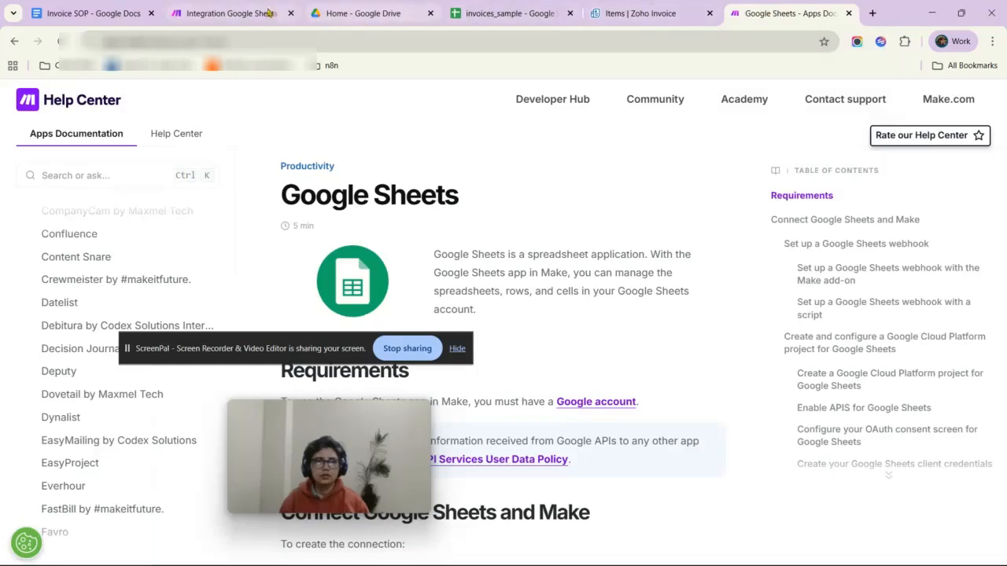
click(256, 11)
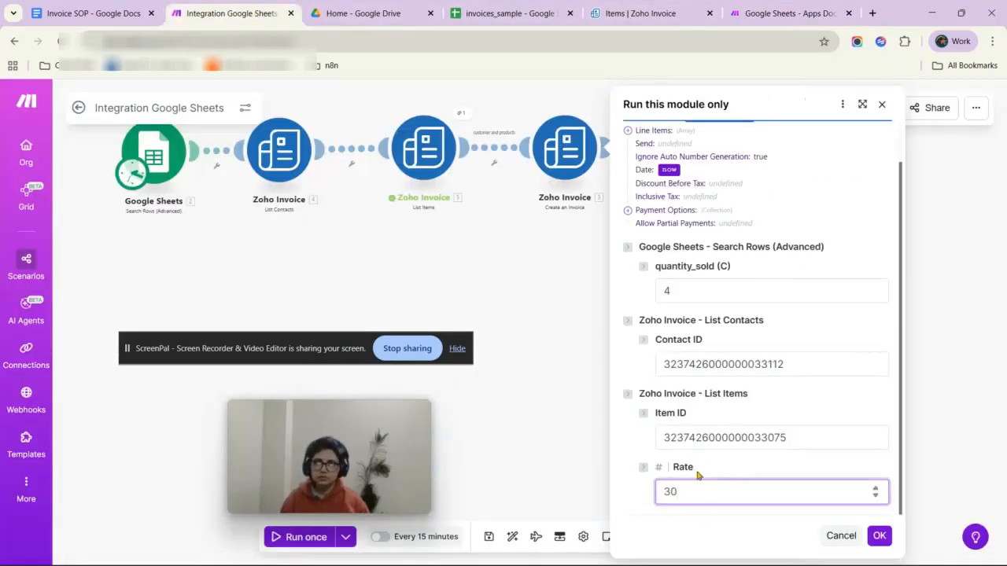
scroll(747, 415, up, 1)
scroll(757, 393, down, 1)
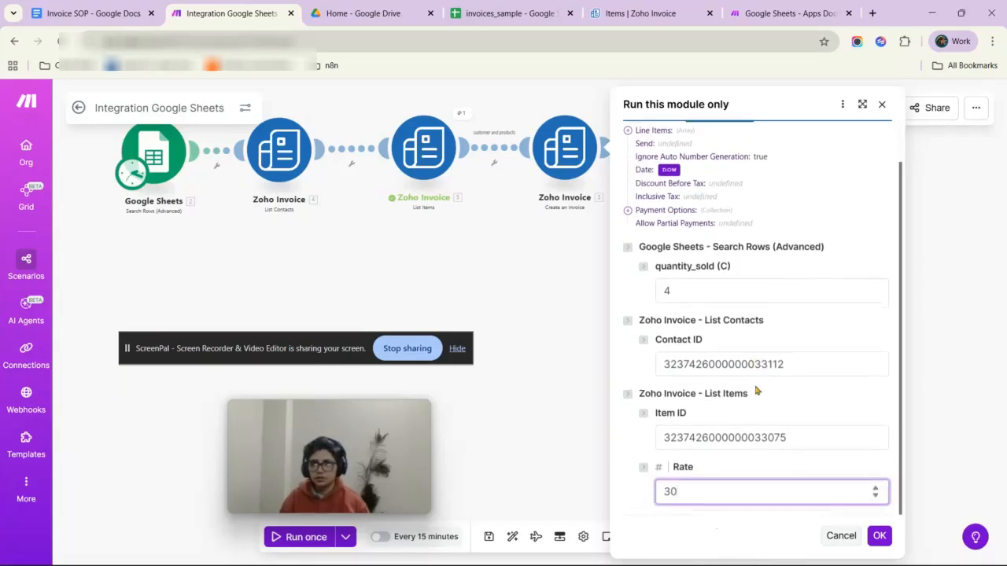
click(878, 535)
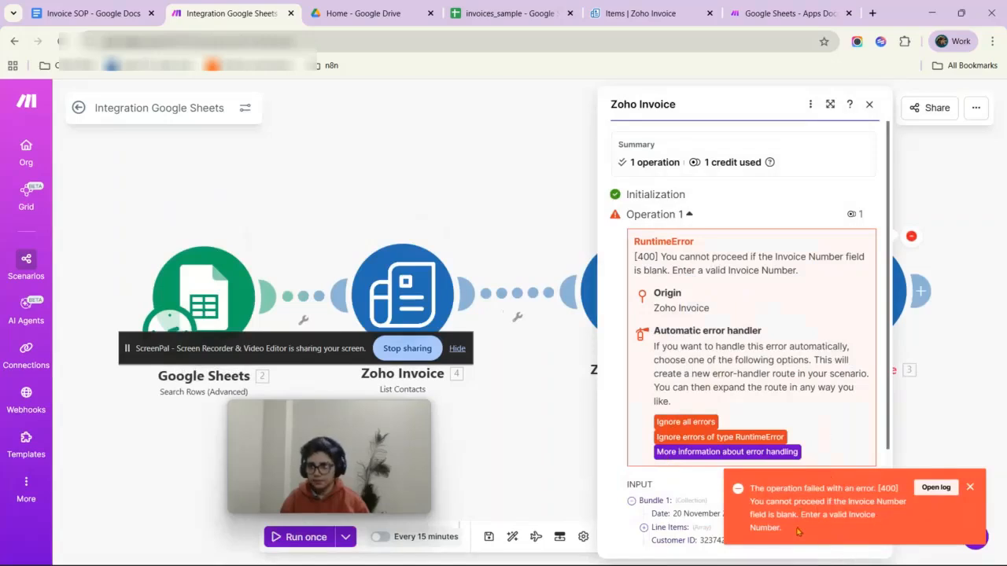
Open the settings of the Create an Invoice module and go to its Invoice Number field.
click(554, 406)
click(641, 250)
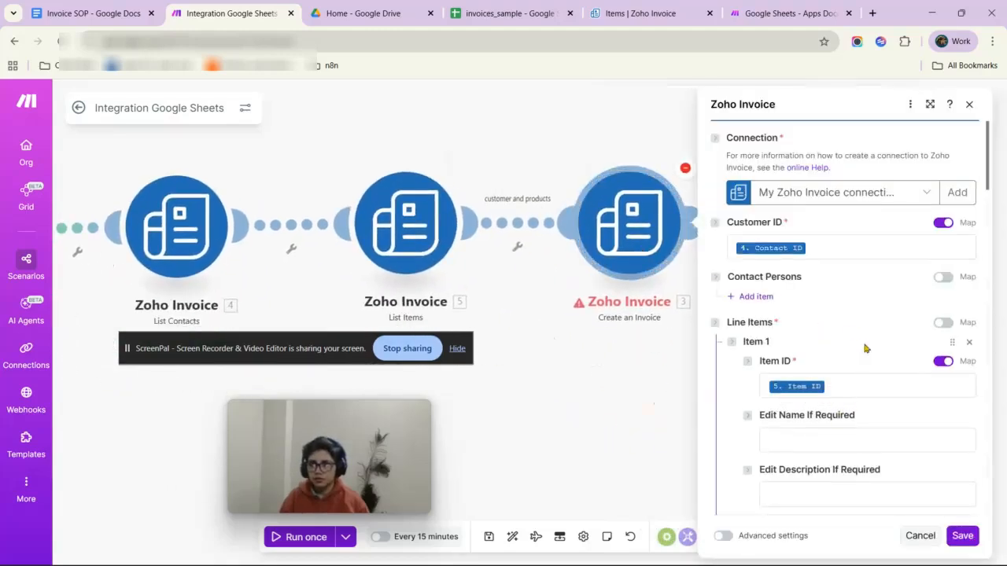
scroll(864, 348, down, 4)
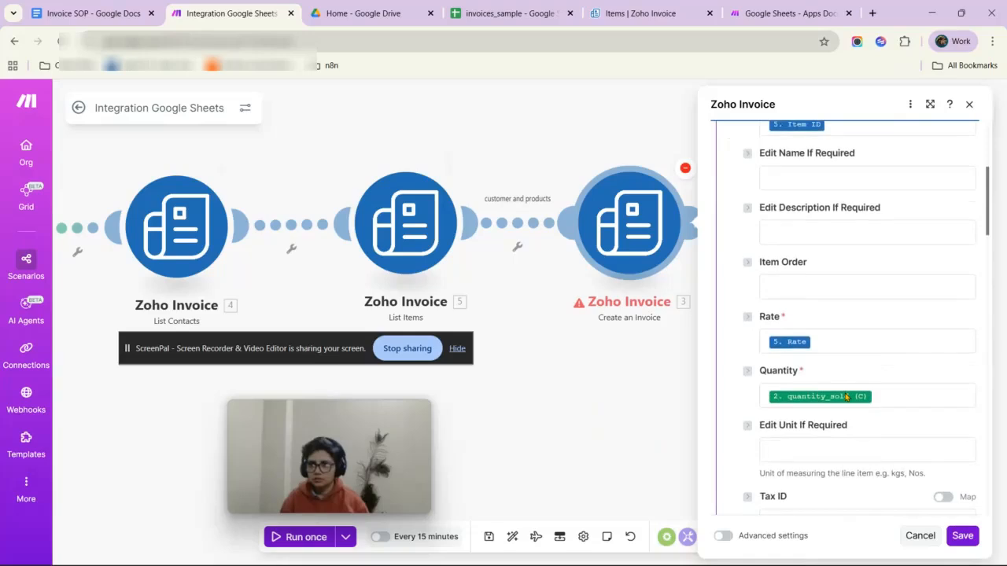
scroll(826, 384, down, 6)
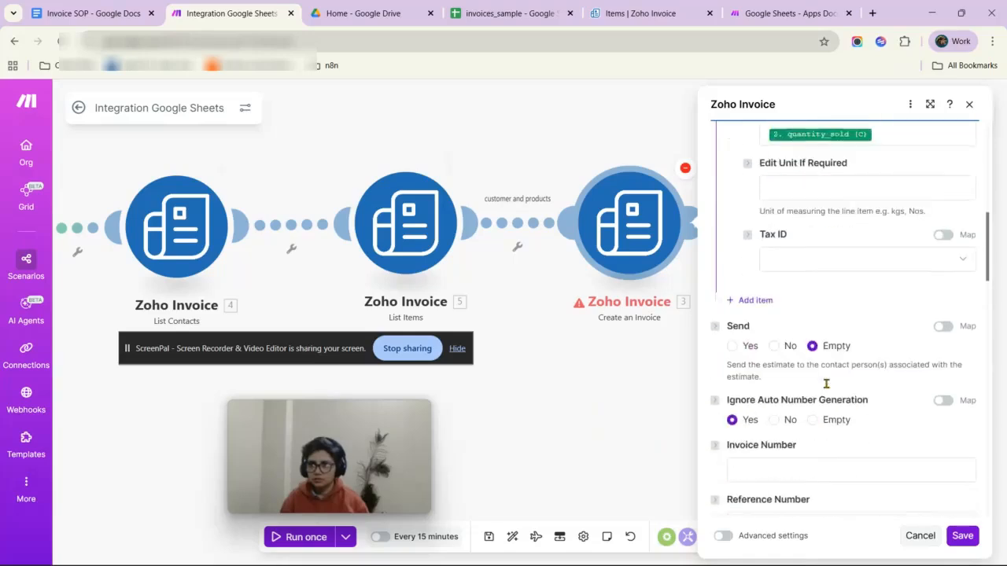
scroll(826, 383, down, 1)
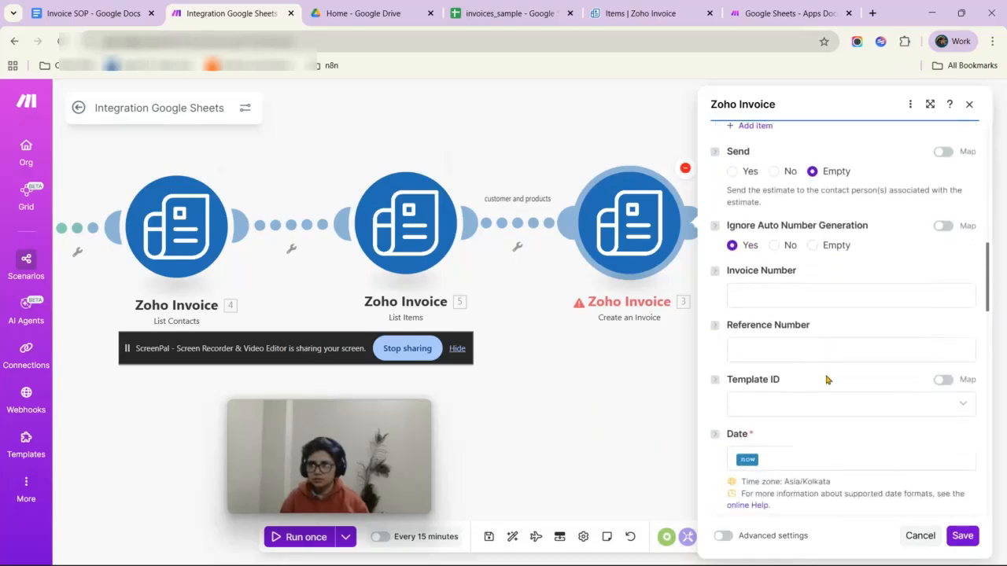
Try to build the Invoice Number from the prefix INV- and a mappable List Items or List Contacts field.
click(760, 289)
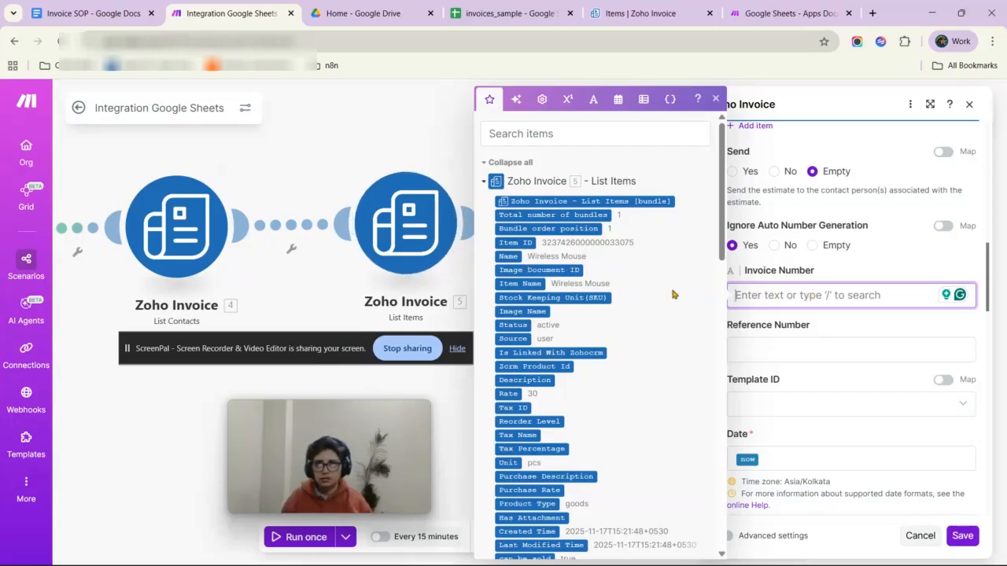
text(INV-)
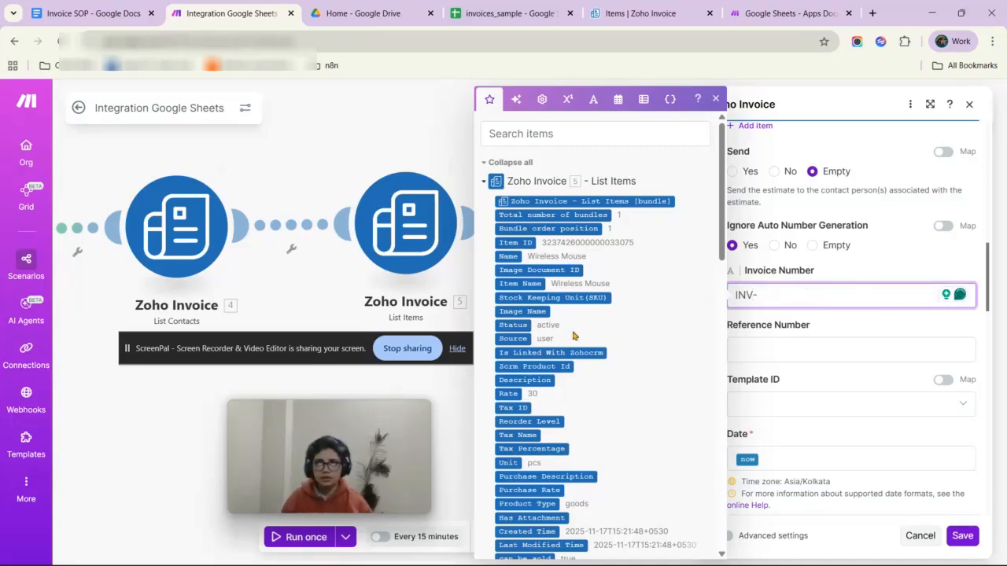
scroll(563, 338, down, 3)
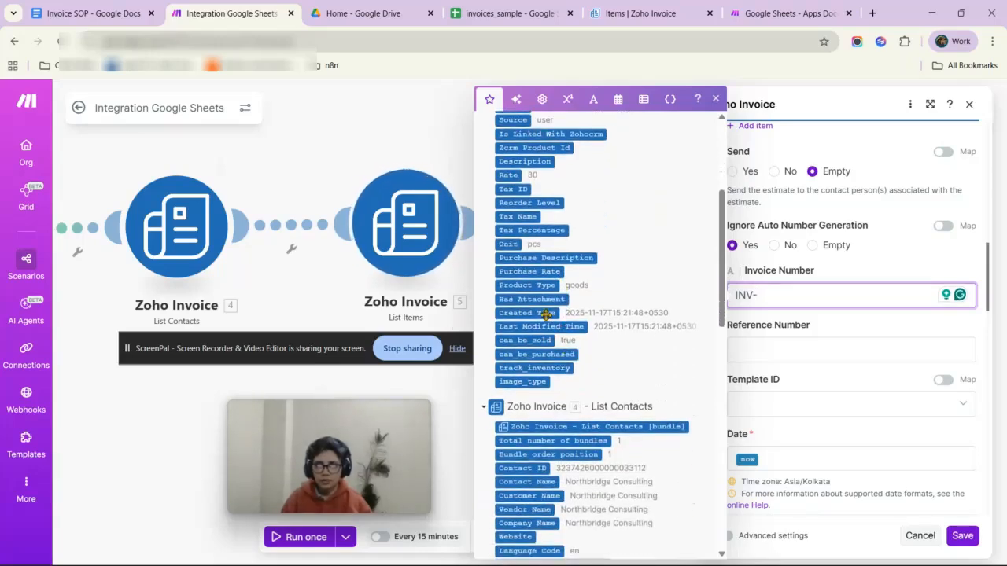
scroll(547, 301, down, 3)
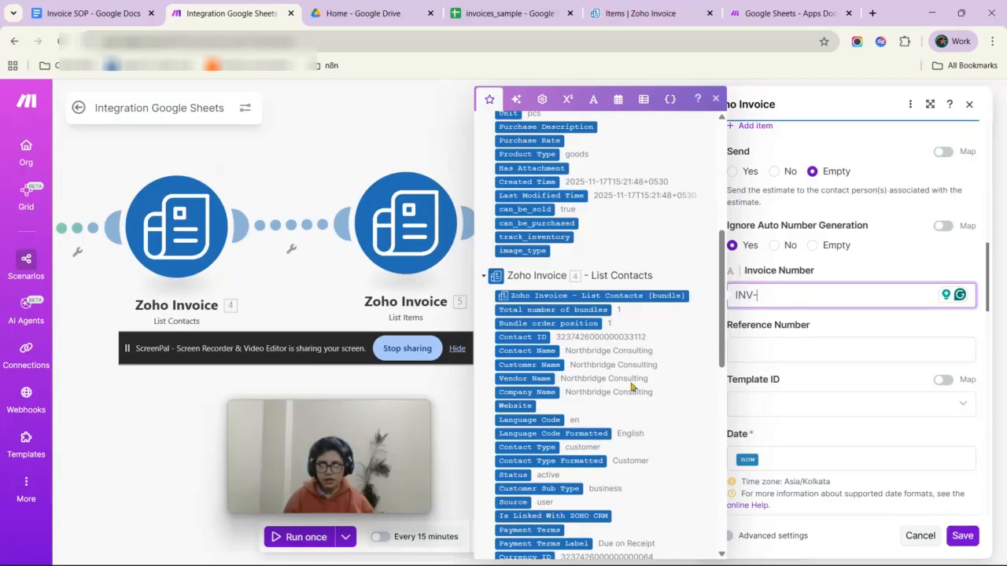
scroll(631, 387, down, 7)
scroll(596, 447, up, 4)
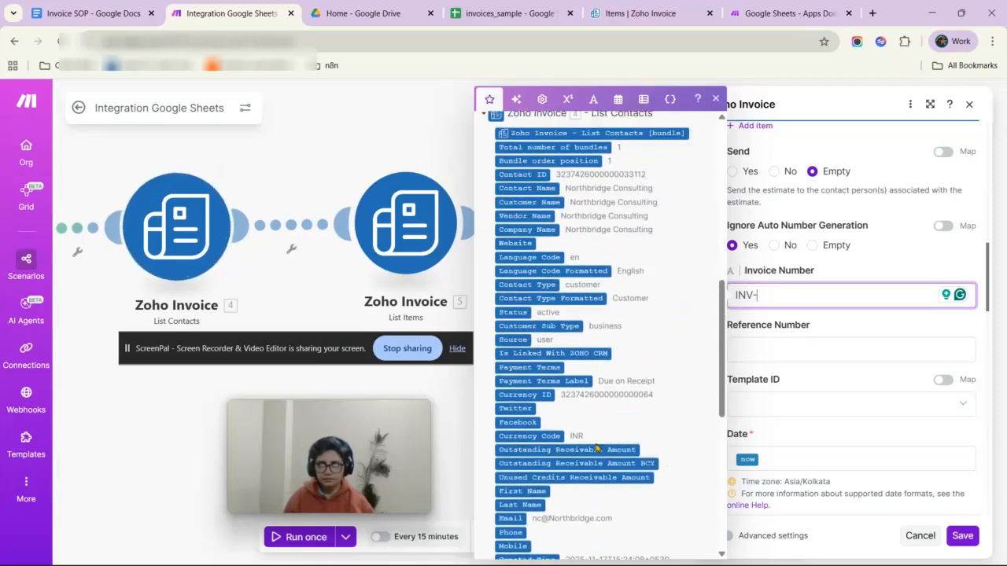
scroll(596, 447, up, 1)
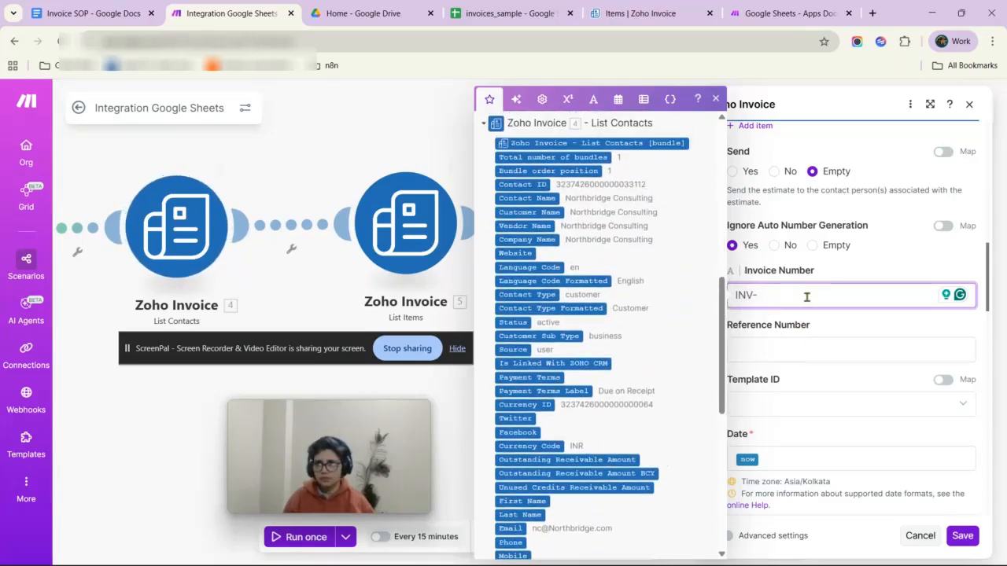
scroll(809, 315, up, 2)
scroll(629, 329, up, 4)
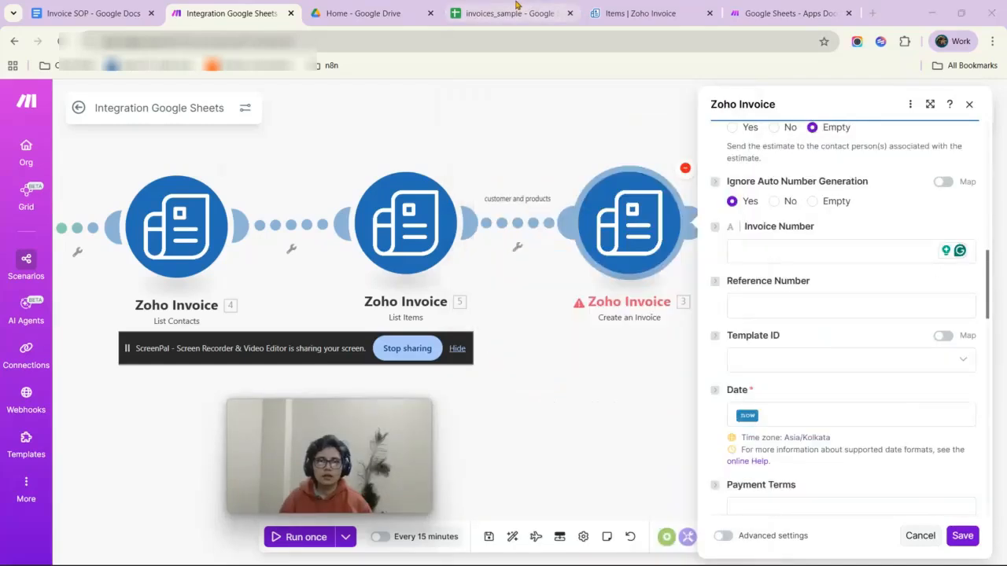
Check the invoice_id column of the invoices_sample sheet for the invoice numbers, and return to the Make scenario.
click(511, 9)
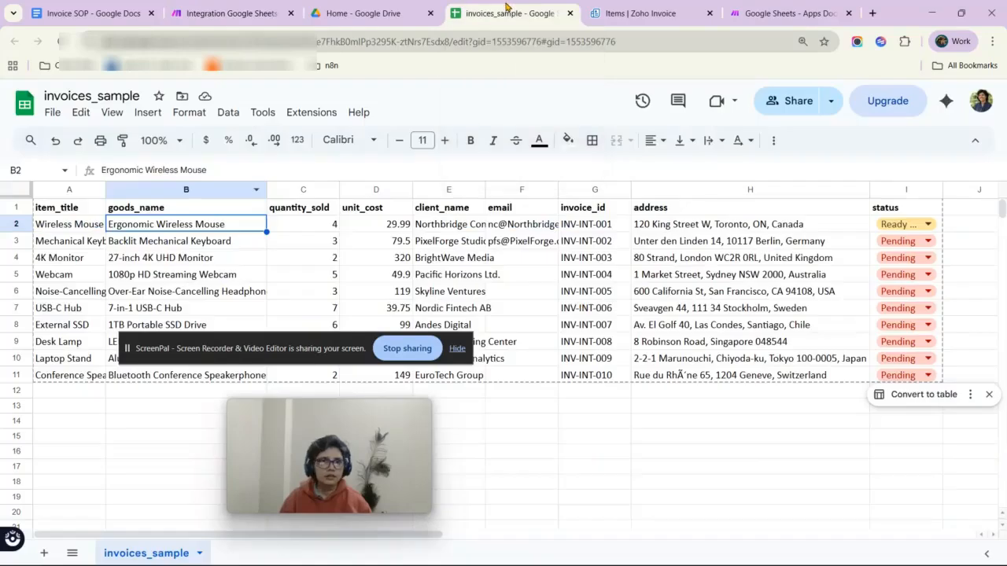
click(480, 242)
click(602, 225)
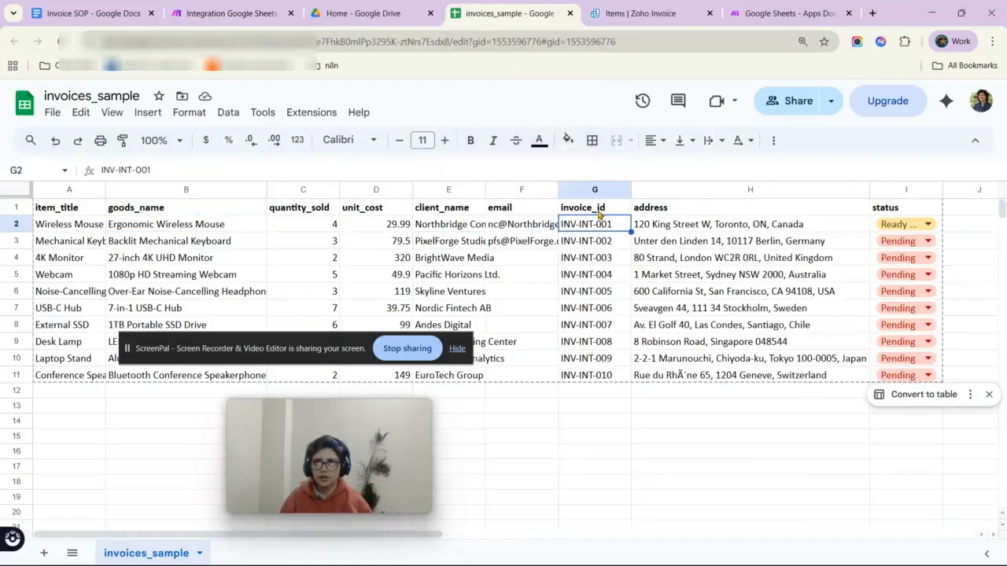
click(595, 277)
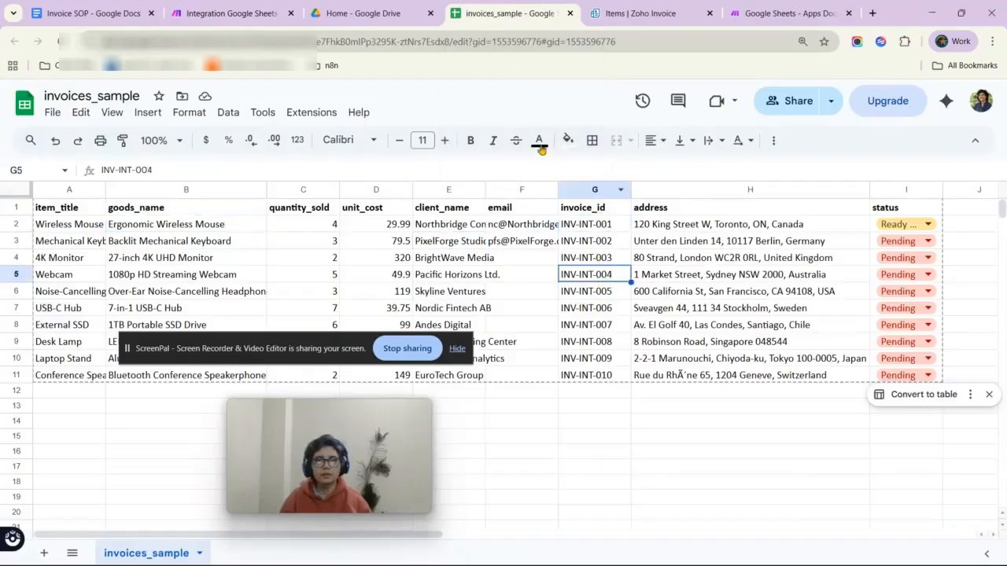
click(260, 11)
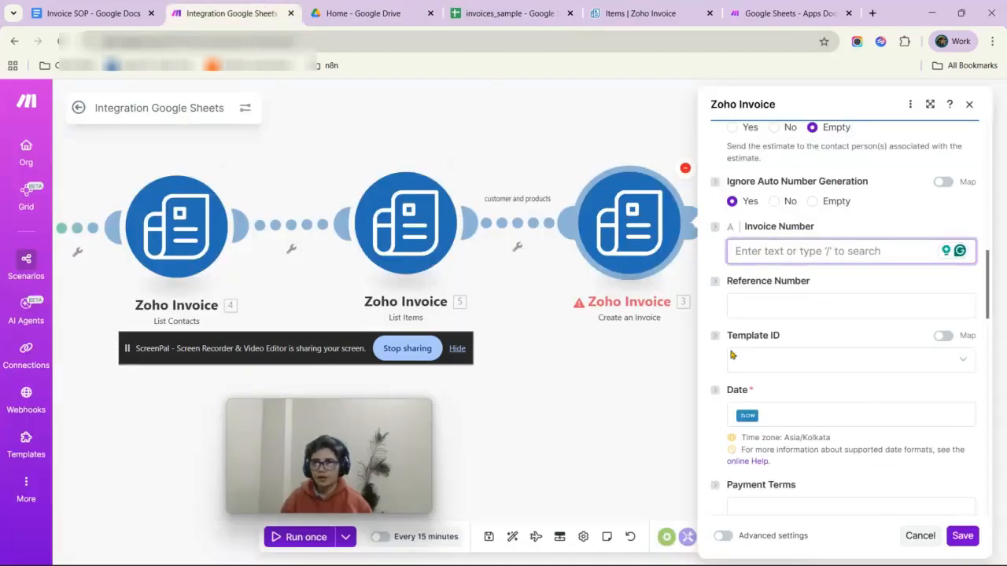
Map the Invoice Number to invoice_id (G) from Google Sheets Search Rows (Advanced) and save the Create an Invoice module.
click(802, 252)
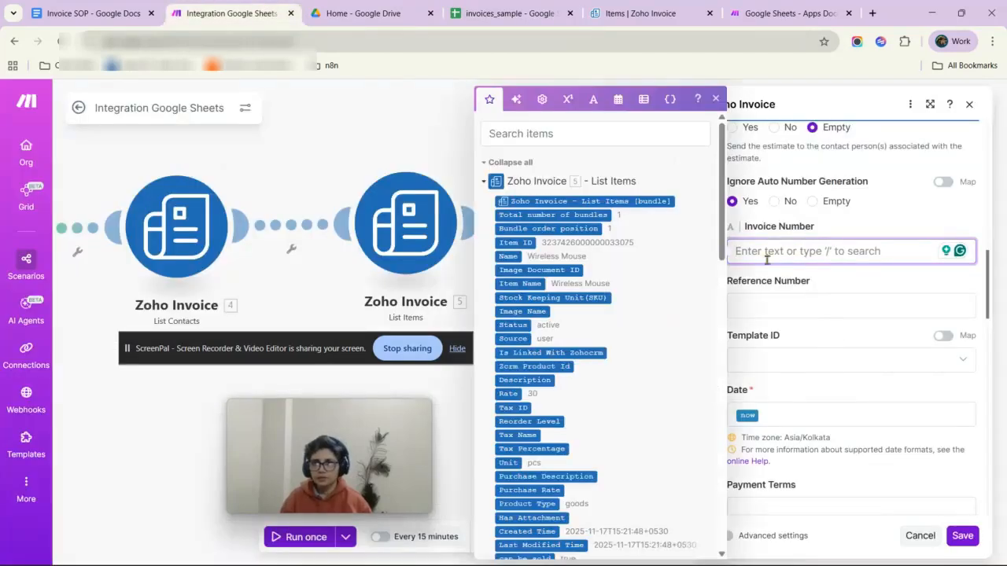
click(579, 136)
text(goo)
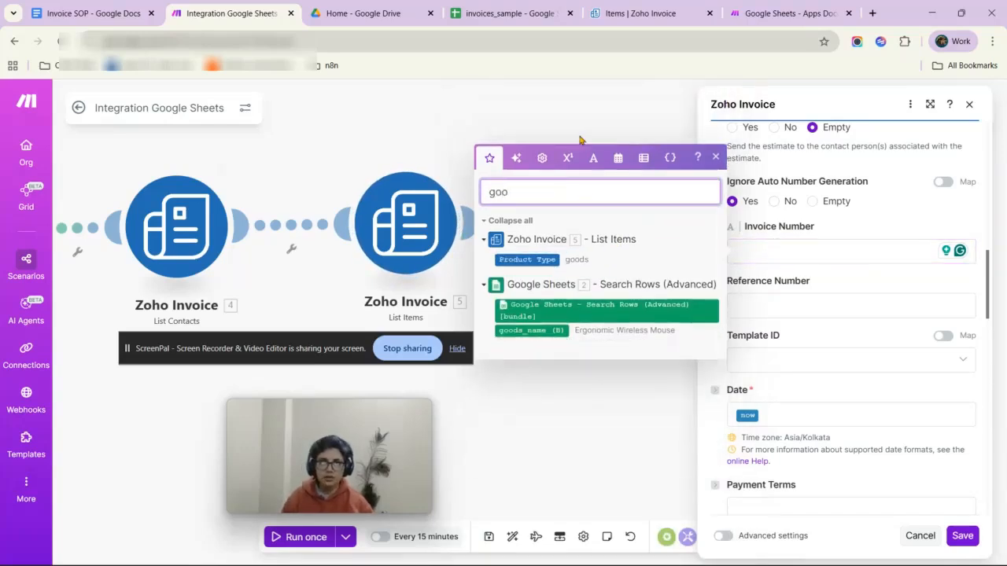
double_click(543, 196)
text(invoi)
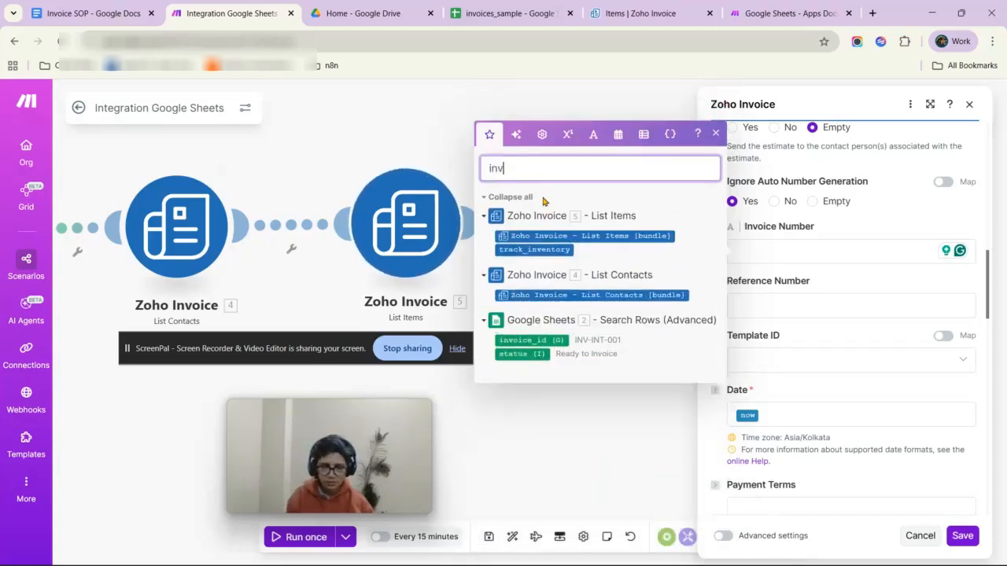
click(550, 332)
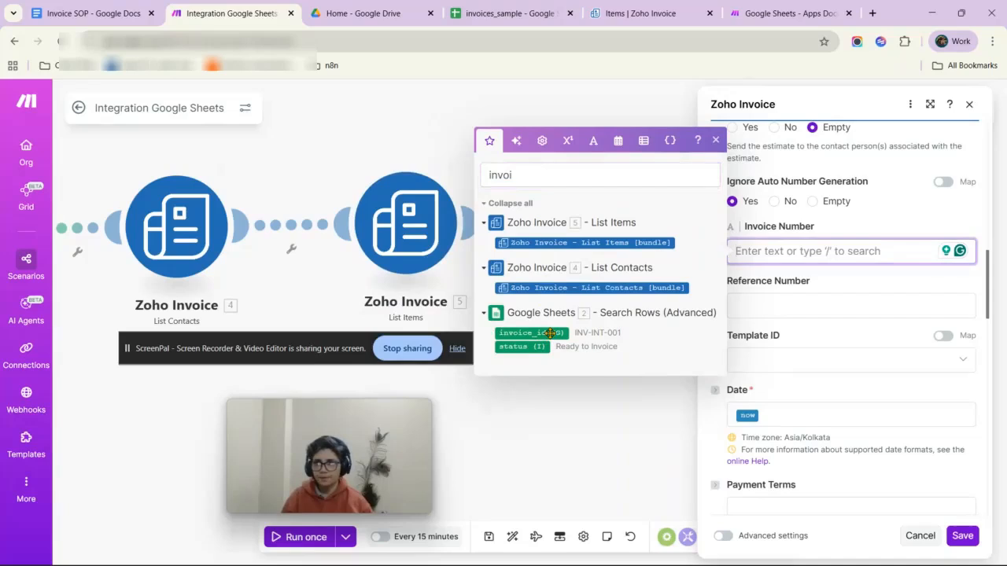
click(551, 332)
click(849, 279)
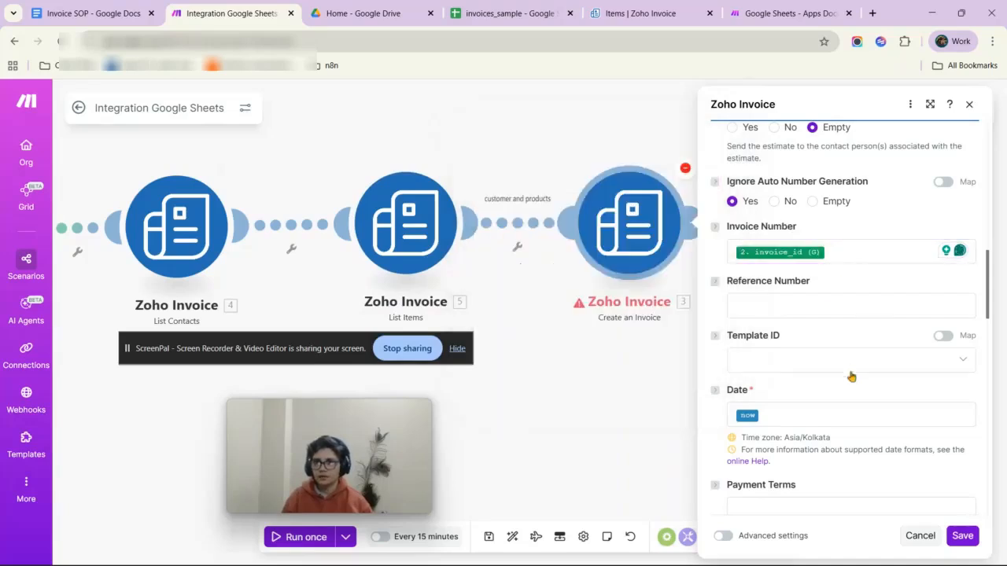
scroll(851, 377, down, 8)
click(961, 537)
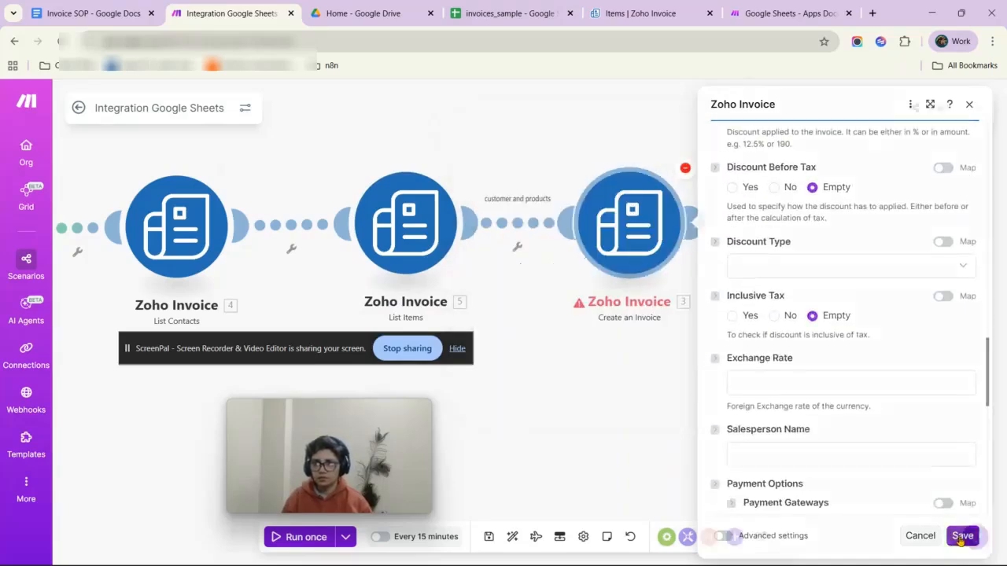
Start a new standalone run of the Create an Invoice module with quantity_sold (C) set to 4.
right_click(557, 202)
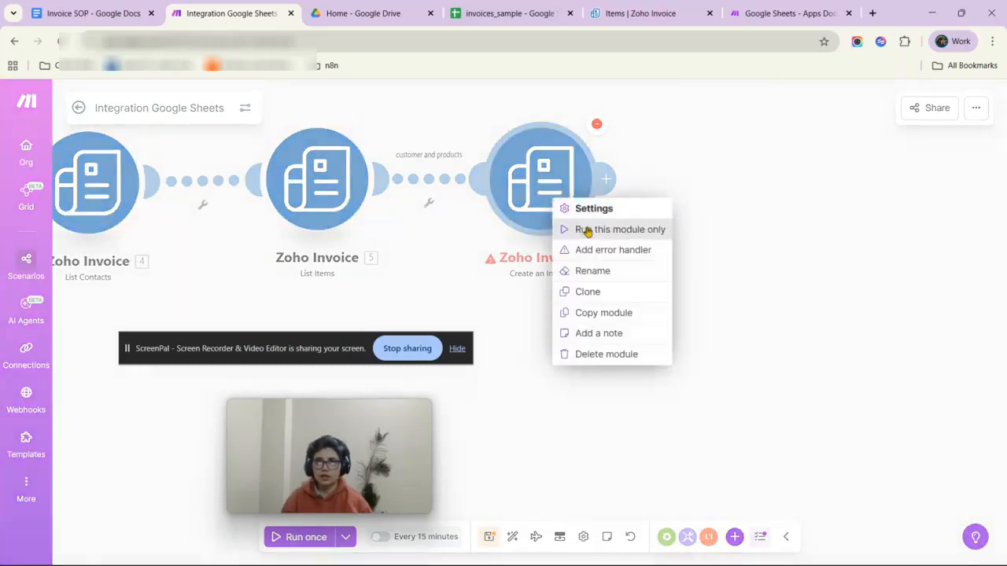
click(587, 230)
scroll(755, 338, down, 3)
click(705, 254)
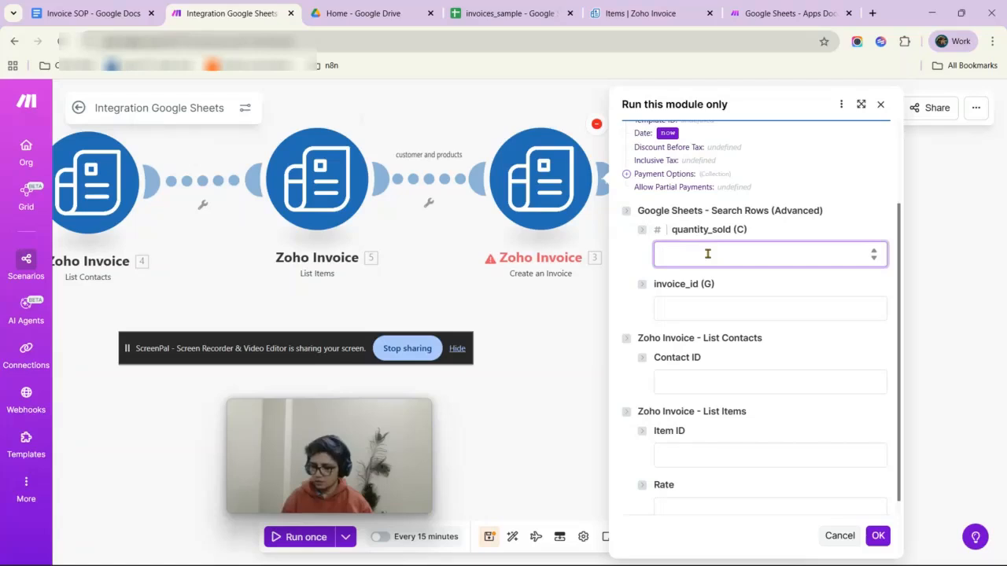
click(699, 310)
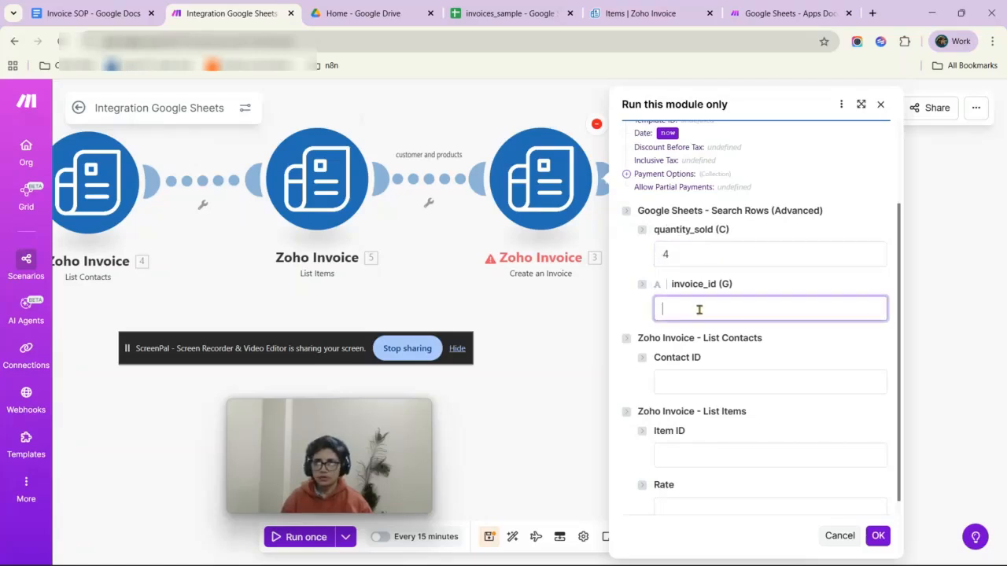
Copy the Wireless Mouse row's invoice_id from the invoices_sample sheet into the test run's invoice_id (G) in Make.
click(481, 13)
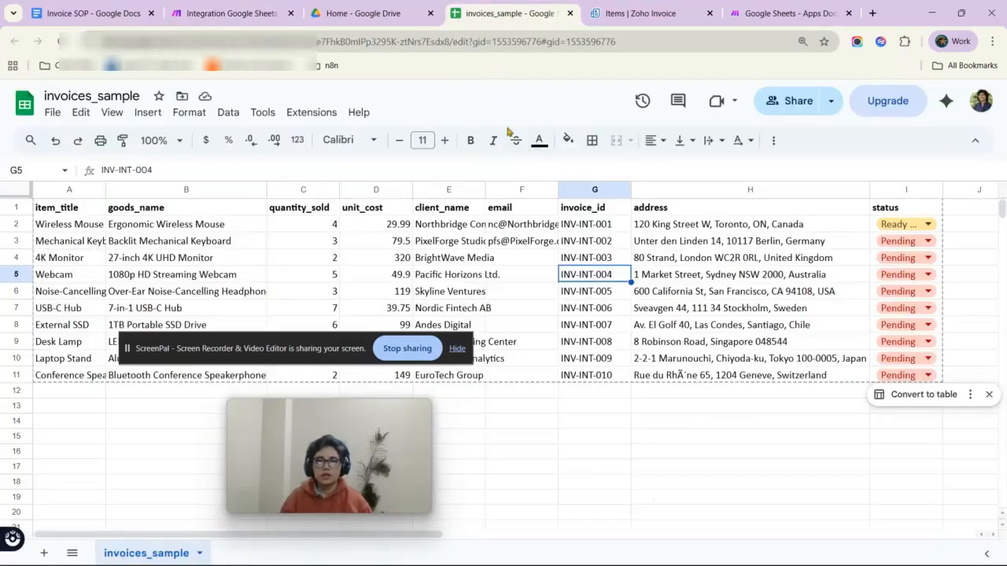
click(597, 223)
double_click(597, 224)
key(ctrl+c)
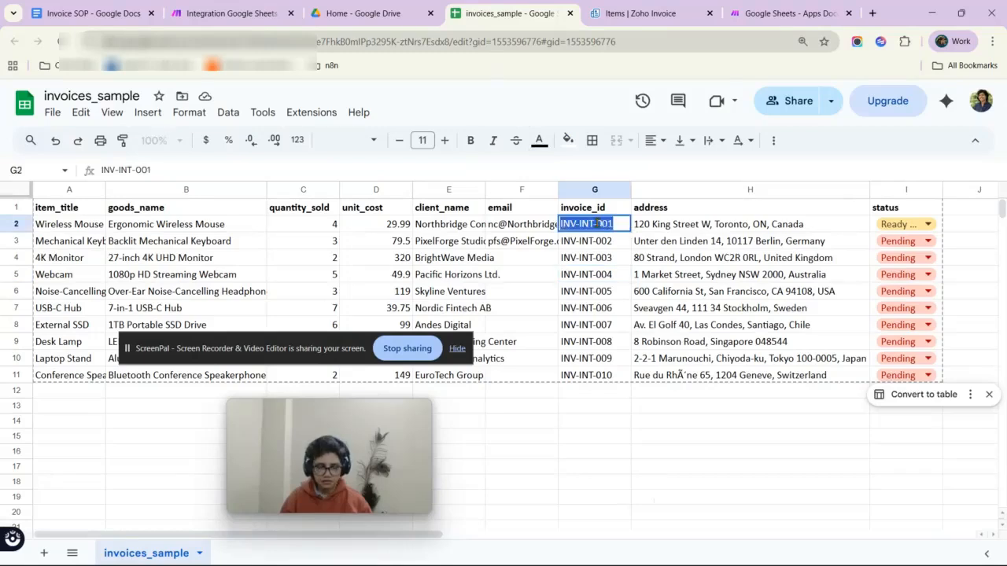
click(257, 9)
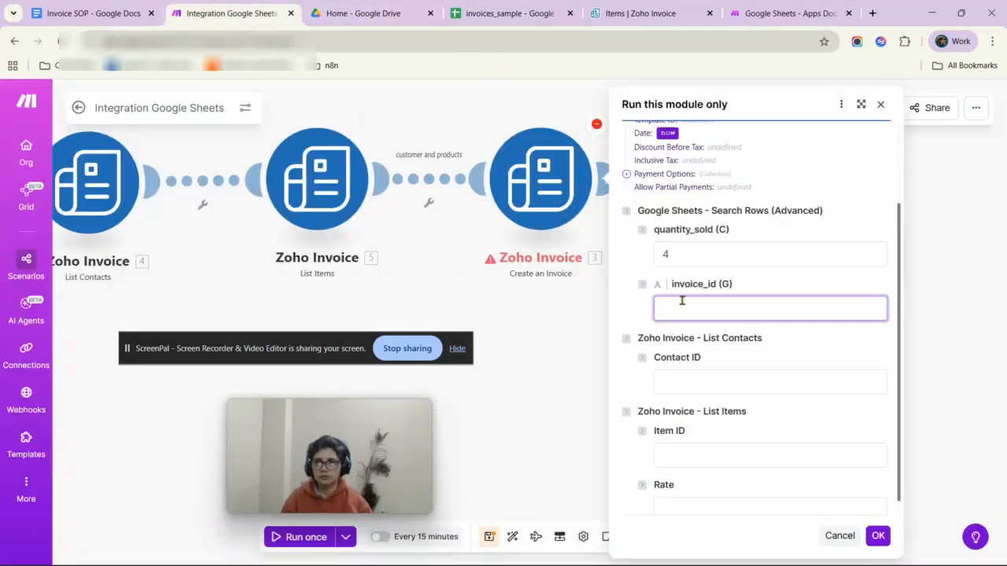
key(ctrl+v)
Enter the Northbridge Consulting contact ID as Contact ID and the Wireless Mouse ID as Item ID for the test run.
scroll(732, 347, down, 1)
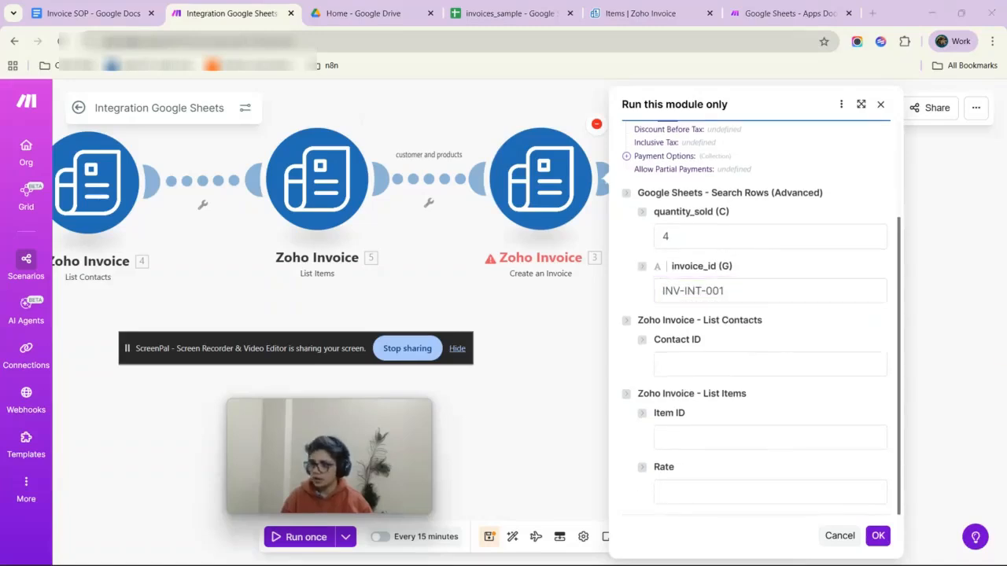
click(705, 362)
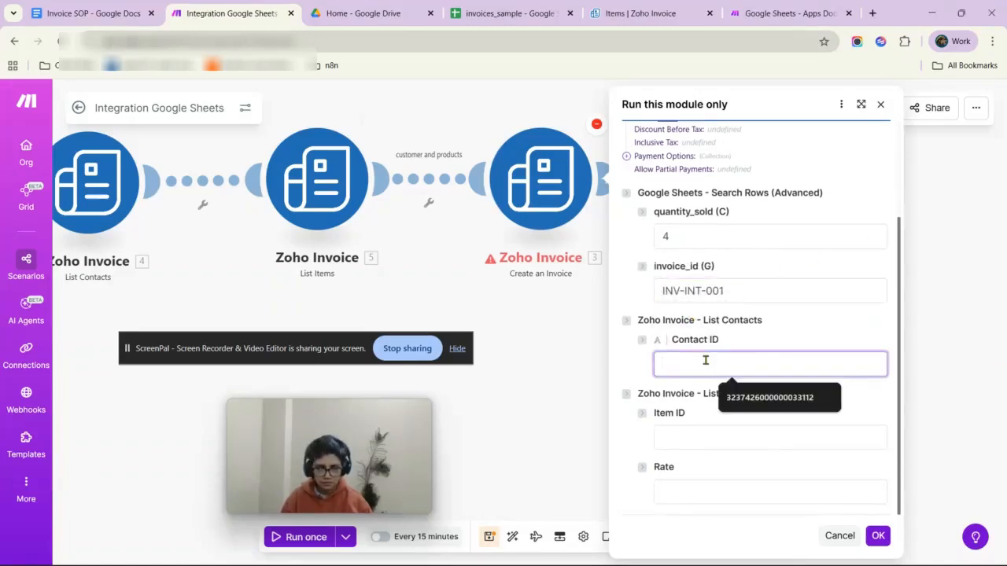
key(ctrl+v)
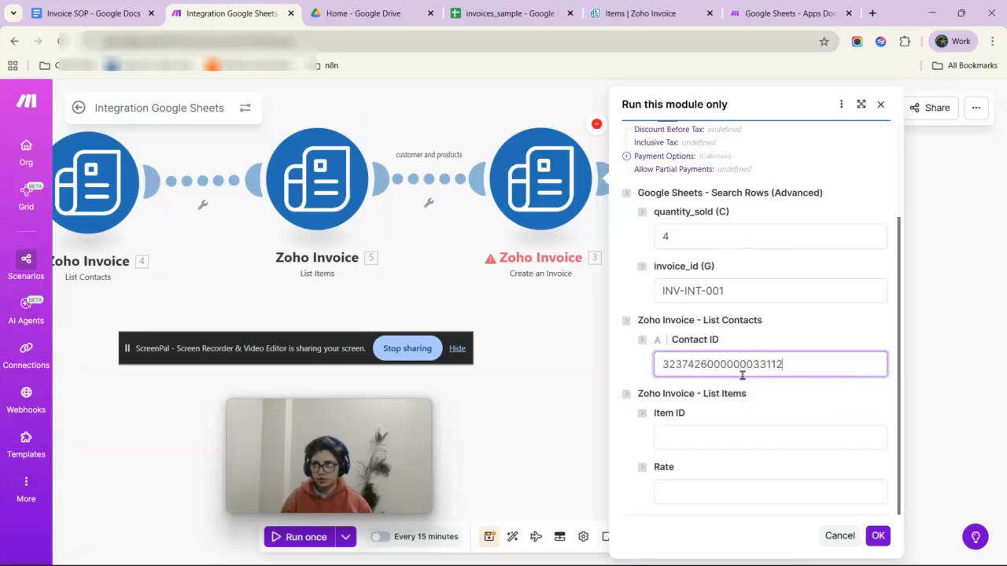
click(713, 431)
key(ctrl+v)
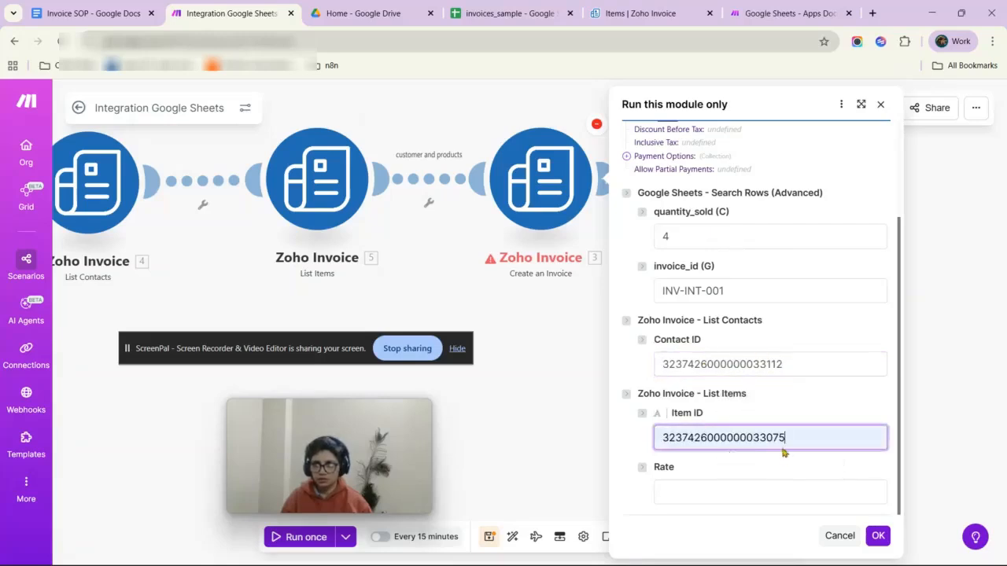
Run the Create an Invoice module with a Rate of 30 and review the output bundle.
click(718, 489)
text(30)
scroll(818, 390, up, 2)
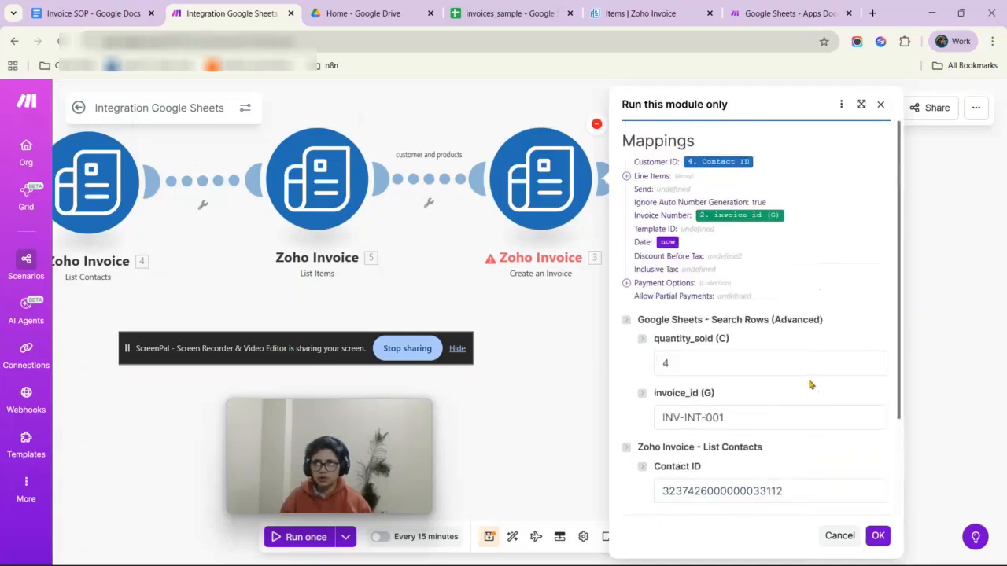
scroll(811, 385, down, 2)
click(881, 535)
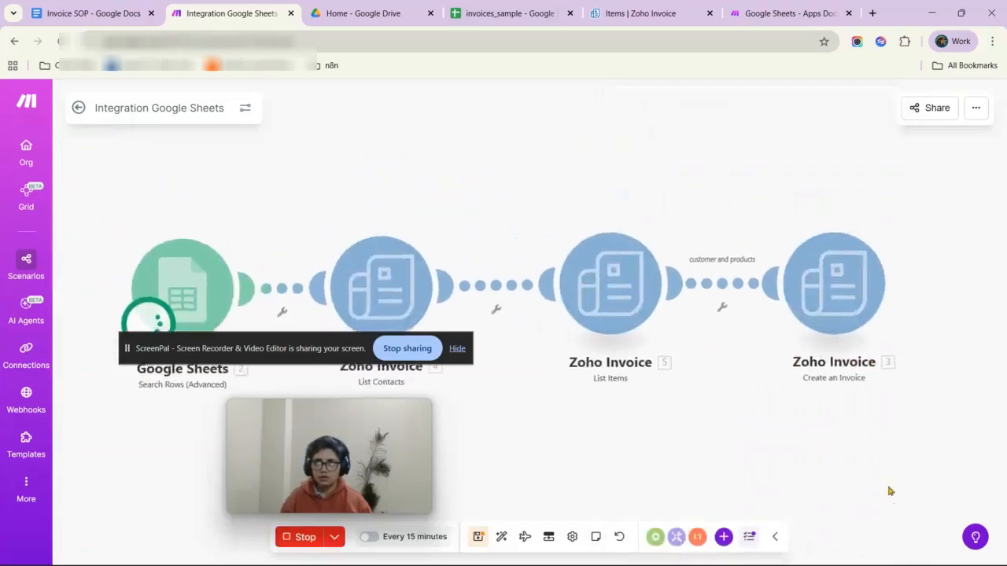
drag(829, 478, 698, 446)
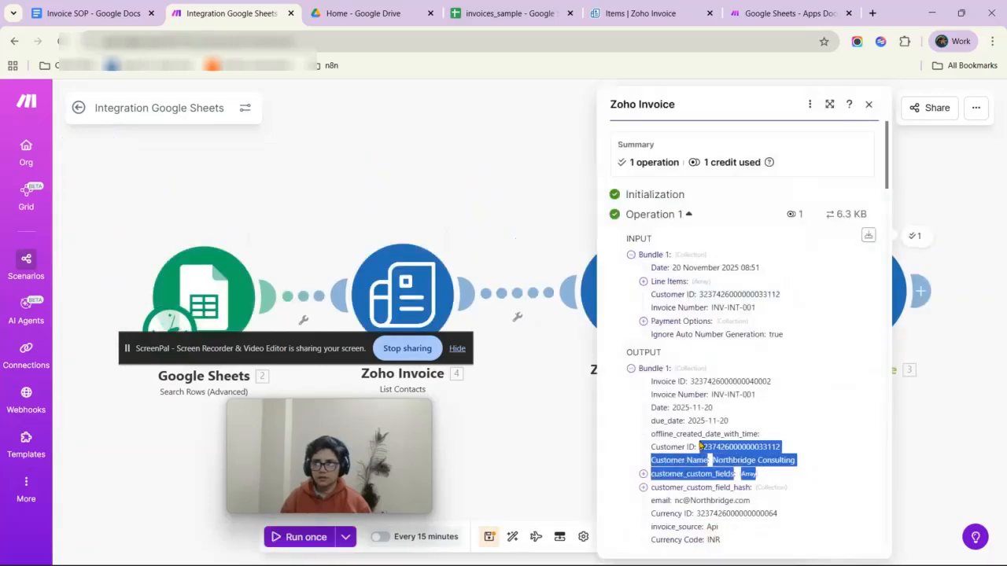
scroll(692, 314, down, 2)
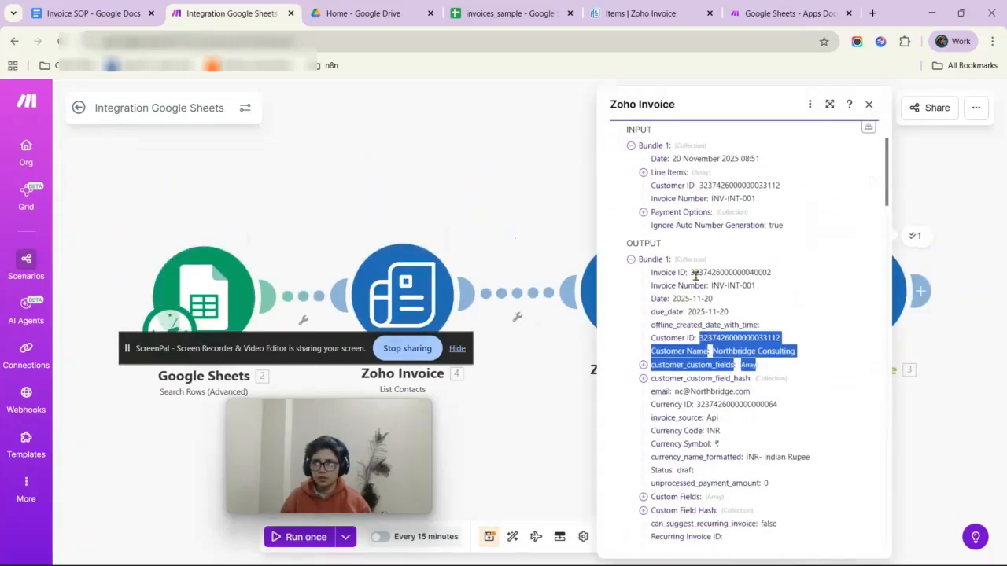
Switch to Zoho Invoice and examine the newly created draft invoice INV-INT-001 for Northbridge Consulting.
drag(716, 272, 758, 272)
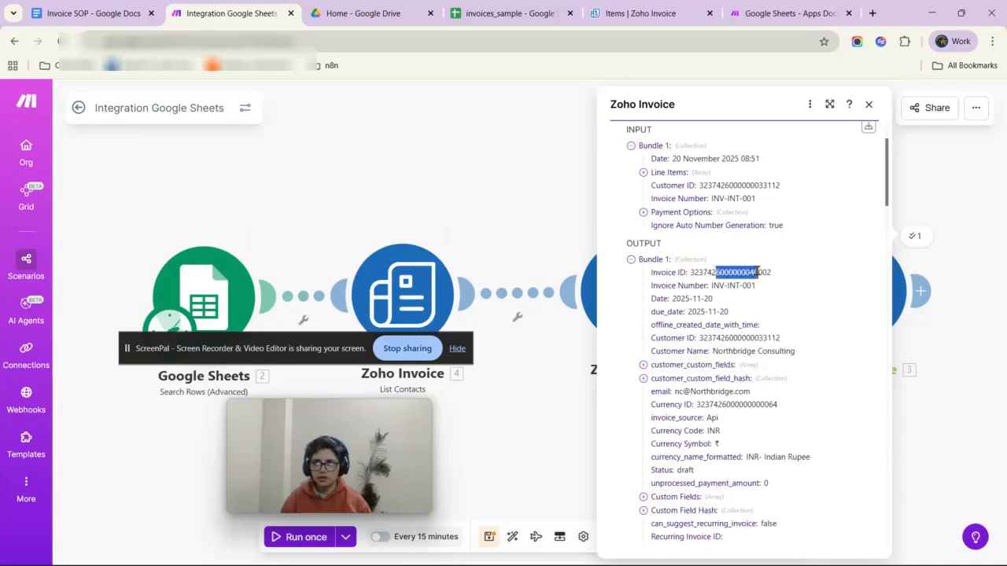
click(634, 16)
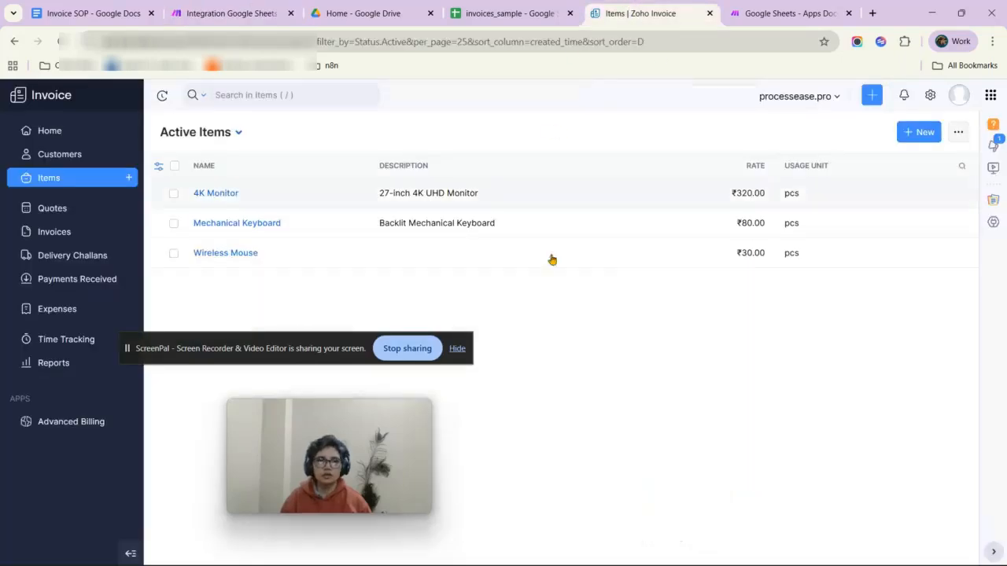
drag(292, 340, 731, 464)
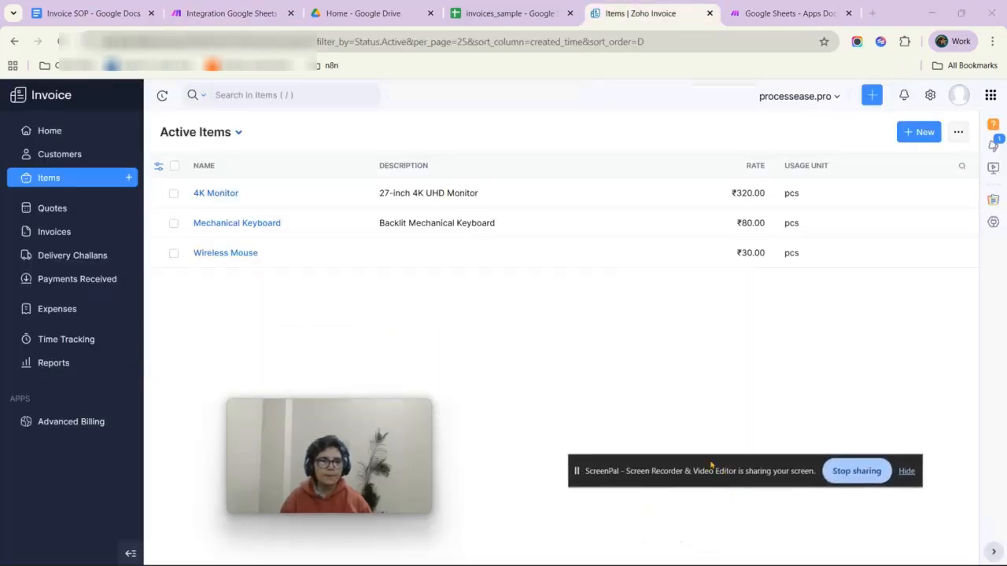
click(63, 231)
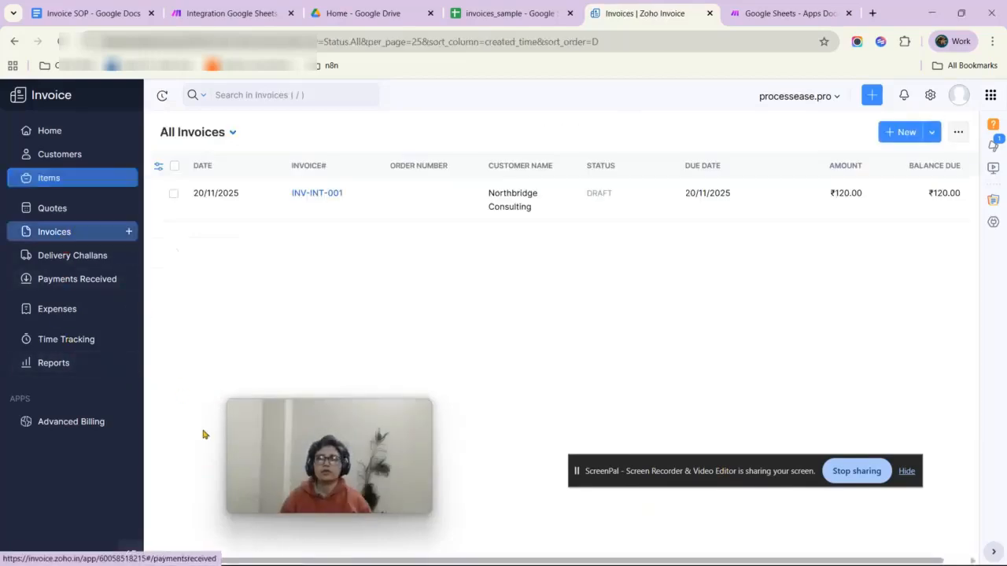
click(225, 198)
scroll(584, 310, down, 3)
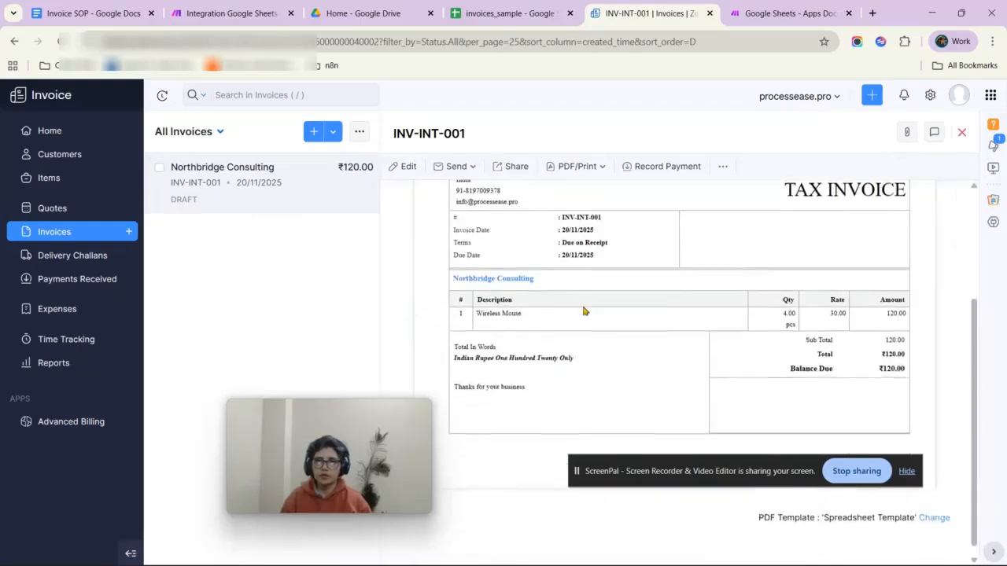
scroll(543, 254, up, 3)
Return to the Make scenario, close the Create an Invoice output and save the scenario.
click(228, 13)
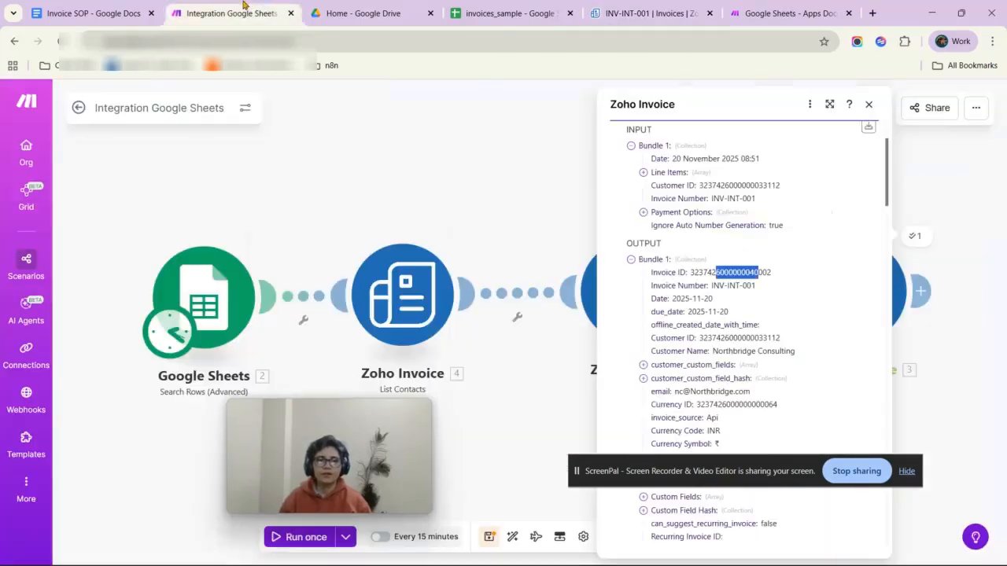
click(523, 184)
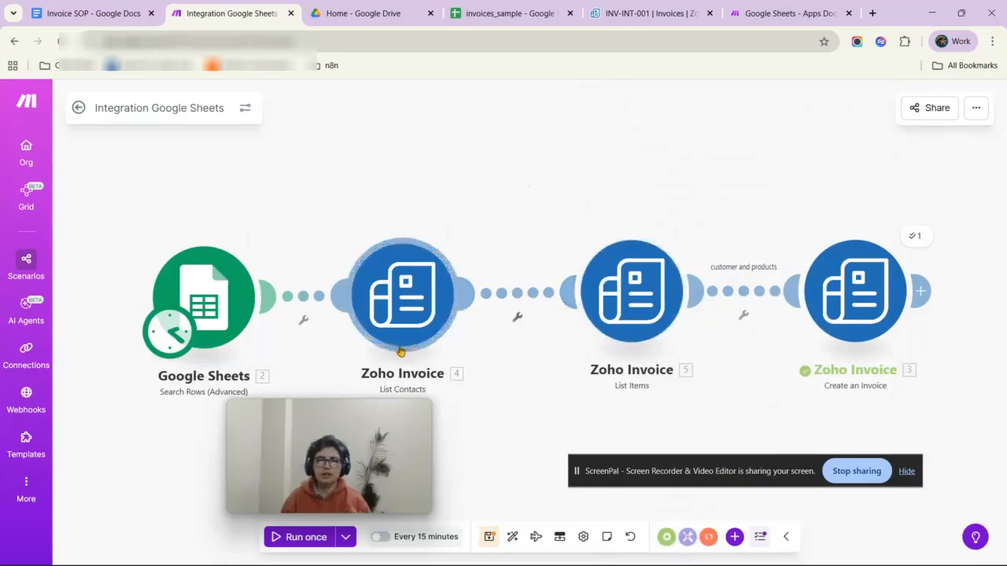
mouse_move(330, 456)
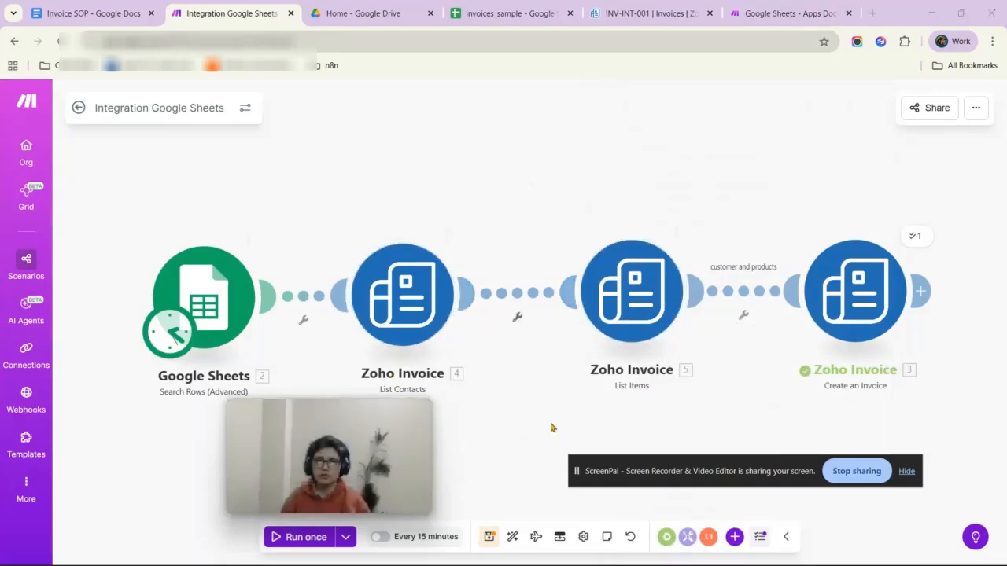
drag(351, 445, 208, 462)
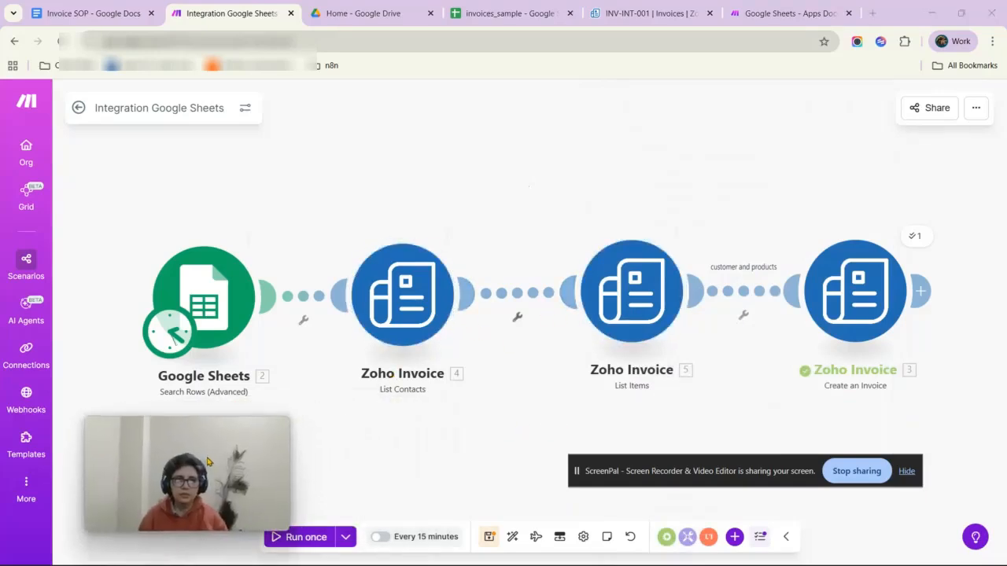
click(489, 540)
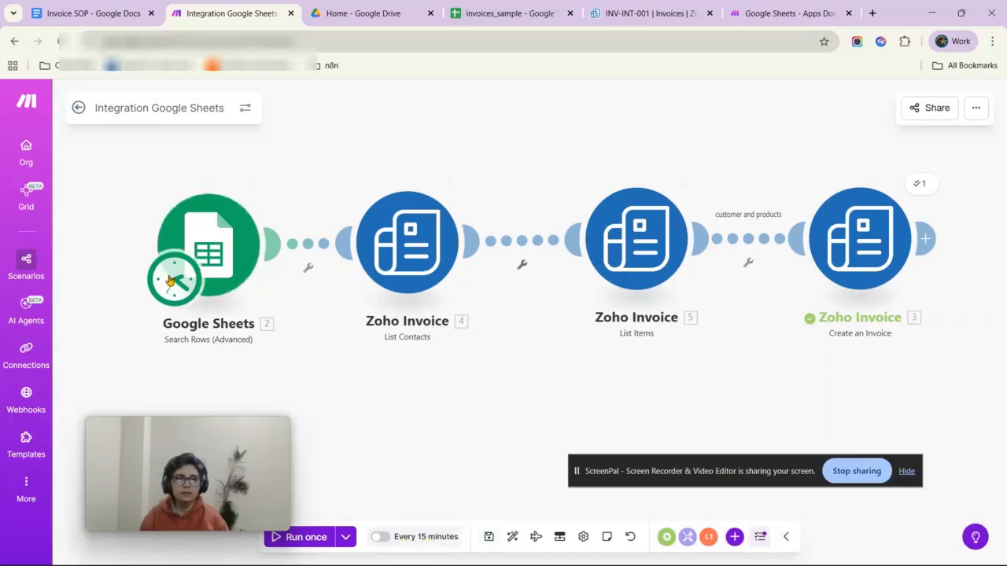
Schedule the scenario to run every day at 14:21 and activate it.
click(172, 281)
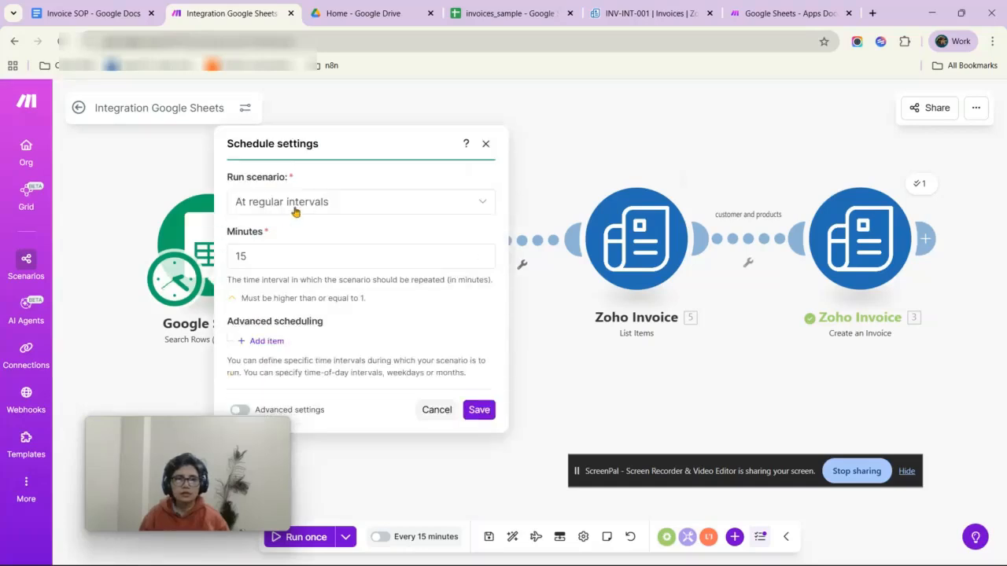
click(335, 205)
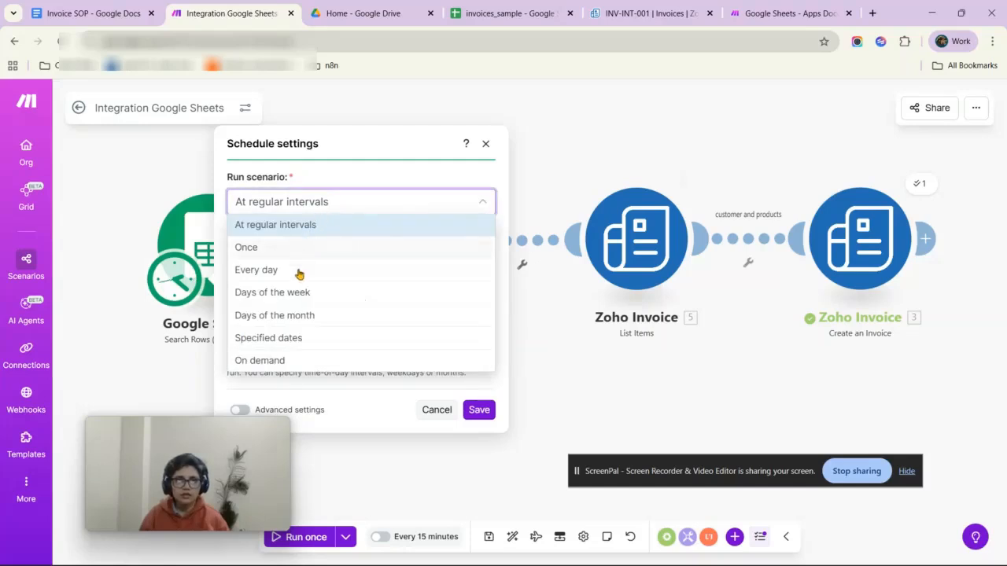
click(299, 270)
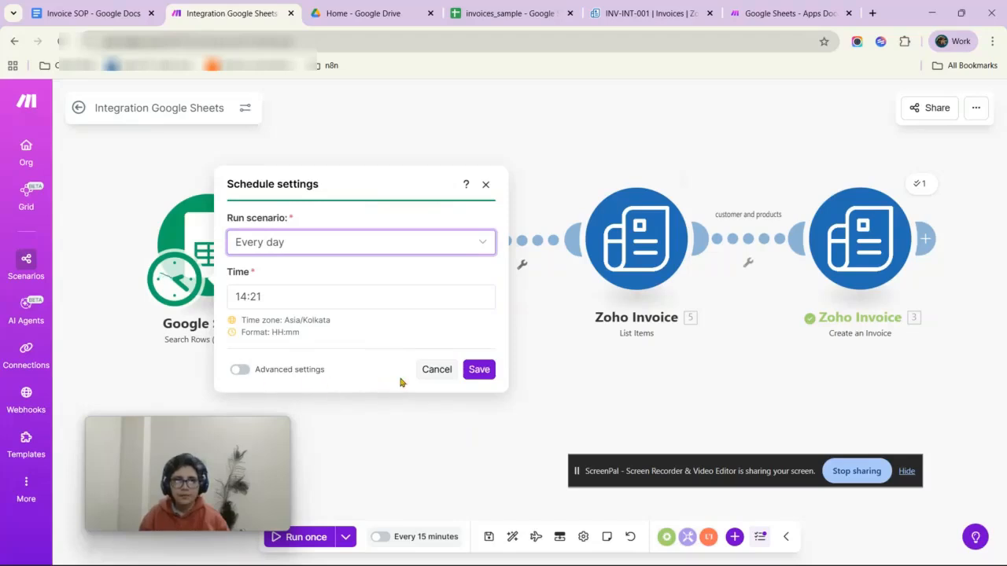
click(479, 370)
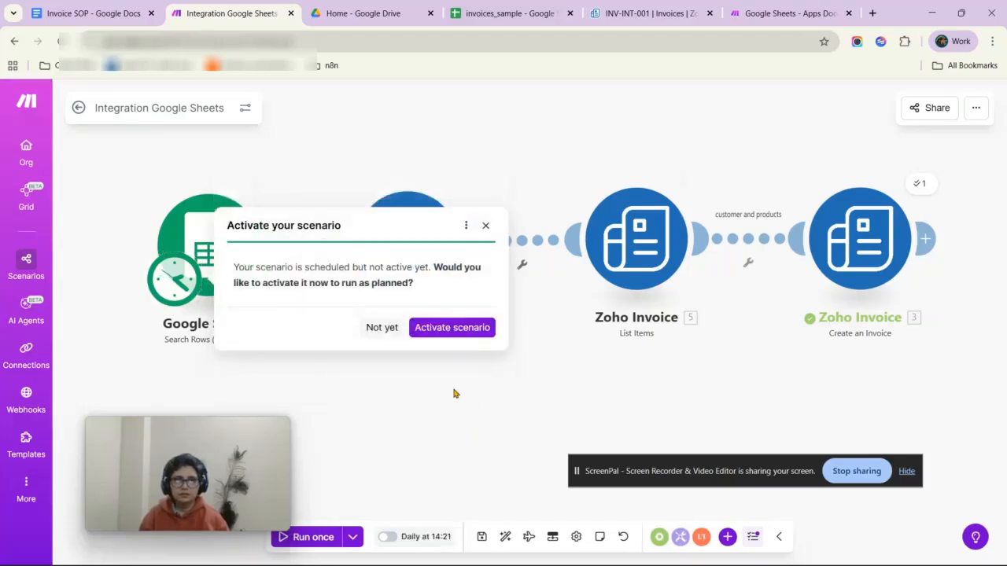
click(454, 343)
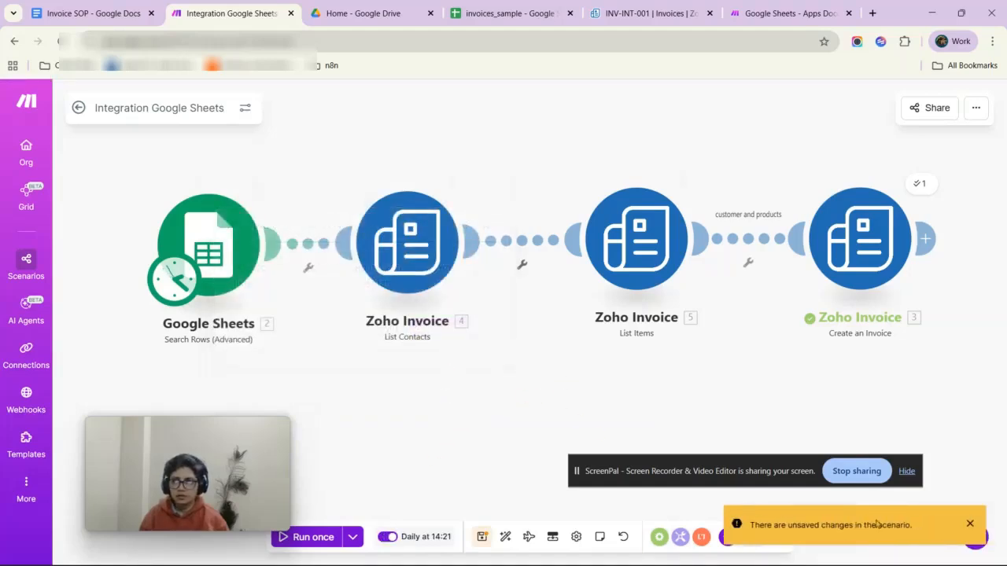
Dismiss the unsaved-changes notice and save the scenario with its daily schedule.
click(972, 525)
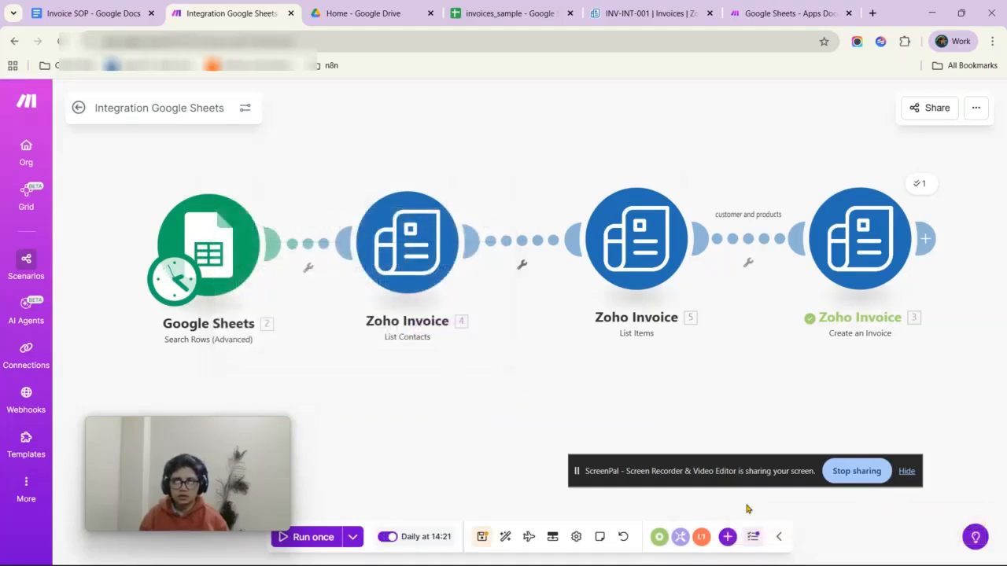
click(482, 538)
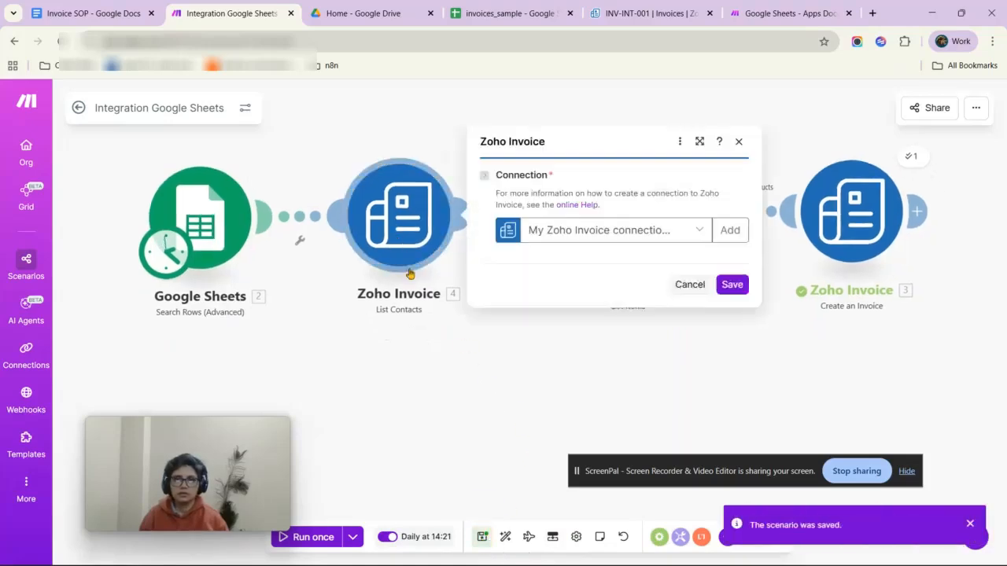
click(399, 216)
click(398, 405)
drag(398, 404, 422, 423)
scroll(422, 385, down, 1)
click(481, 536)
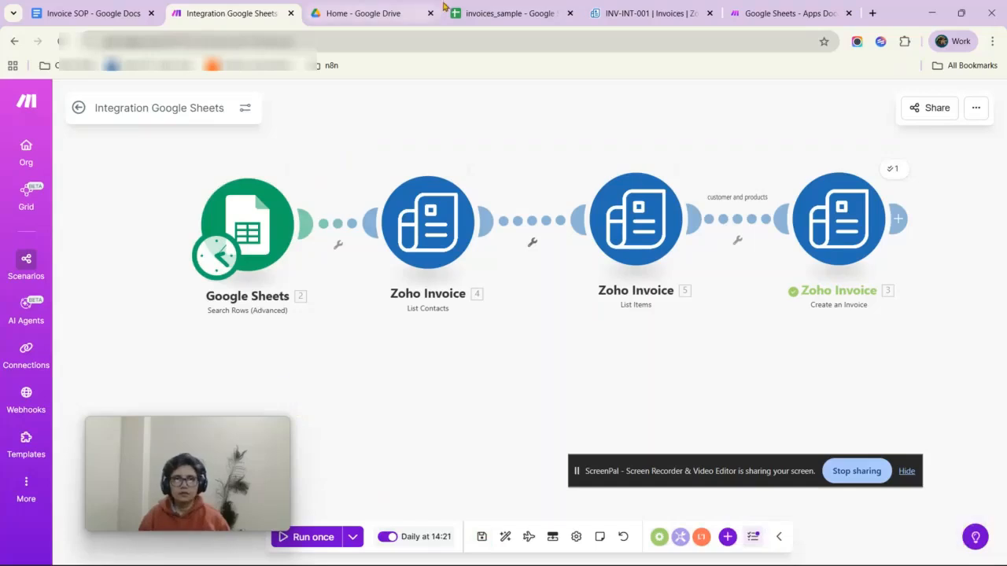
Compare the invoices_sample sheet with the Zoho Invoice items, and set the 4K Monitor row's status to Ready to Invoice.
click(493, 11)
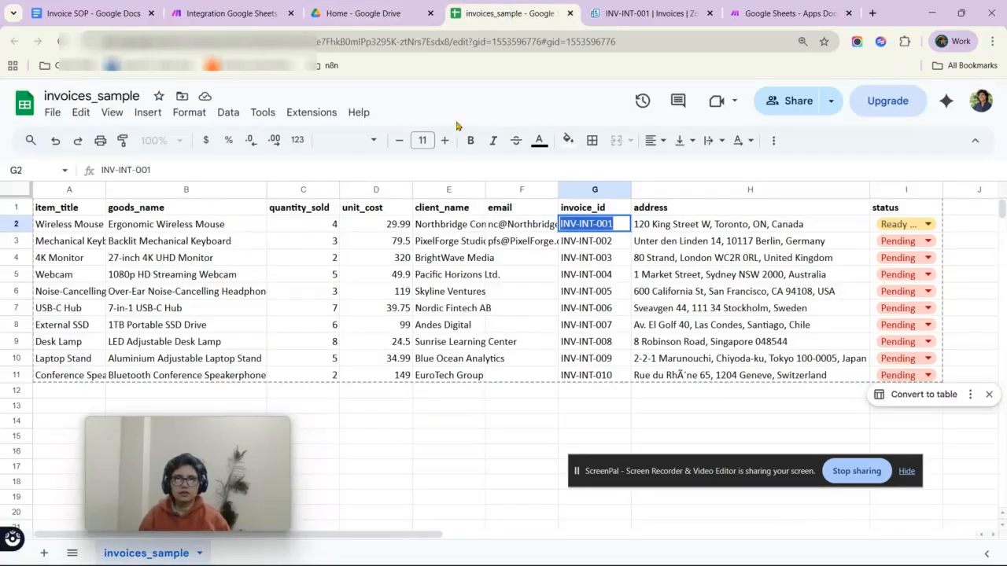
click(505, 414)
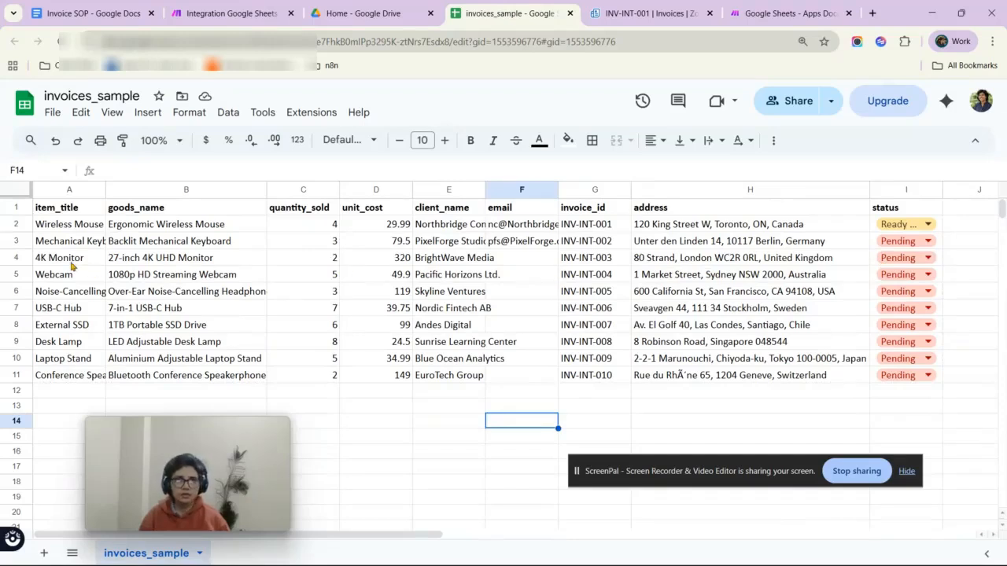
click(617, 13)
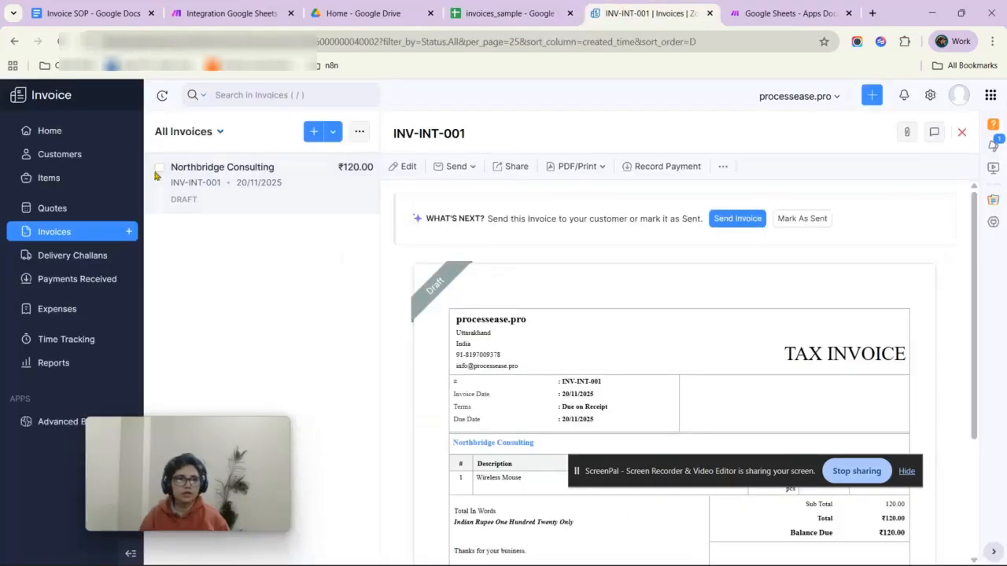
click(51, 177)
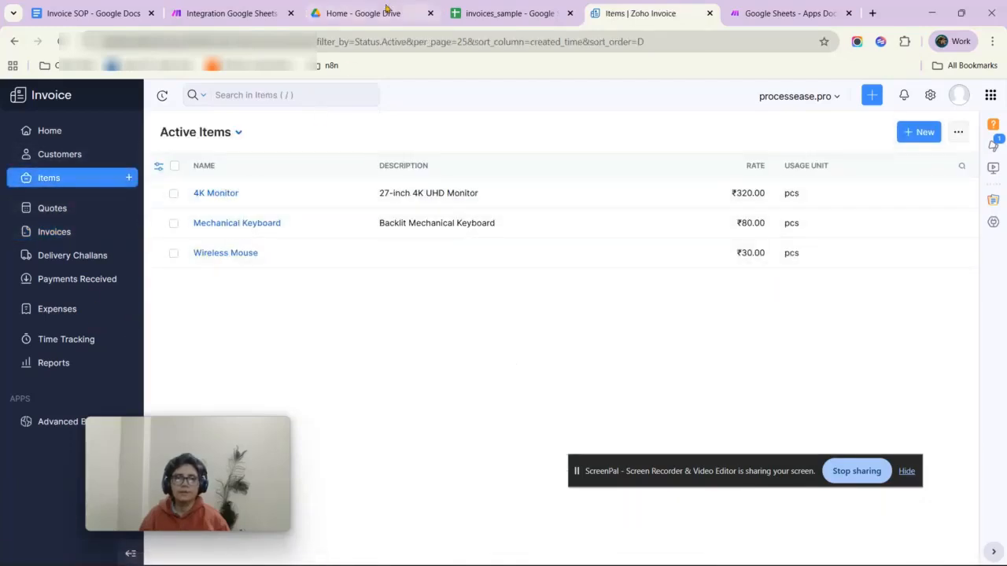
click(472, 12)
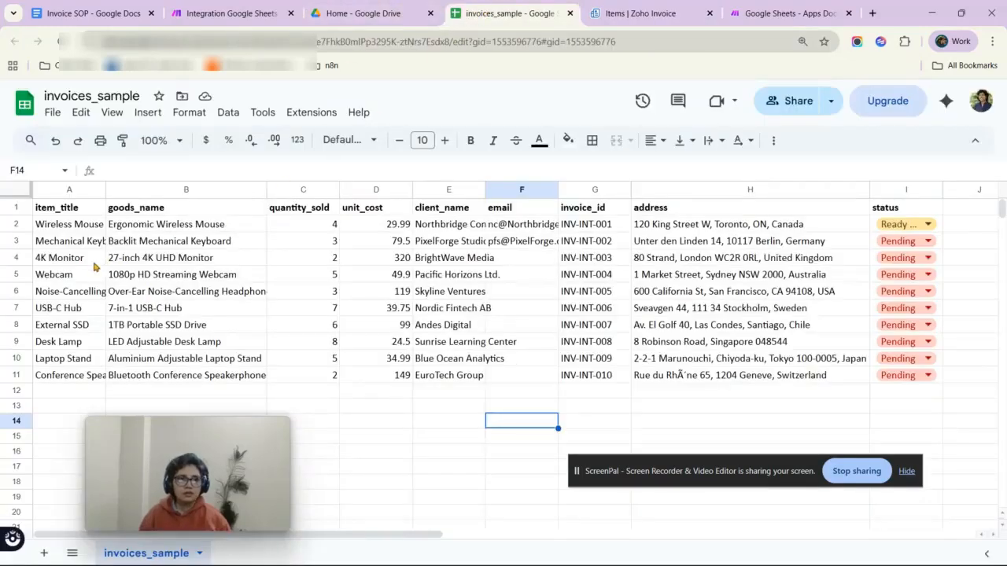
click(919, 260)
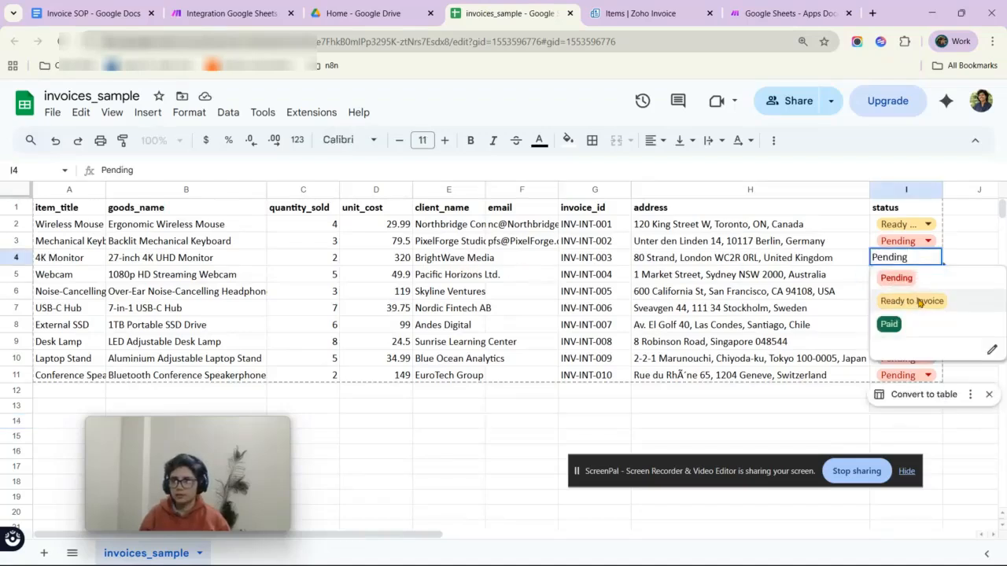
click(912, 302)
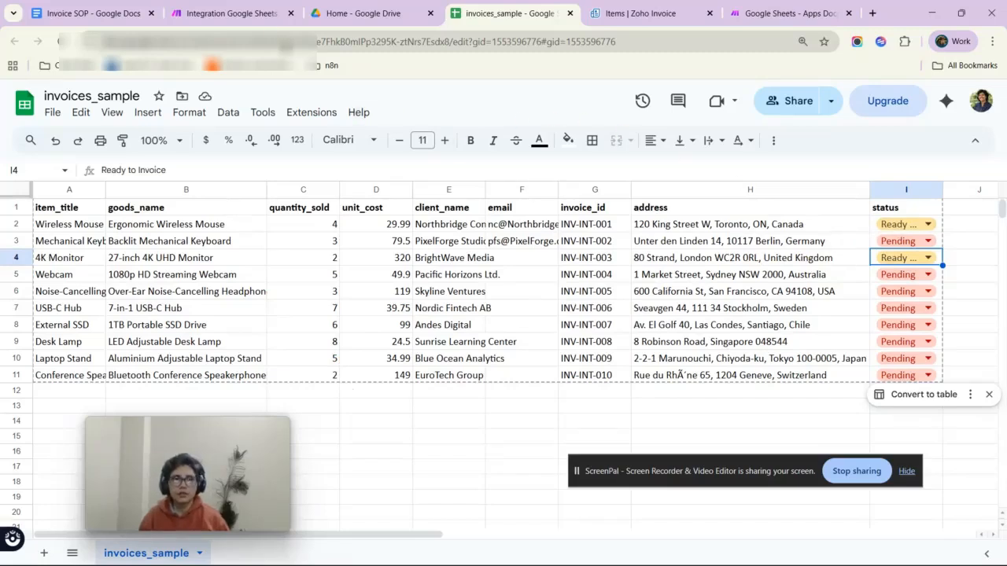
Run the whole Make scenario once and inspect the result of the Create an Invoice module.
click(233, 7)
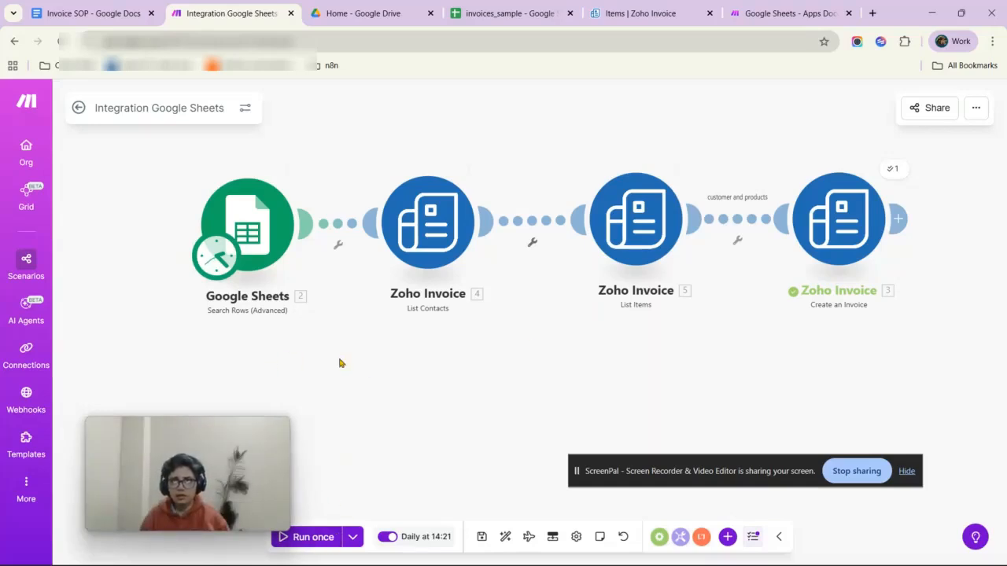
click(291, 541)
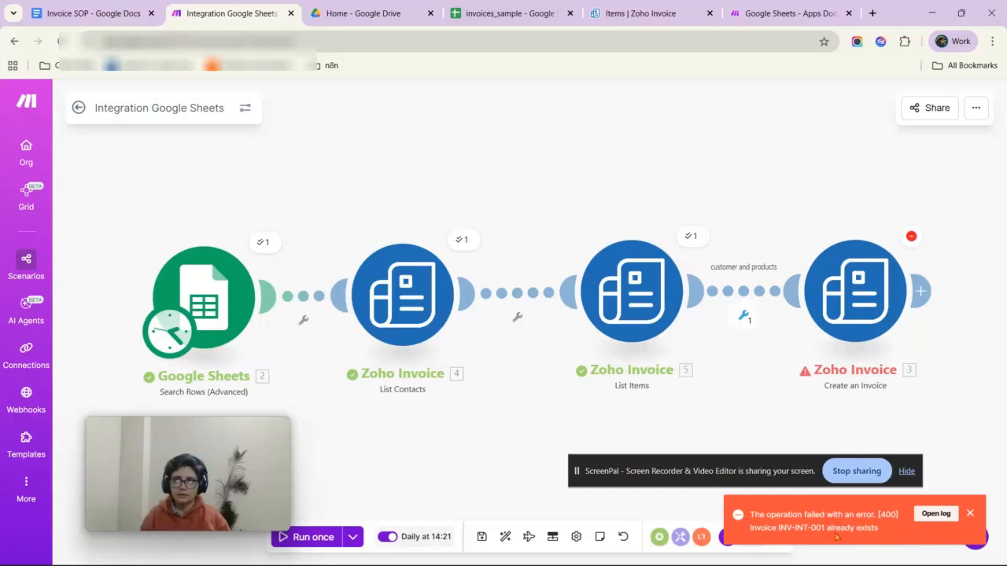
click(911, 237)
drag(712, 256, 761, 256)
click(460, 417)
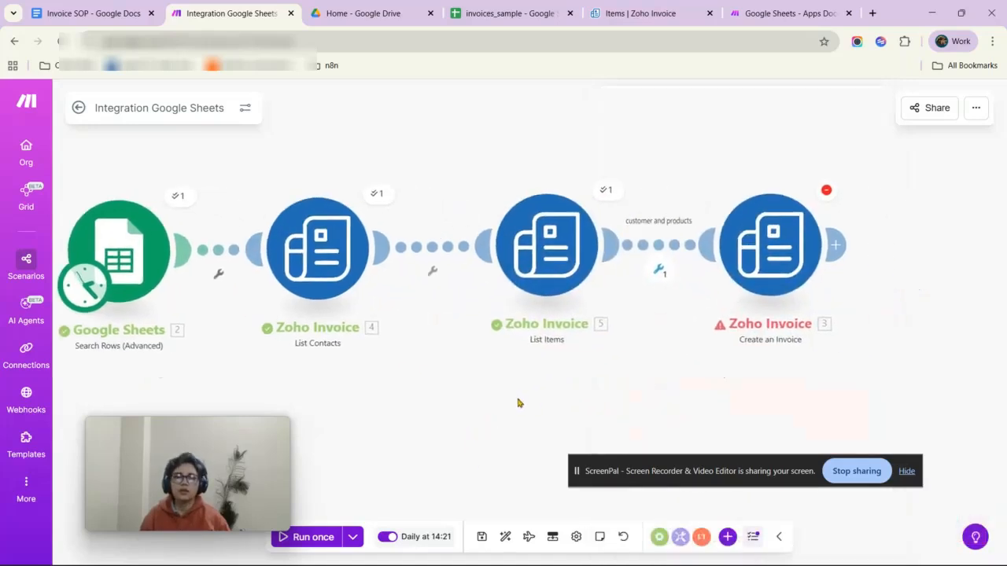
Add an Invoice Sent option to the status dropdown in the invoices_sample sheet and apply it to all matching dropdowns.
click(519, 8)
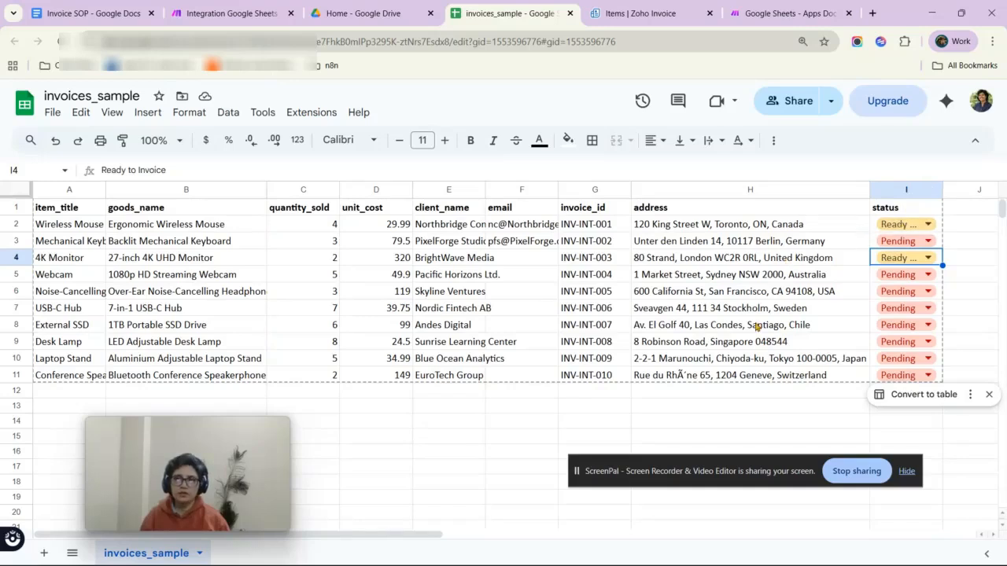
click(527, 423)
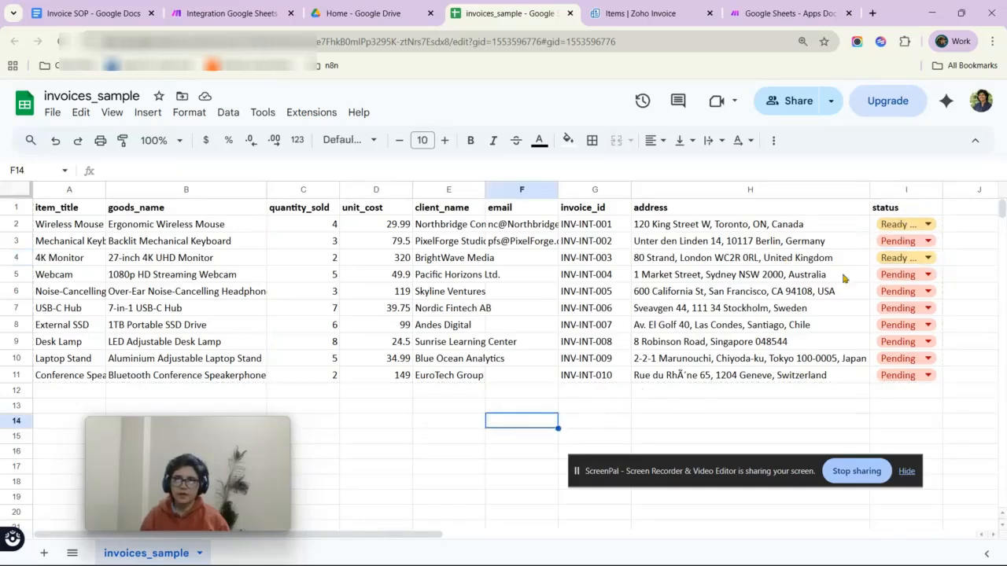
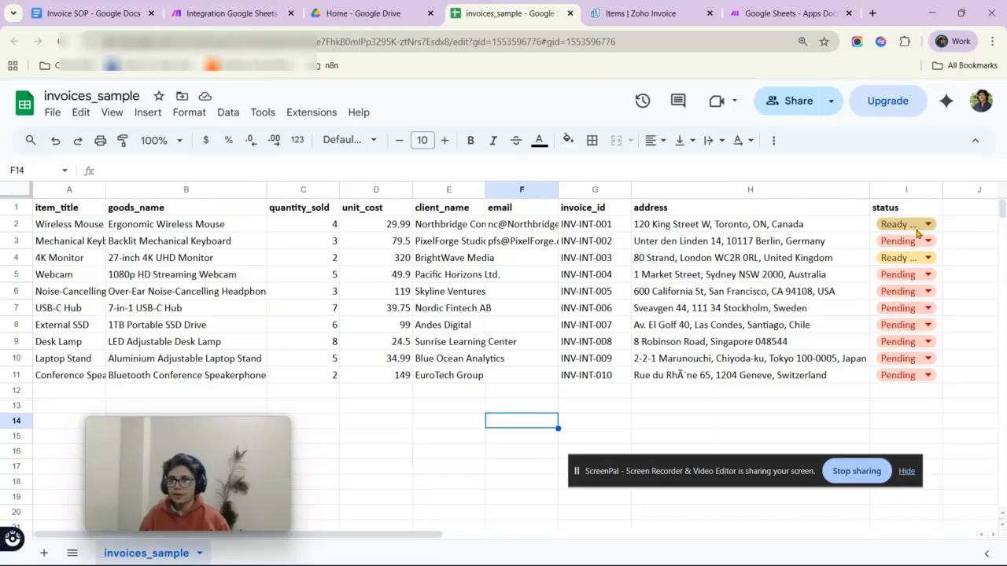
click(894, 189)
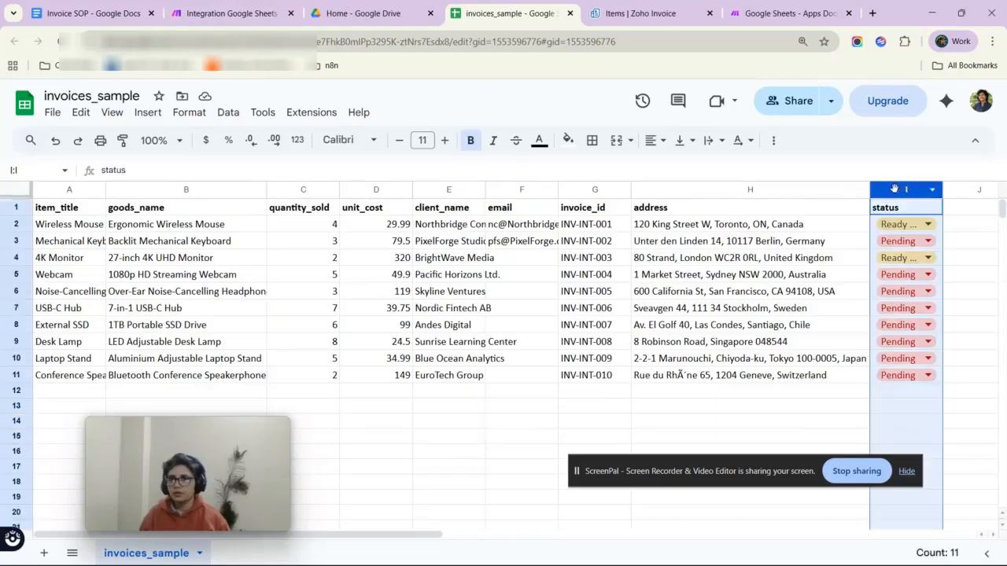
right_click(894, 189)
click(611, 393)
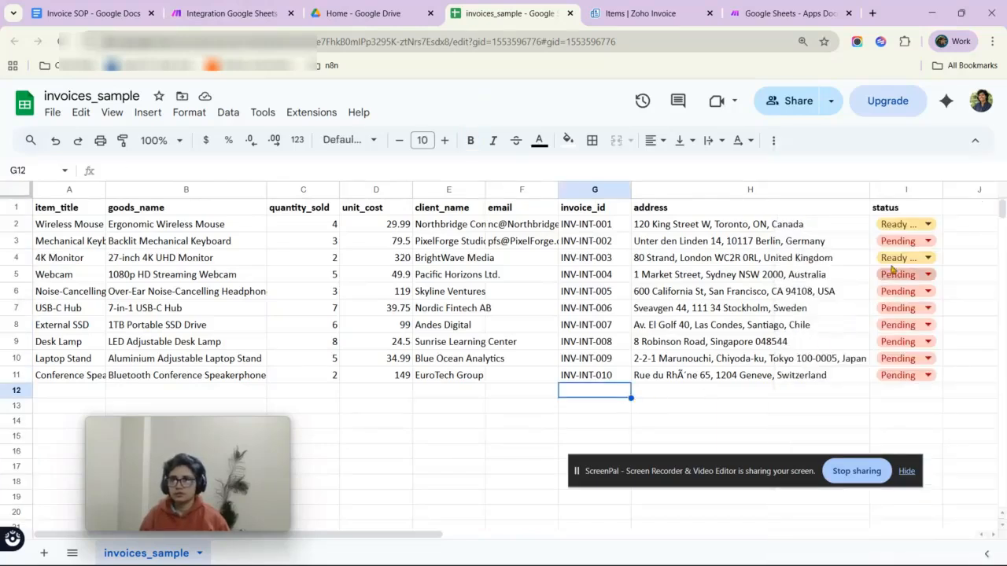
click(930, 225)
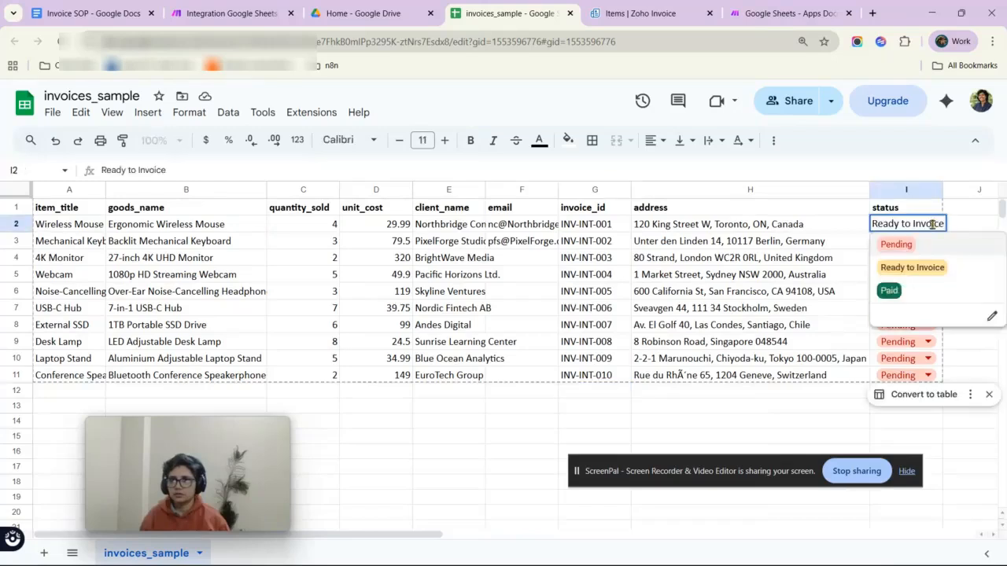
click(994, 317)
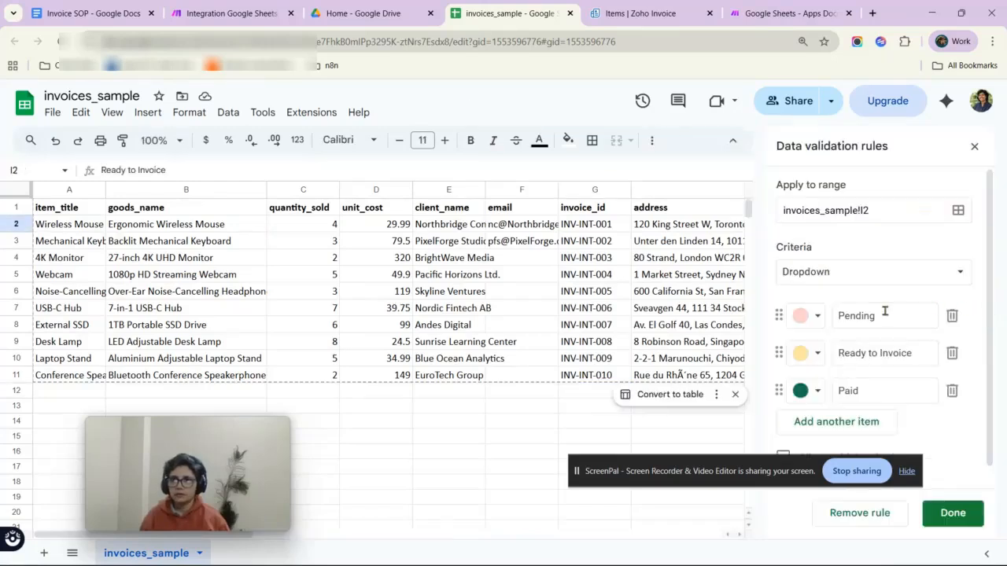
click(833, 401)
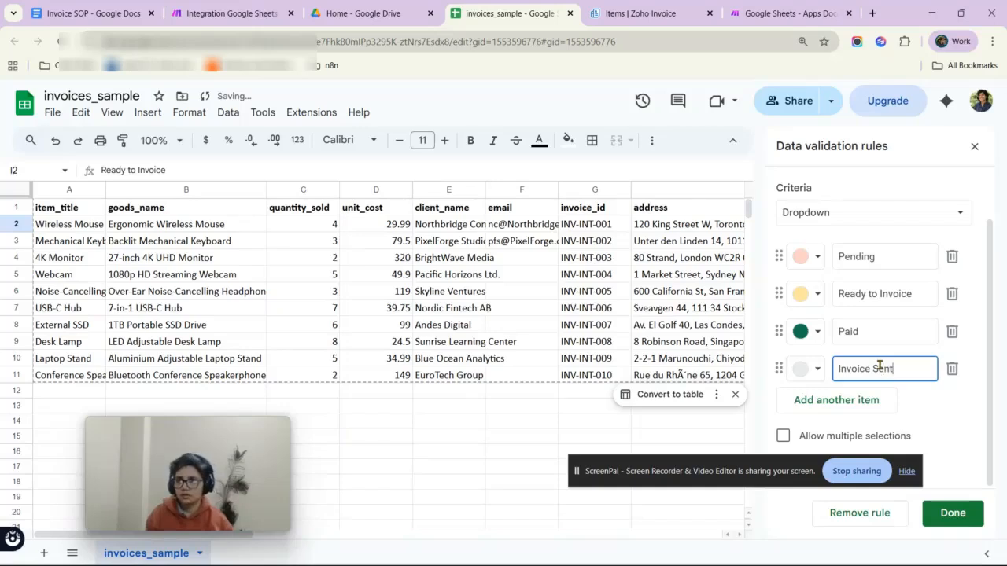
click(951, 513)
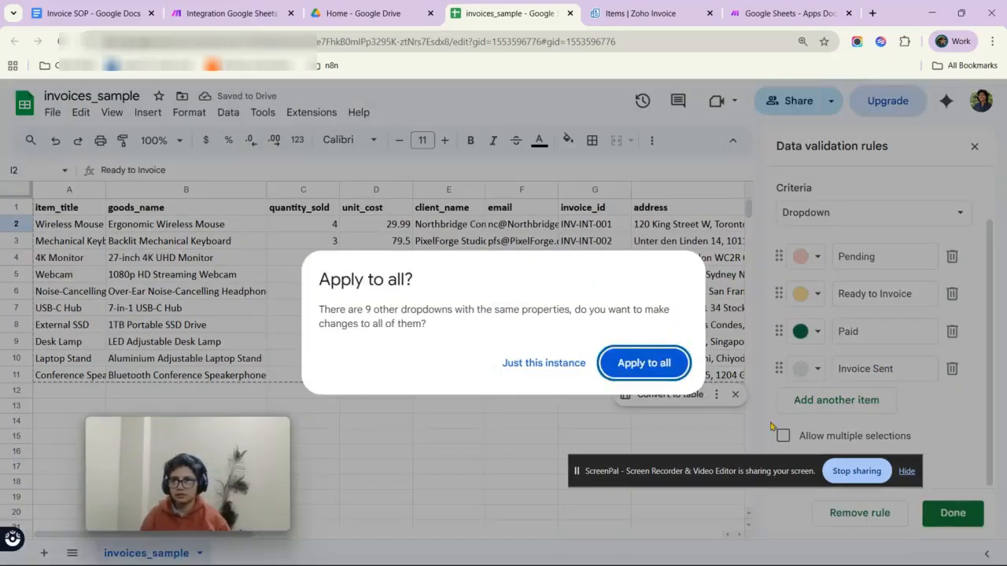
click(641, 363)
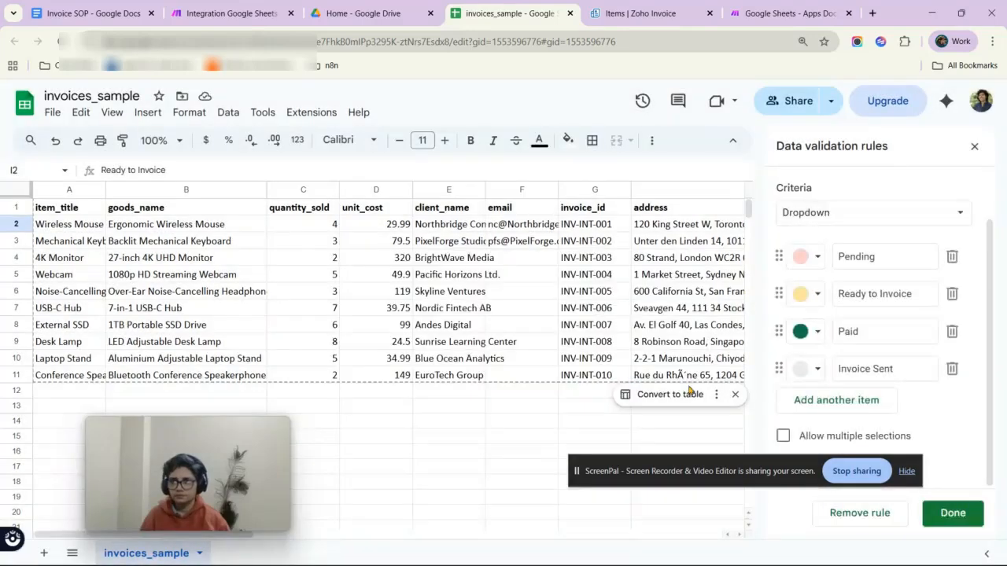
click(973, 146)
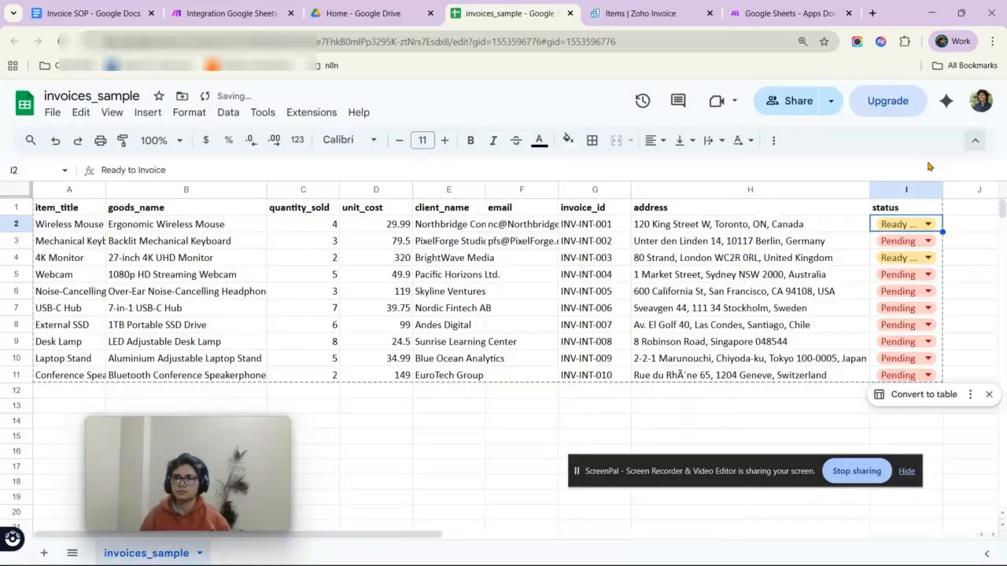
Set the Wireless Mouse row's status to Invoice Sent.
click(927, 225)
click(900, 314)
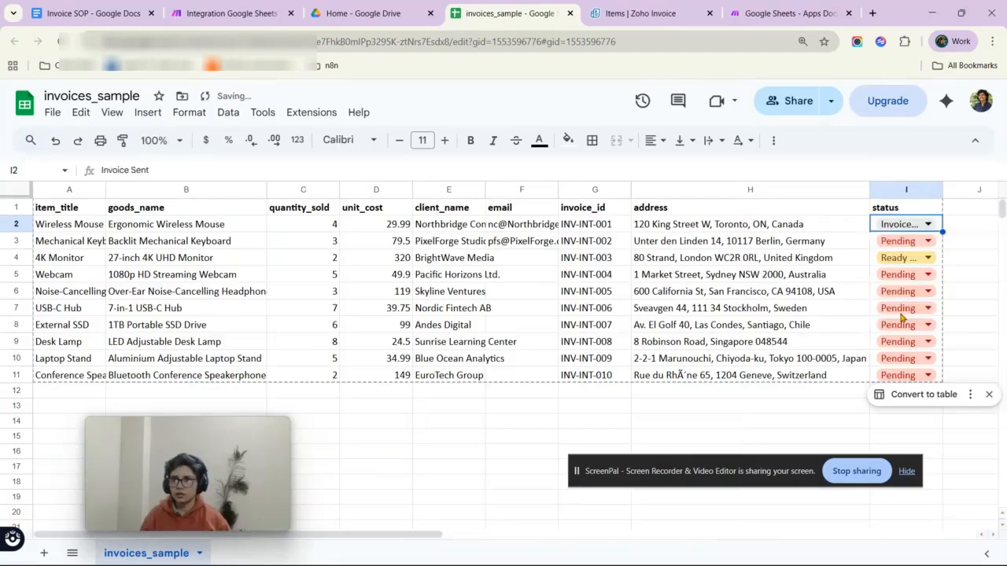
click(509, 452)
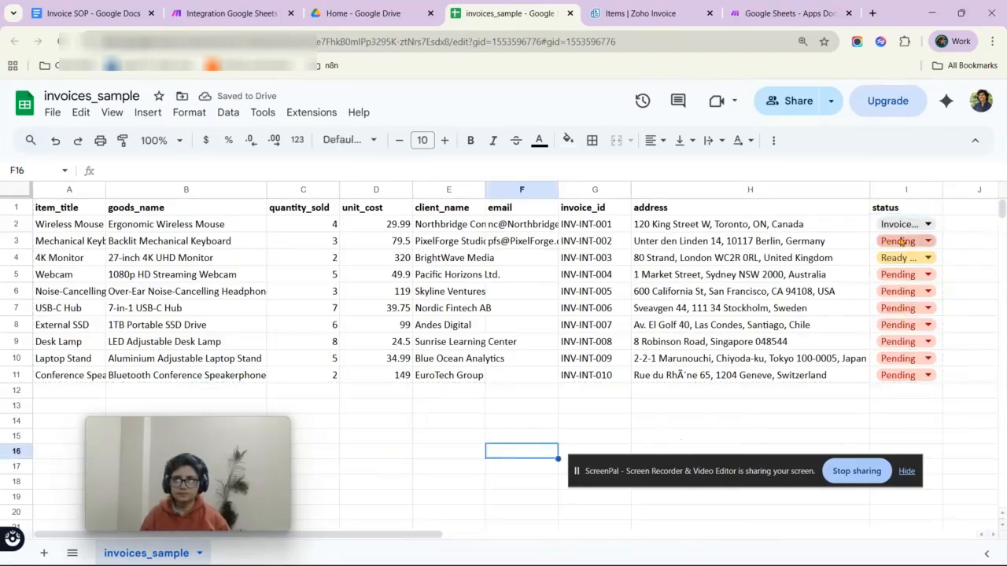
Return to the Make scenario and add a Google Sheets Update a Row module after Create an Invoice.
click(244, 13)
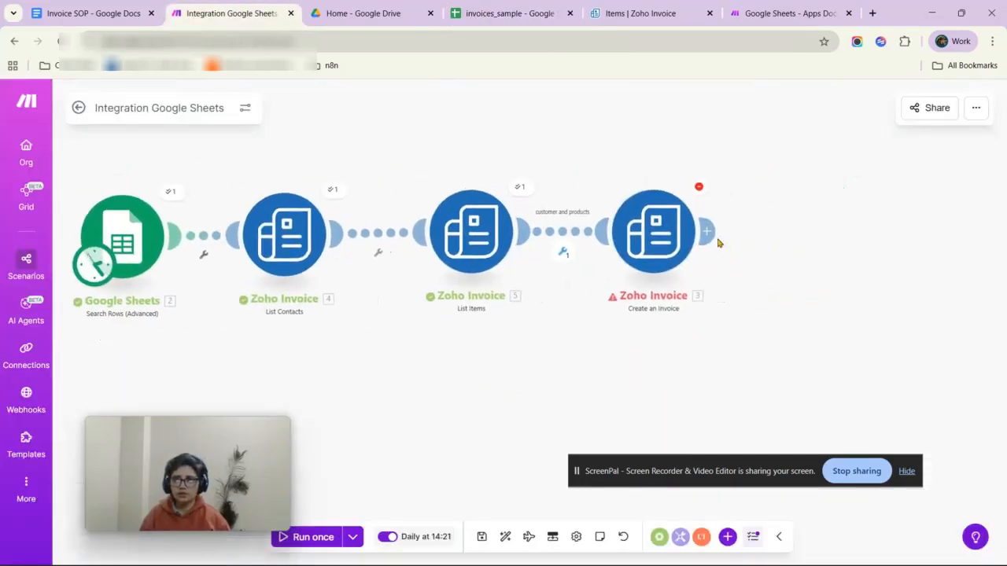
click(712, 236)
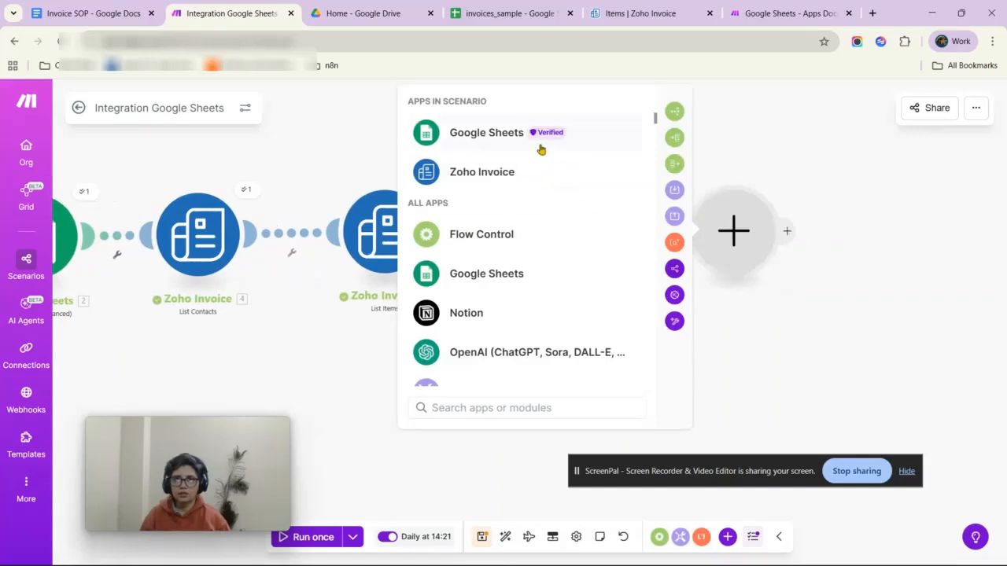
click(495, 132)
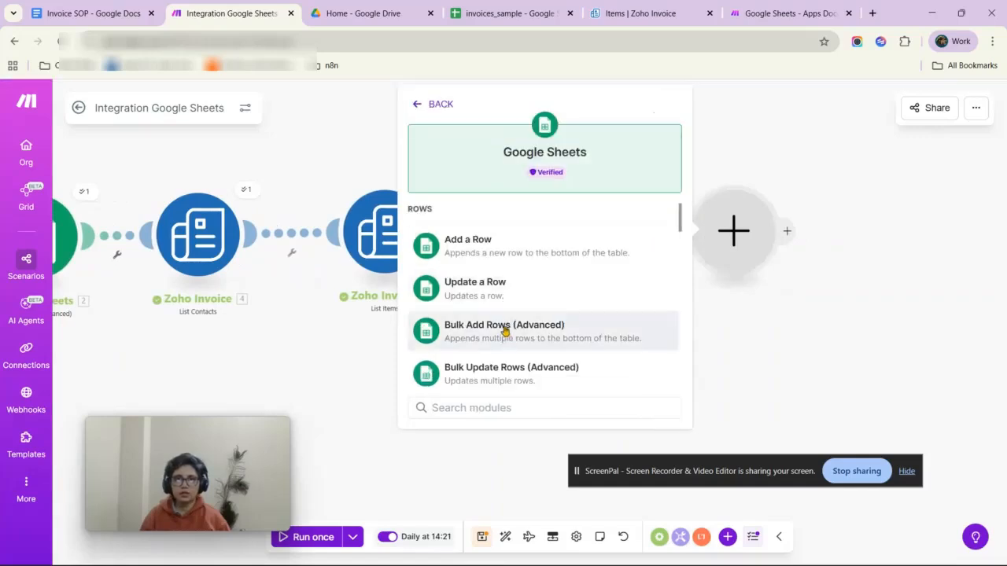
scroll(503, 330, down, 5)
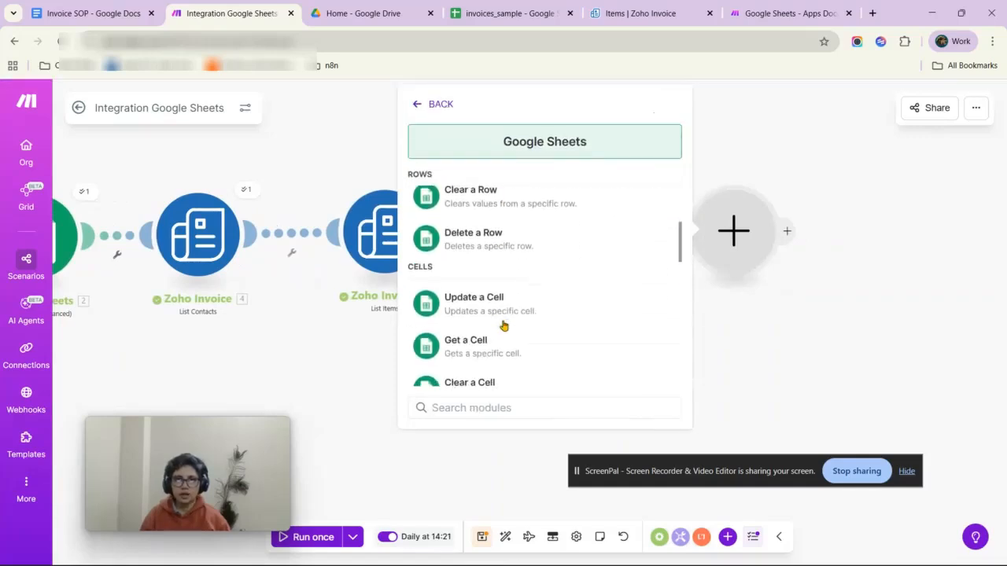
scroll(504, 325, down, 3)
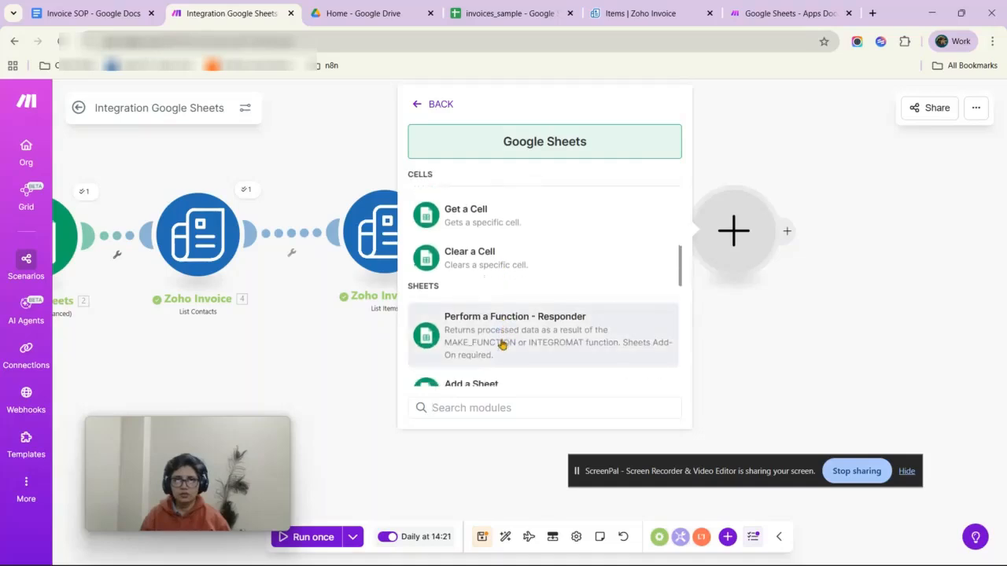
scroll(502, 344, up, 1)
scroll(502, 340, down, 1)
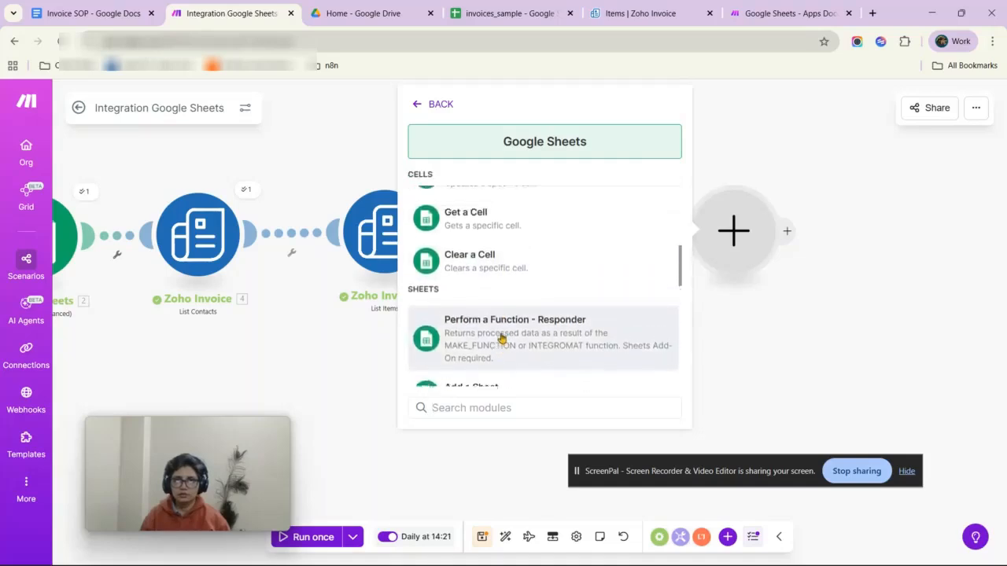
scroll(488, 299, up, 1)
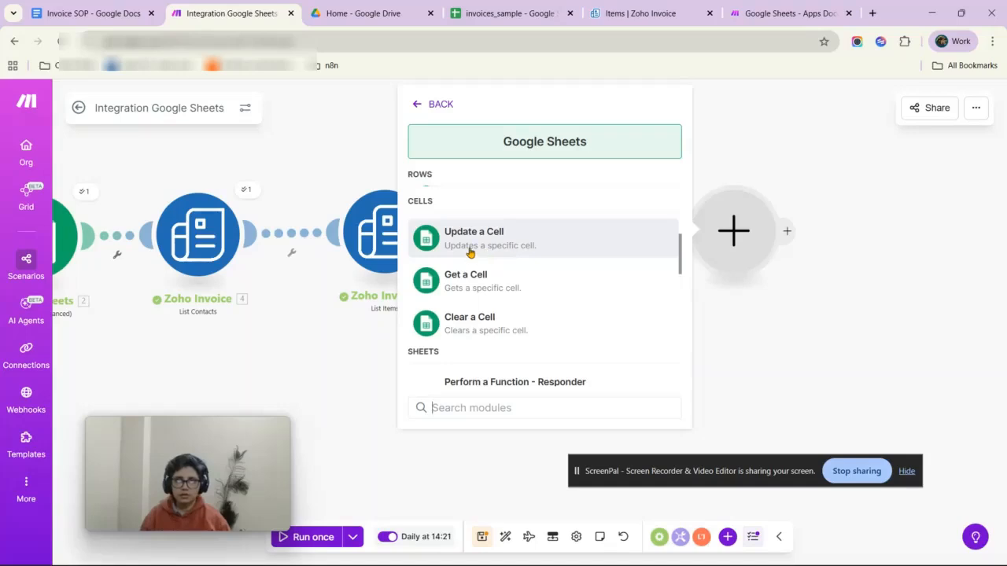
scroll(469, 252, down, 3)
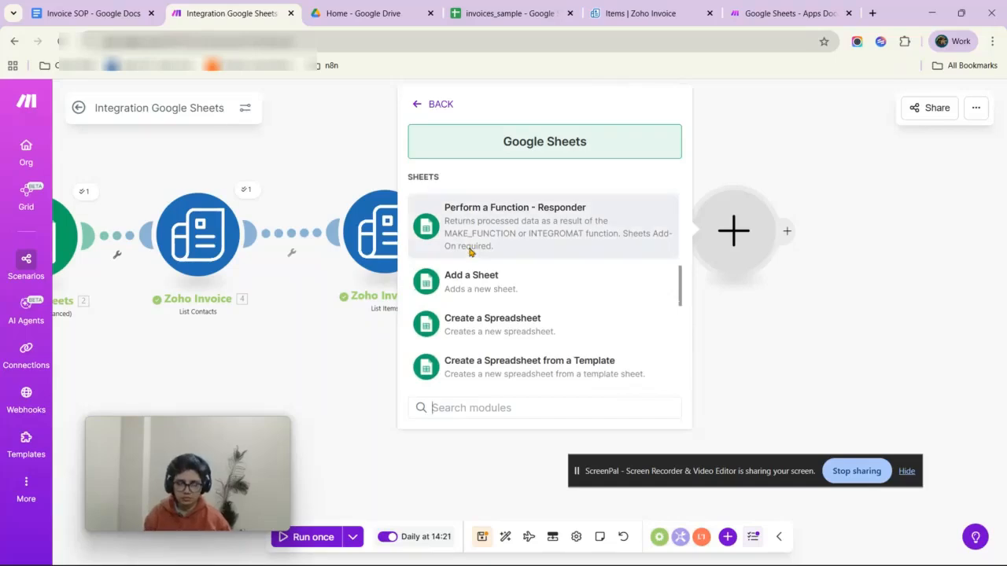
text(upda)
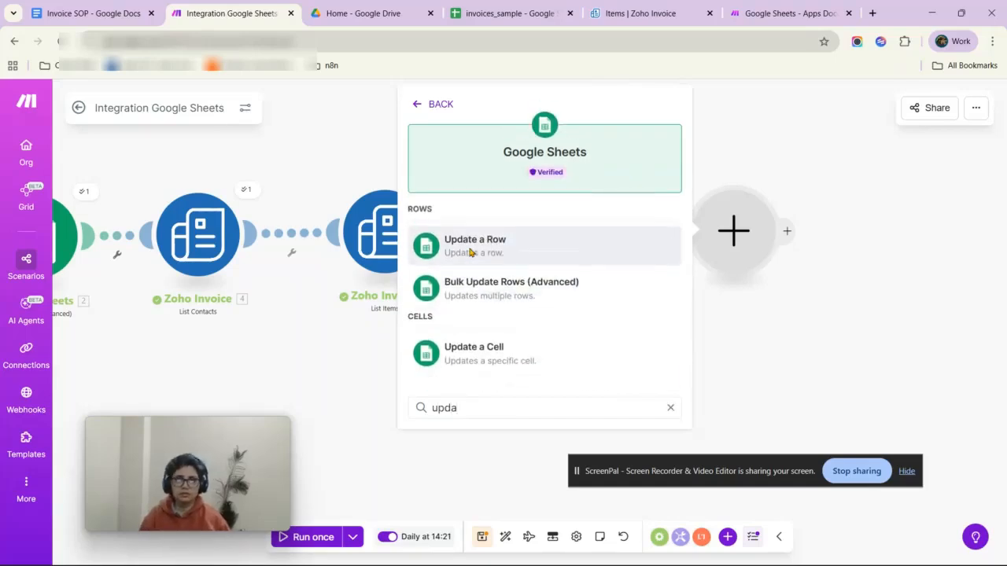
click(469, 250)
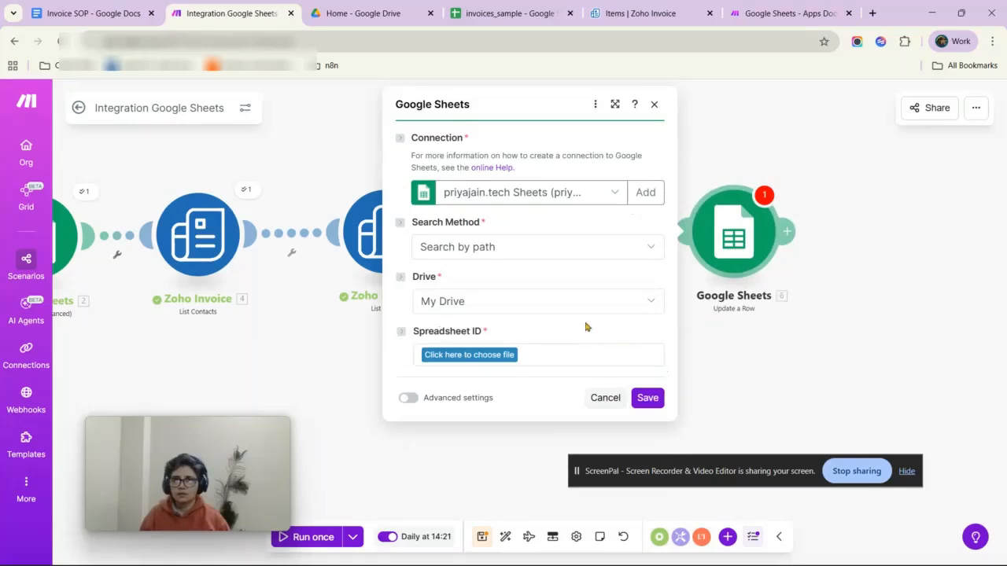
Point the Update a Row module to the Shared with me drive, the invoices_sample spreadsheet and its invoices_sample sheet.
click(557, 249)
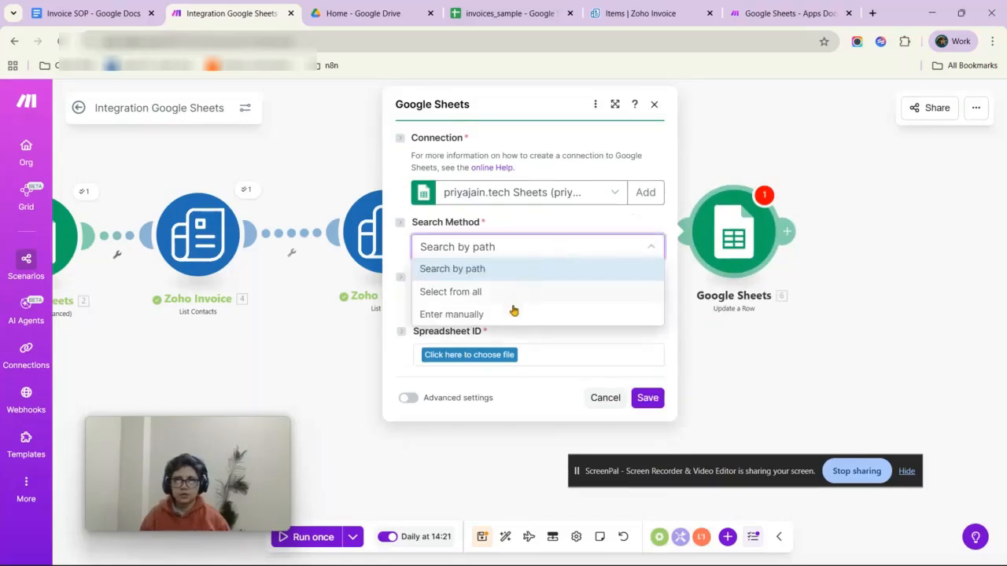
click(385, 315)
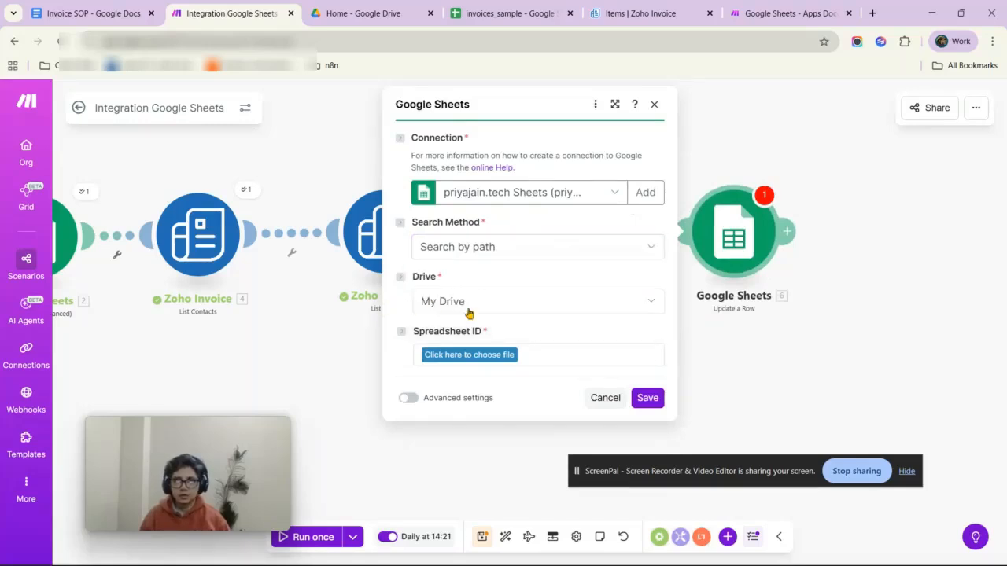
click(534, 301)
click(497, 354)
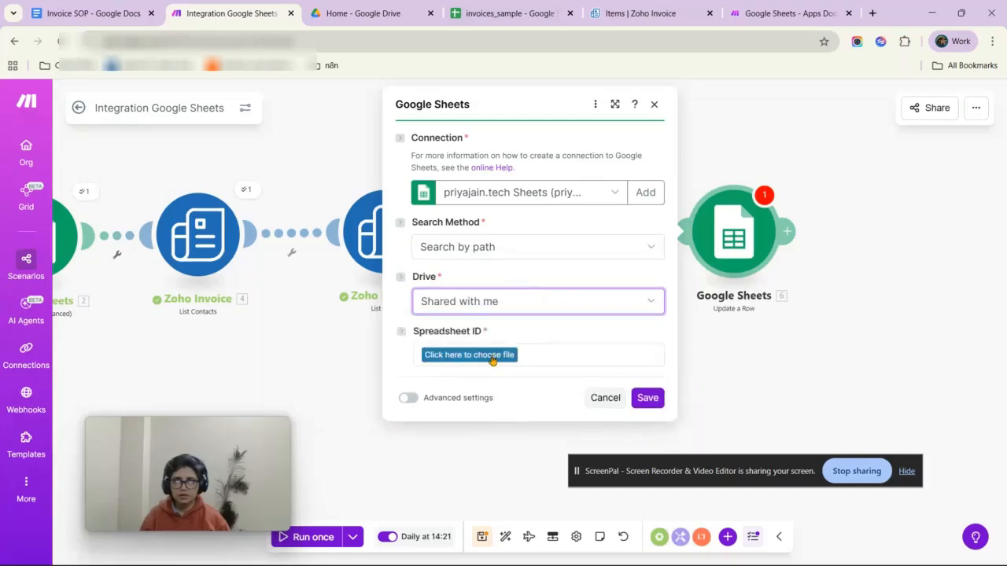
click(493, 356)
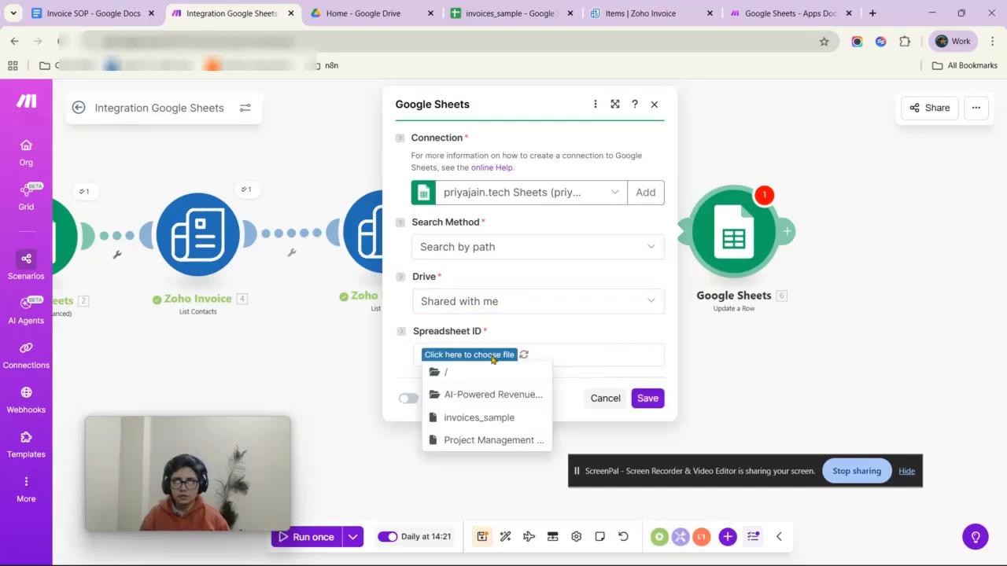
click(485, 420)
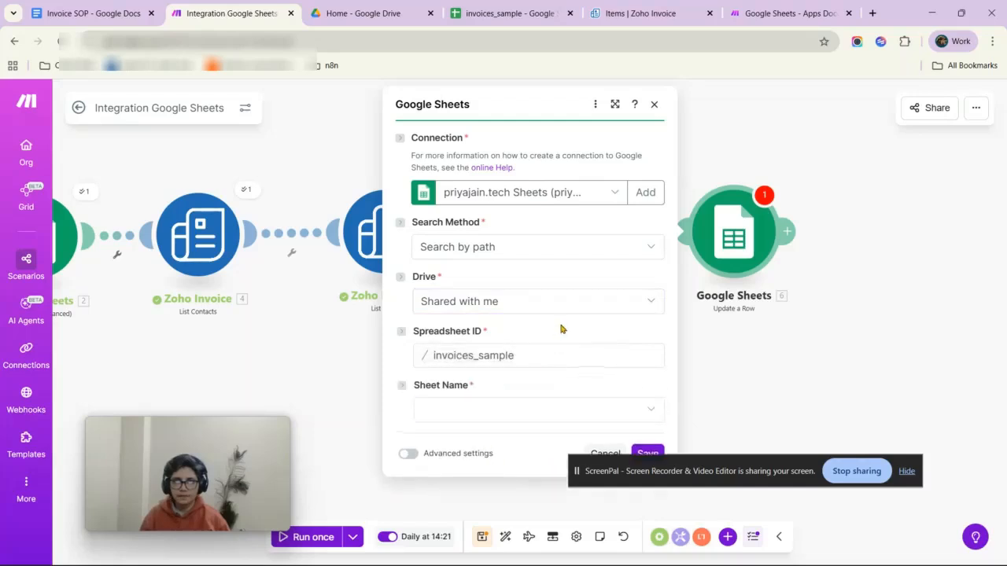
click(540, 416)
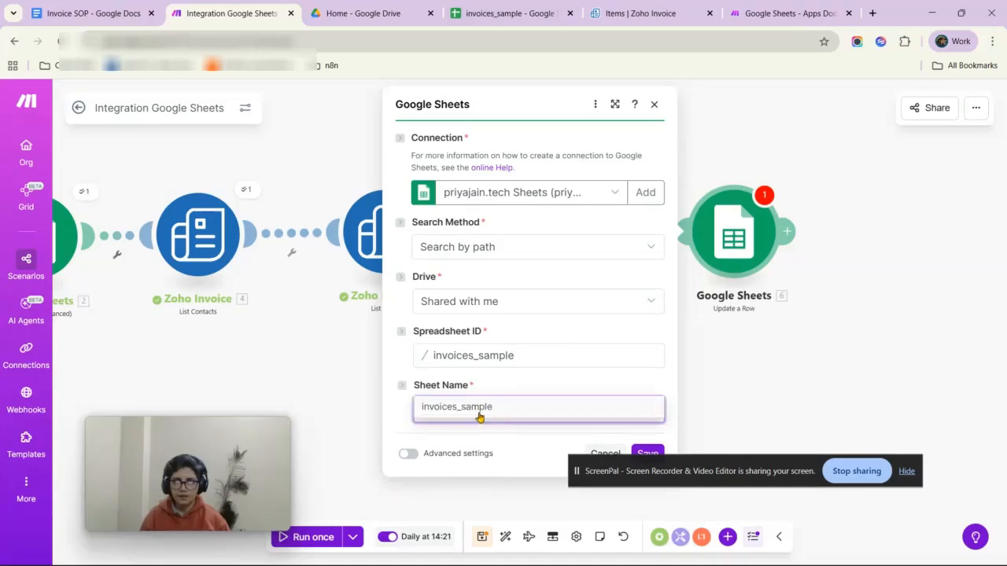
scroll(510, 393, down, 2)
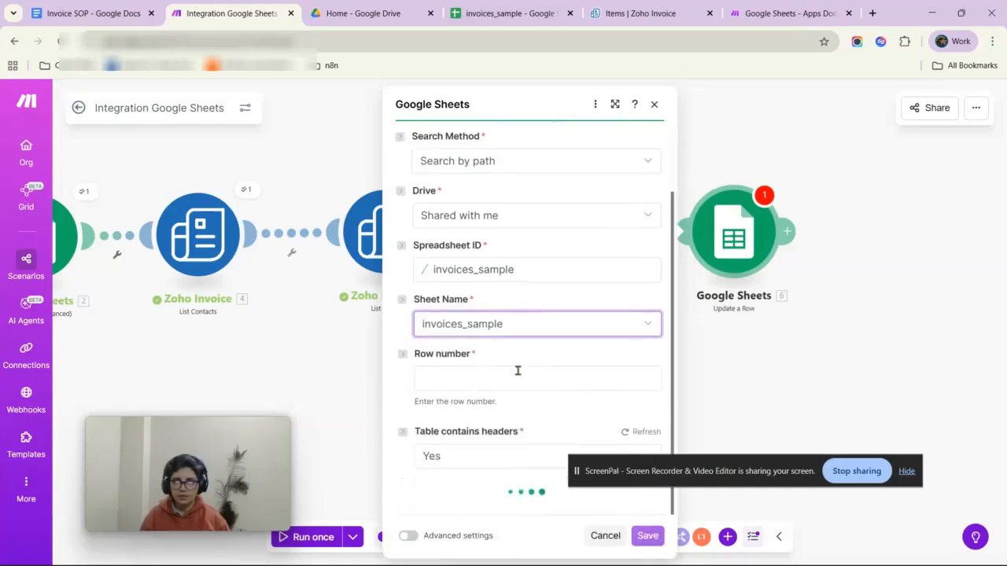
Look through the mappable fields available for the Update a Row module's row number, including the Search Rows (Advanced) outputs.
click(477, 380)
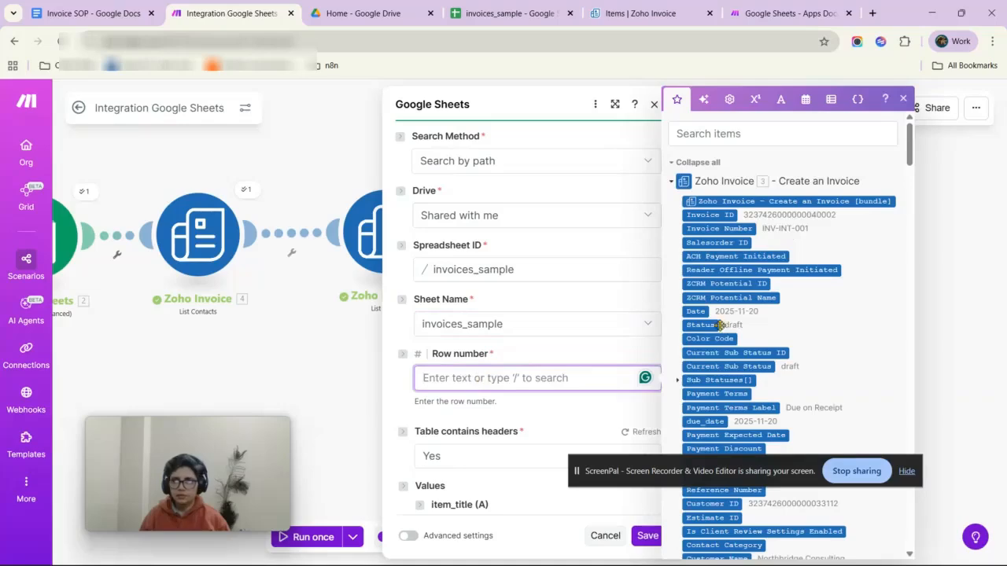
scroll(825, 265, down, 15)
scroll(825, 265, down, 20)
scroll(825, 261, down, 20)
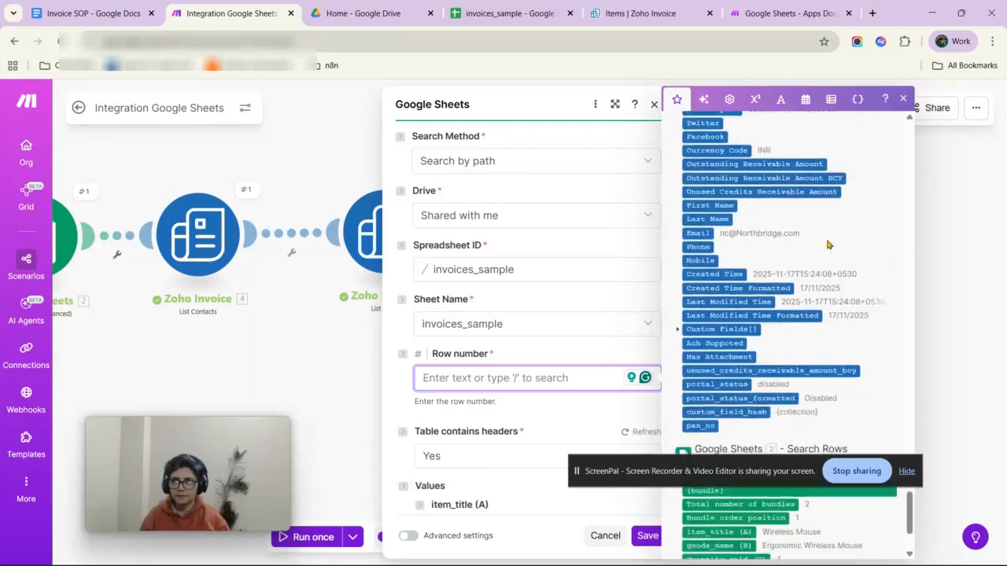
scroll(827, 244, down, 3)
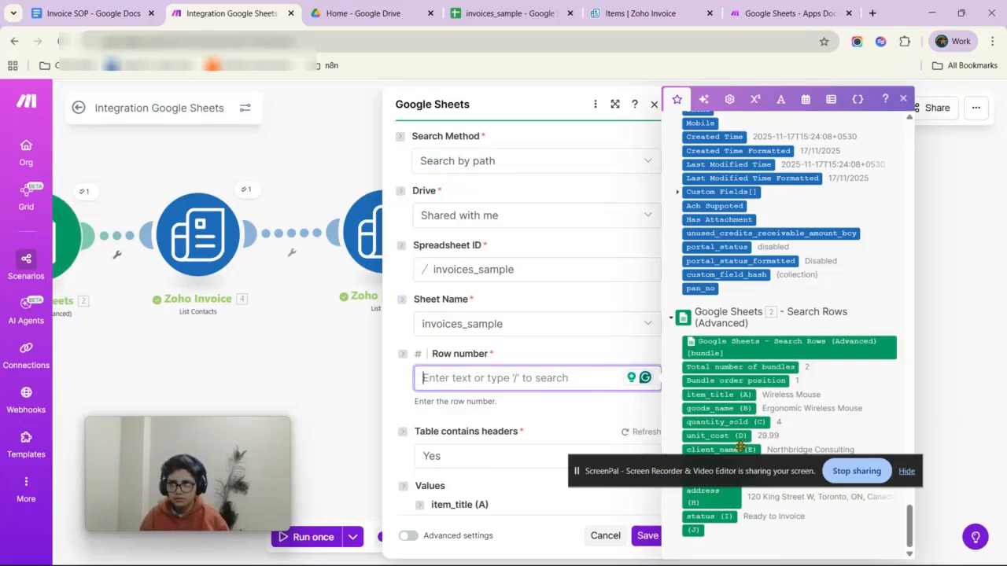
drag(724, 461, 214, 305)
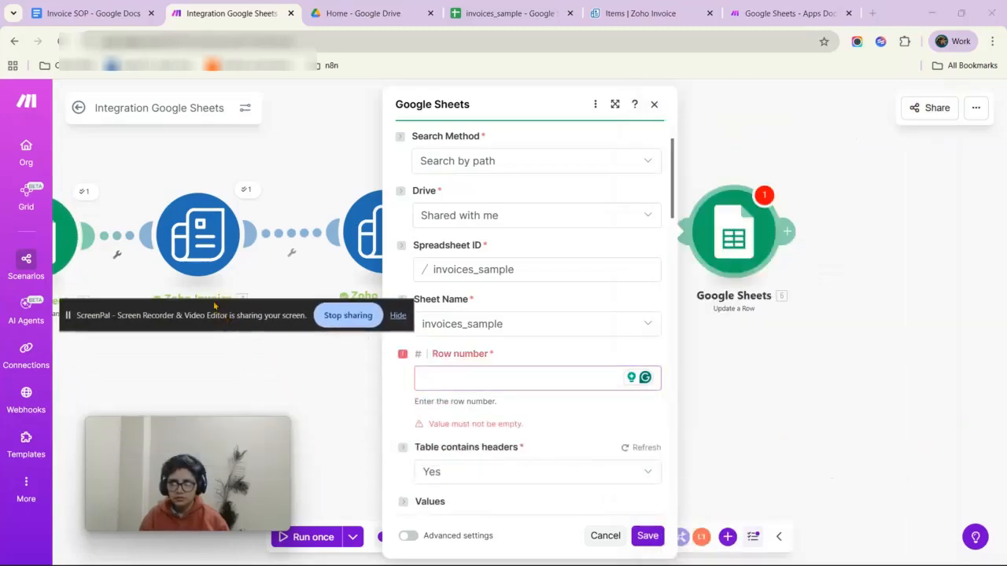
click(472, 376)
scroll(813, 427, down, 2)
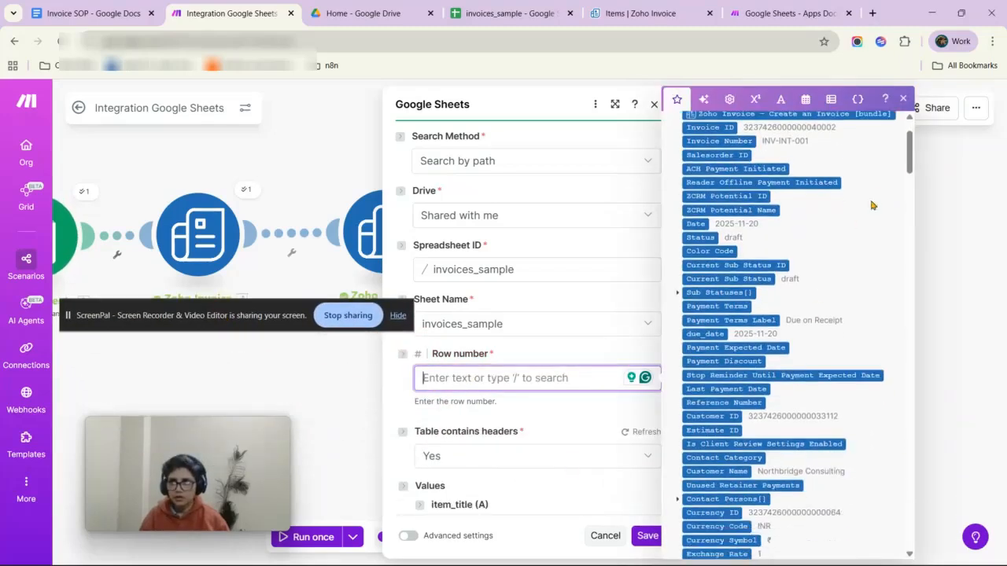
drag(909, 150, 909, 535)
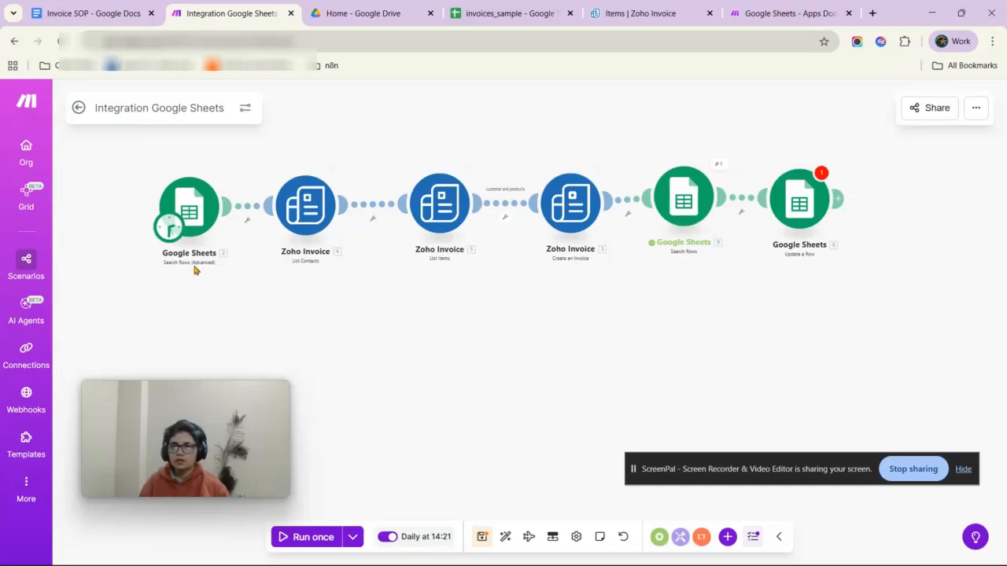
Review the new Search Rows module's settings and compare its spreadsheet ID with the one in the invoices_sample sheet's URL.
click(680, 211)
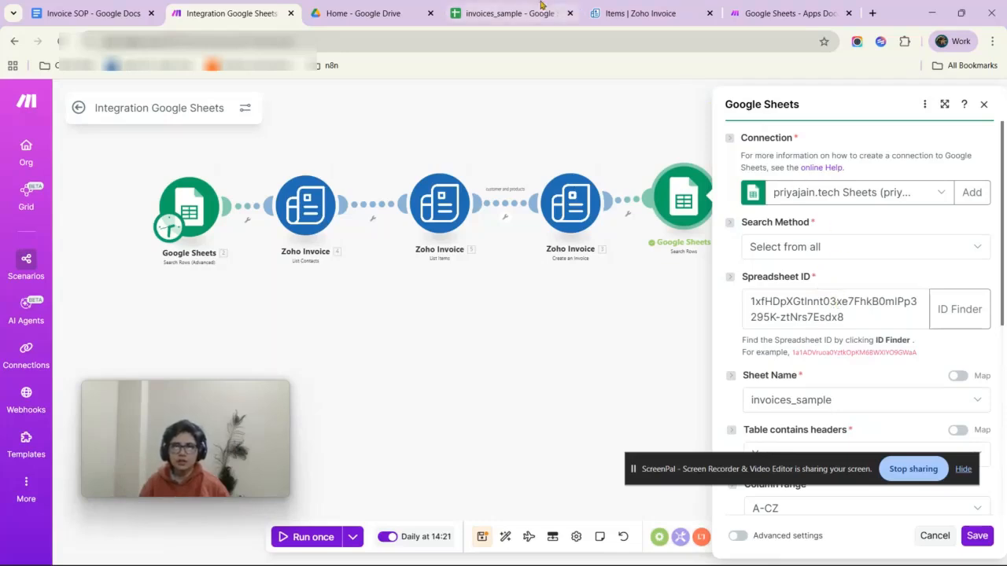
click(510, 14)
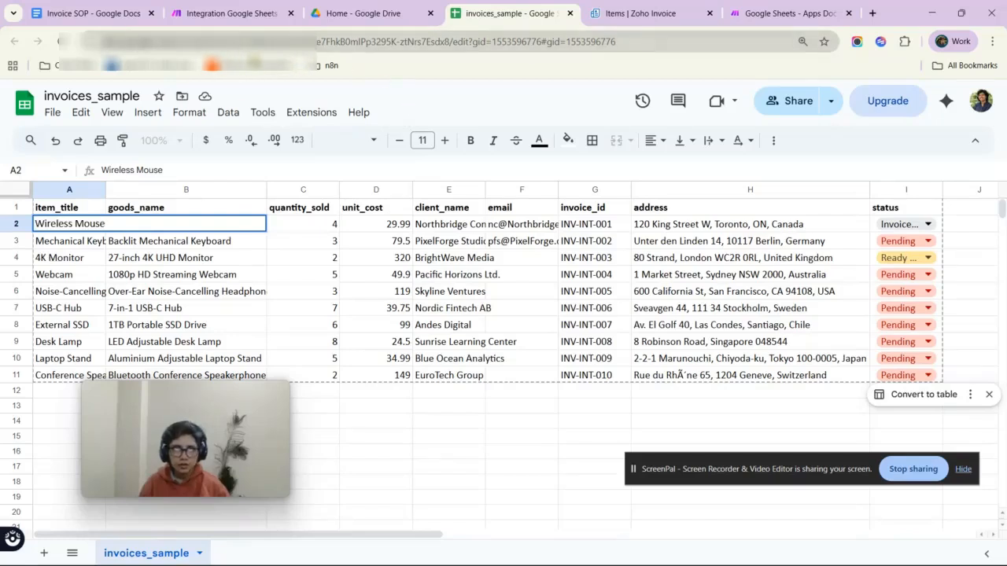
drag(239, 43, 444, 43)
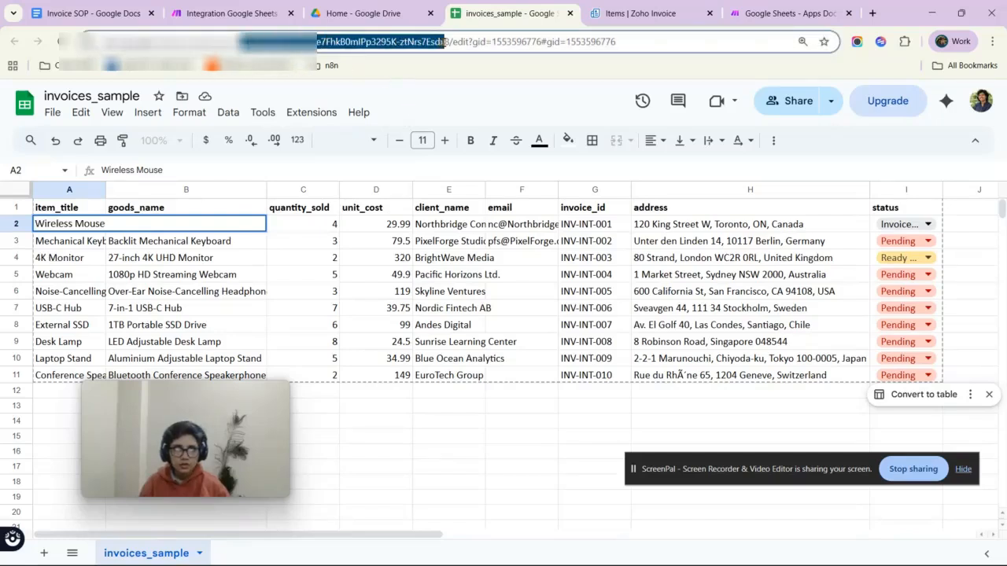
click(256, 11)
scroll(784, 304, down, 2)
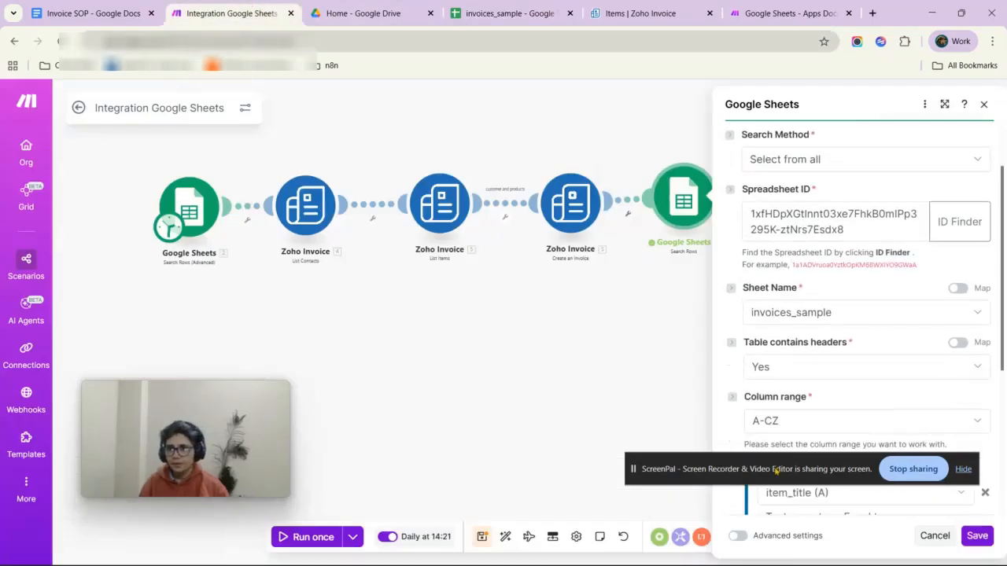
scroll(778, 346, down, 5)
scroll(786, 350, up, 5)
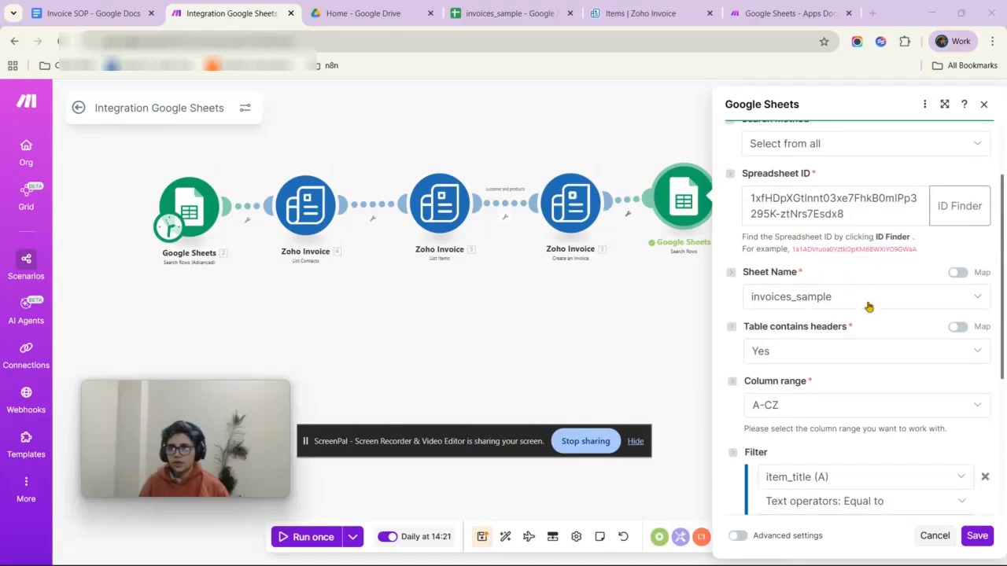
scroll(869, 306, down, 2)
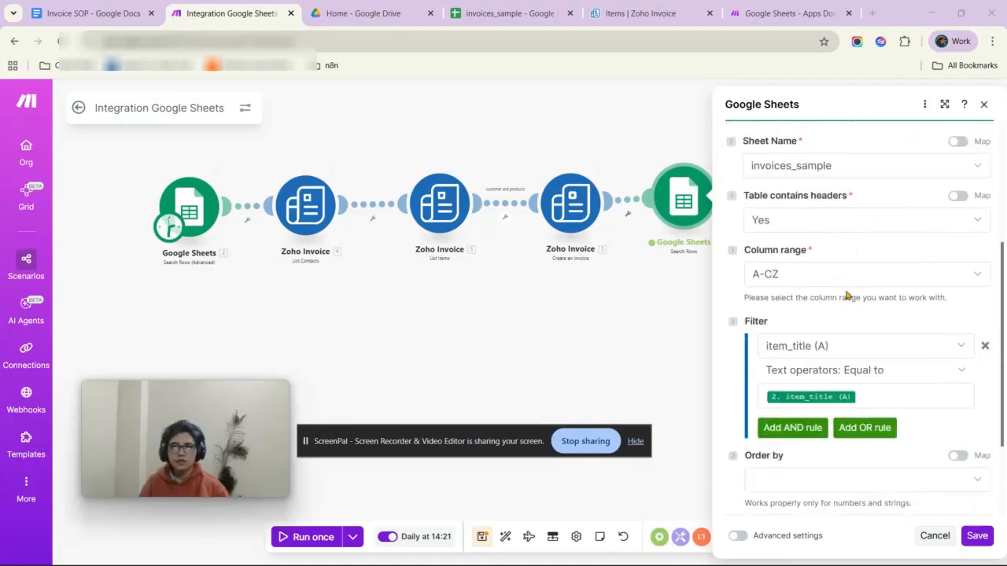
scroll(843, 326, down, 2)
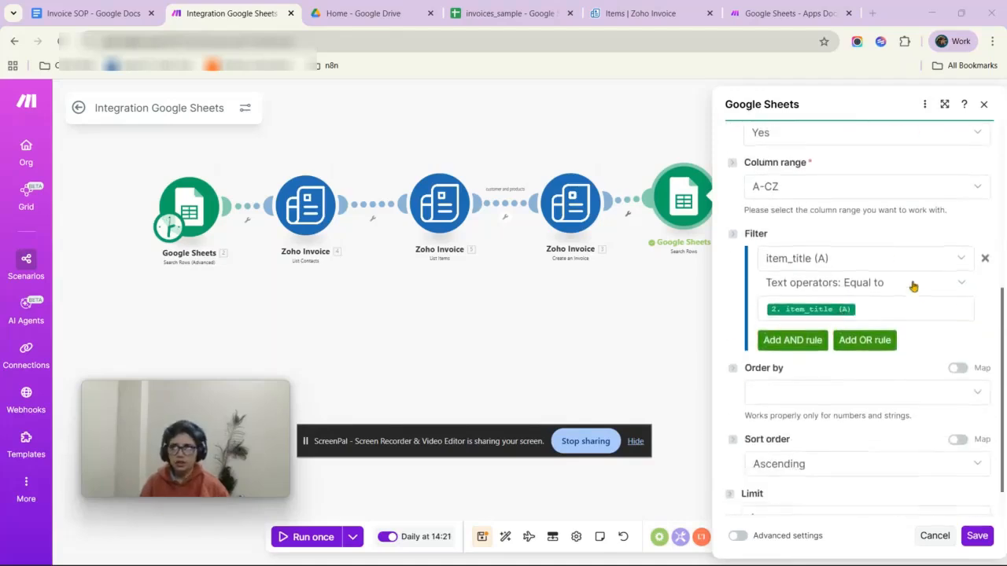
Set the Search Rows filter column to invoice_id (G) and clear the item_title (A) comparison value.
click(860, 260)
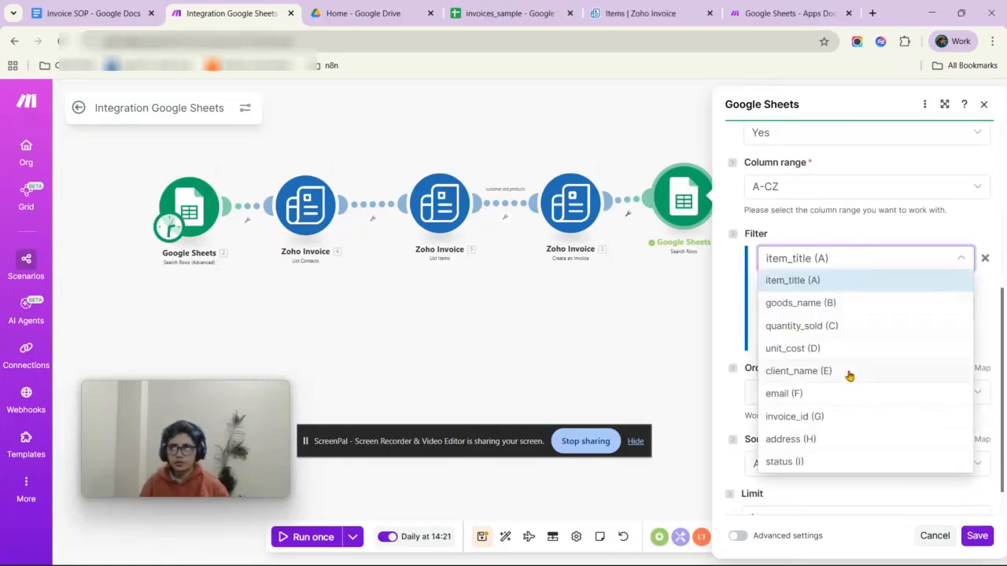
click(828, 419)
click(868, 315)
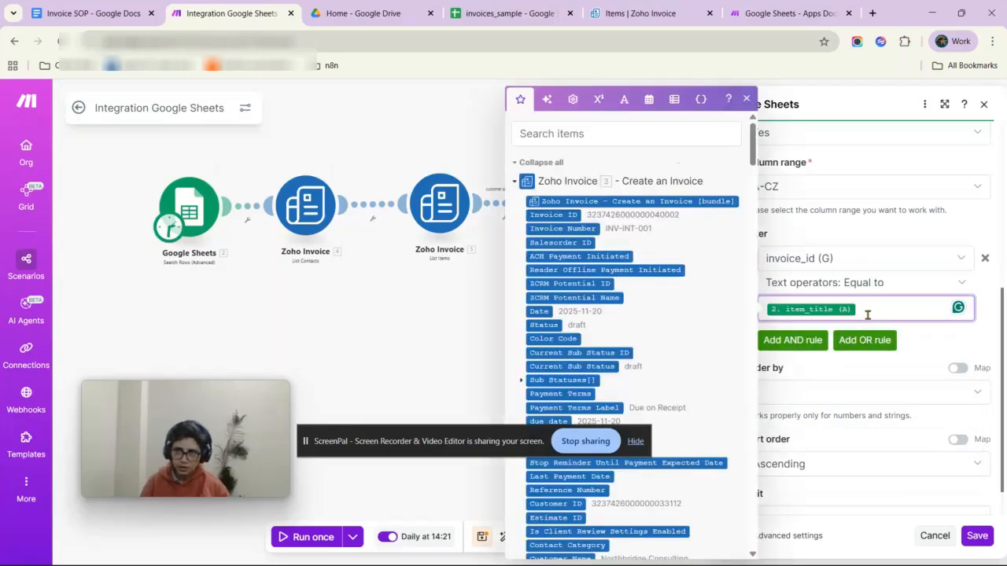
key(BackSpace)
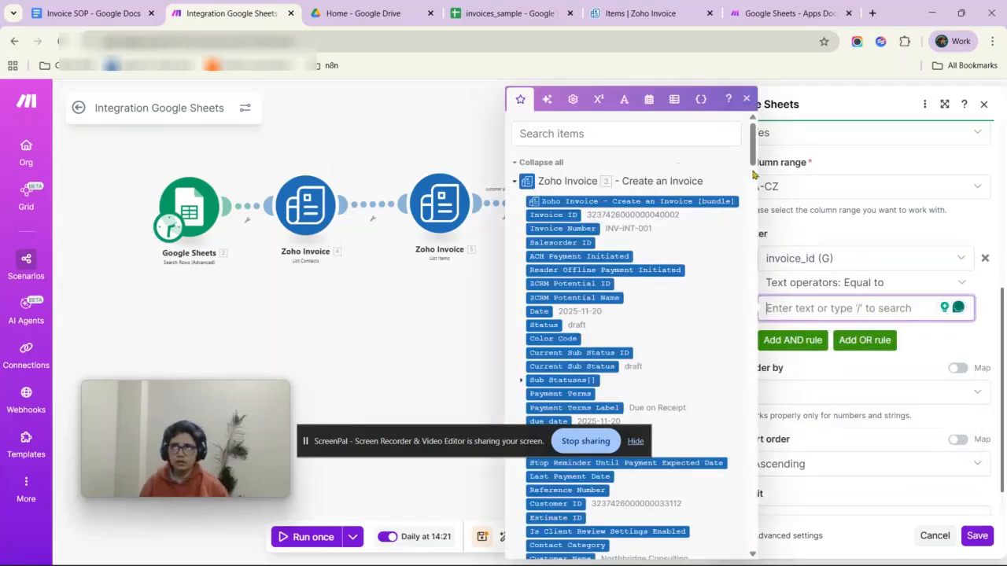
Map invoice_id (G) from Search Rows (Advanced) as the filter's comparison value and save the Search Rows module.
scroll(692, 378, down, 15)
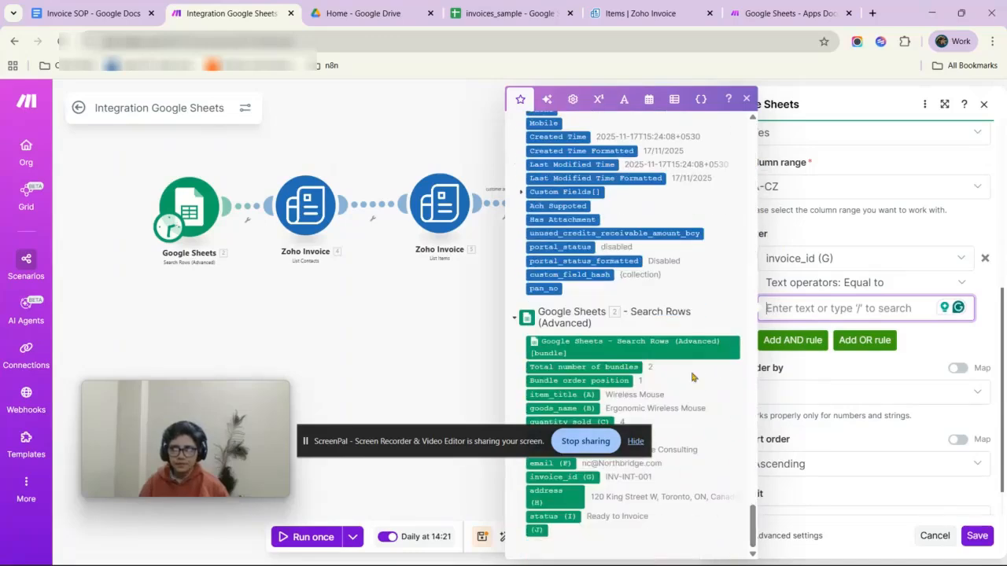
drag(518, 441, 305, 330)
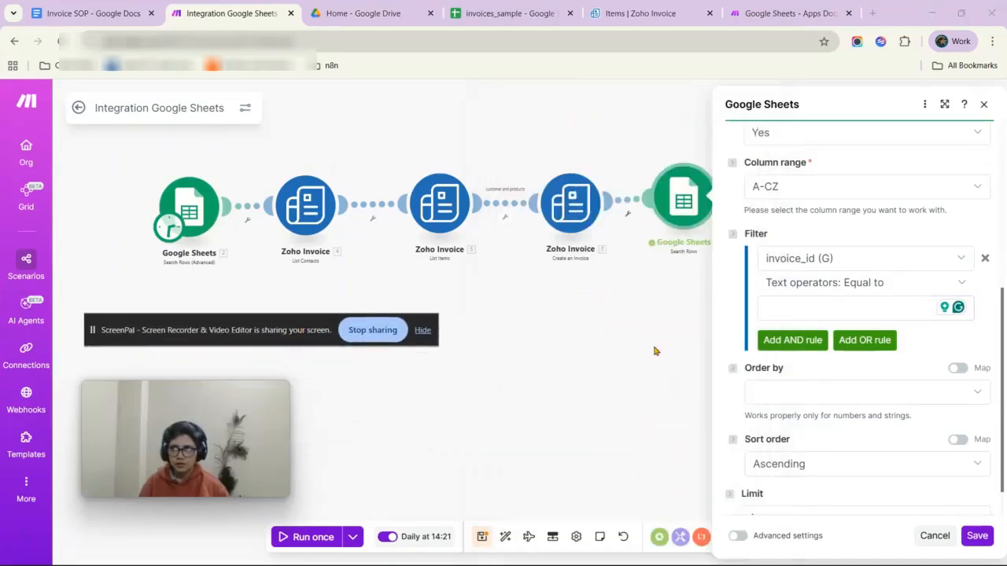
click(835, 298)
scroll(677, 361, down, 5)
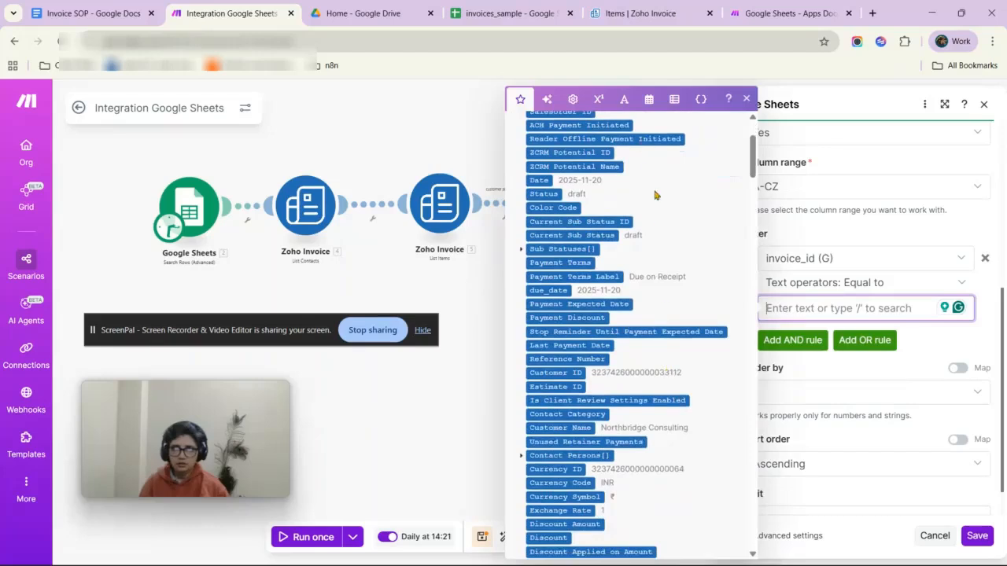
scroll(655, 195, up, 3)
click(638, 133)
text(inv)
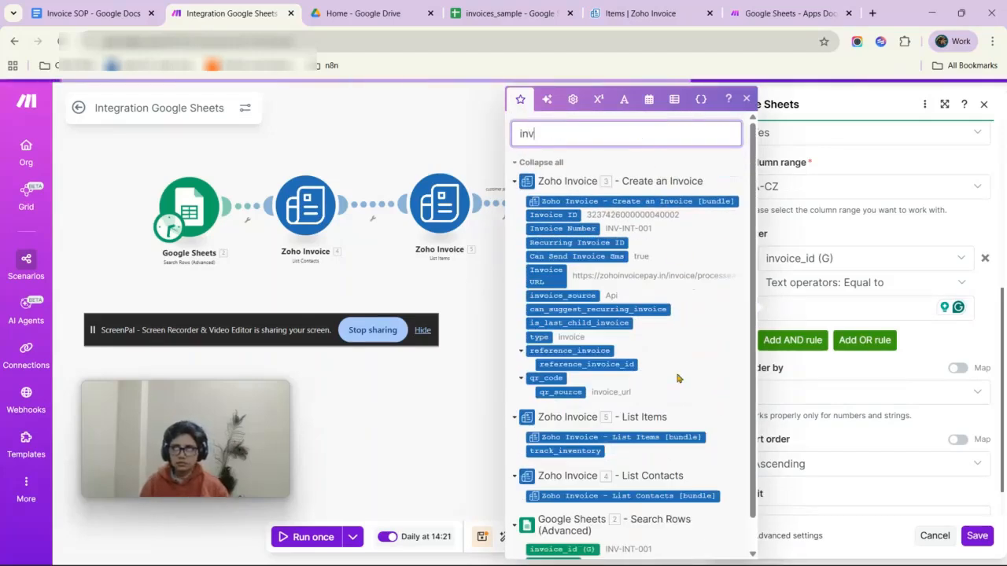
scroll(678, 378, down, 1)
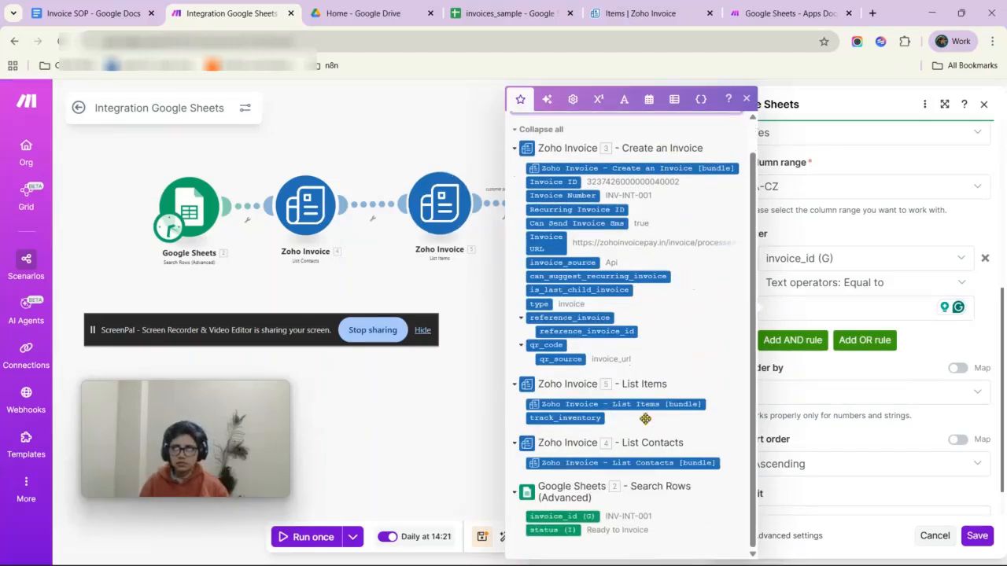
click(572, 517)
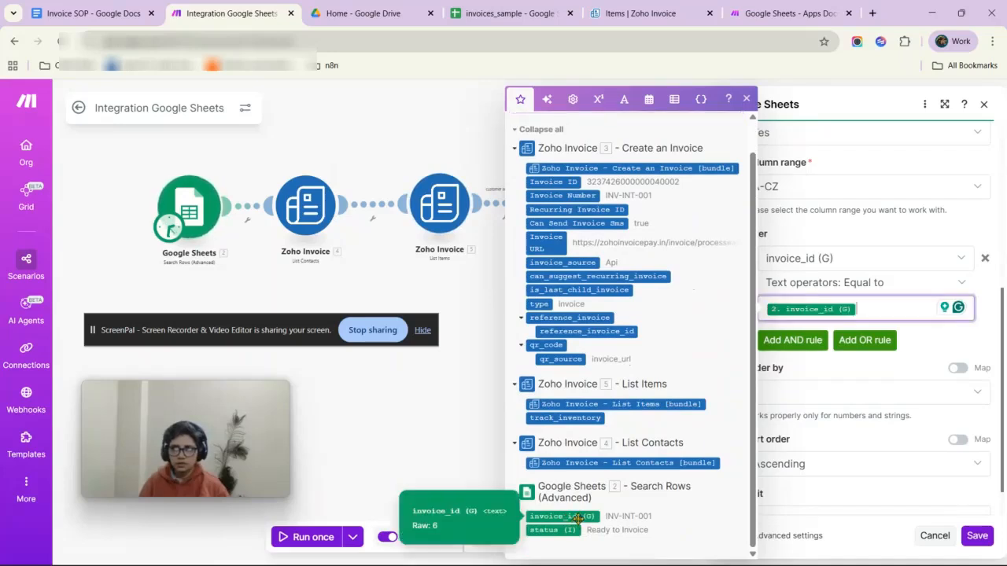
click(887, 378)
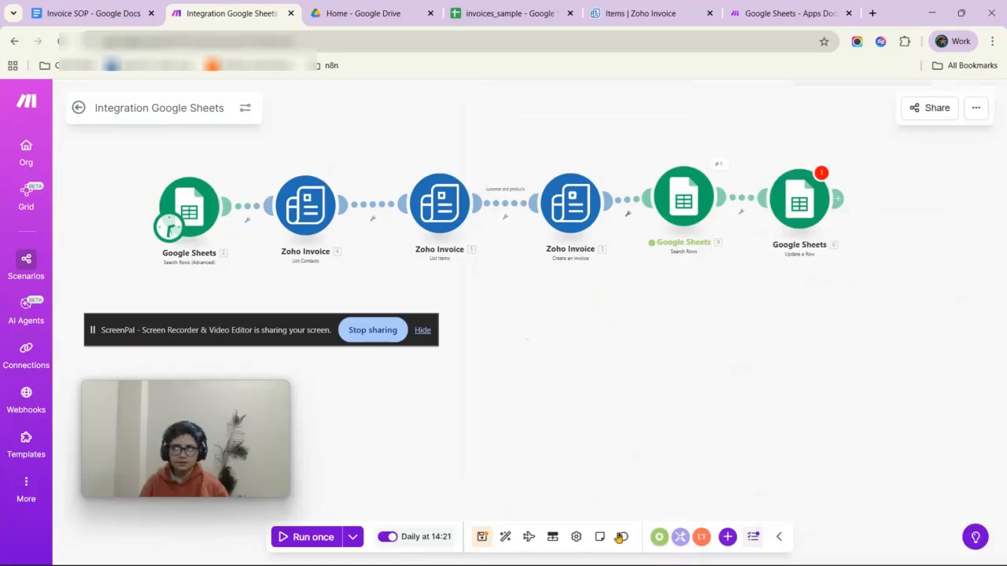
Save the scenario and reload its page.
click(482, 537)
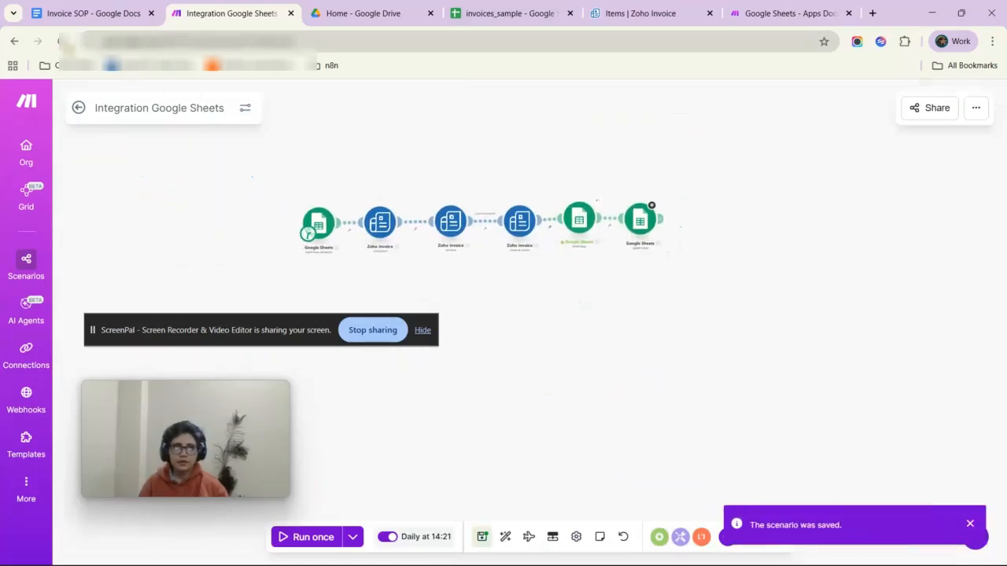
click(62, 41)
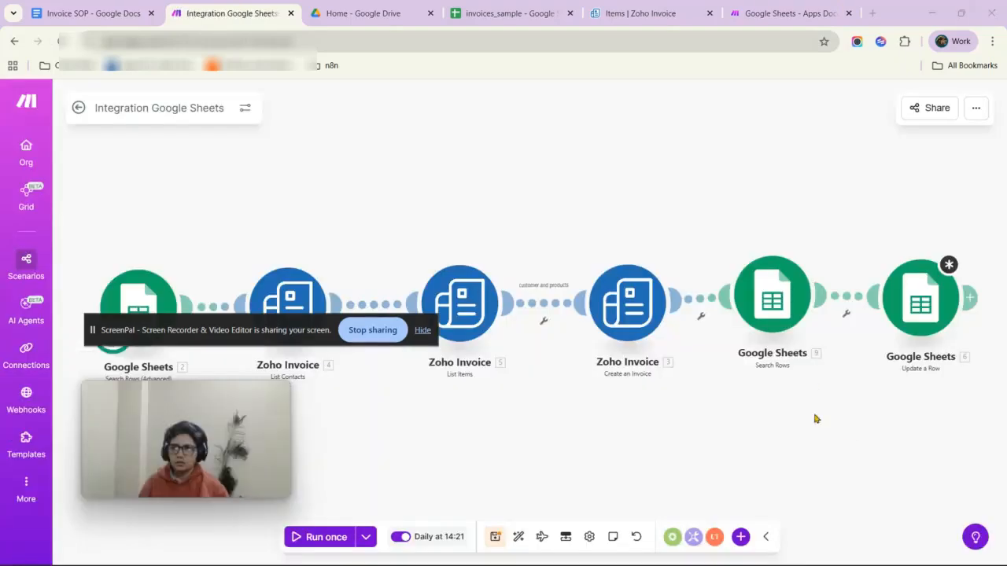
Map the Row number output of the Search Rows module as the Update a Row module's row number.
drag(824, 417, 698, 389)
drag(769, 400, 691, 357)
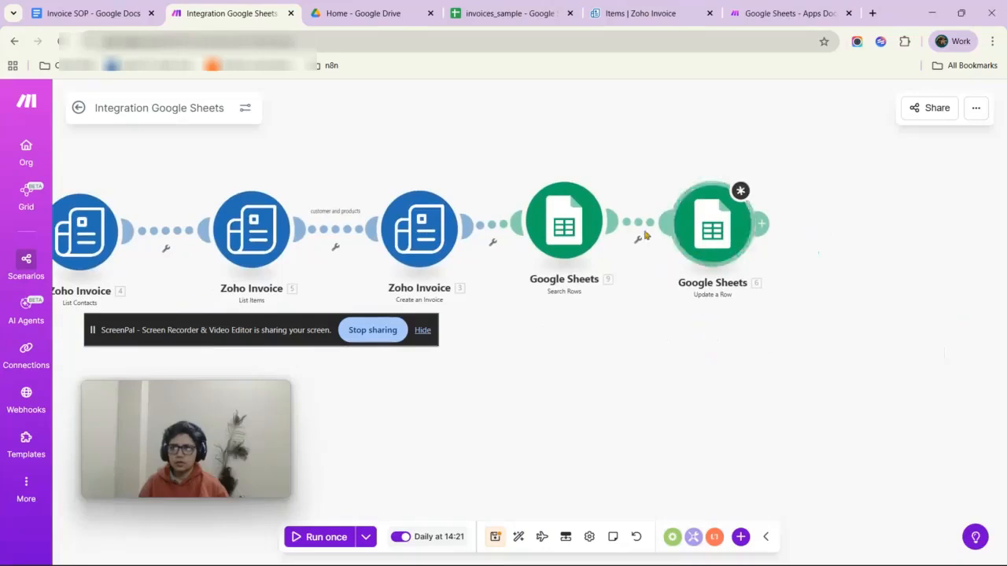
click(712, 232)
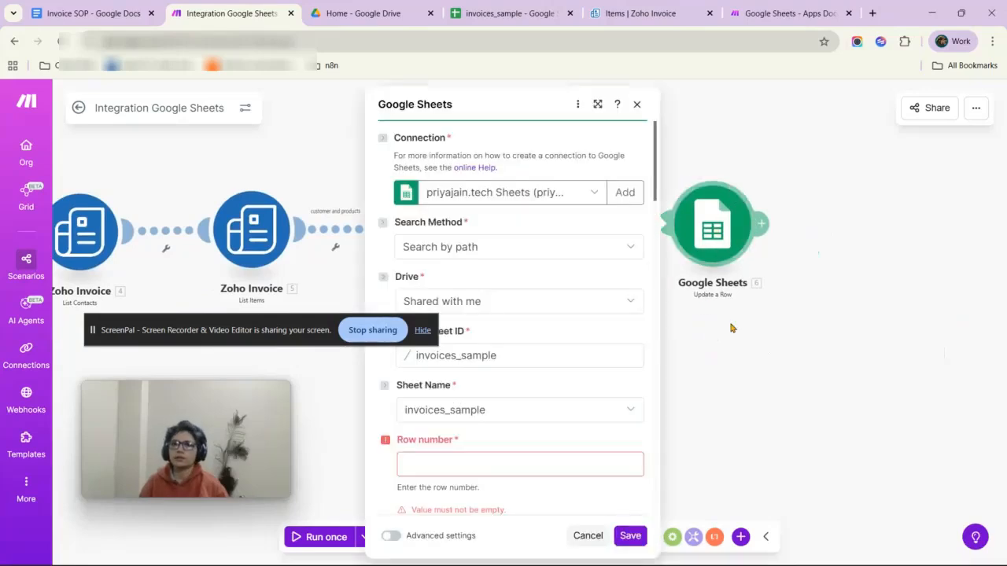
click(507, 461)
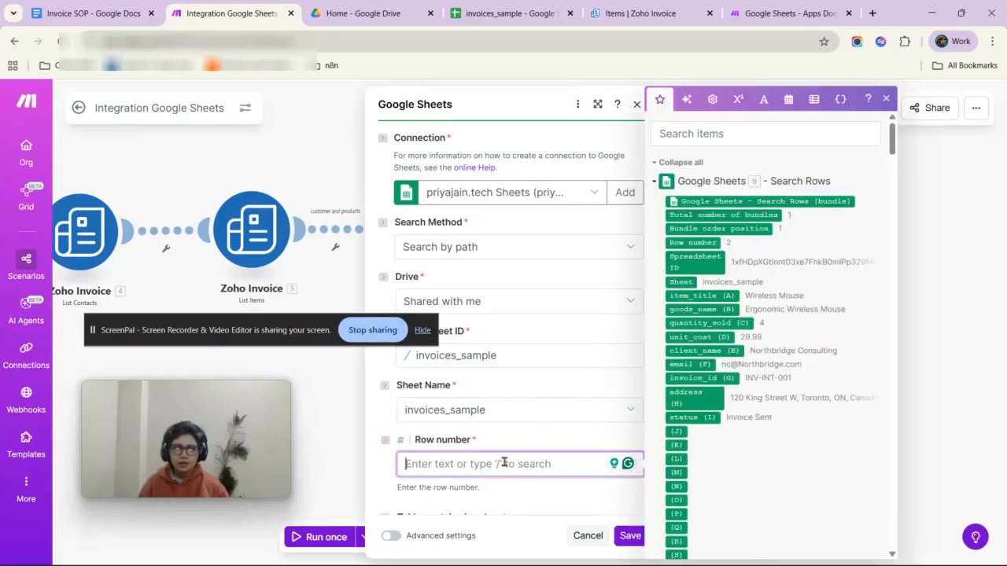
click(691, 243)
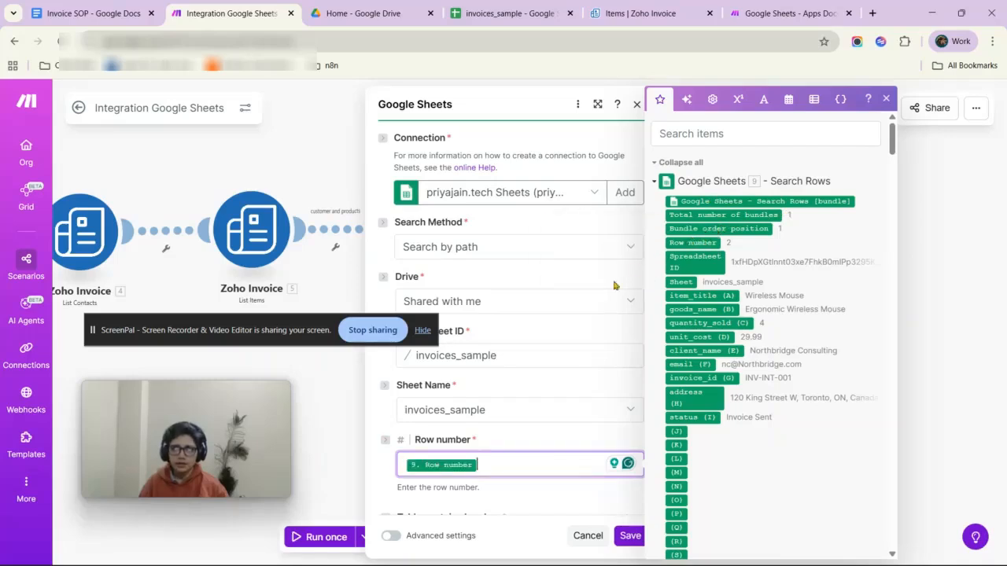
Select the status (I) value field in the Update a Row module.
scroll(483, 490, down, 2)
scroll(488, 474, down, 1)
drag(287, 333, 187, 312)
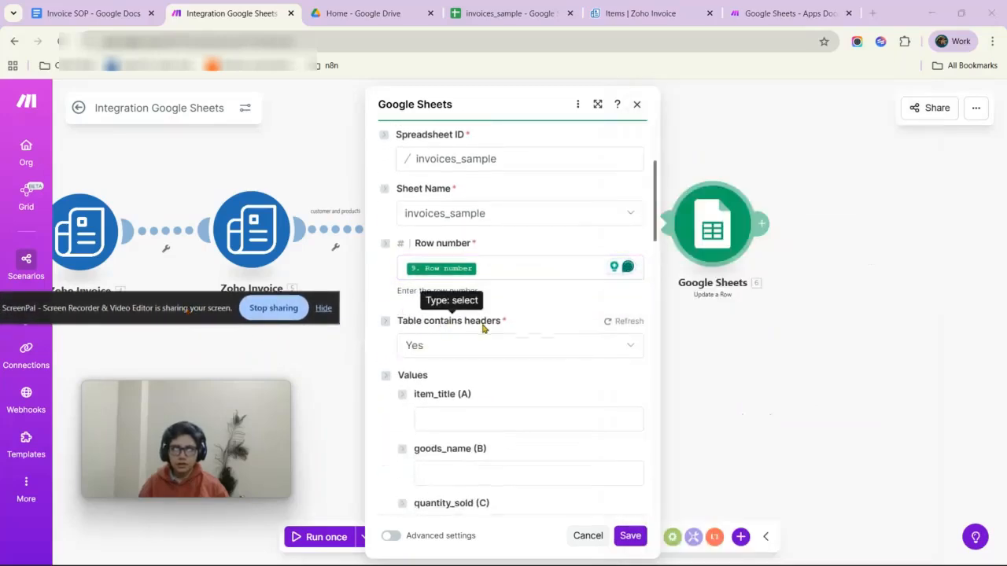
scroll(506, 448, down, 10)
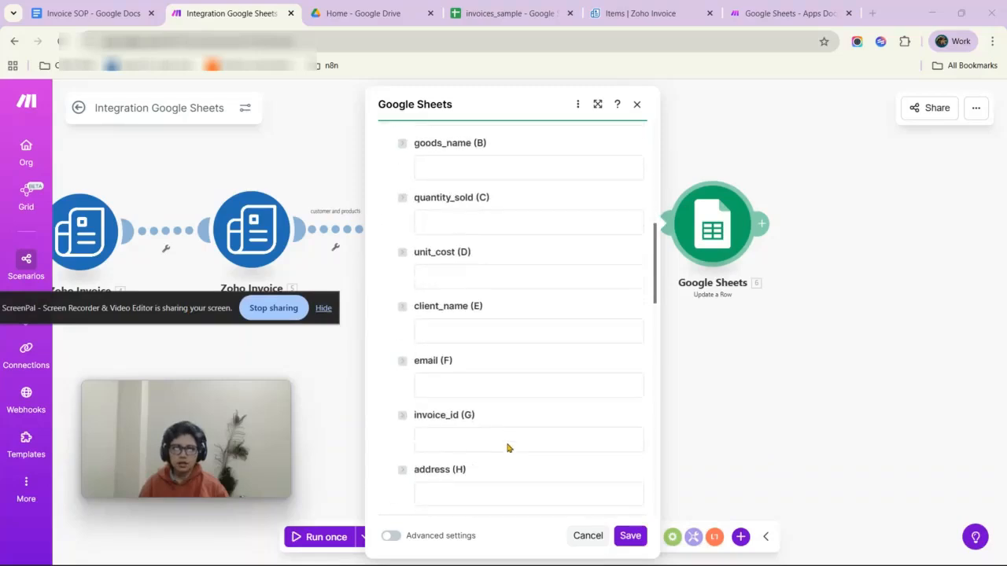
scroll(508, 445, down, 6)
scroll(508, 440, up, 8)
scroll(506, 438, up, 3)
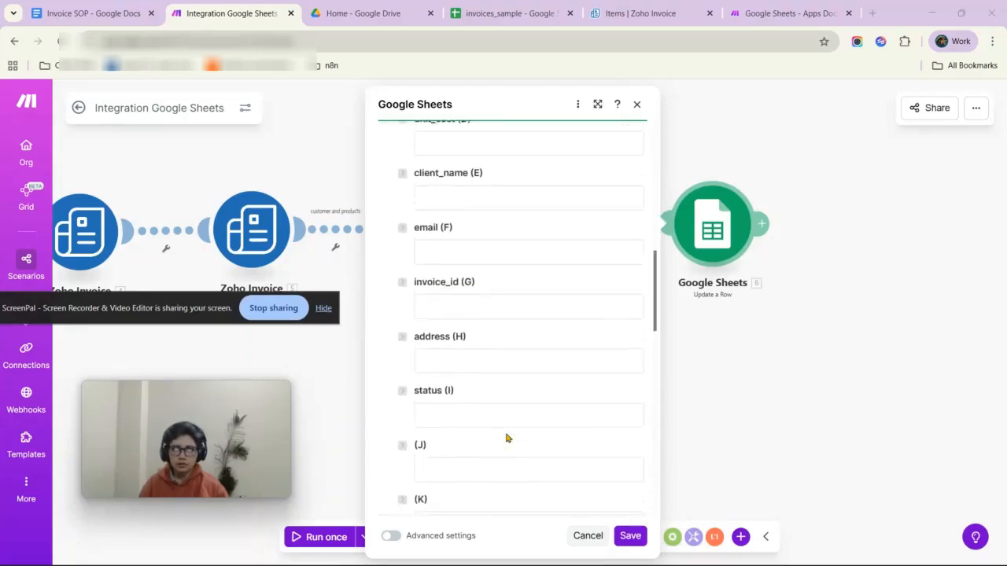
click(484, 415)
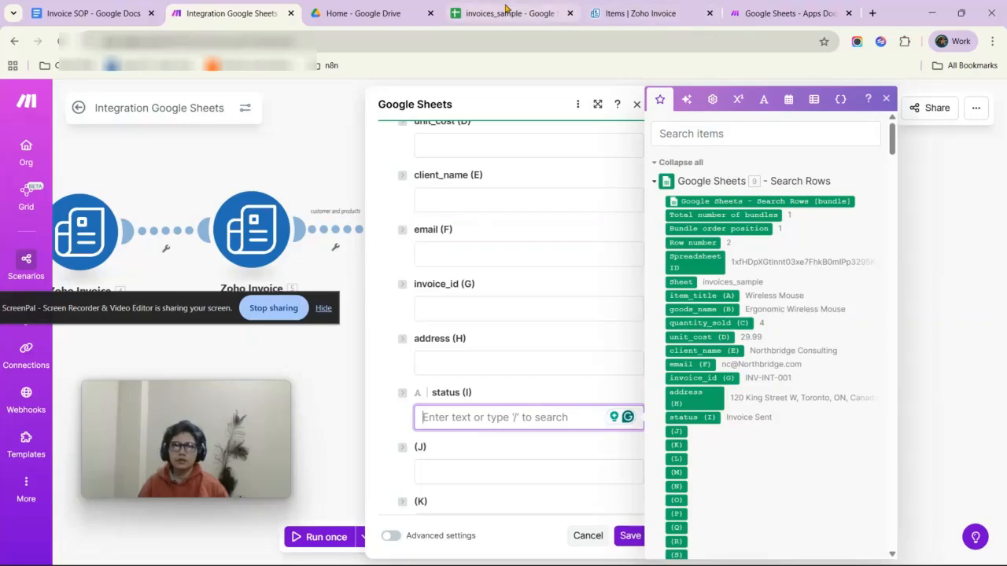
Copy the Invoice Sent option text from cell I2's dropdown validation rules in the invoices_sample sheet.
click(506, 11)
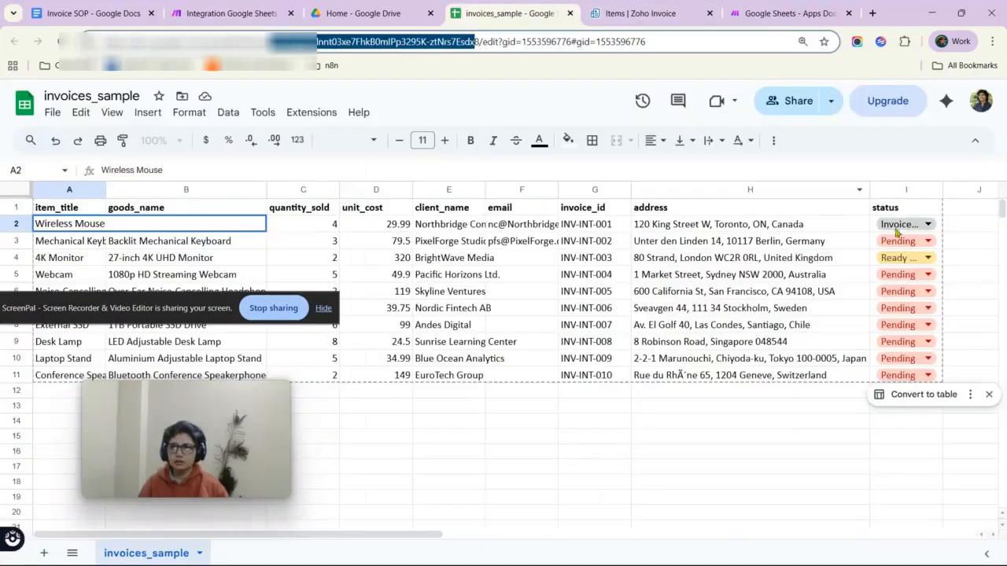
click(927, 224)
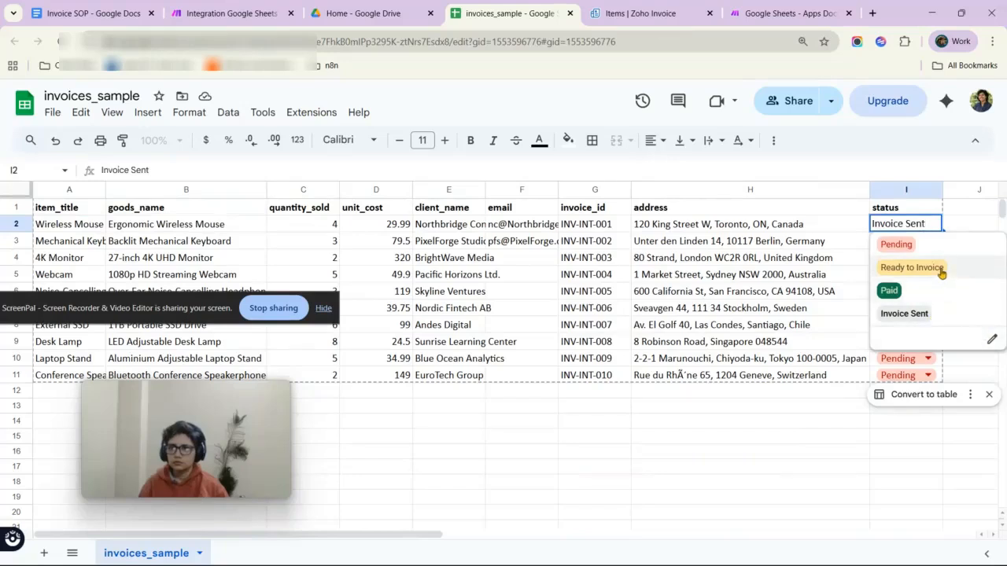
click(993, 340)
triple_click(888, 425)
key(ctrl+c)
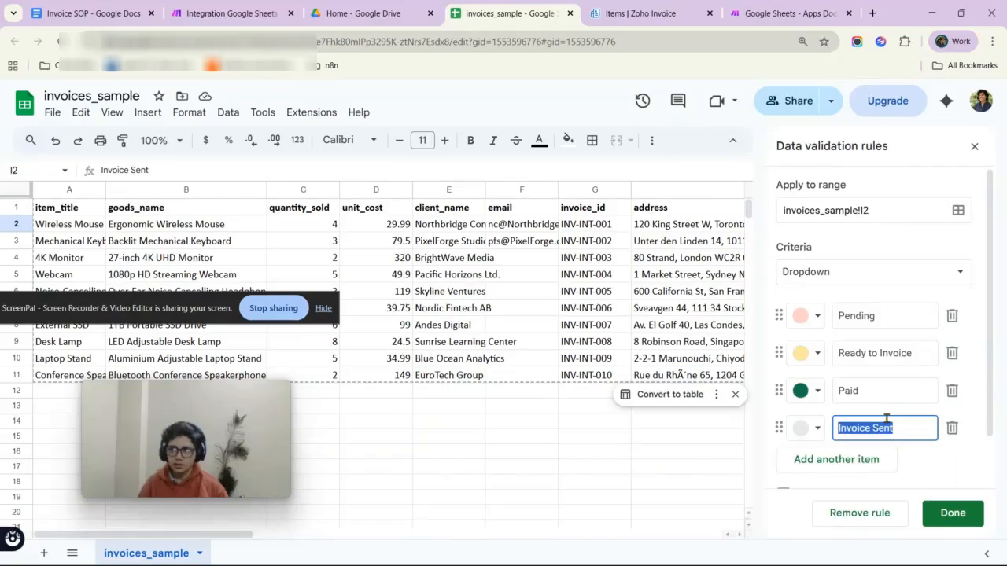
Set the Update a Row module's status (I) value to Invoice Sent and save the module and the scenario.
click(224, 13)
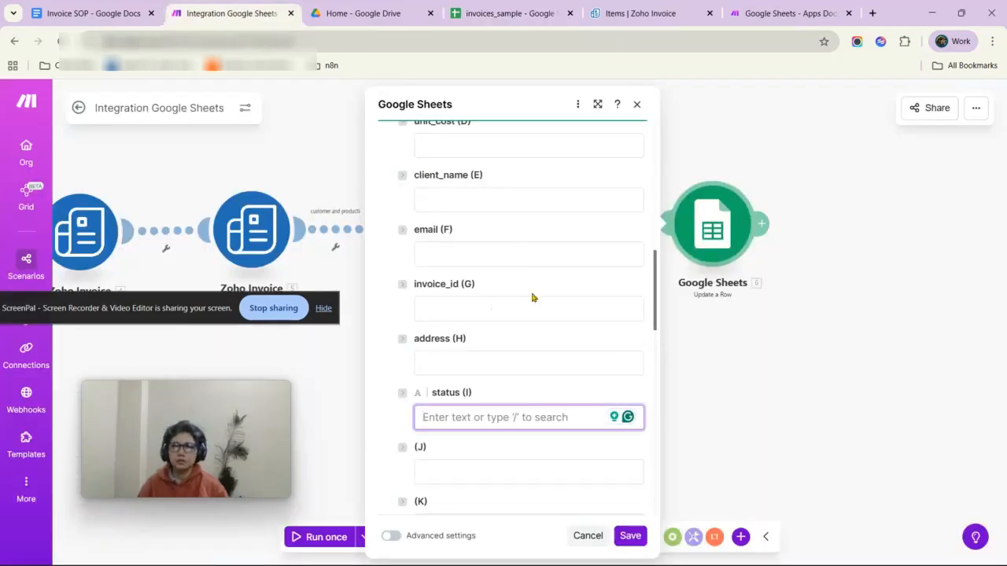
key(ctrl+v)
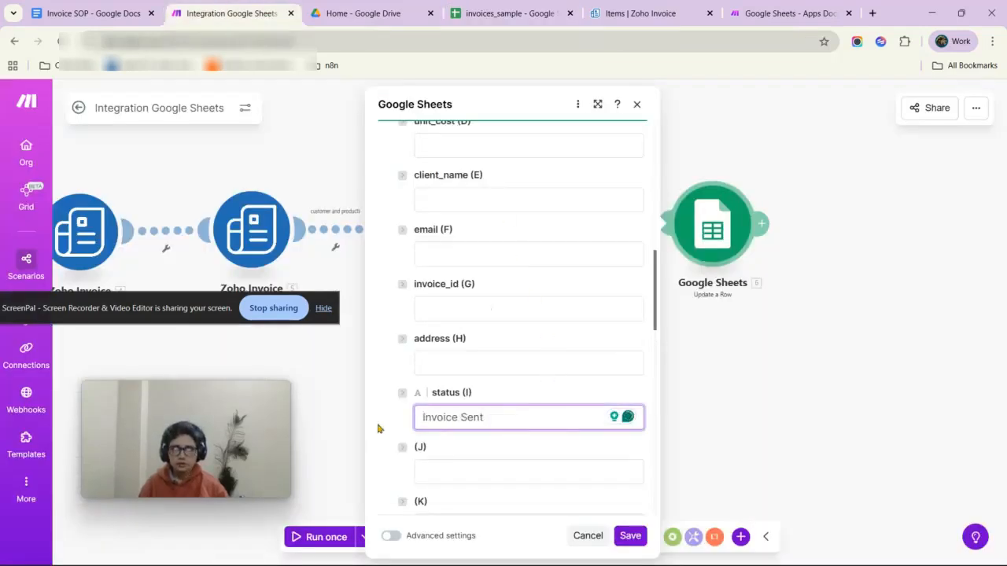
click(631, 537)
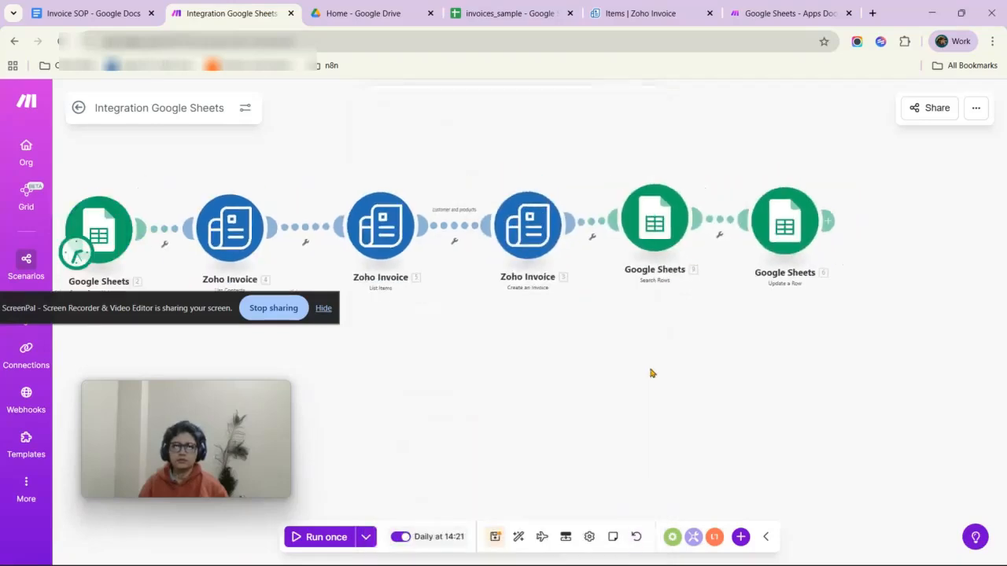
click(494, 537)
Close the data validation rules in the invoices_sample sheet without changing them.
click(489, 6)
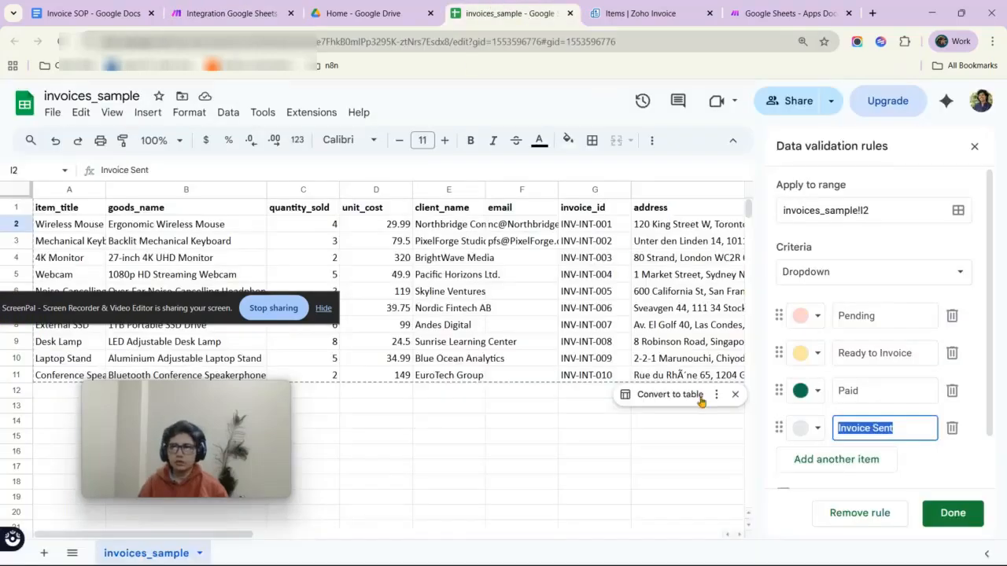
click(627, 452)
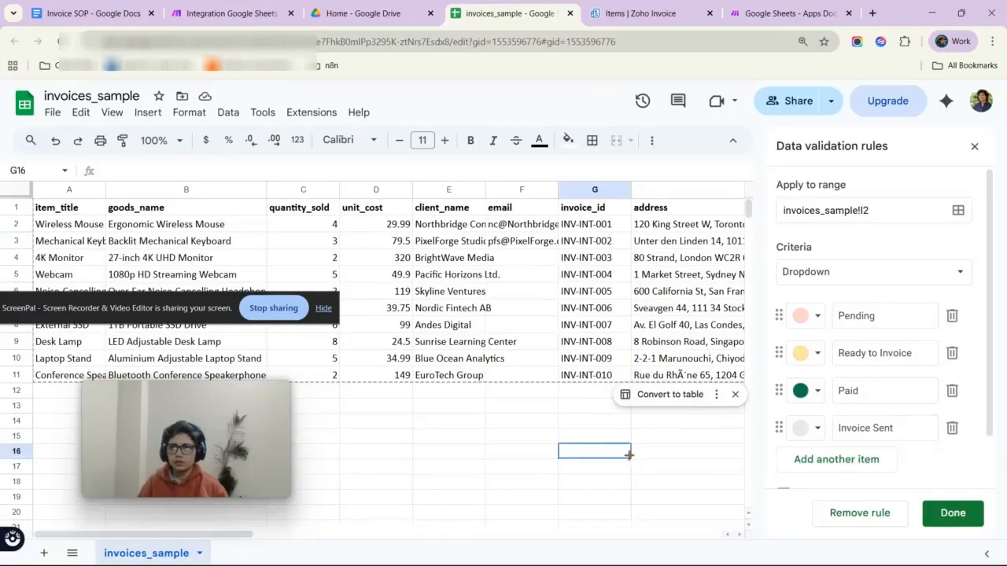
click(972, 148)
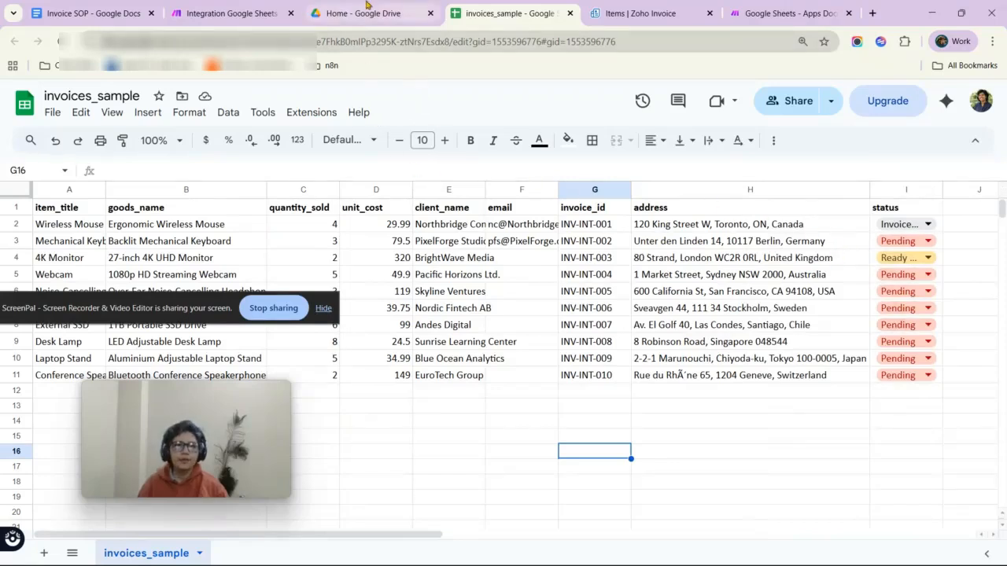
Return to the Make scenario and run it once.
click(258, 9)
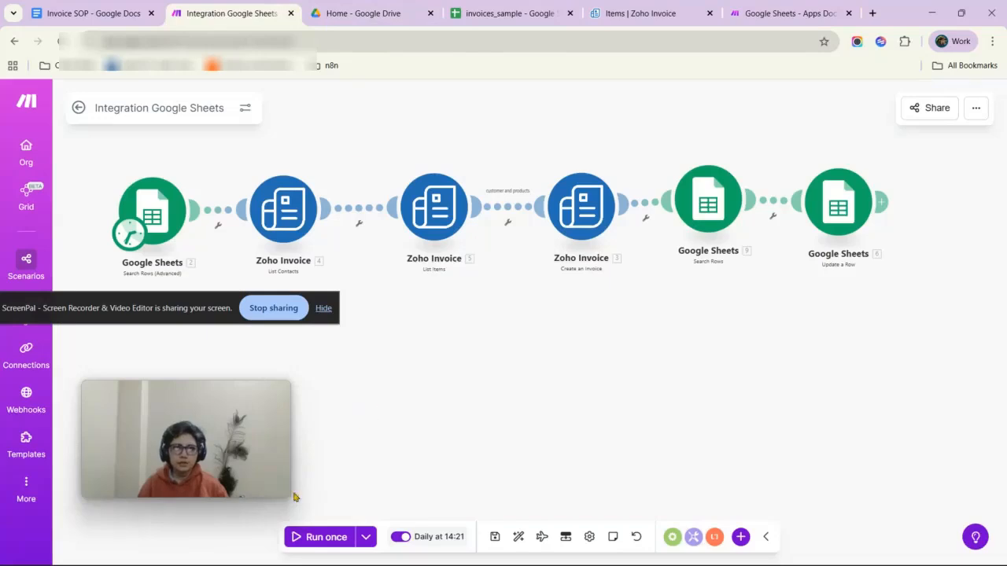
click(328, 539)
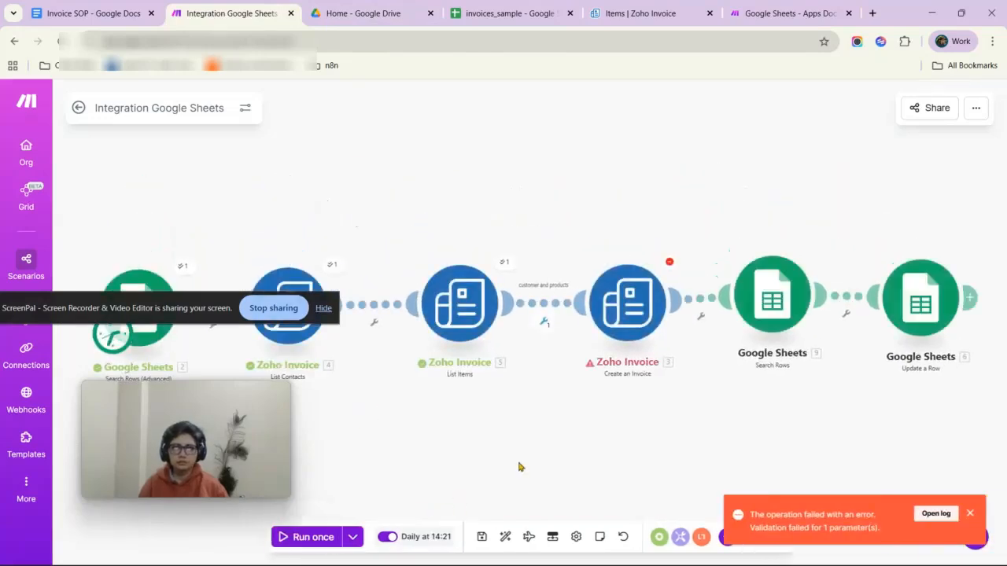
drag(593, 466, 555, 430)
drag(657, 430, 623, 416)
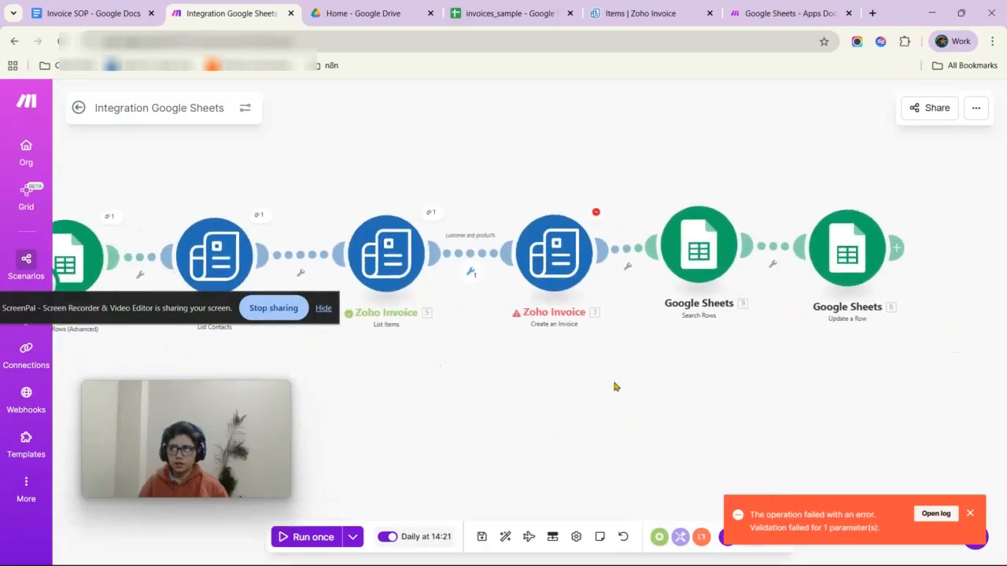
Inspect the Create an Invoice module's settings and error details, and the List Contacts module's run output.
click(557, 271)
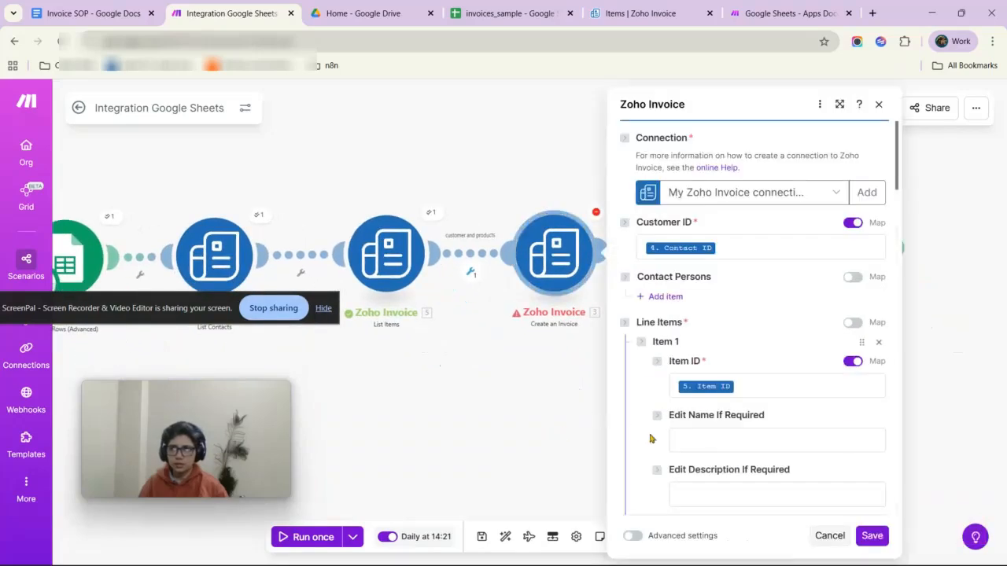
click(566, 398)
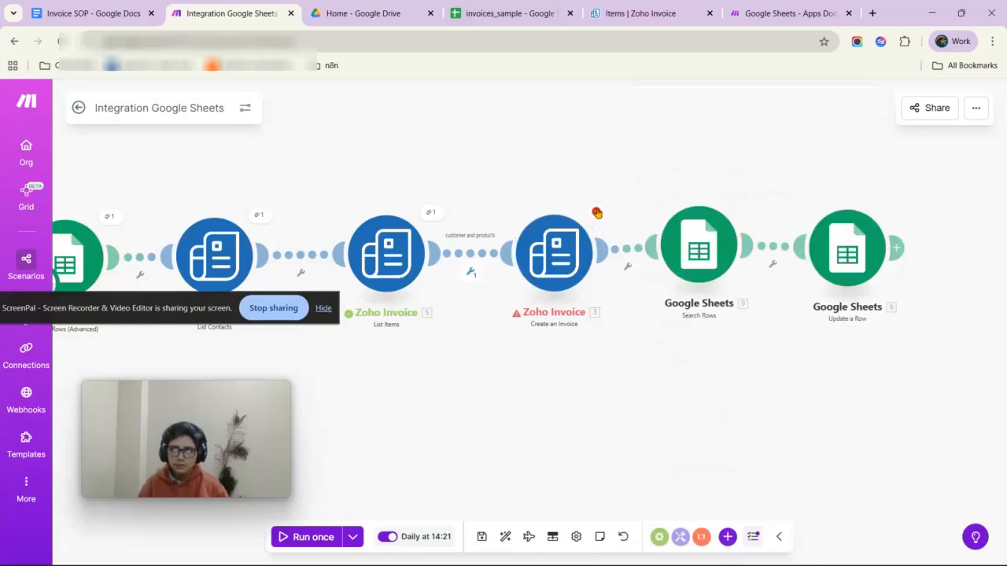
click(596, 213)
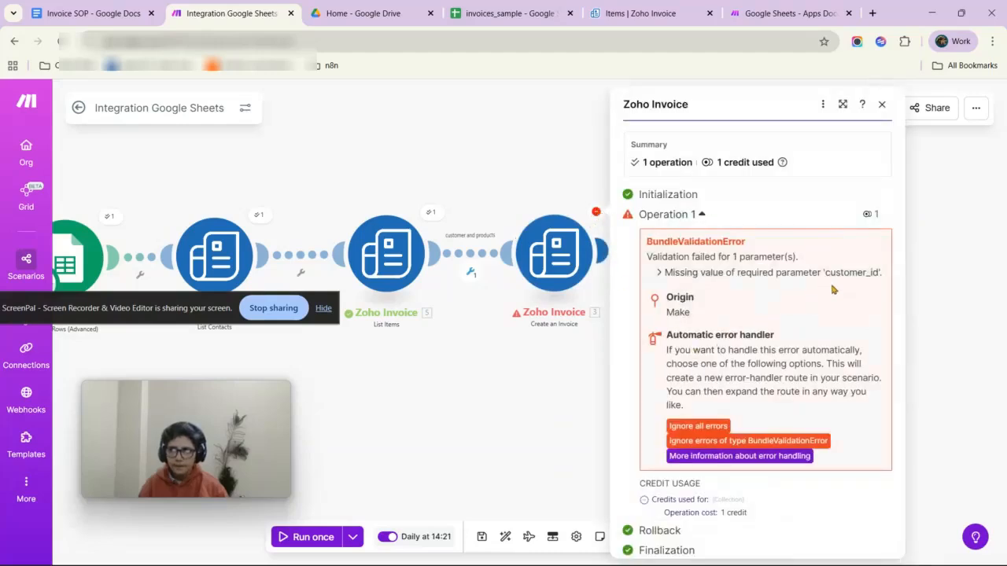
click(461, 416)
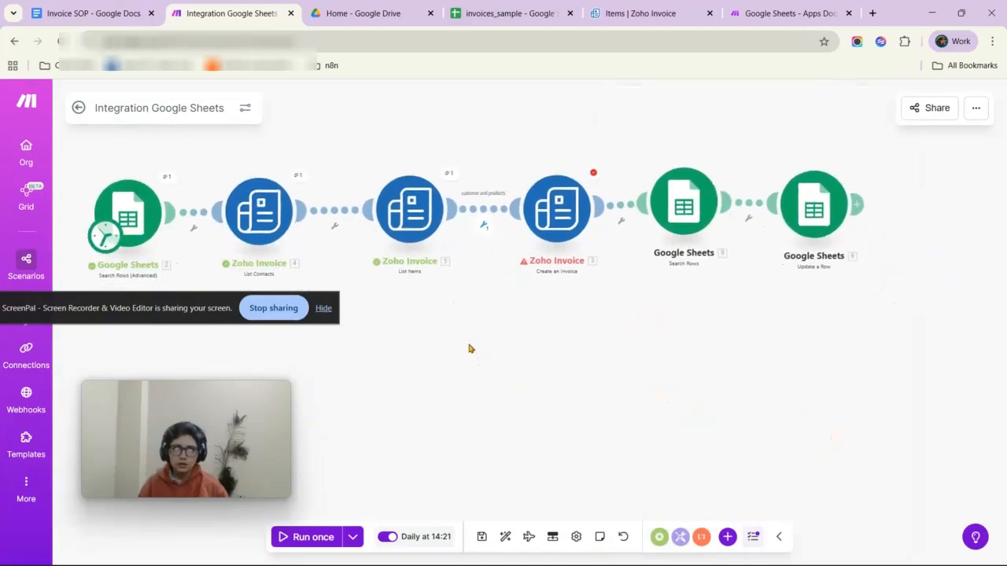
click(299, 175)
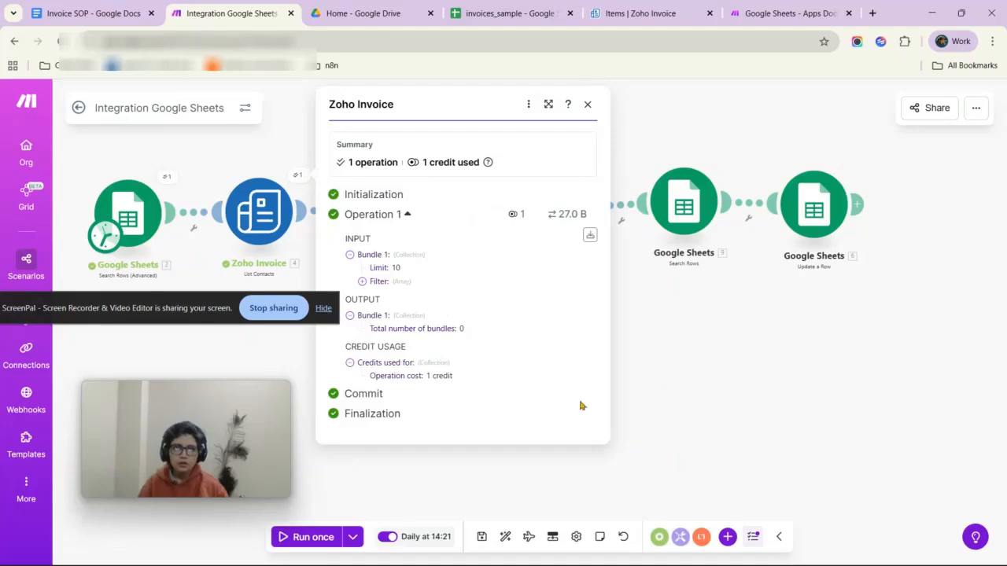
click(681, 378)
Compare the client in the sheet's Ready to Invoice row with the active items and customers in Zoho Invoice.
click(511, 13)
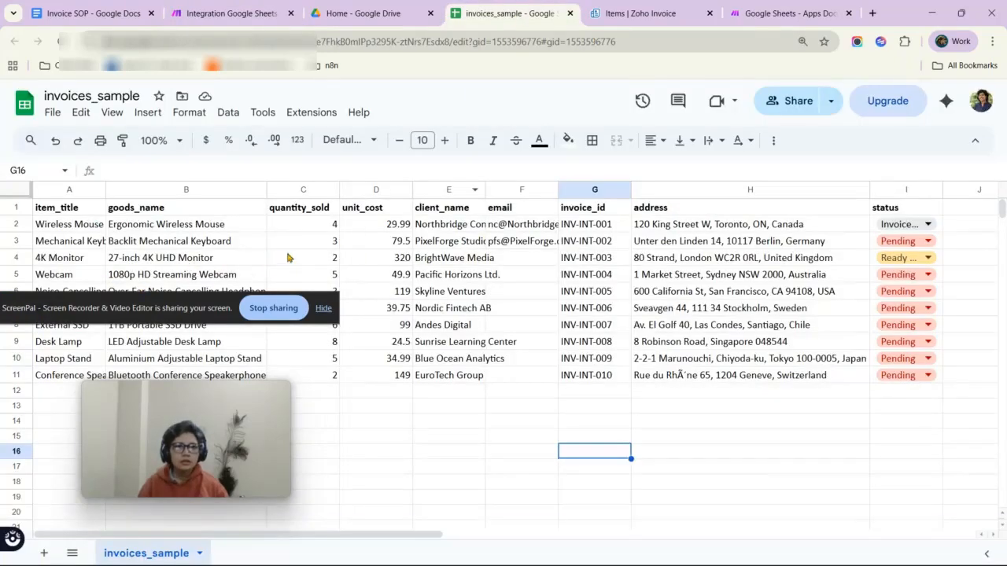
click(438, 263)
double_click(438, 262)
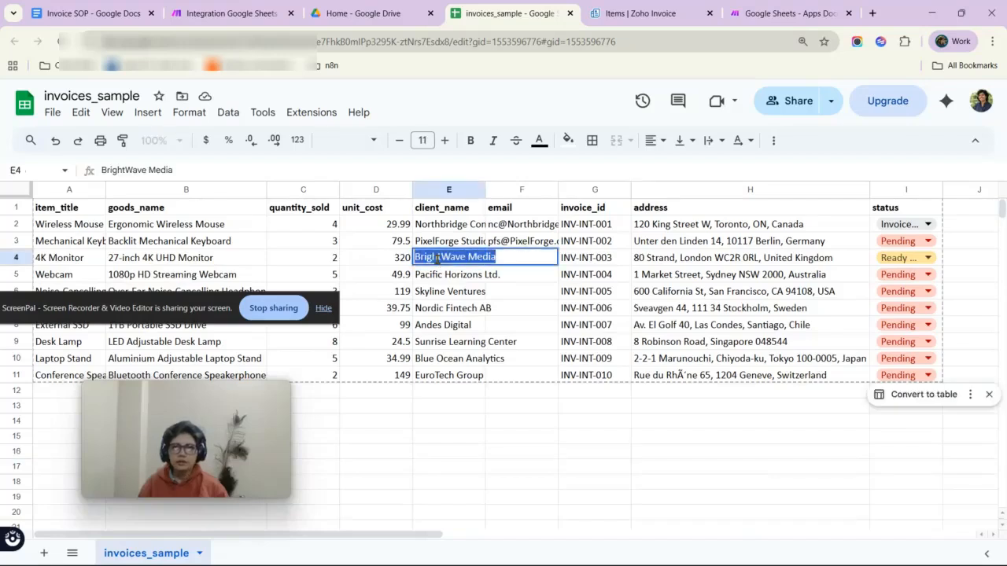
click(527, 451)
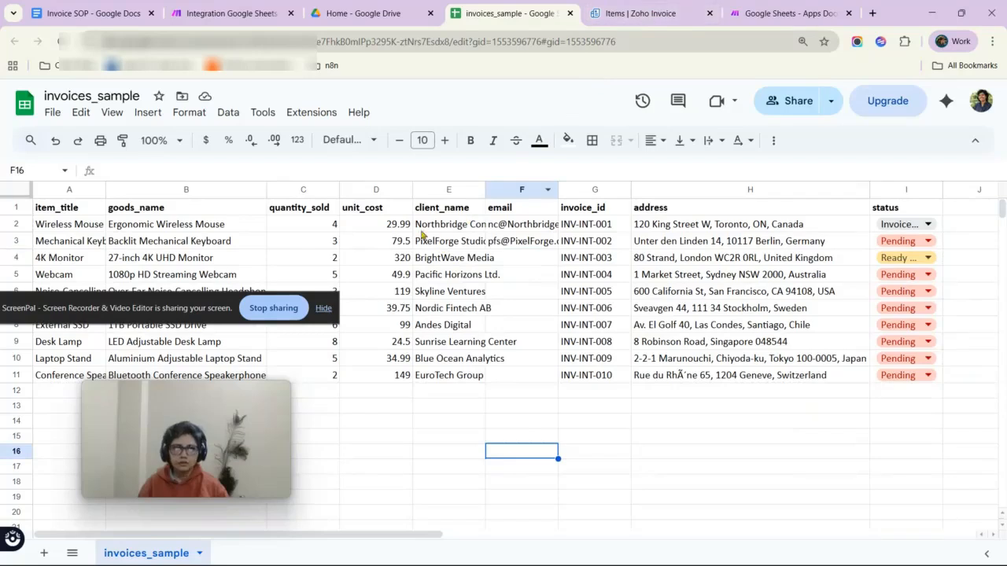
click(612, 14)
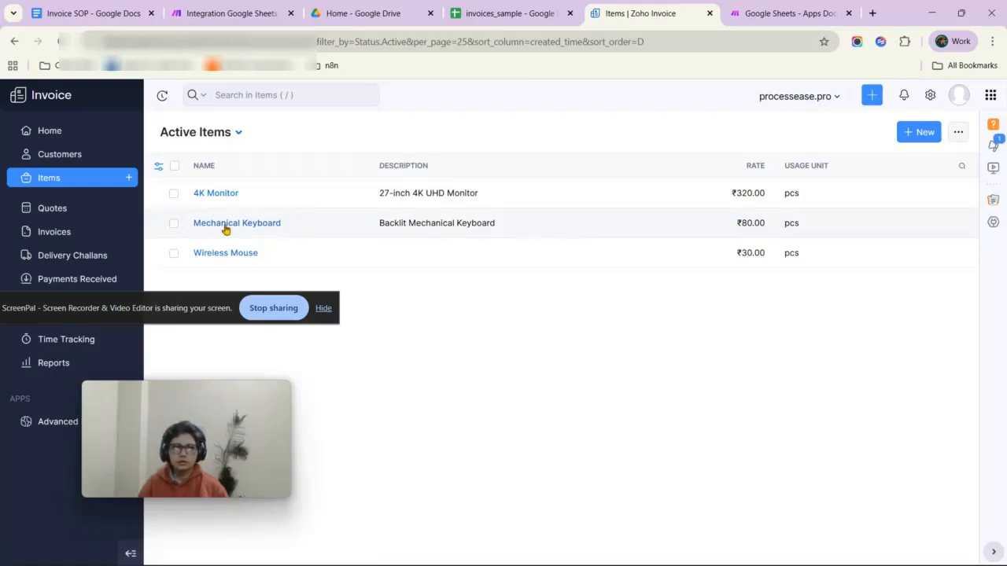
click(71, 155)
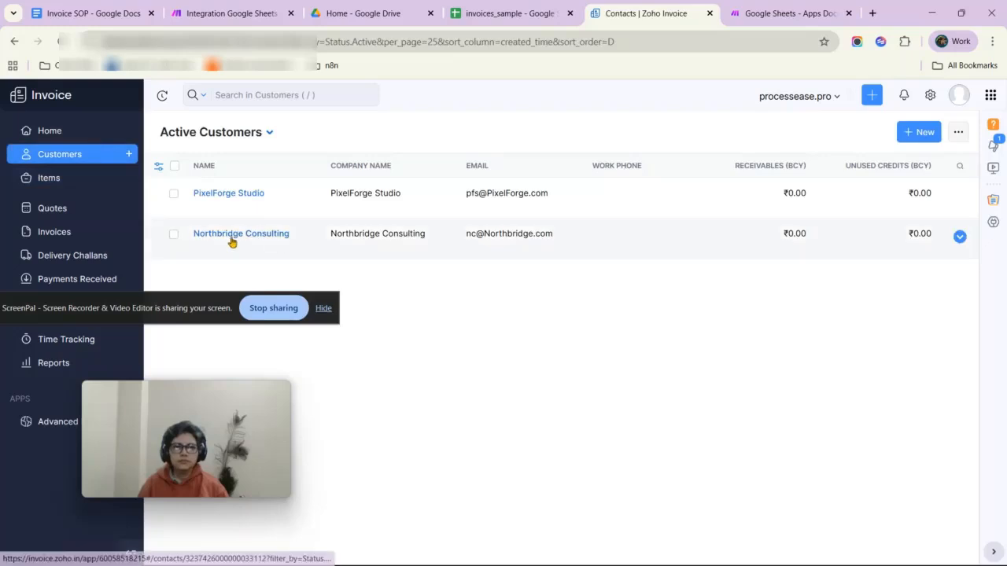
In the invoices_sample sheet, set the INV-INT-003 row's status to Pending and the INV-INT-002 row's status to Ready to Invoice.
click(481, 8)
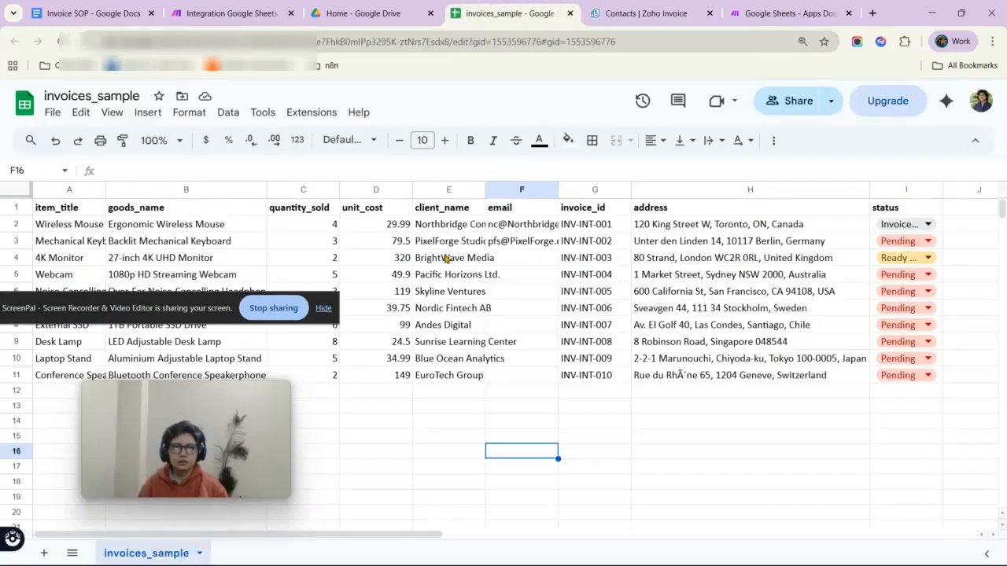
click(927, 258)
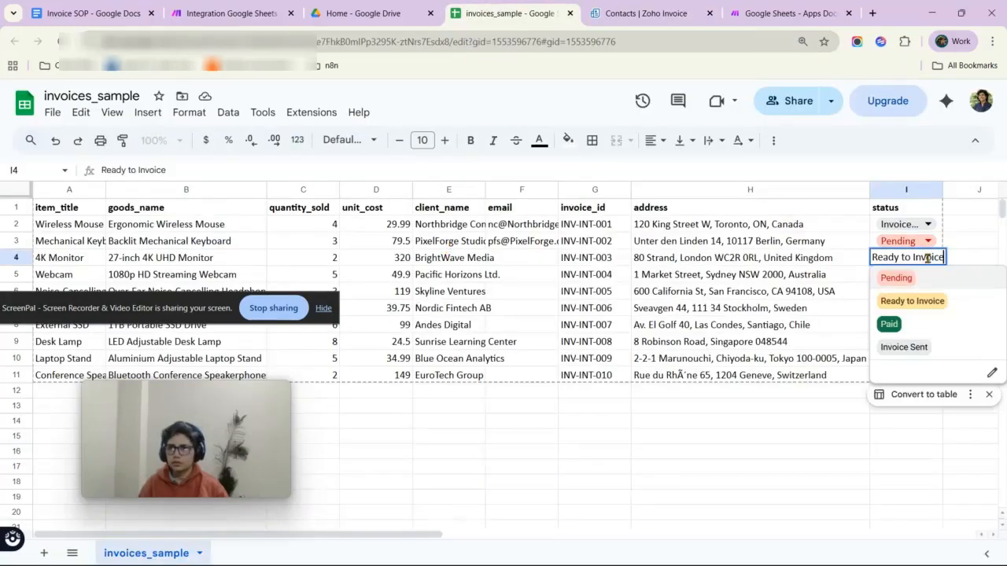
click(897, 278)
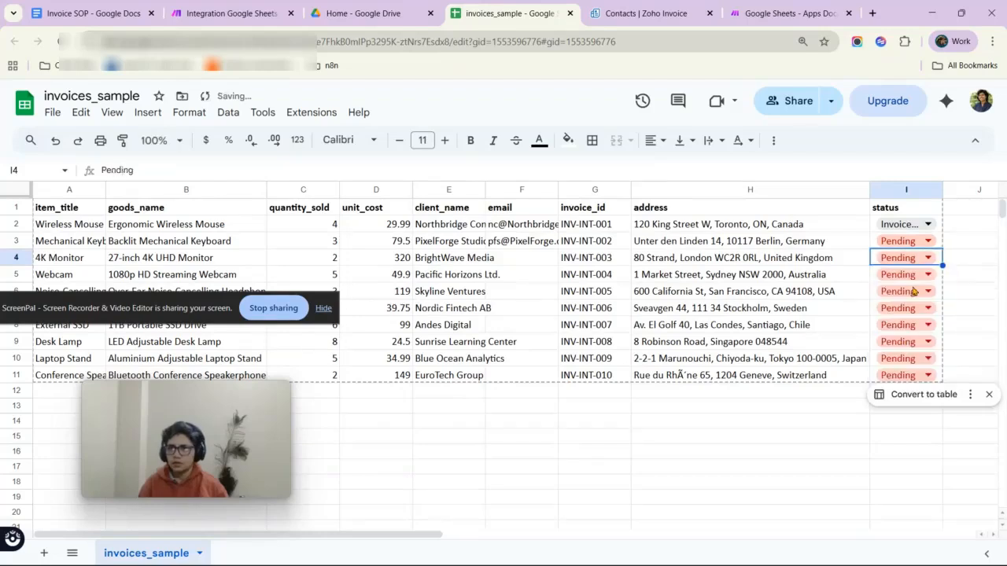
click(926, 242)
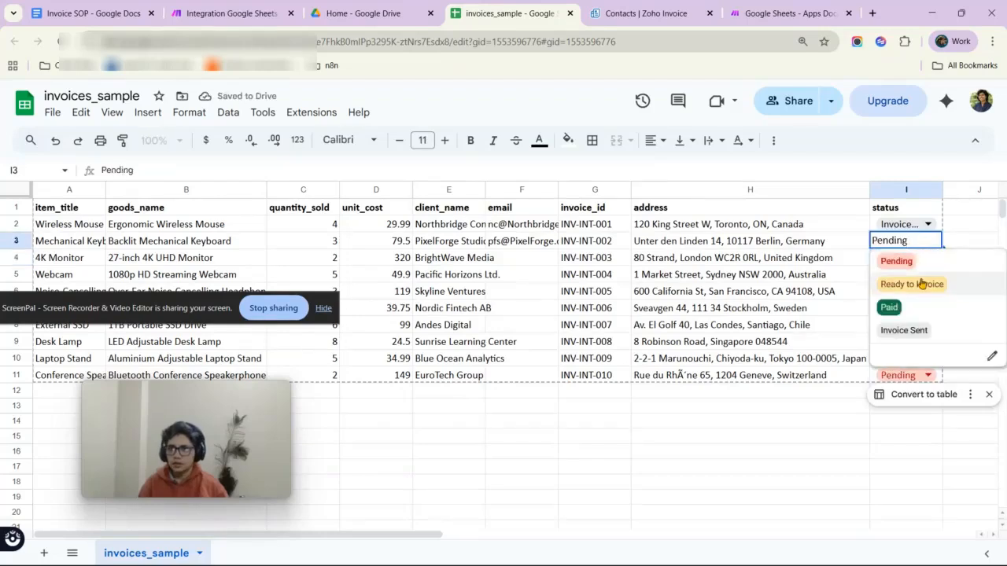
click(923, 283)
Run the Make scenario once again with the updated sheet rows.
click(228, 13)
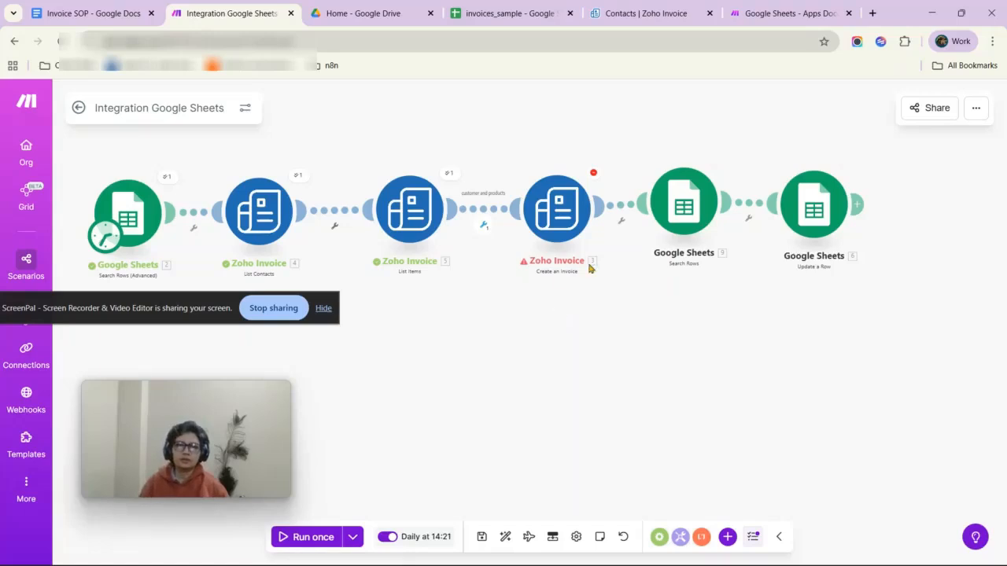
click(304, 537)
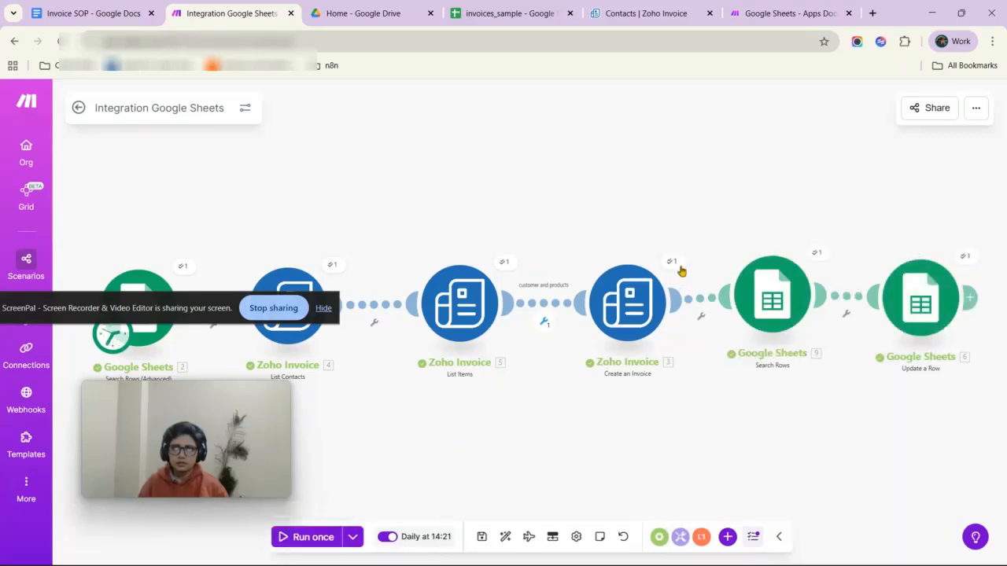
drag(559, 438, 564, 319)
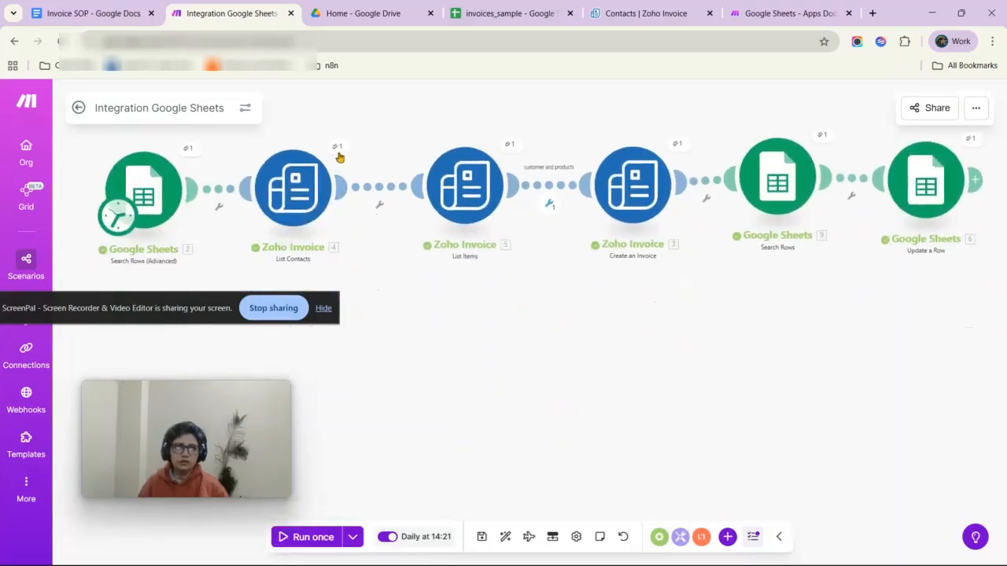
Examine the run outputs of the List Contacts and List Items modules.
click(337, 150)
scroll(428, 329, down, 2)
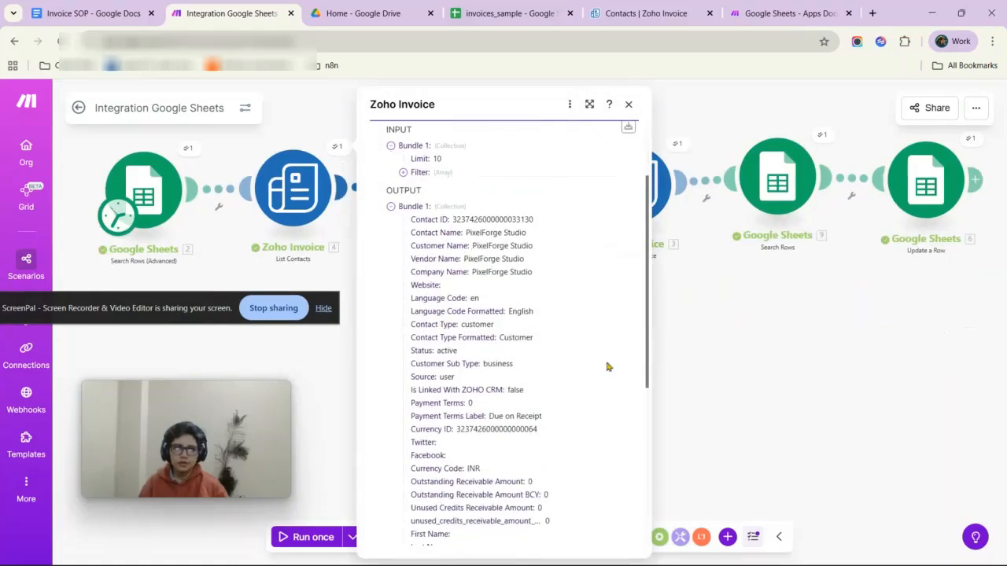
key(Escape)
click(509, 143)
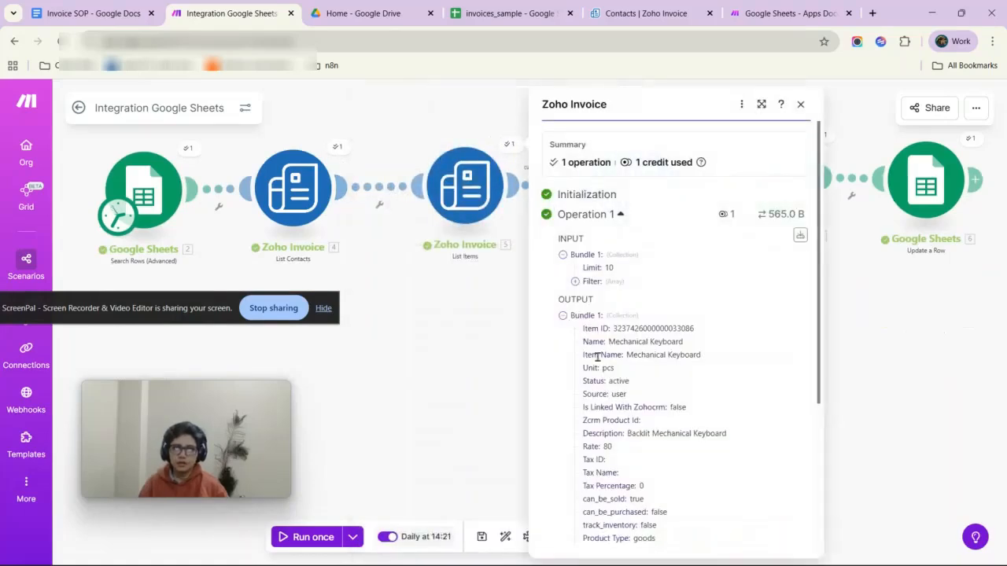
Examine the run output of the Create an Invoice module and compare it with the invoices list in Zoho Invoice.
key(Escape)
click(679, 148)
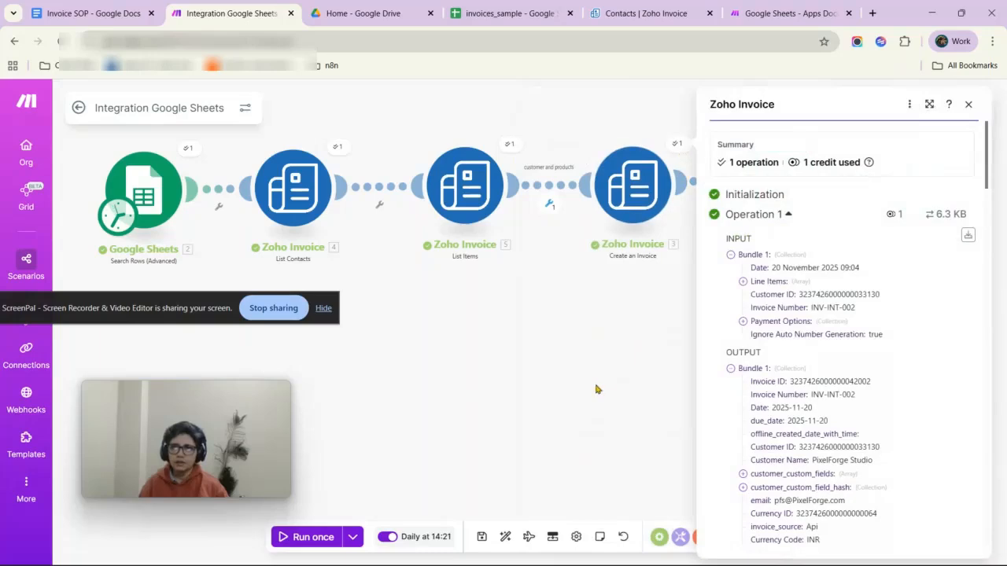
key(Escape)
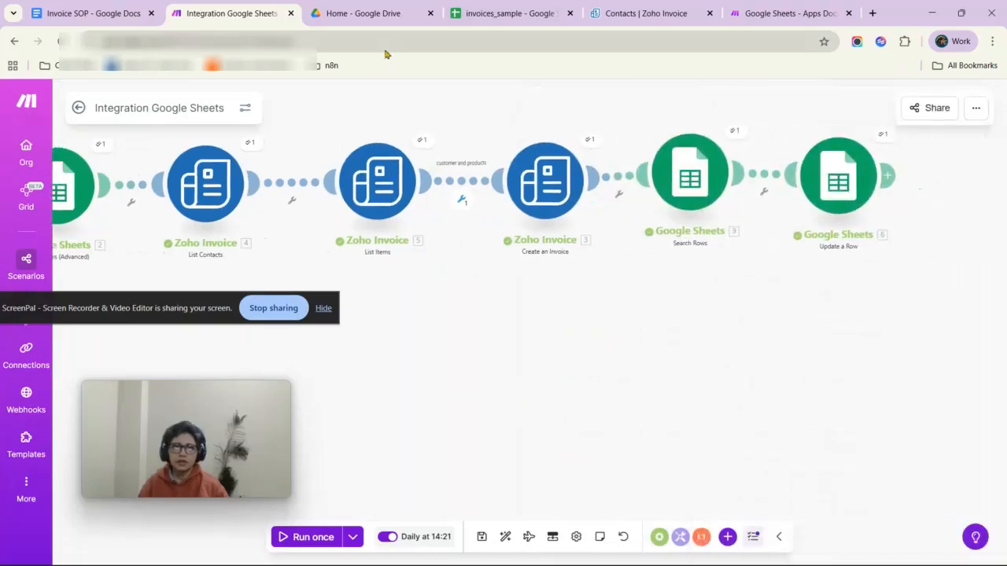
click(655, 15)
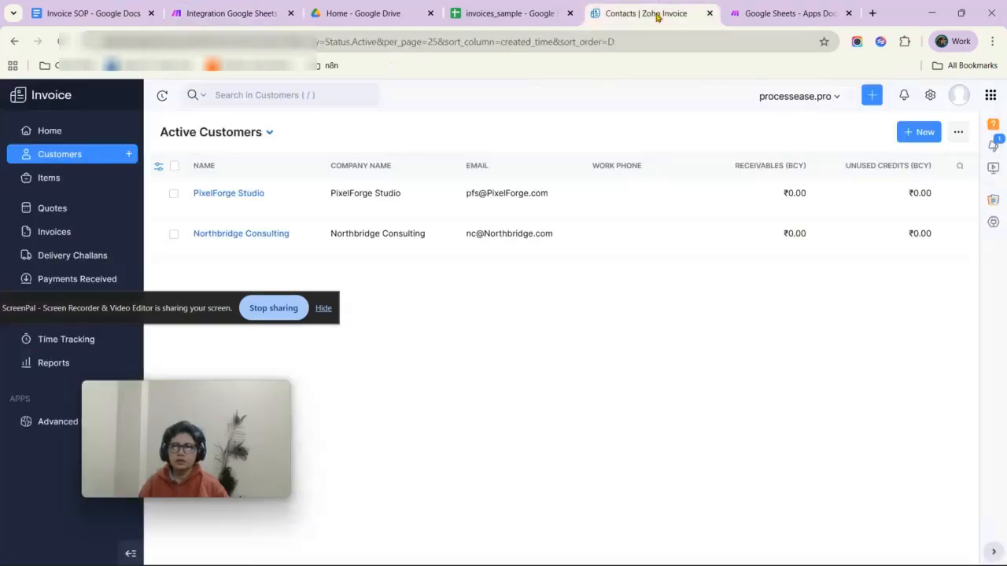
click(62, 233)
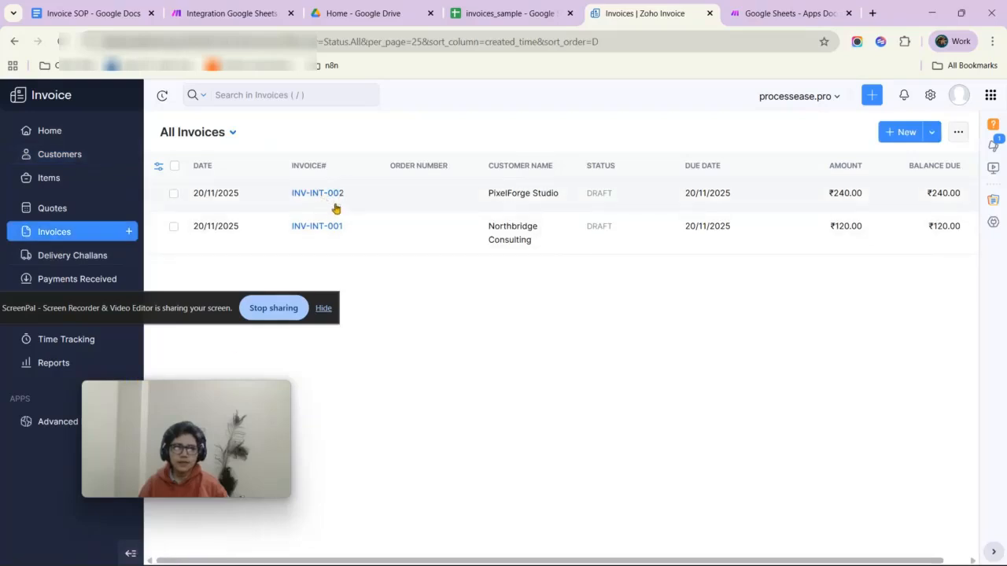
Check the status of the INV-INT-002 row in the invoices_sample sheet, leaving it unchanged, and return to the Make scenario.
click(517, 16)
click(617, 449)
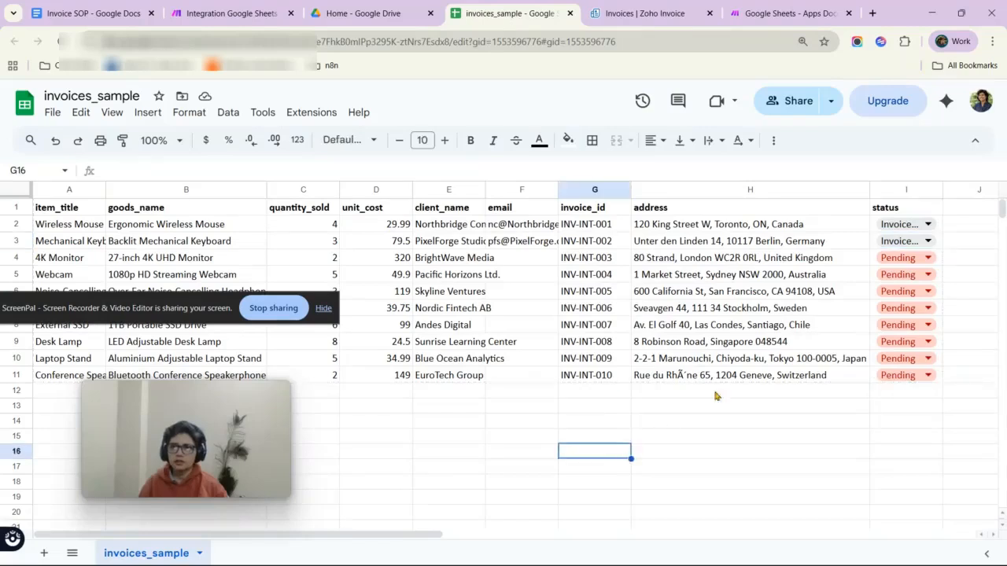
double_click(902, 246)
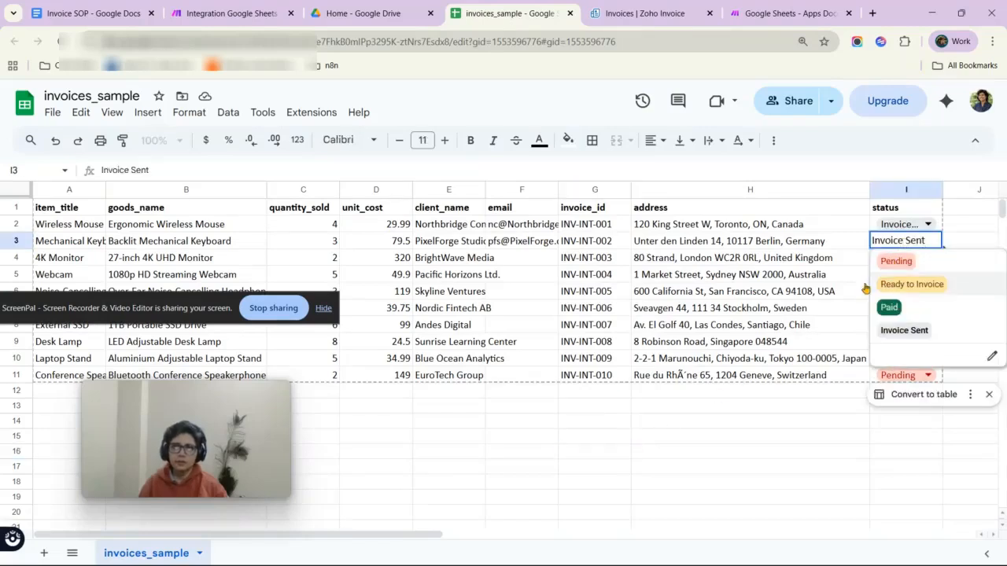
click(638, 439)
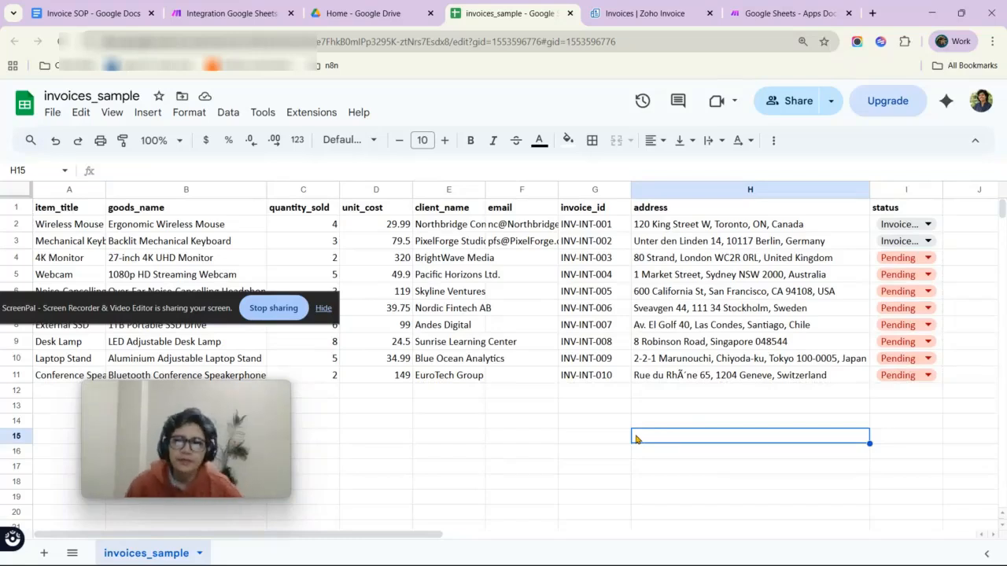
click(228, 13)
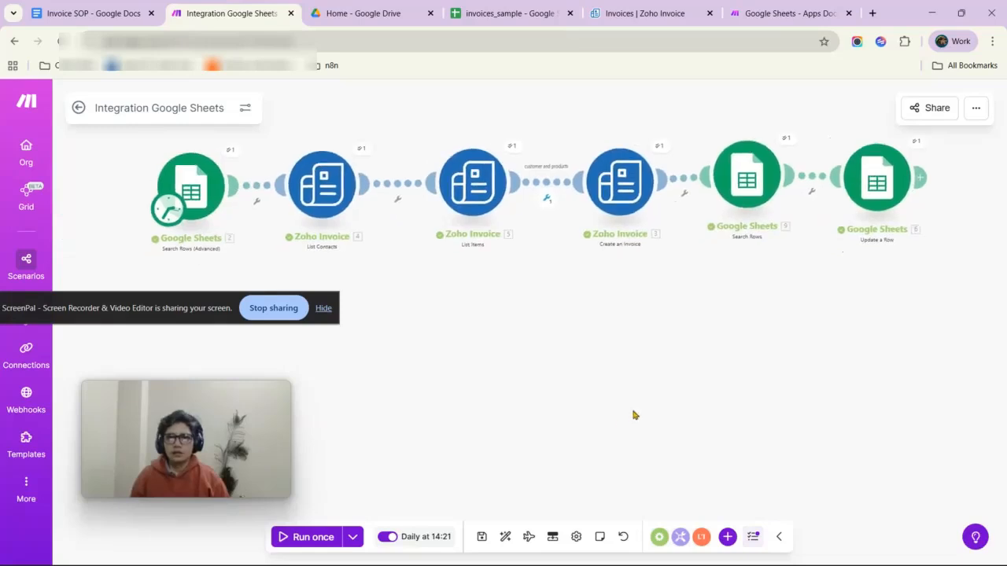